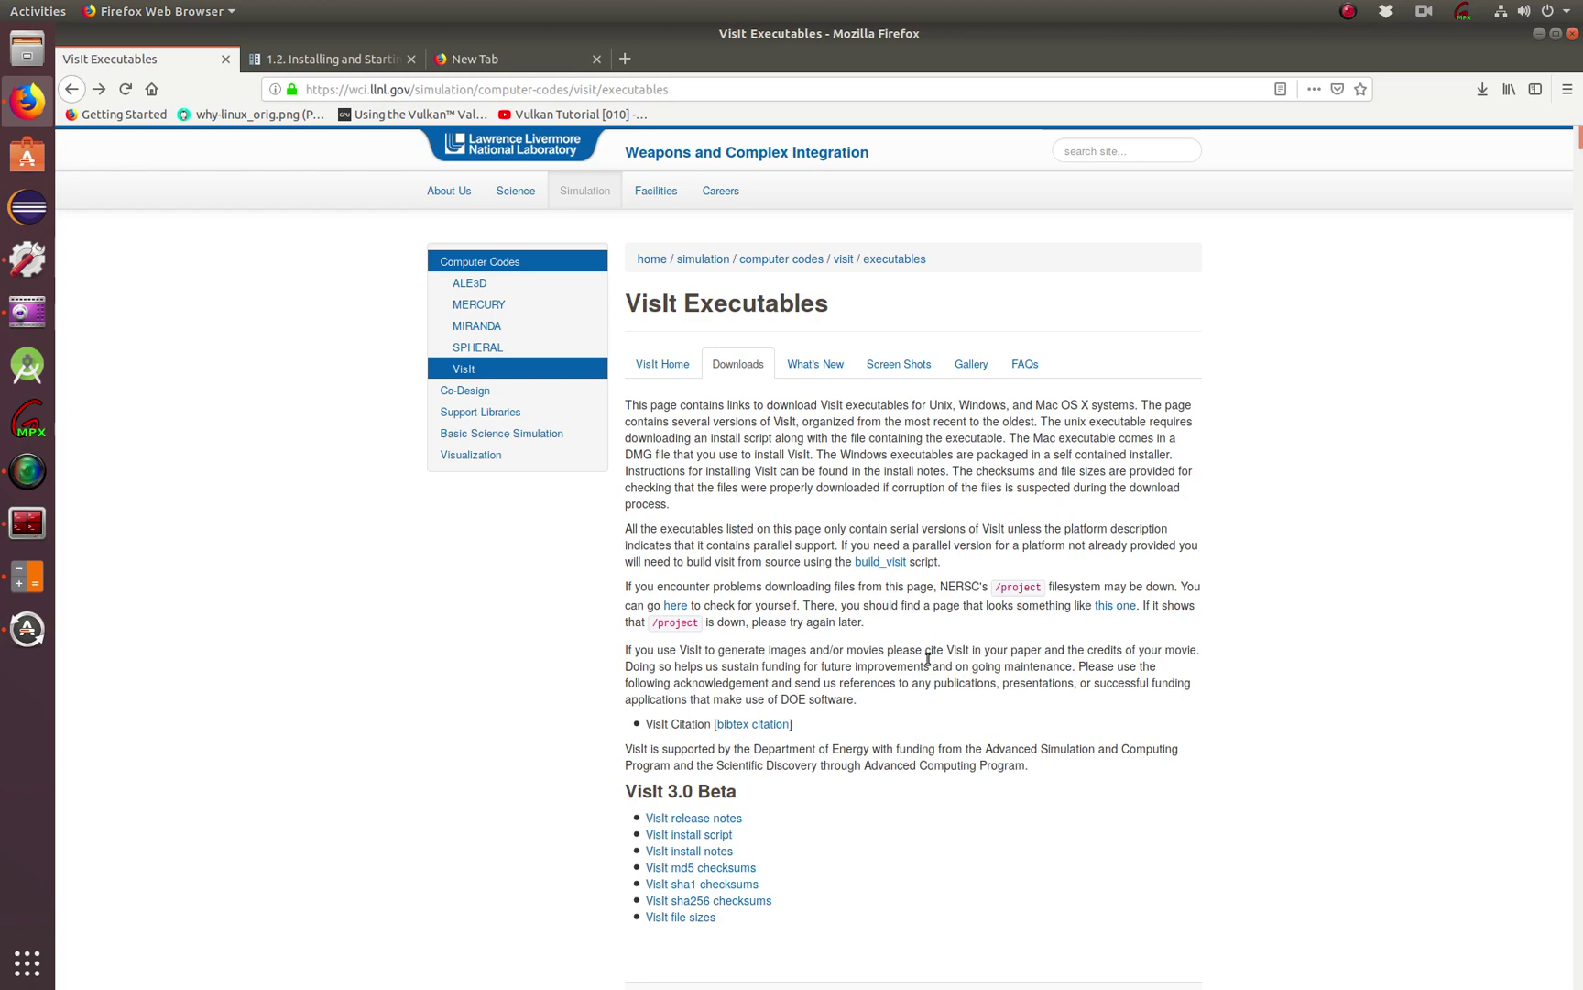
Go from the VisIt Executables page to the VisIt home page and scroll down it
{"action": "left_click", "coordinate": [665, 370]}
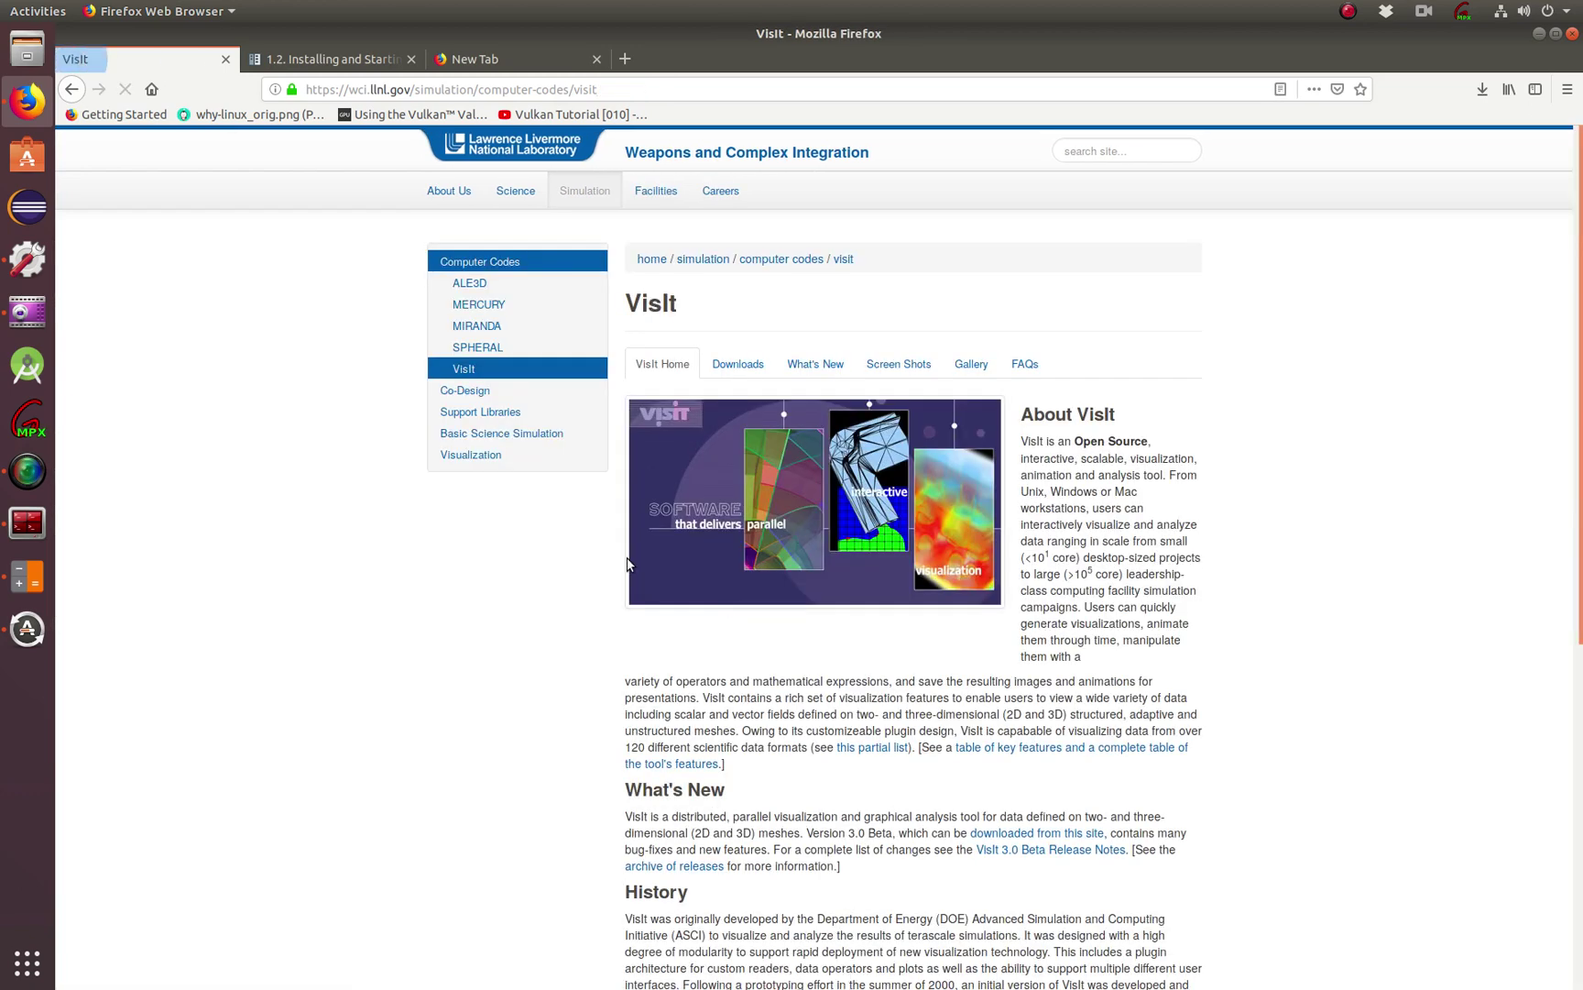
{"action": "scroll", "coordinate": [601, 550], "scroll_direction": "down", "scroll_amount": 5}
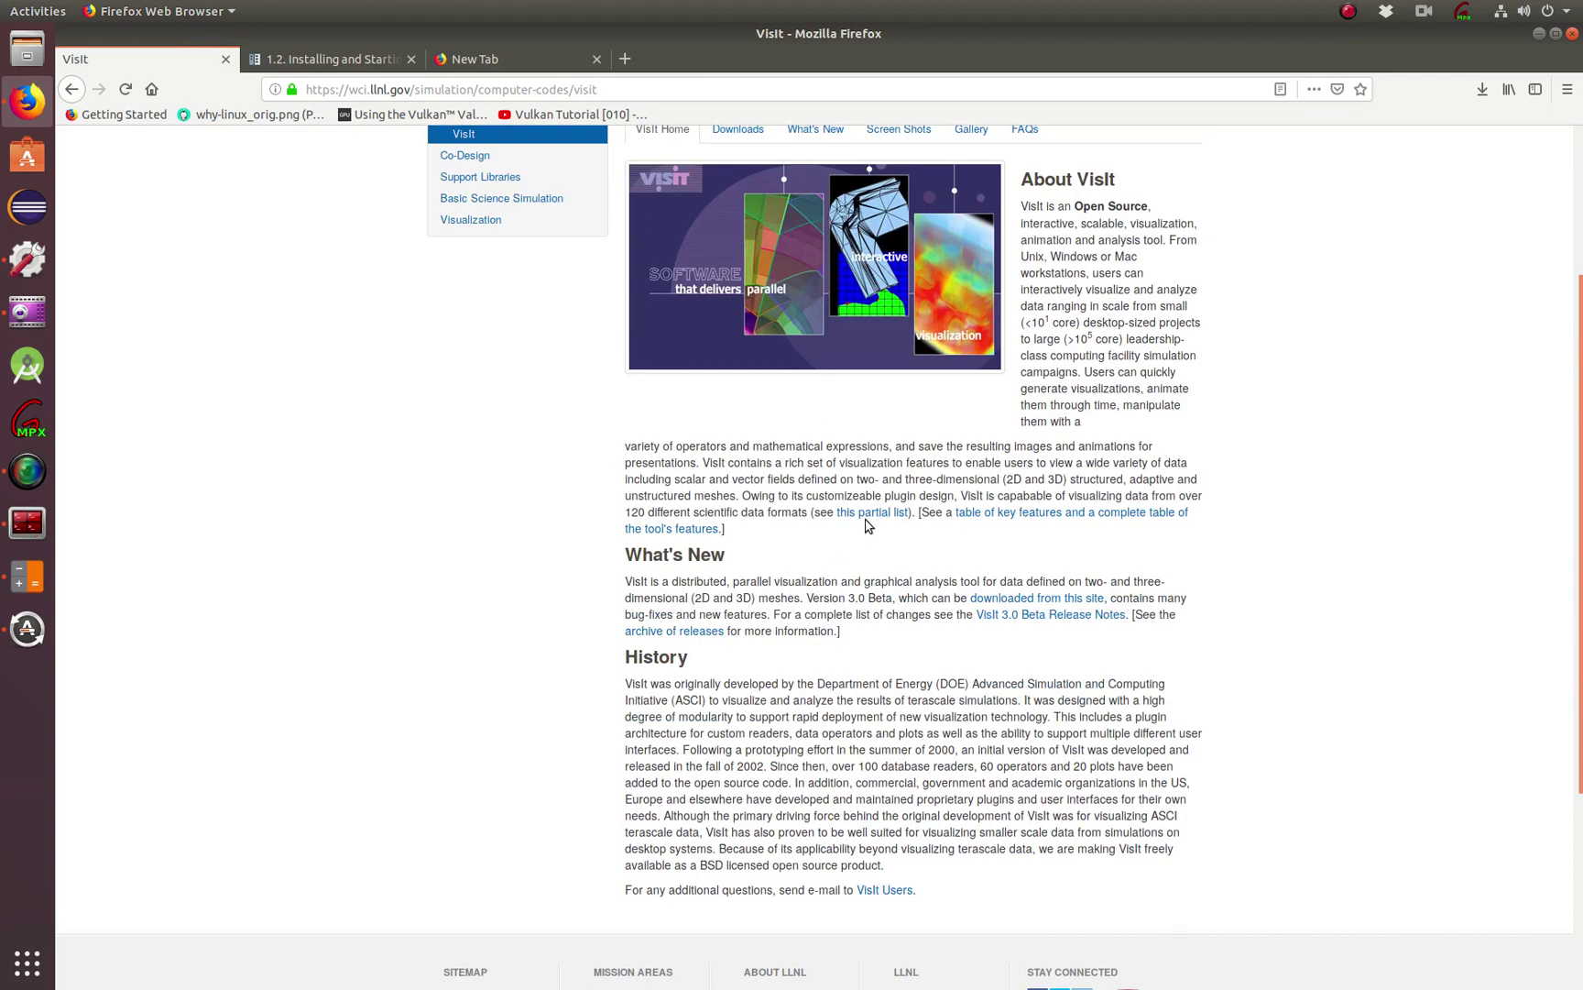
Open the full supported-file-formats list and highlight the ANSYS and Fluent plug-in entries
{"action": "left_click", "coordinate": [867, 520]}
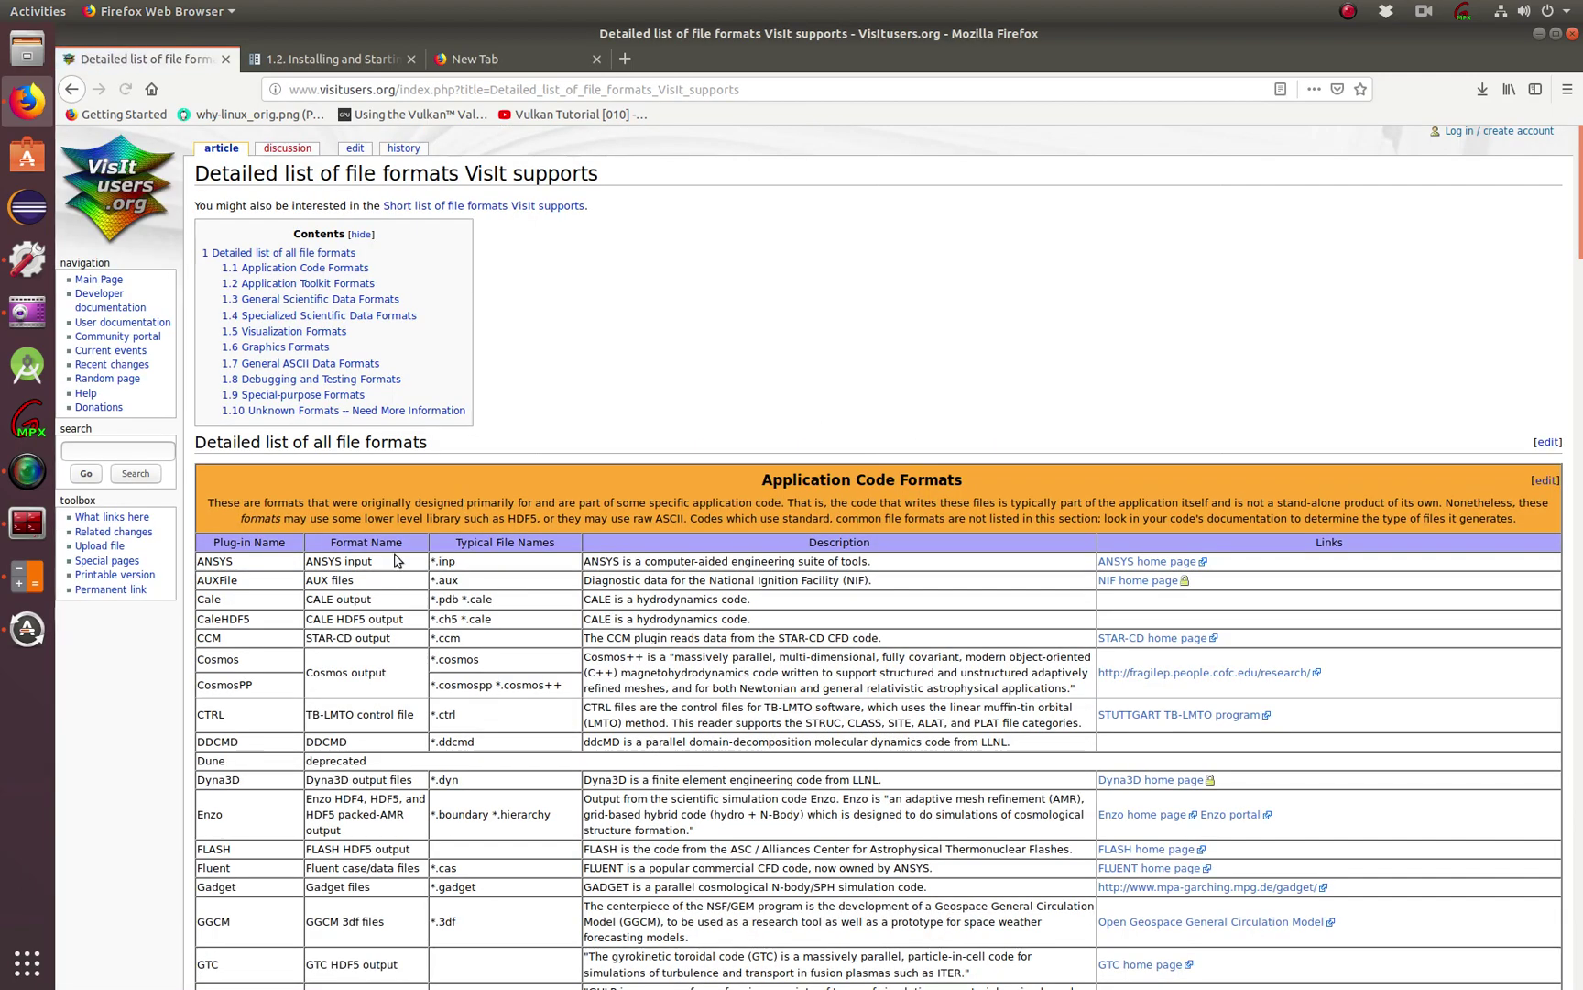
{"action": "scroll", "coordinate": [396, 560], "scroll_direction": "down", "scroll_amount": 7}
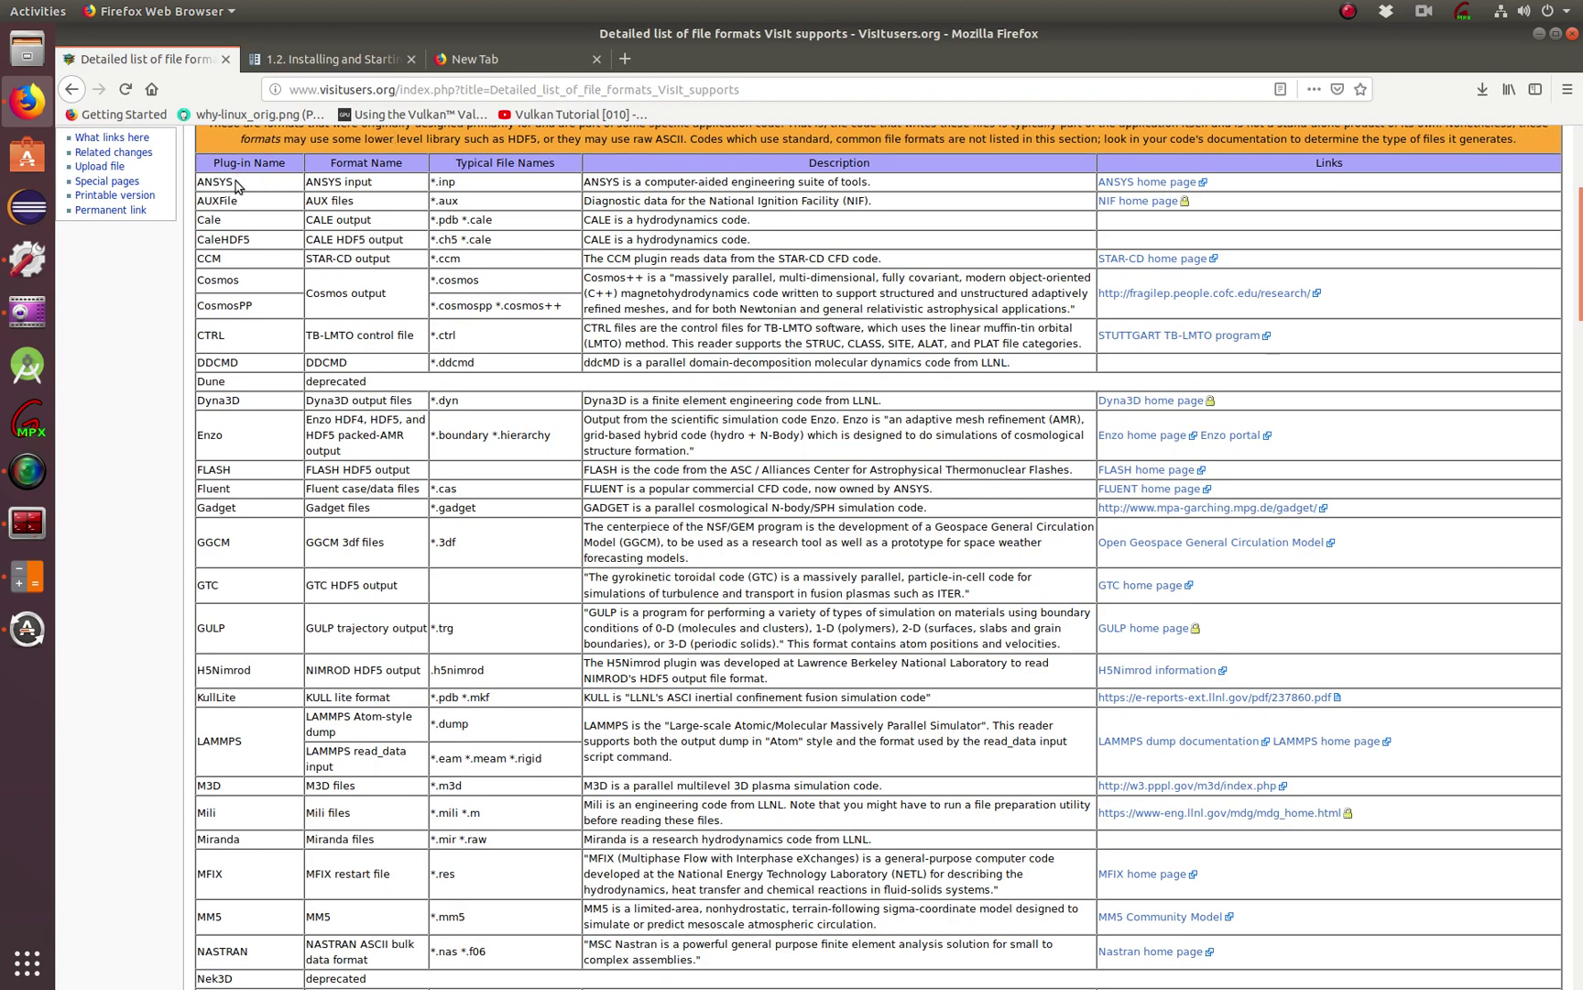
{"action": "left_click_drag", "start_coordinate": [235, 183], "coordinate": [180, 185]}
{"action": "left_click_drag", "start_coordinate": [242, 492], "coordinate": [187, 489]}
{"action": "left_click_drag", "start_coordinate": [759, 487], "coordinate": [981, 503]}
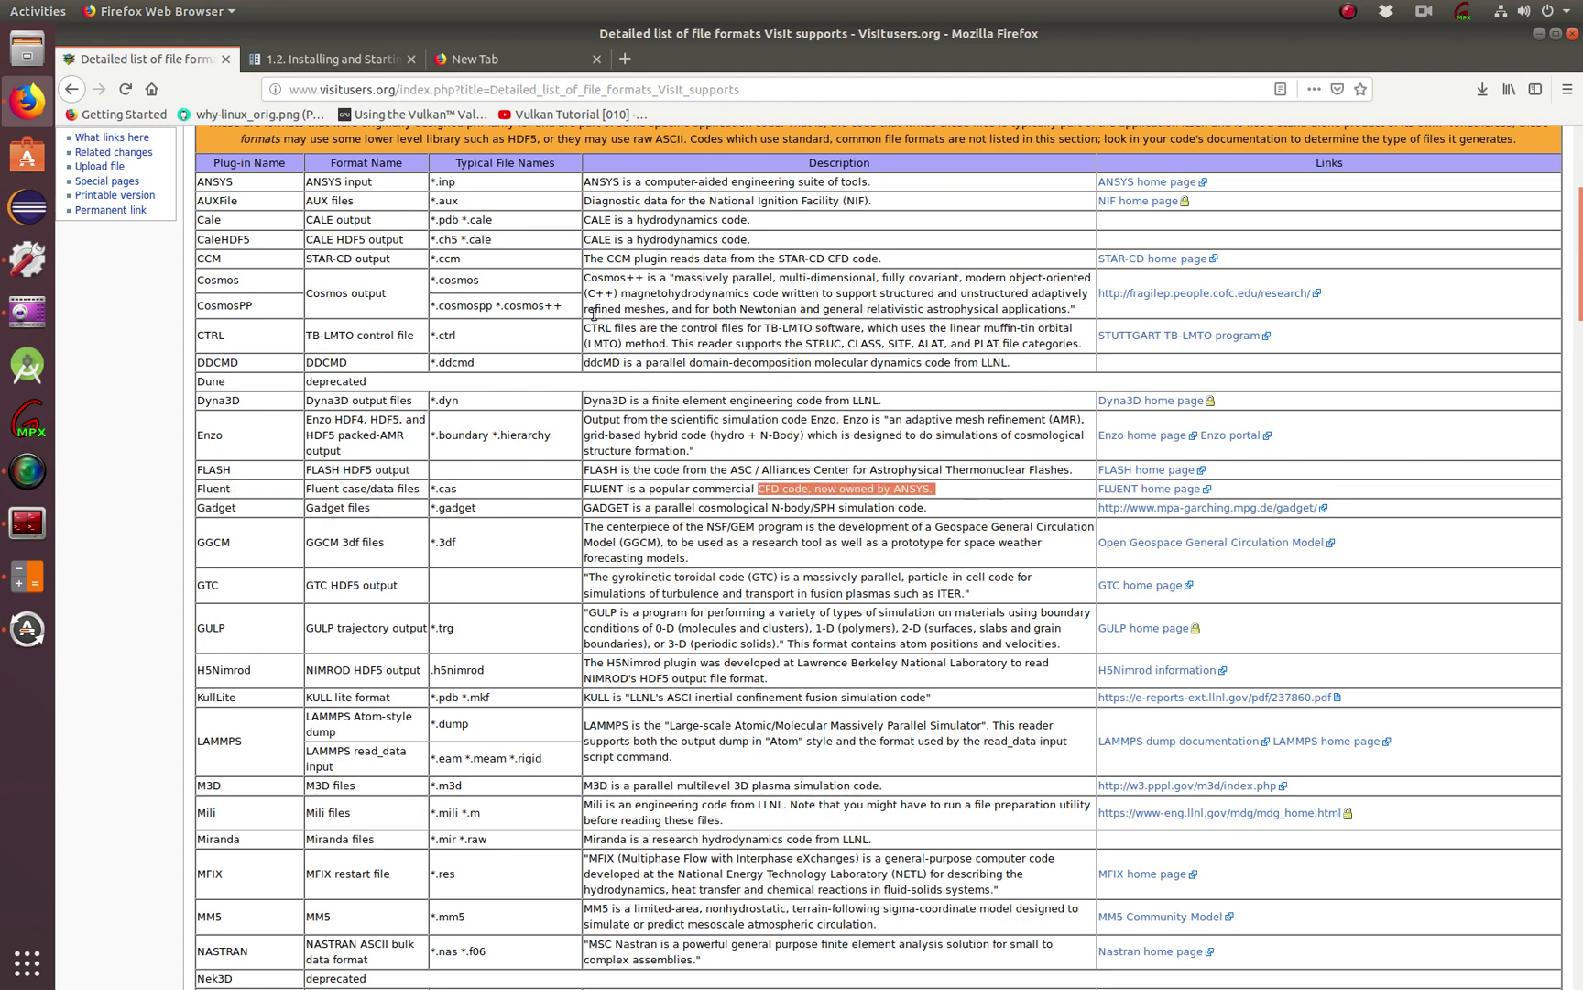
Scroll to the specialized formats and highlight the FITS row's names and extensions
{"action": "left_click_drag", "start_coordinate": [241, 188], "coordinate": [145, 183]}
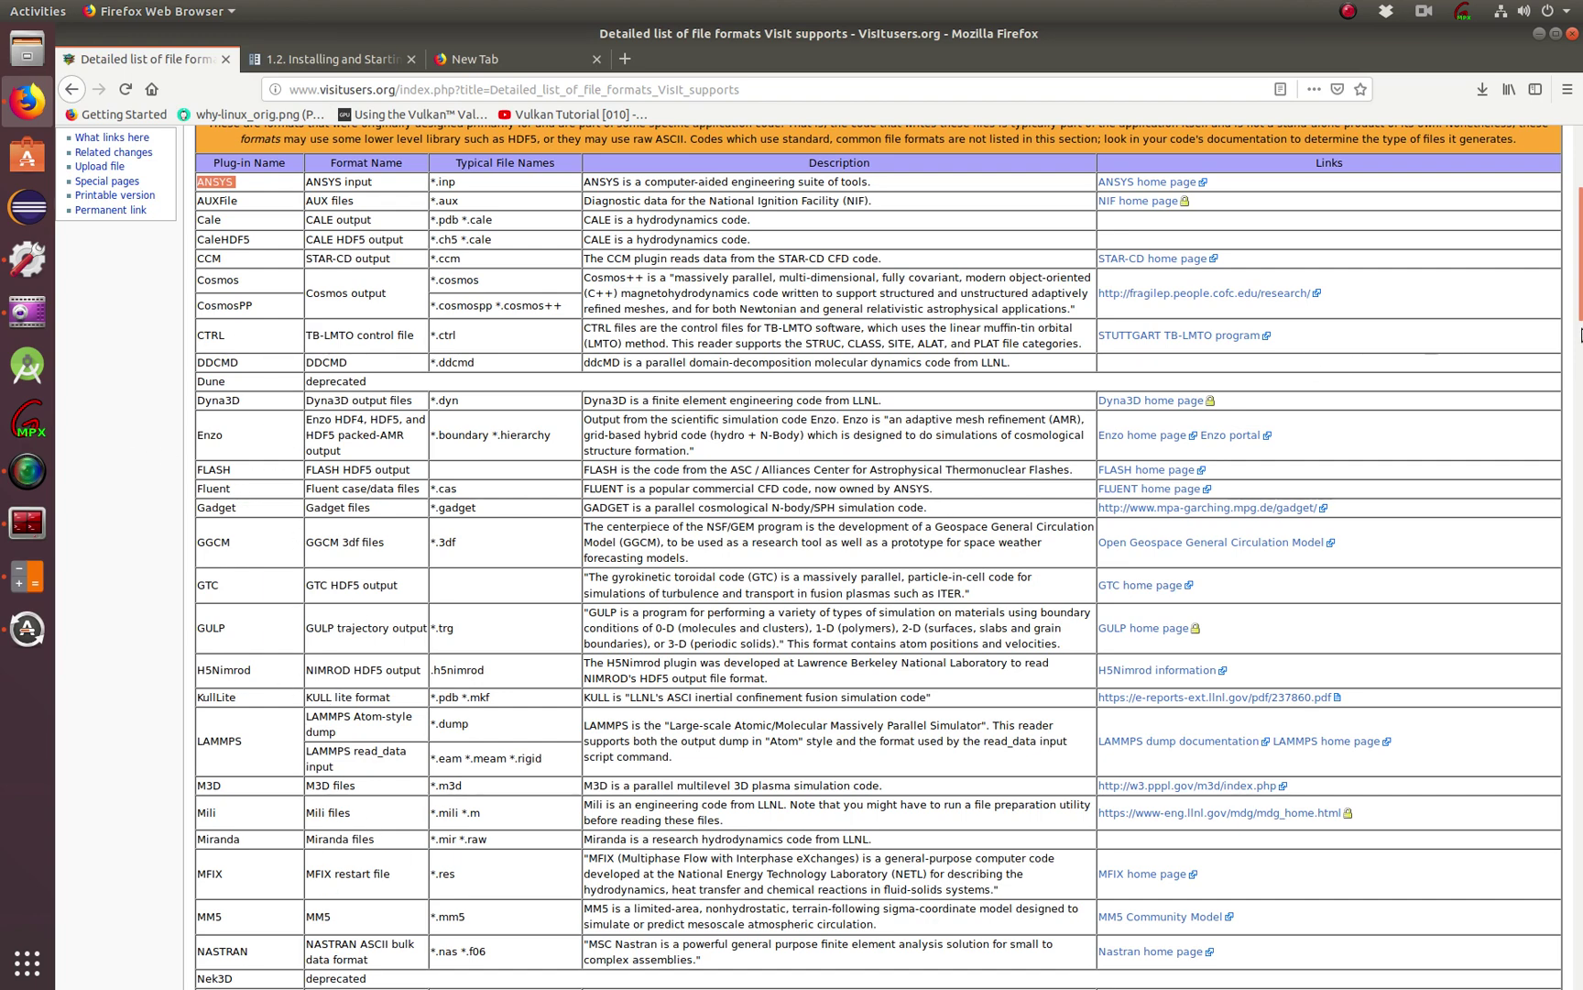
{"action": "left_click_drag", "start_coordinate": [1578, 335], "coordinate": [1578, 707]}
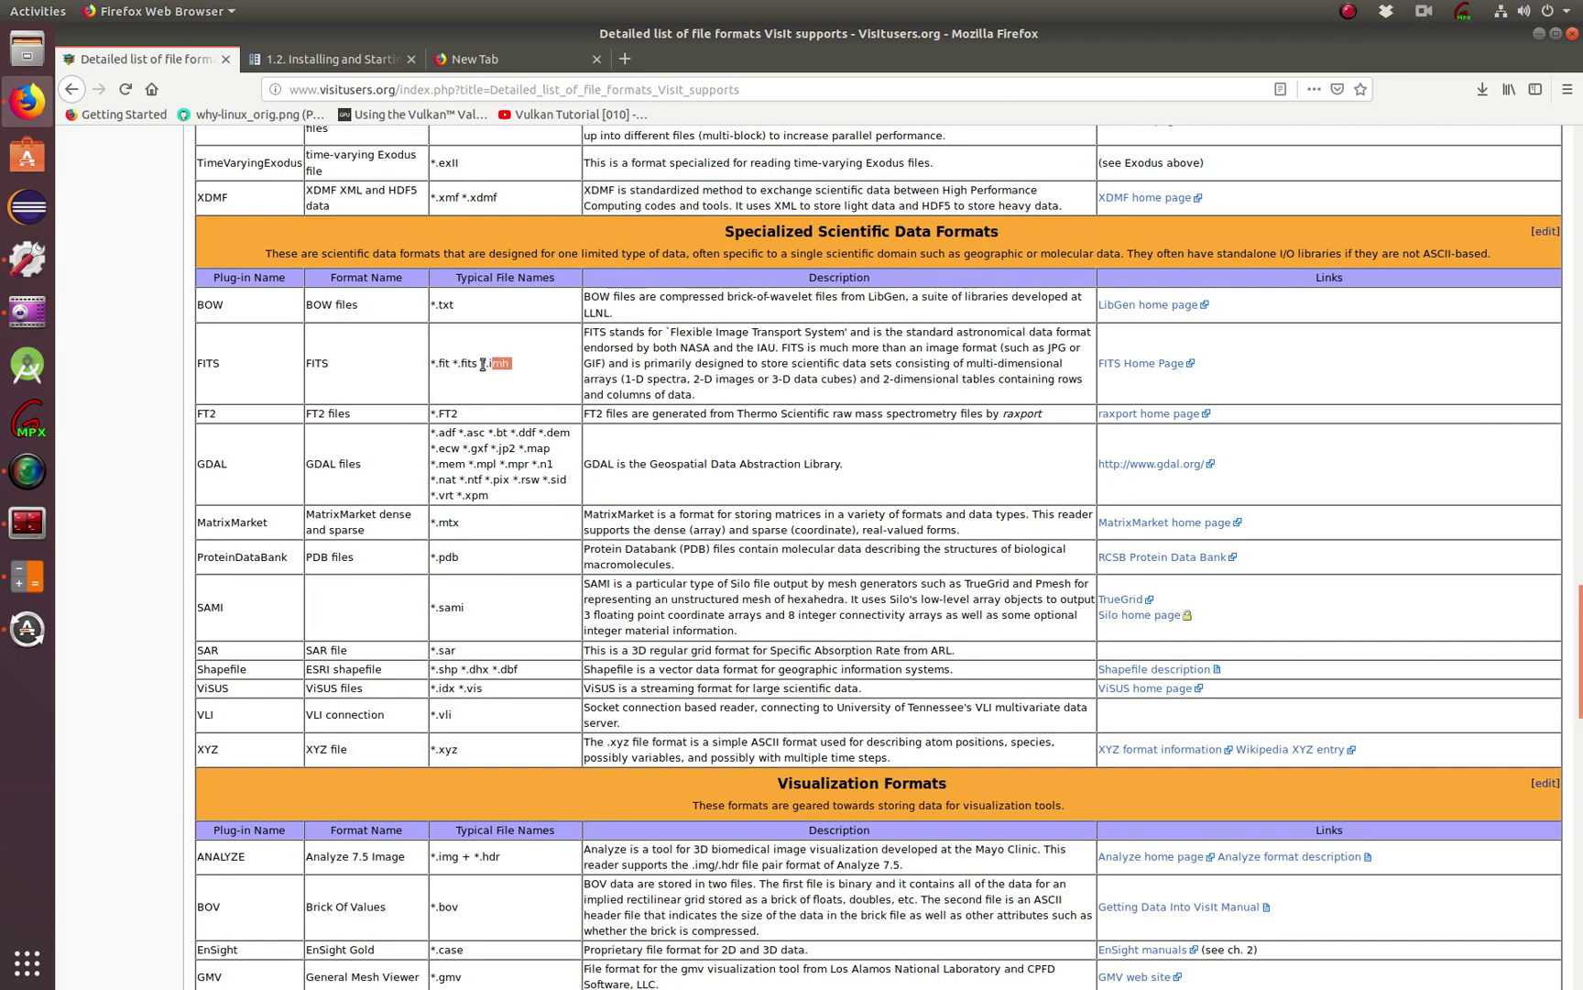
{"action": "left_click_drag", "start_coordinate": [510, 364], "coordinate": [193, 364]}
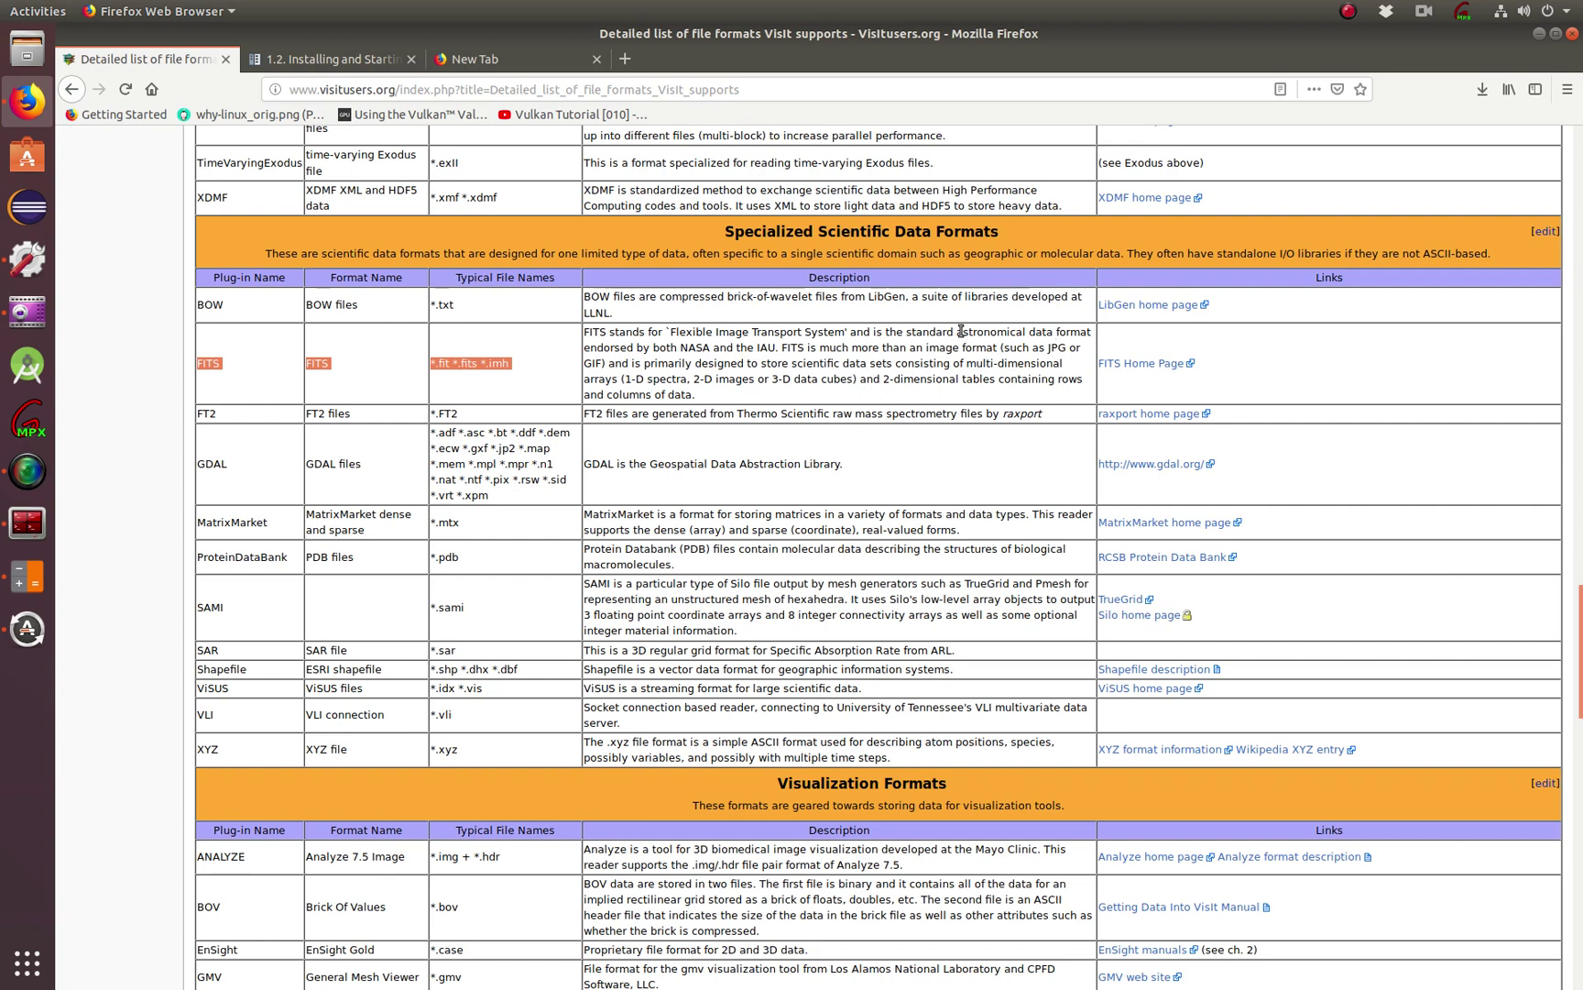
{"action": "left_click_drag", "start_coordinate": [961, 330], "coordinate": [1036, 331]}
{"action": "left_click", "coordinate": [1021, 371]}
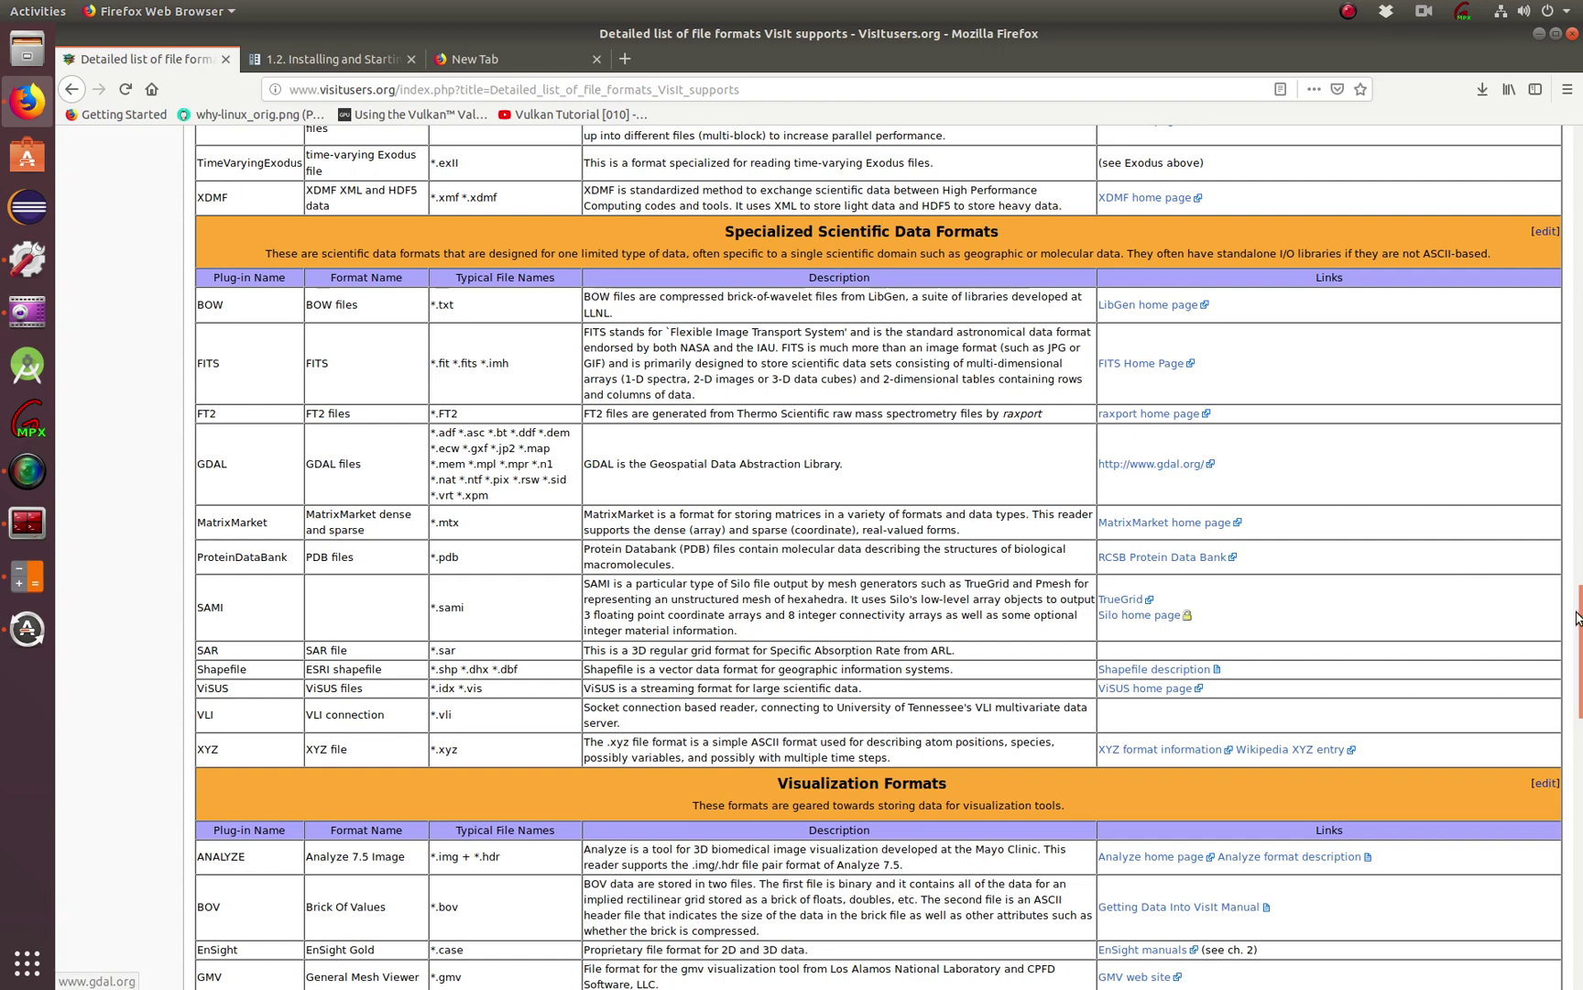
{"action": "left_click_drag", "start_coordinate": [1578, 618], "coordinate": [1580, 720]}
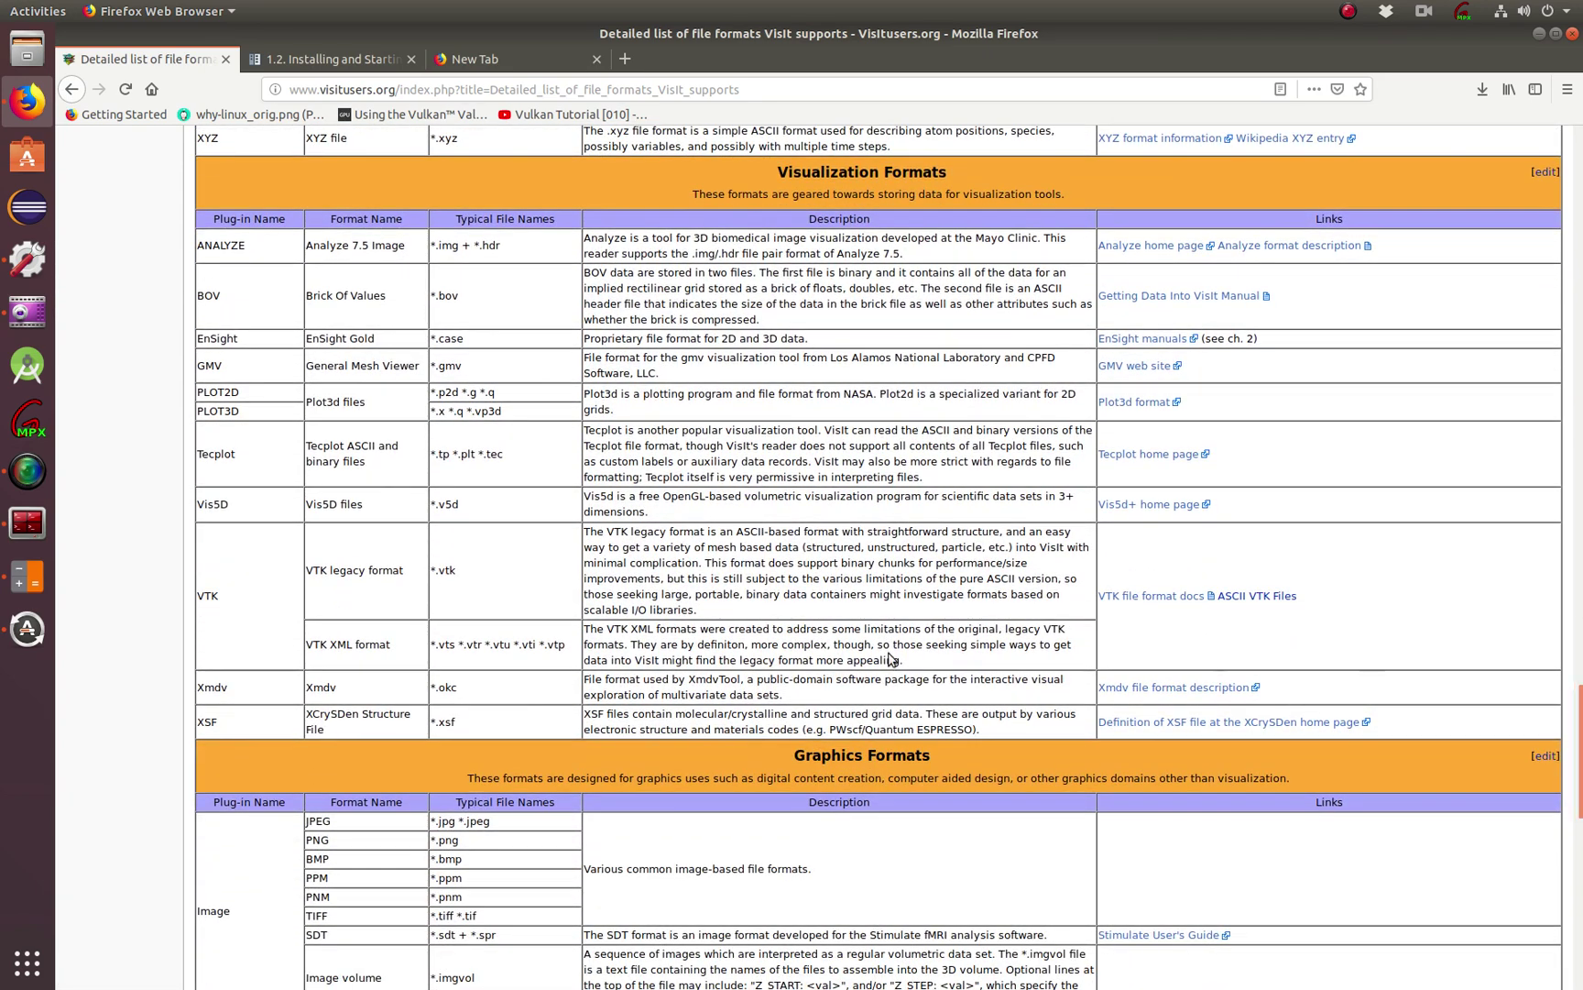
{"action": "left_click_drag", "start_coordinate": [463, 570], "coordinate": [423, 572]}
{"action": "mouse_move", "coordinate": [539, 645]}
{"action": "left_mouse_down"}
{"action": "mouse_move", "coordinate": [502, 644]}
{"action": "mouse_move", "coordinate": [568, 644]}
{"action": "left_mouse_up"}
{"action": "left_click_drag", "start_coordinate": [475, 725], "coordinate": [308, 730]}
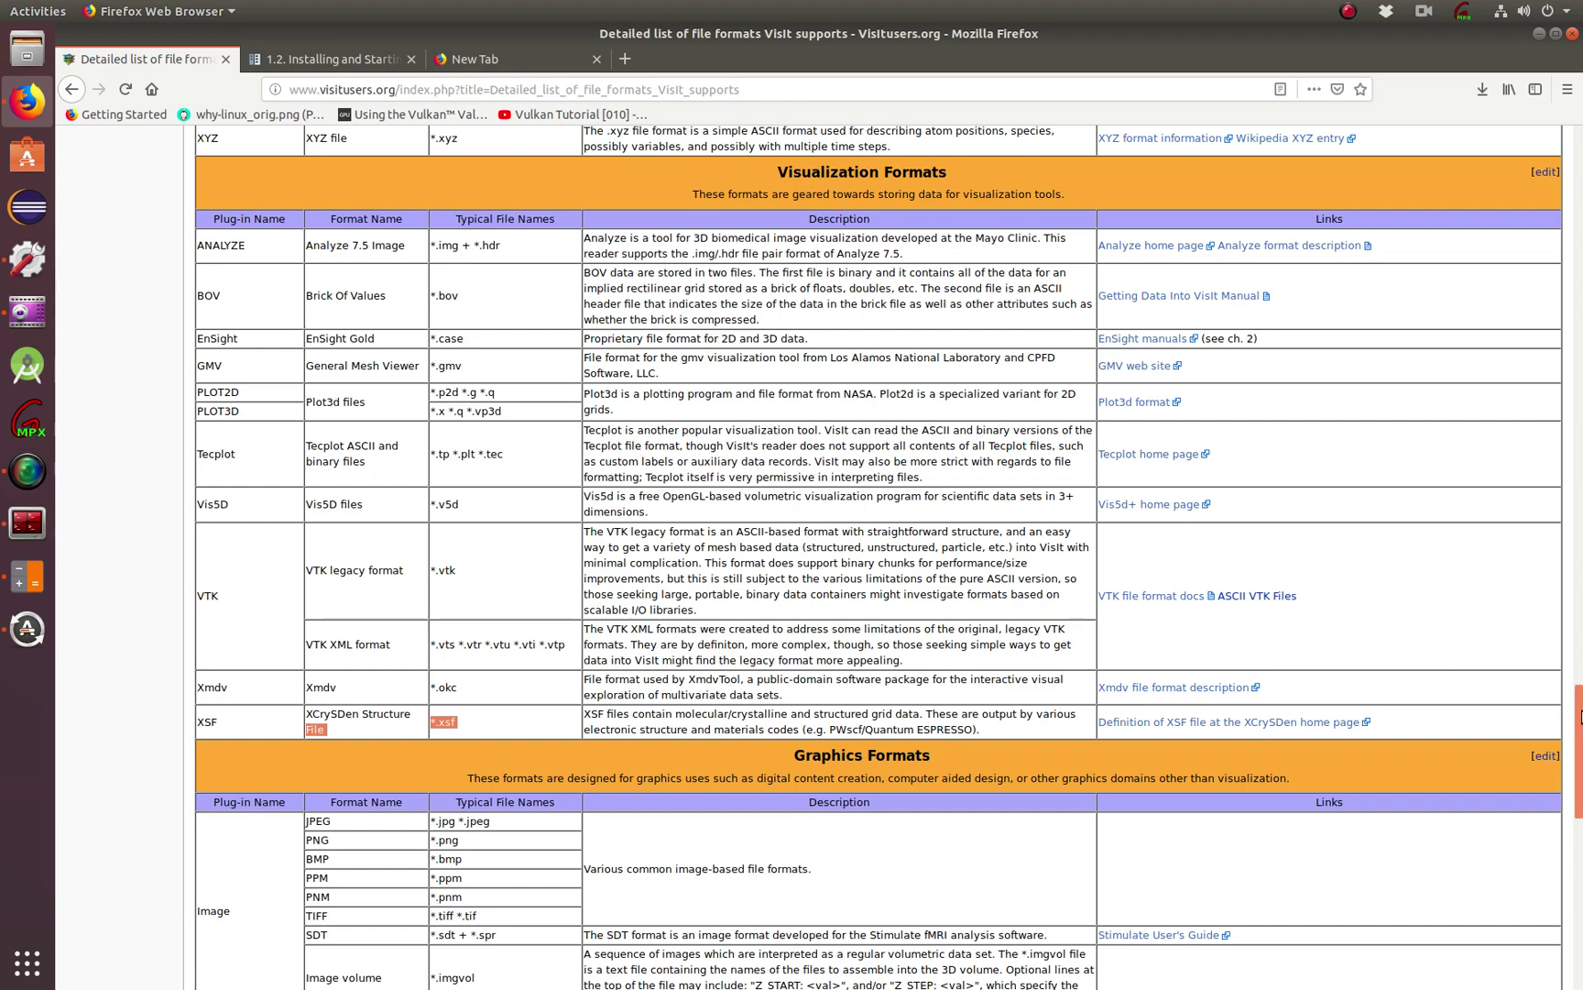
{"action": "left_click_drag", "start_coordinate": [1579, 720], "coordinate": [1581, 827]}
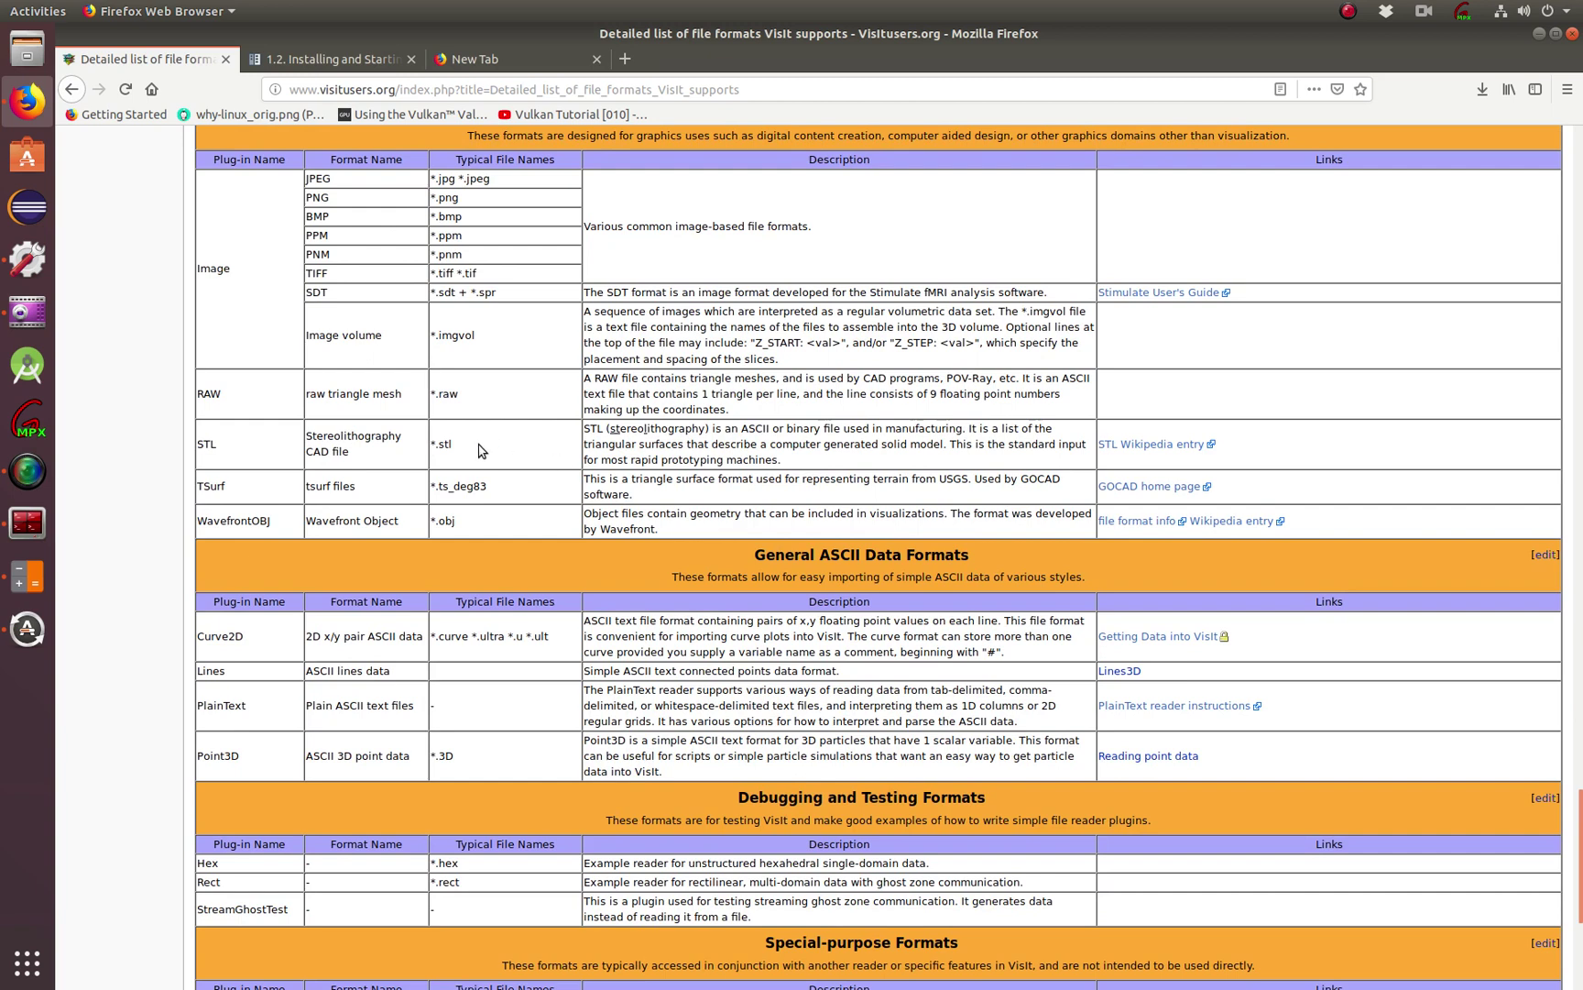
{"action": "left_click_drag", "start_coordinate": [459, 446], "coordinate": [426, 449]}
{"action": "left_click_drag", "start_coordinate": [589, 428], "coordinate": [834, 461]}
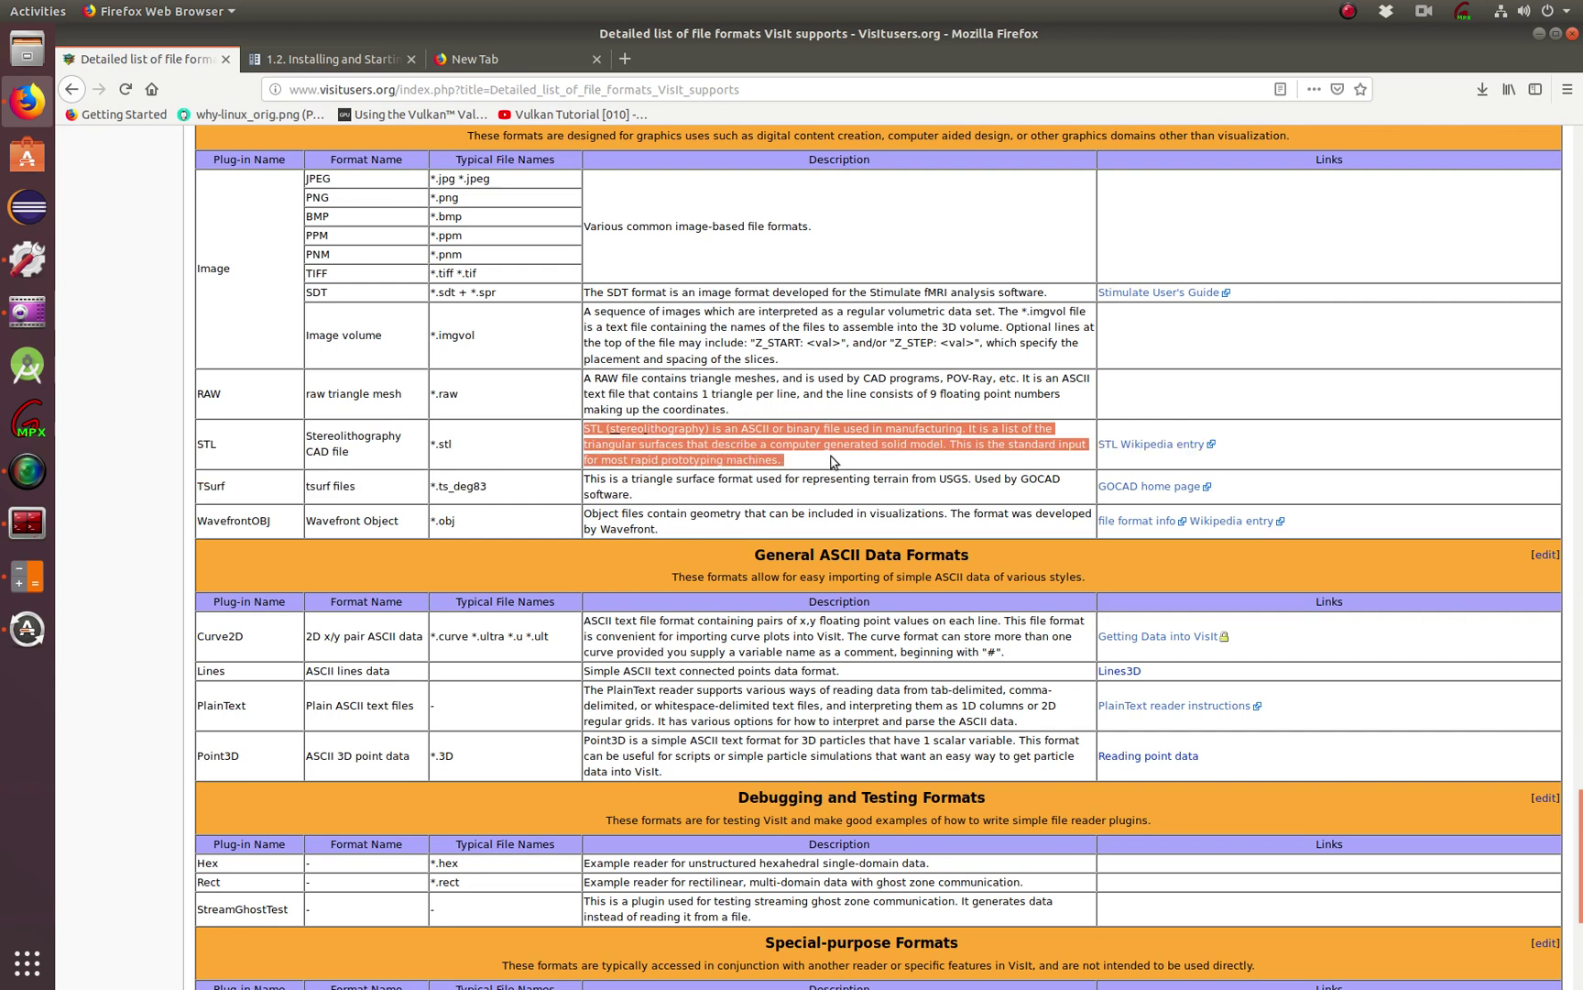
{"action": "left_click", "coordinate": [834, 461]}
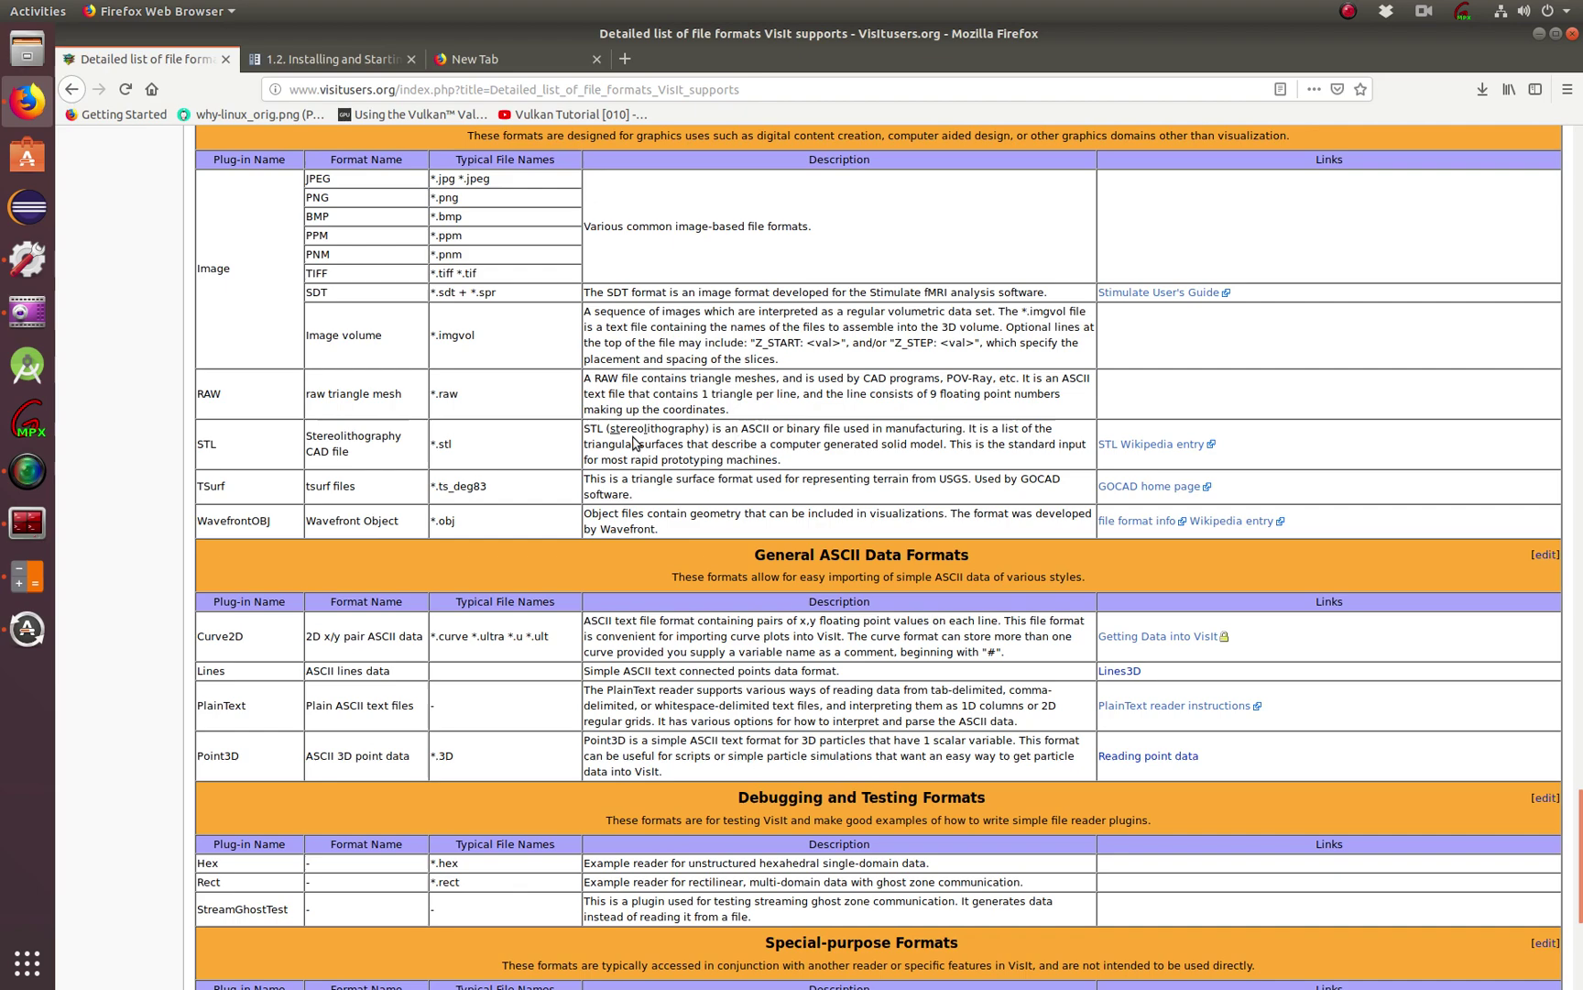
{"action": "left_click_drag", "start_coordinate": [227, 444], "coordinate": [200, 458]}
{"action": "scroll", "coordinate": [584, 652], "scroll_direction": "down", "scroll_amount": 5}
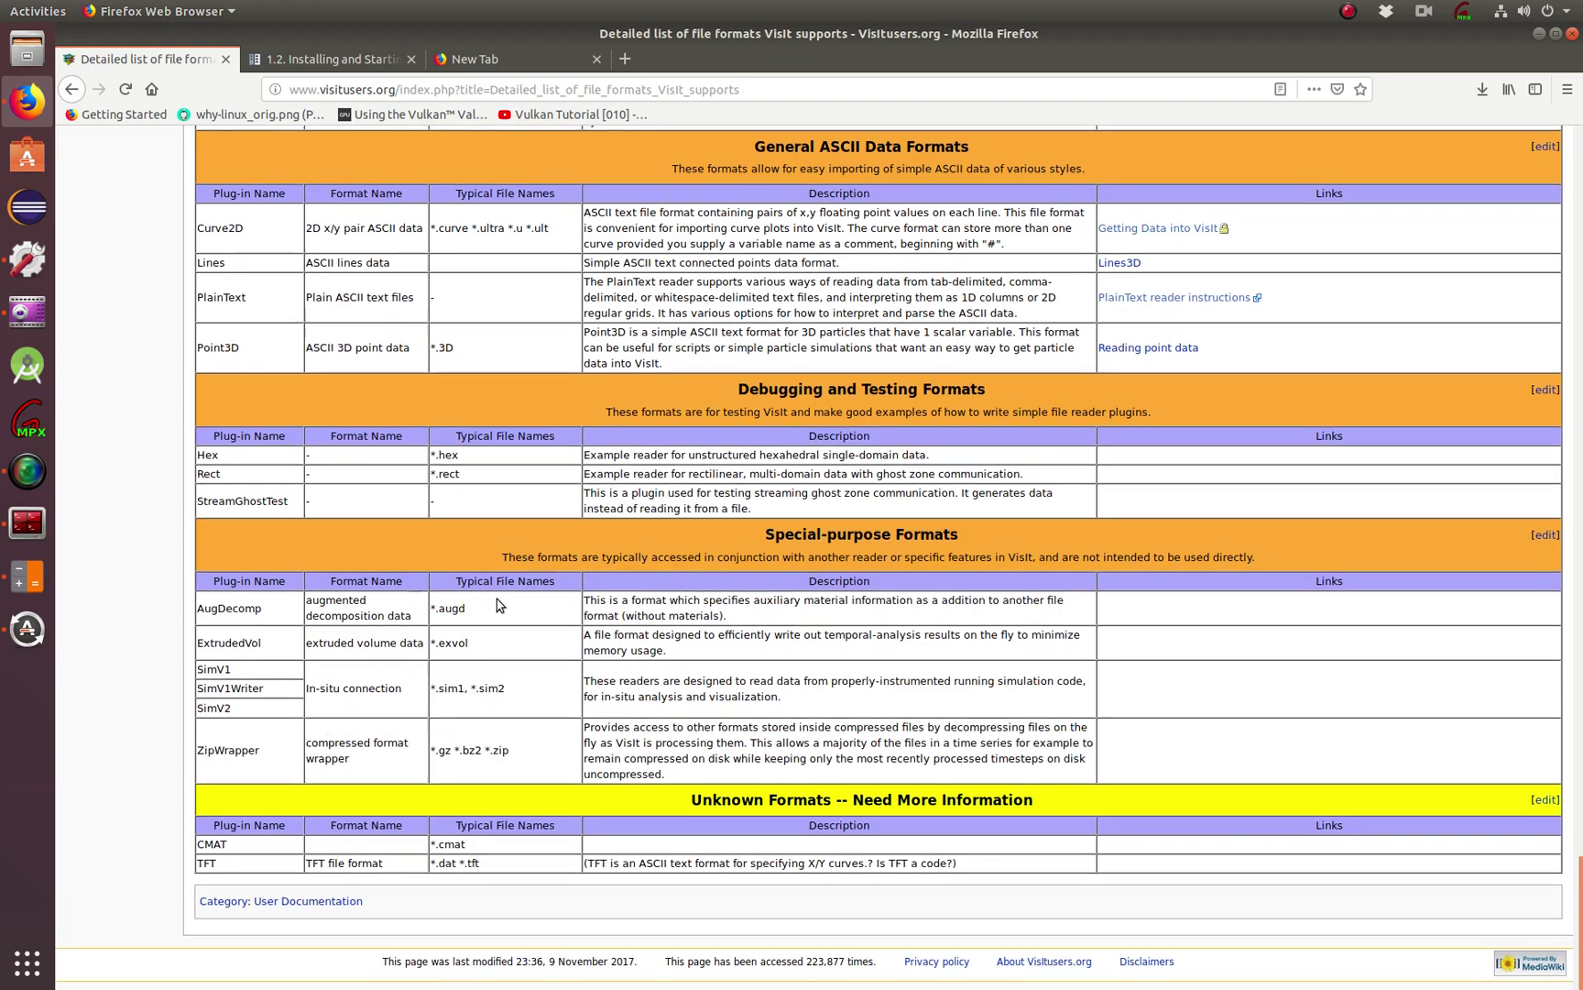
{"action": "scroll", "coordinate": [495, 605], "scroll_direction": "up", "scroll_amount": 2}
{"action": "scroll", "coordinate": [499, 605], "scroll_direction": "down", "scroll_amount": 2}
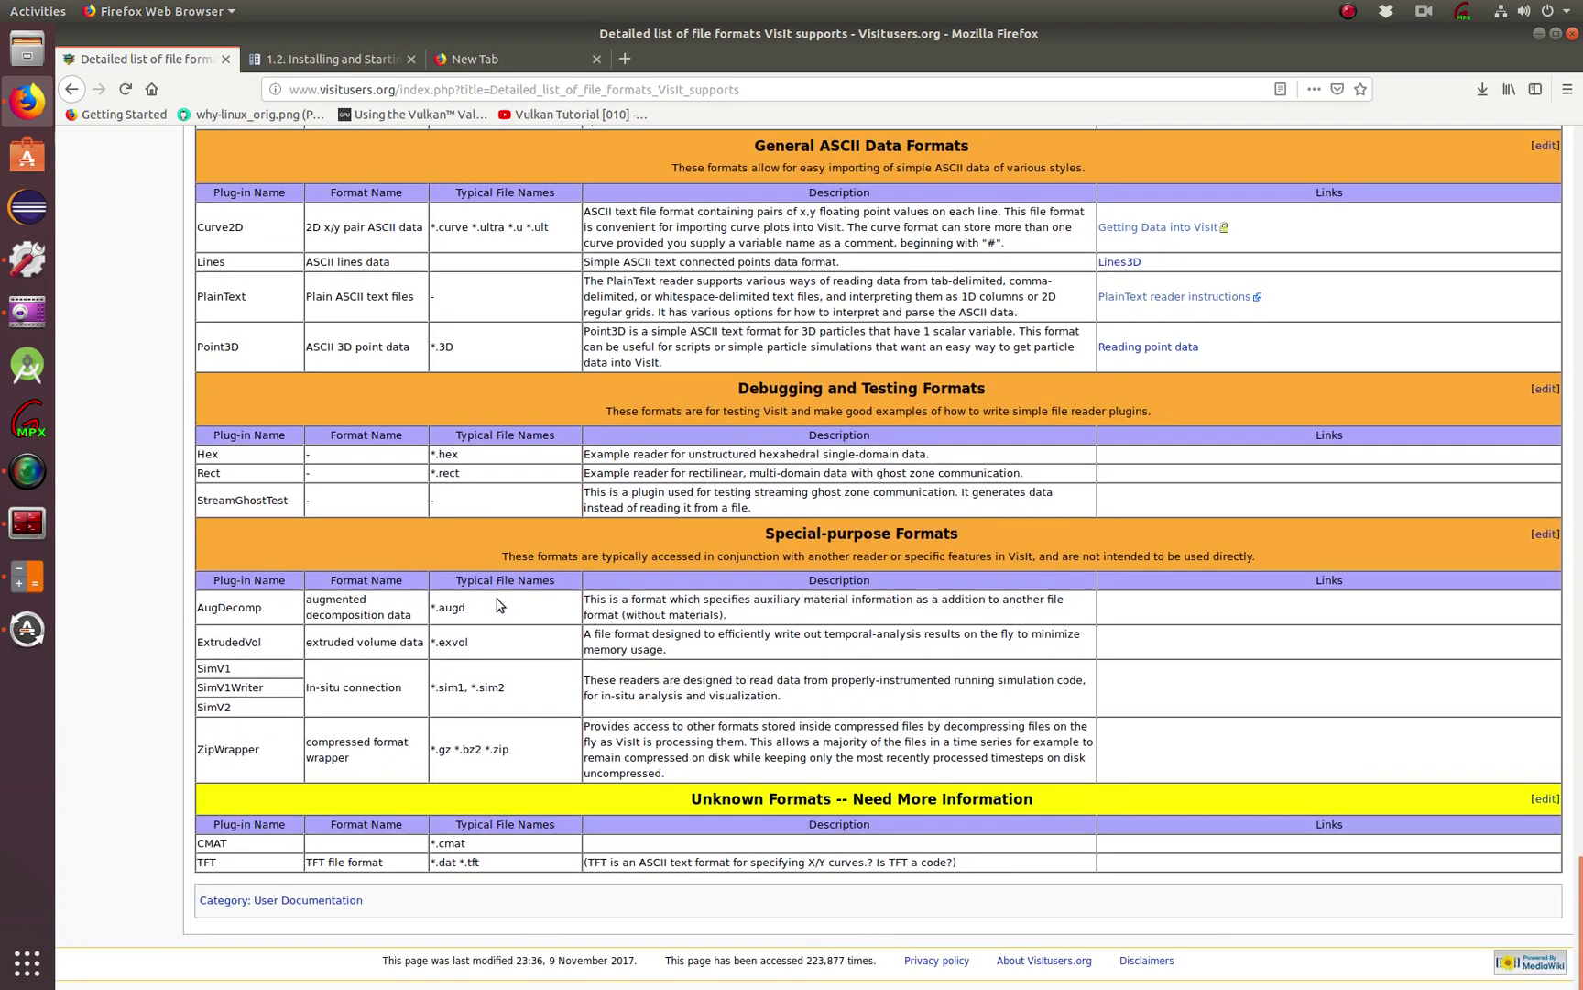
{"action": "scroll", "coordinate": [500, 605], "scroll_direction": "up", "scroll_amount": 5}
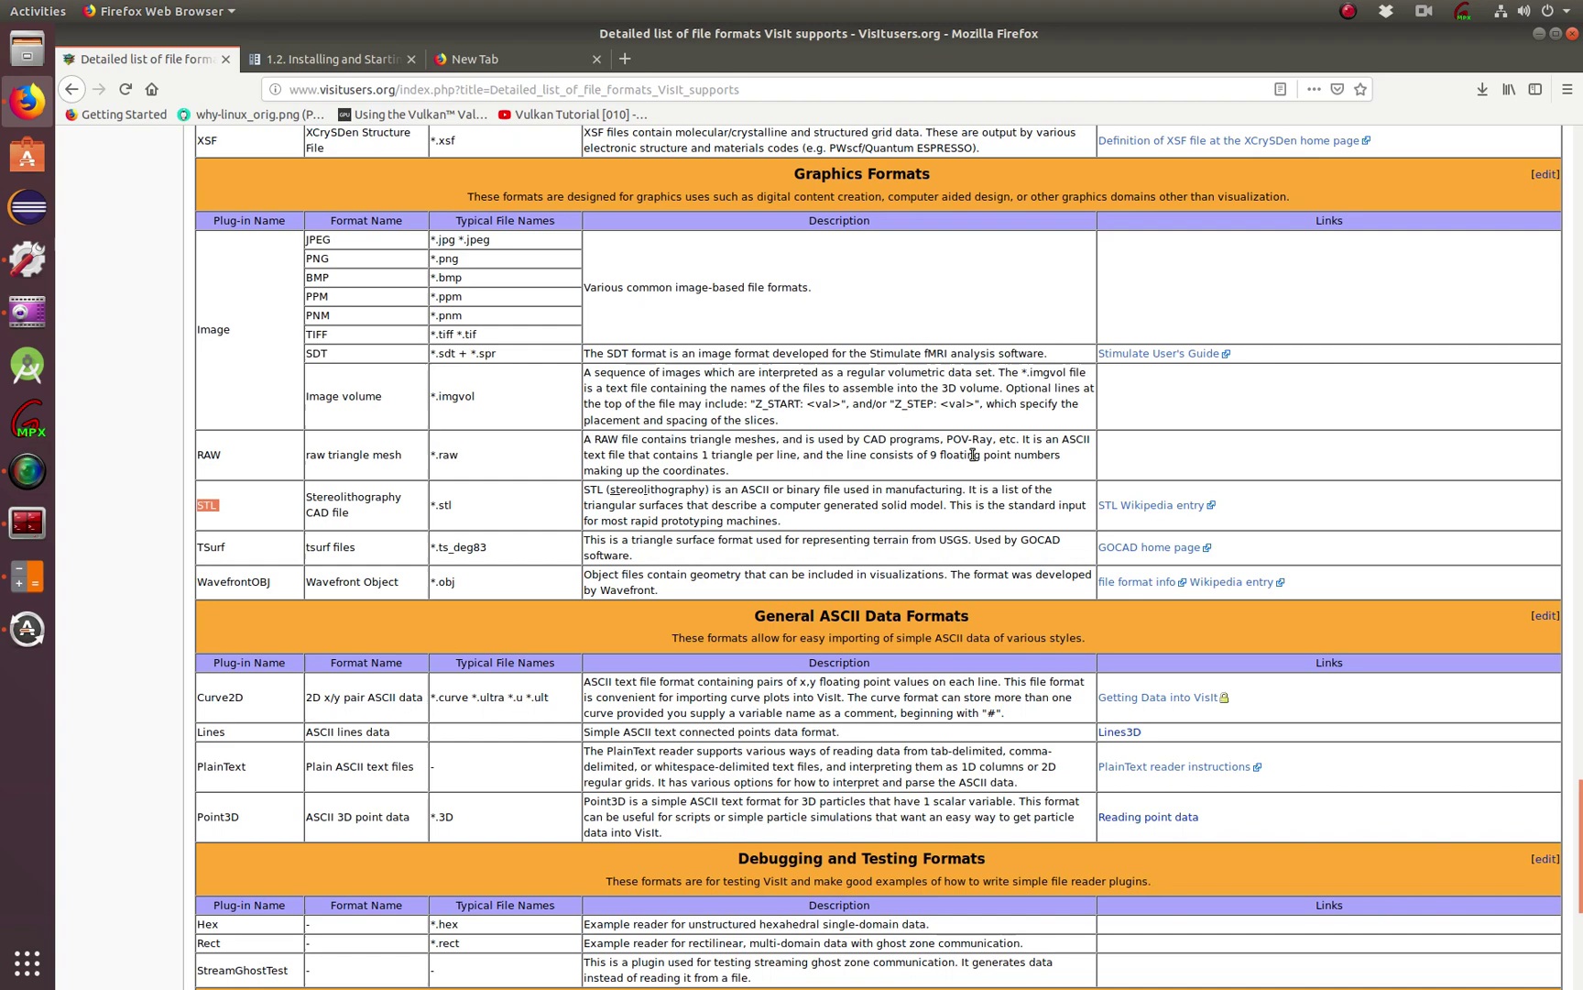
{"action": "left_click", "coordinate": [70, 90]}
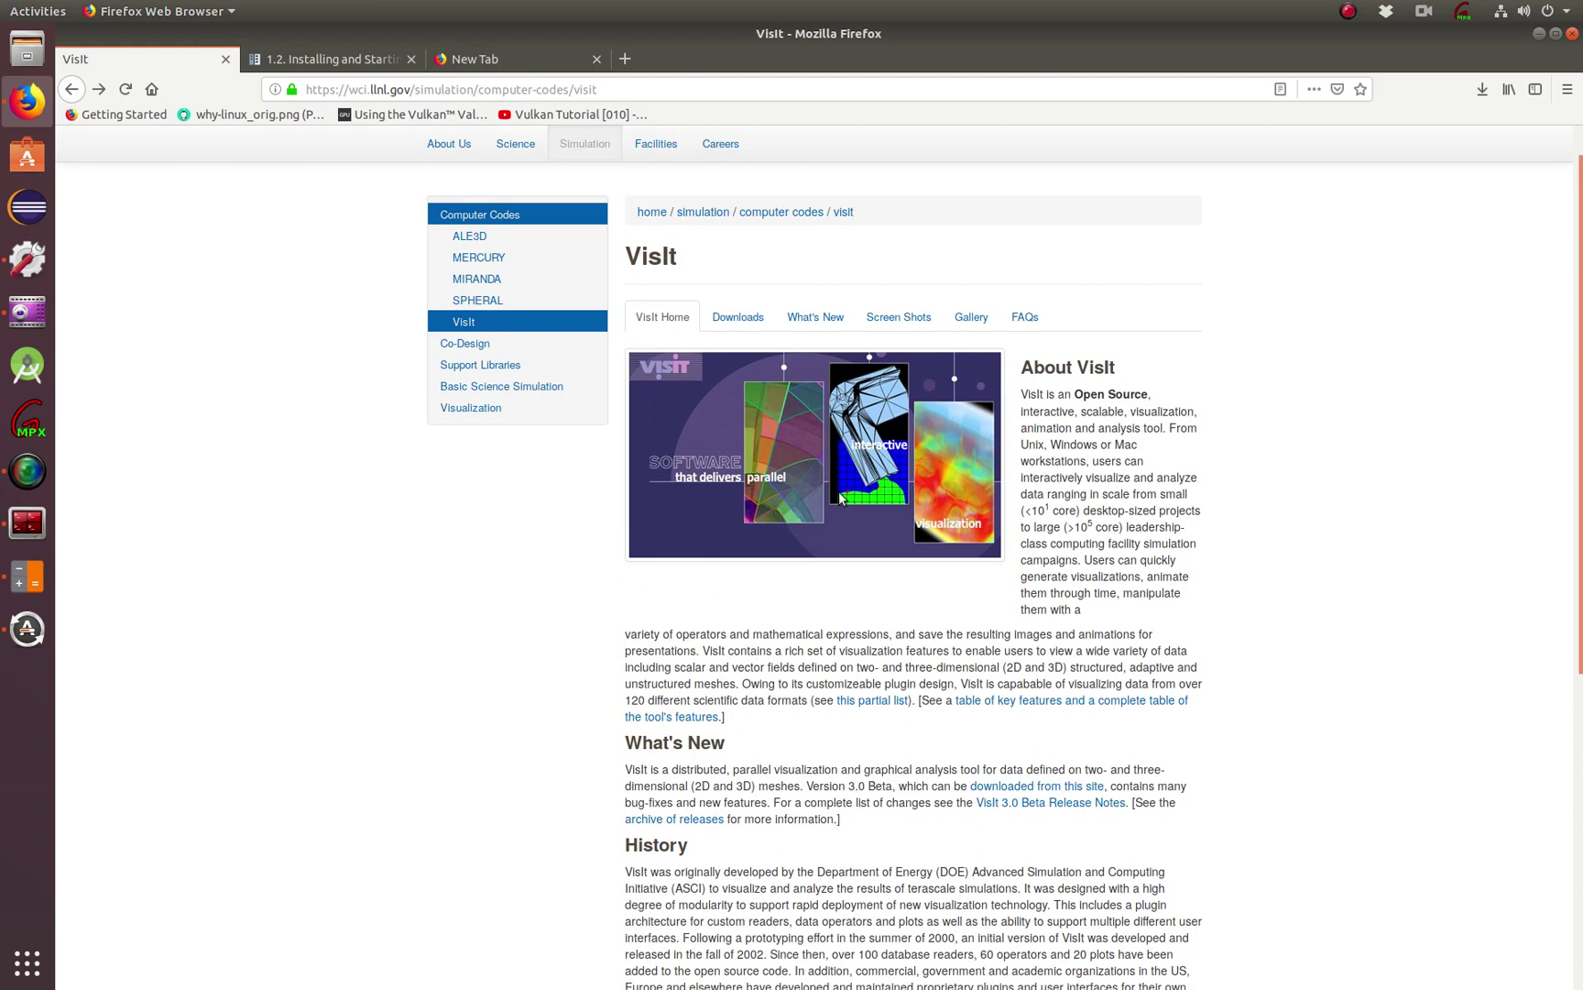
{"action": "left_click", "coordinate": [971, 317]}
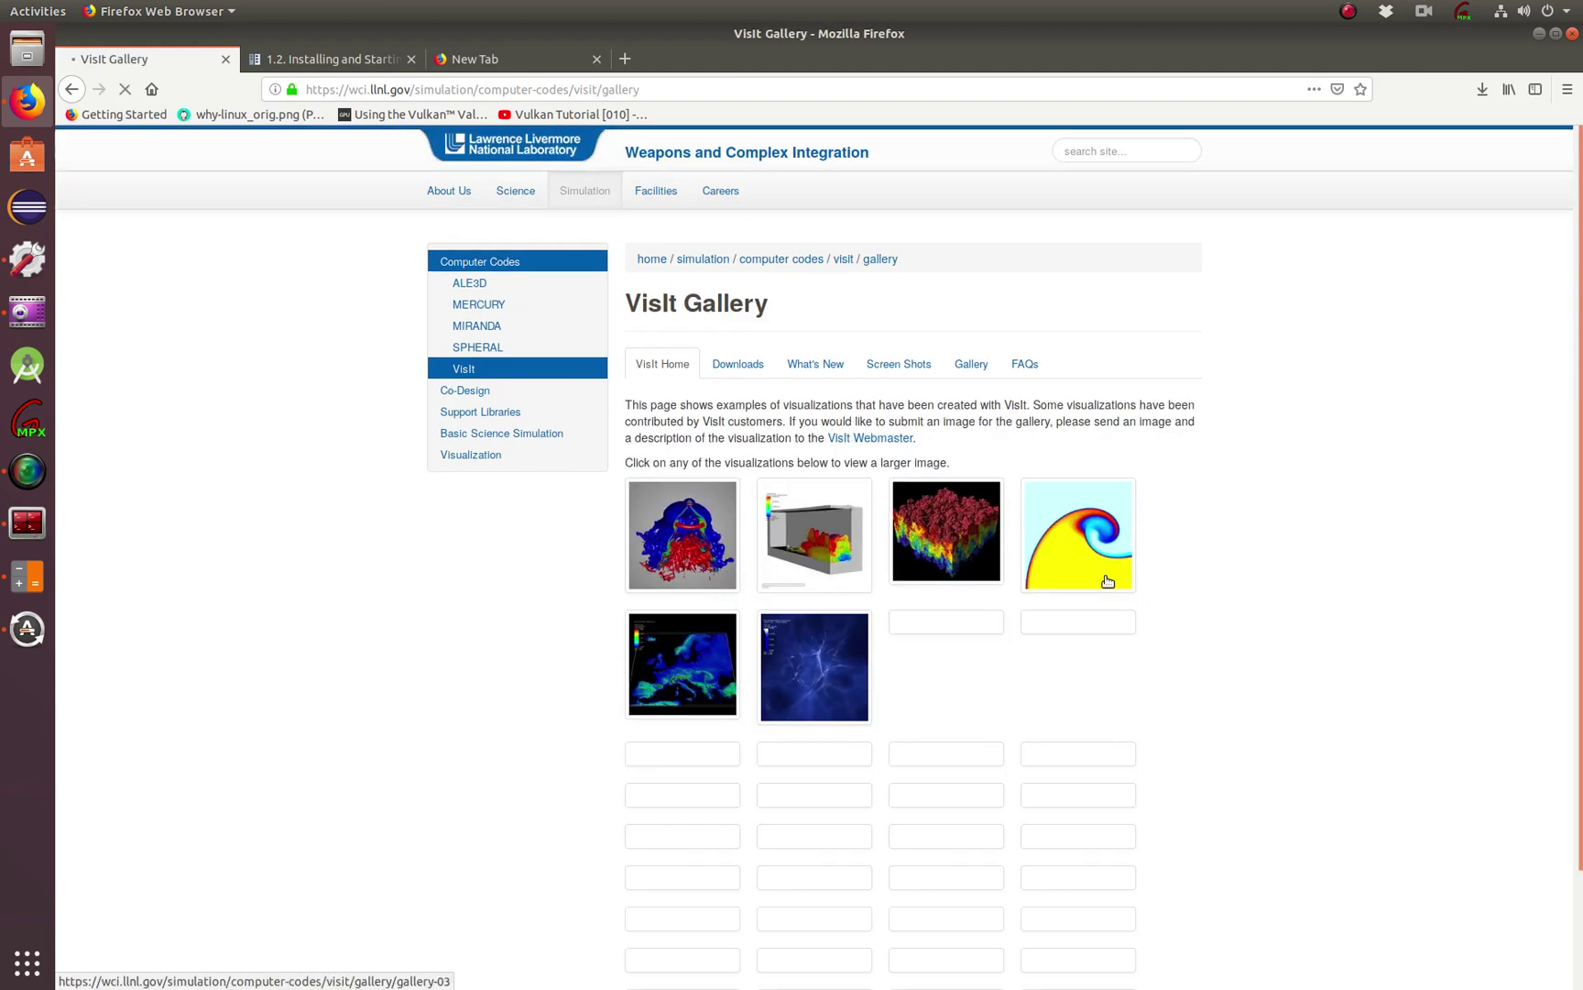
{"action": "scroll", "coordinate": [882, 669], "scroll_direction": "down", "scroll_amount": 2}
{"action": "scroll", "coordinate": [882, 669], "scroll_direction": "down", "scroll_amount": 6}
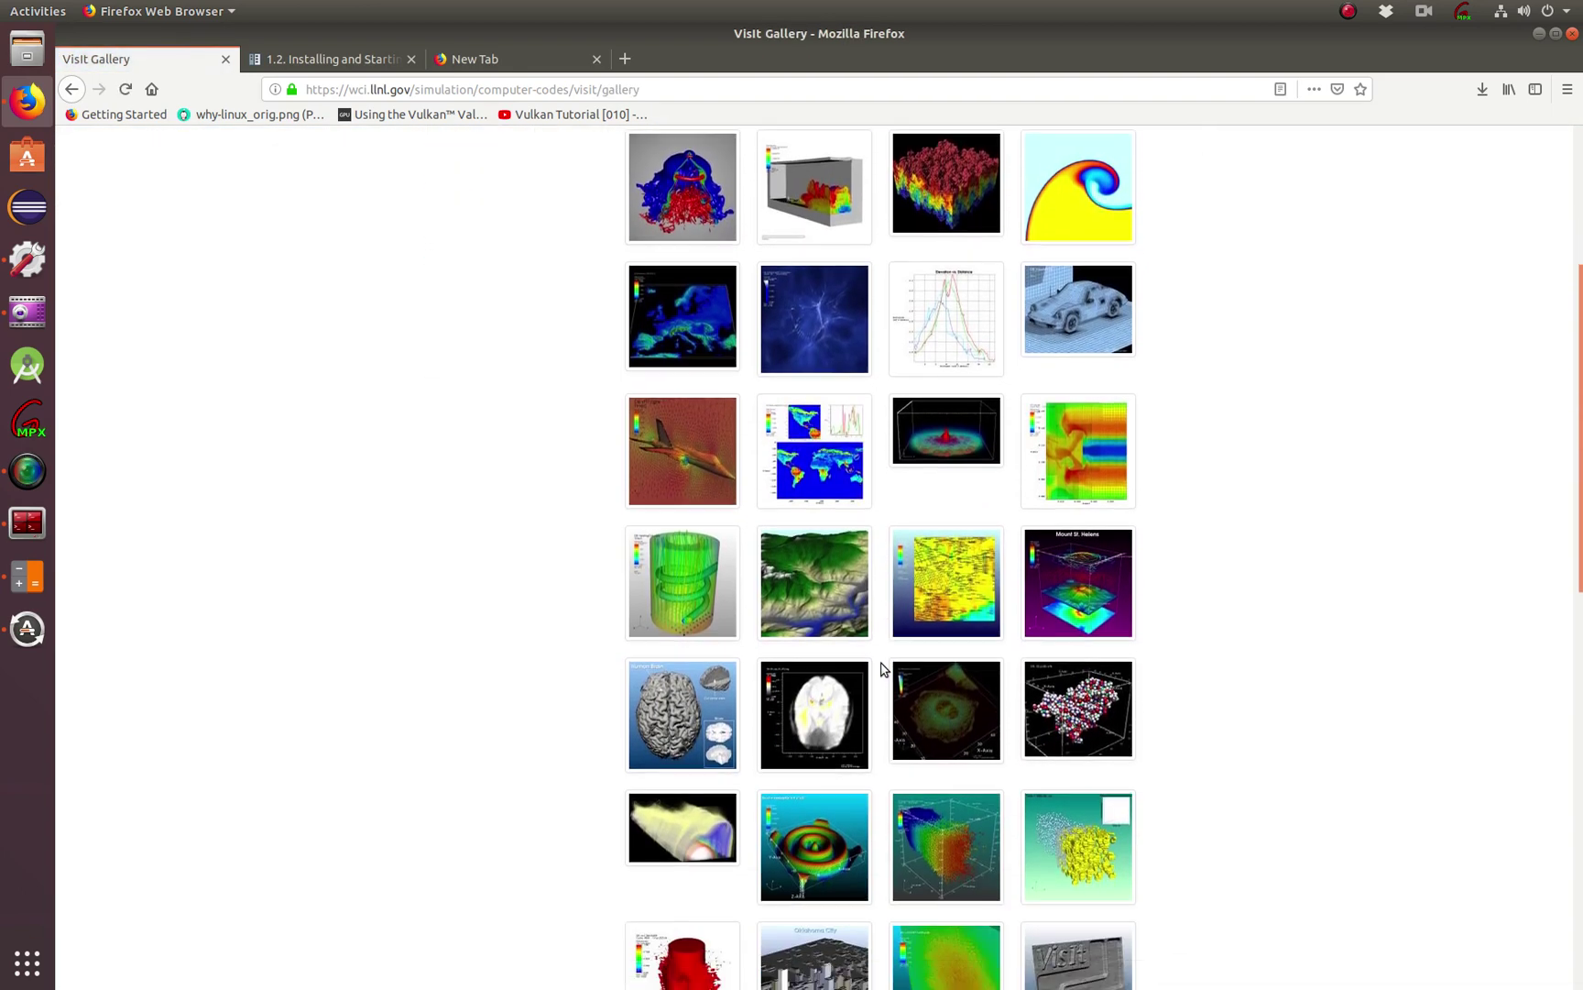
{"action": "scroll", "coordinate": [882, 669], "scroll_direction": "down", "scroll_amount": 4}
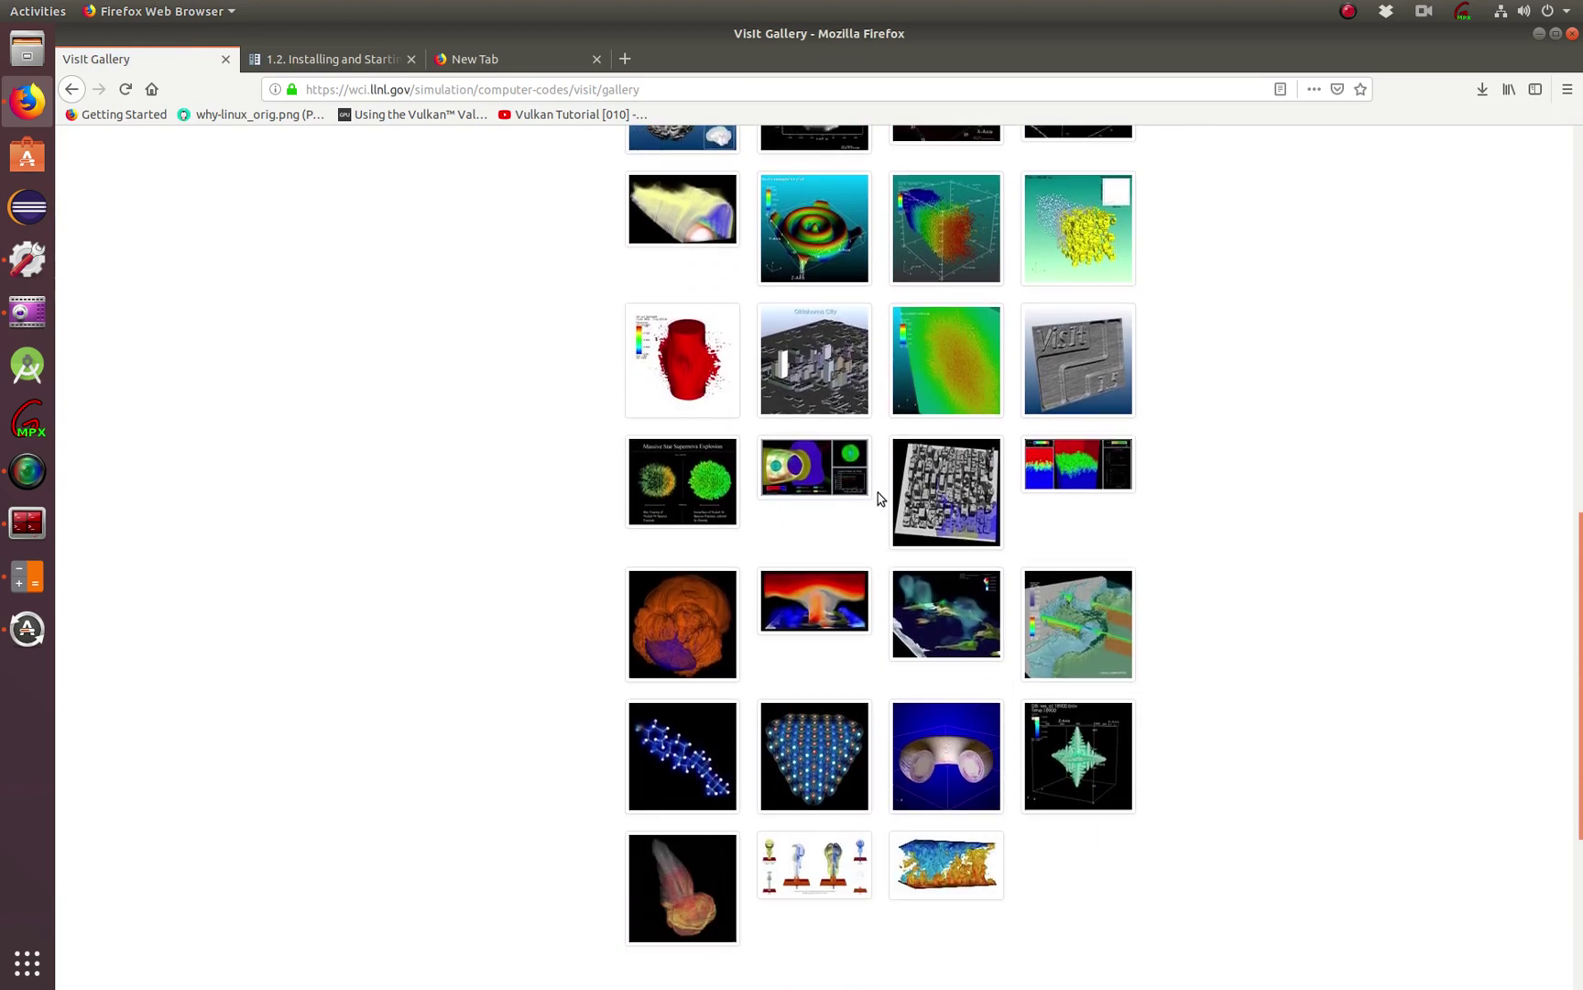
{"action": "left_click", "coordinate": [829, 213]}
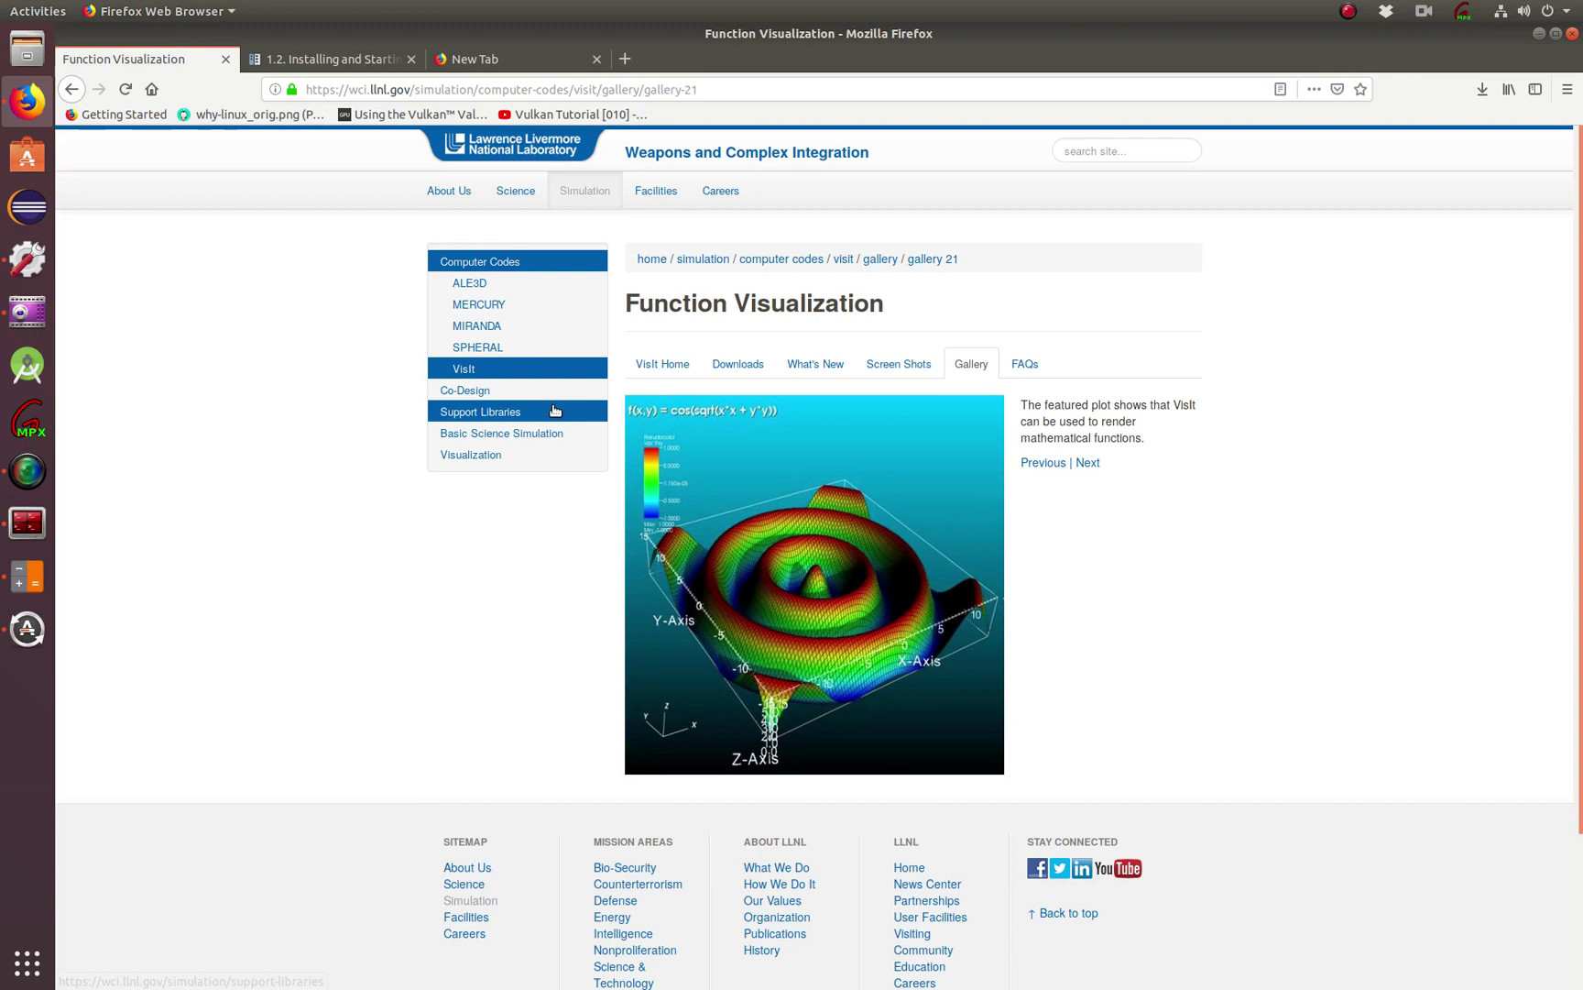
{"action": "left_click", "coordinate": [71, 89]}
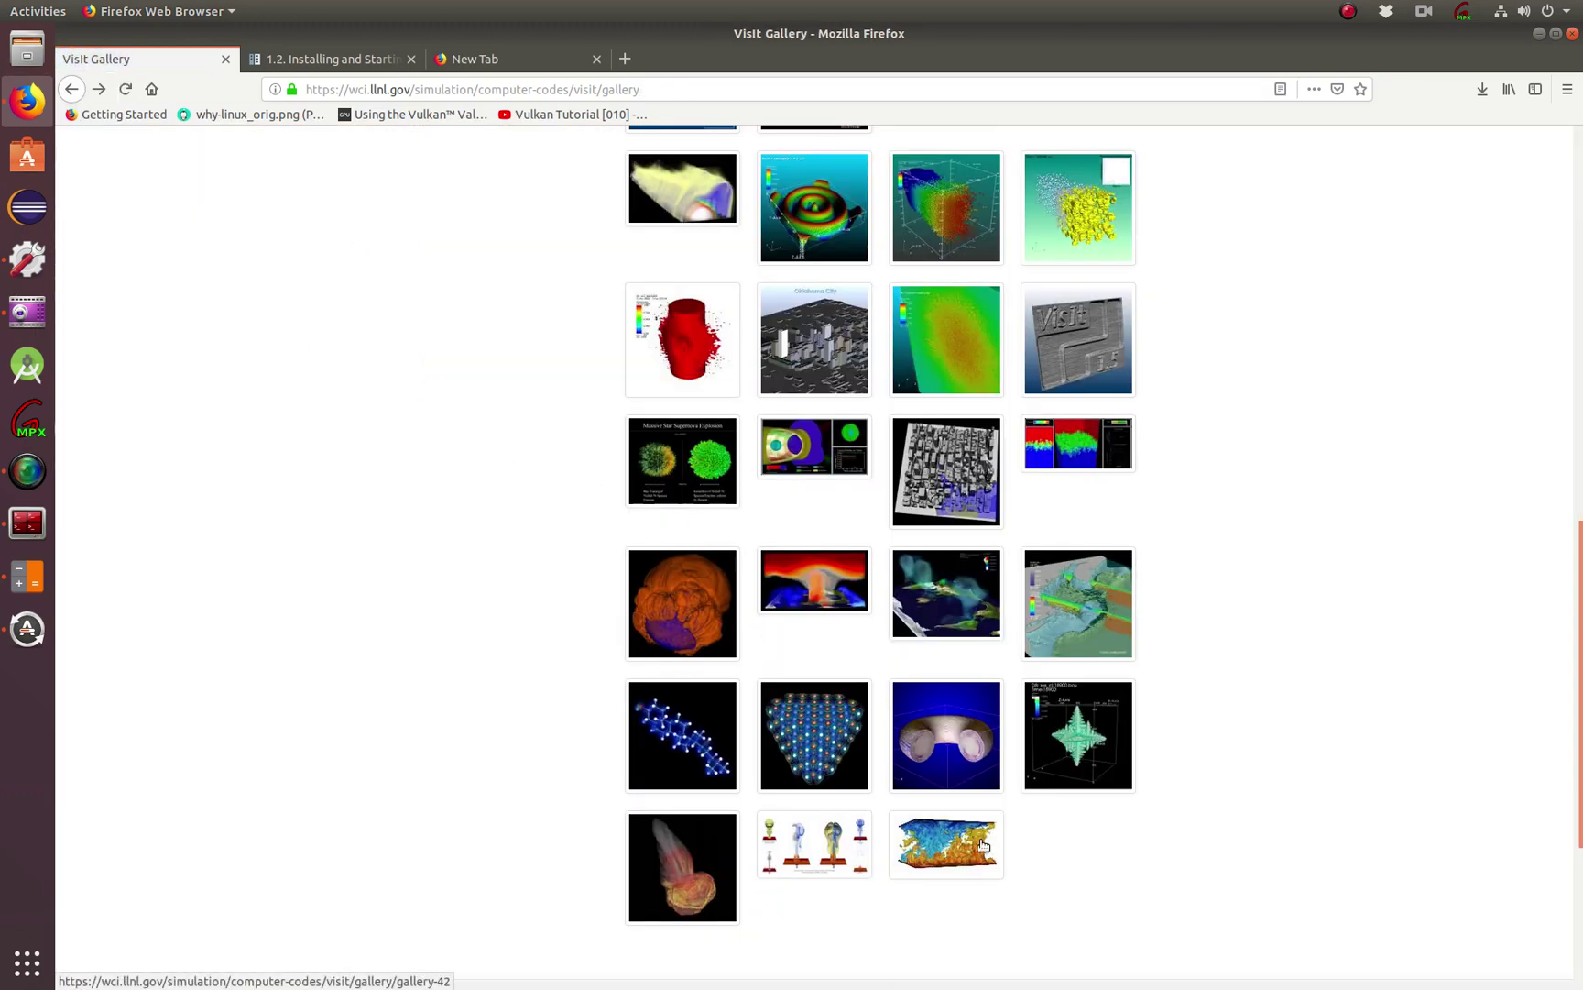
{"action": "scroll", "coordinate": [998, 521], "scroll_direction": "up", "scroll_amount": 6}
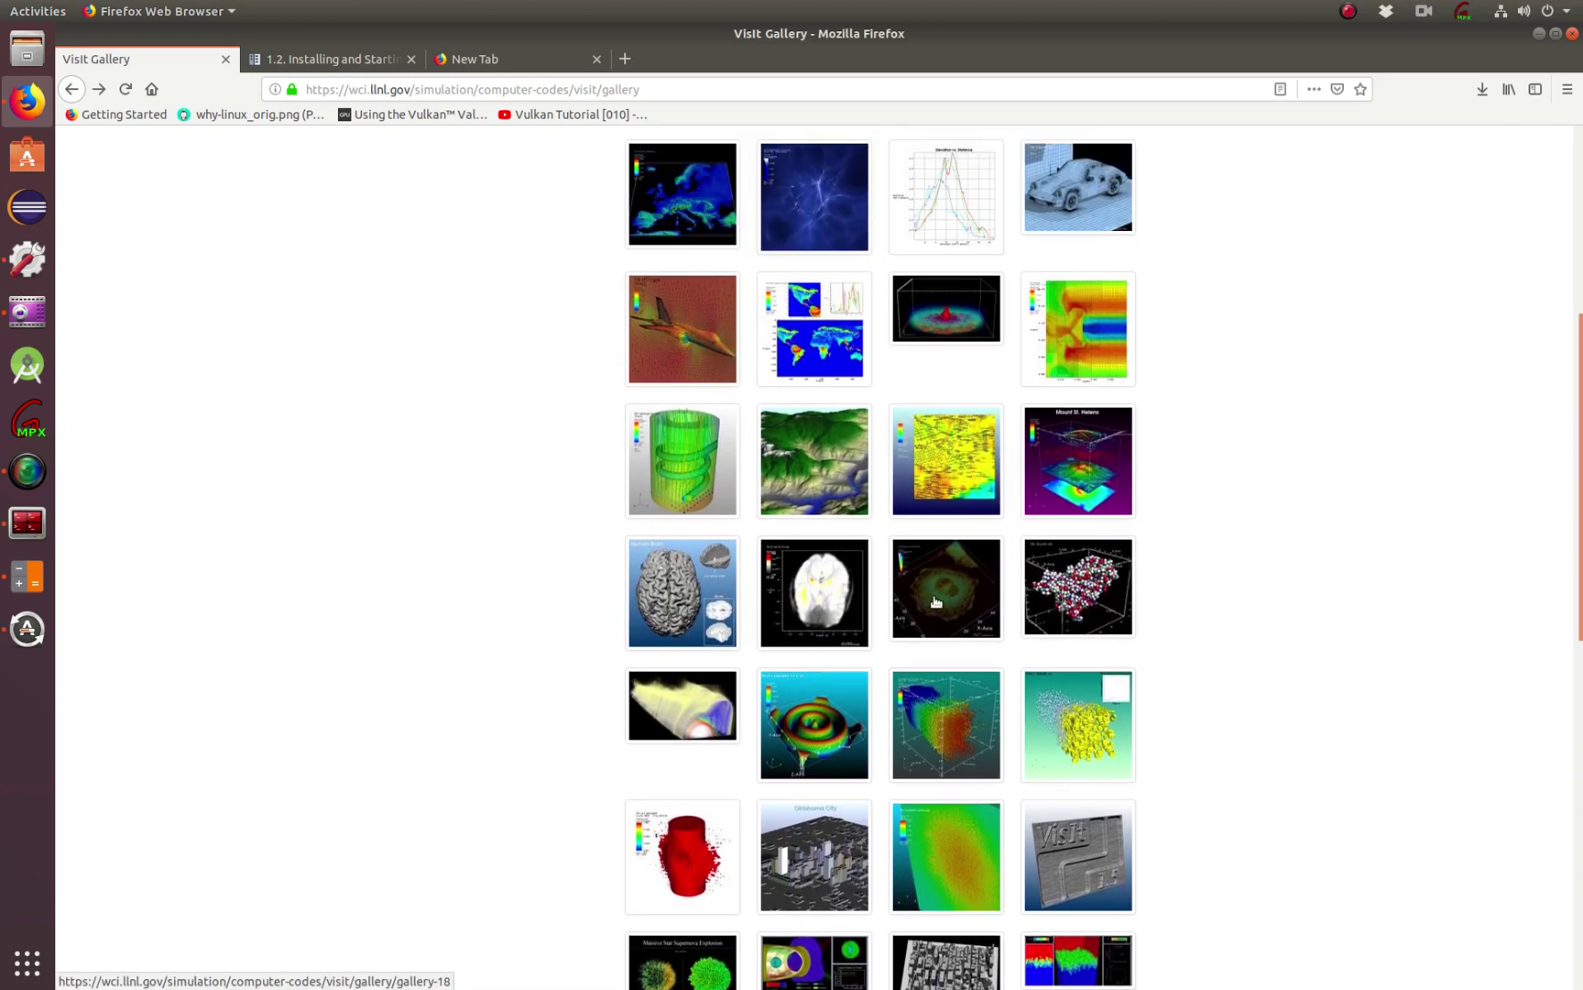
{"action": "left_click", "coordinate": [926, 638]}
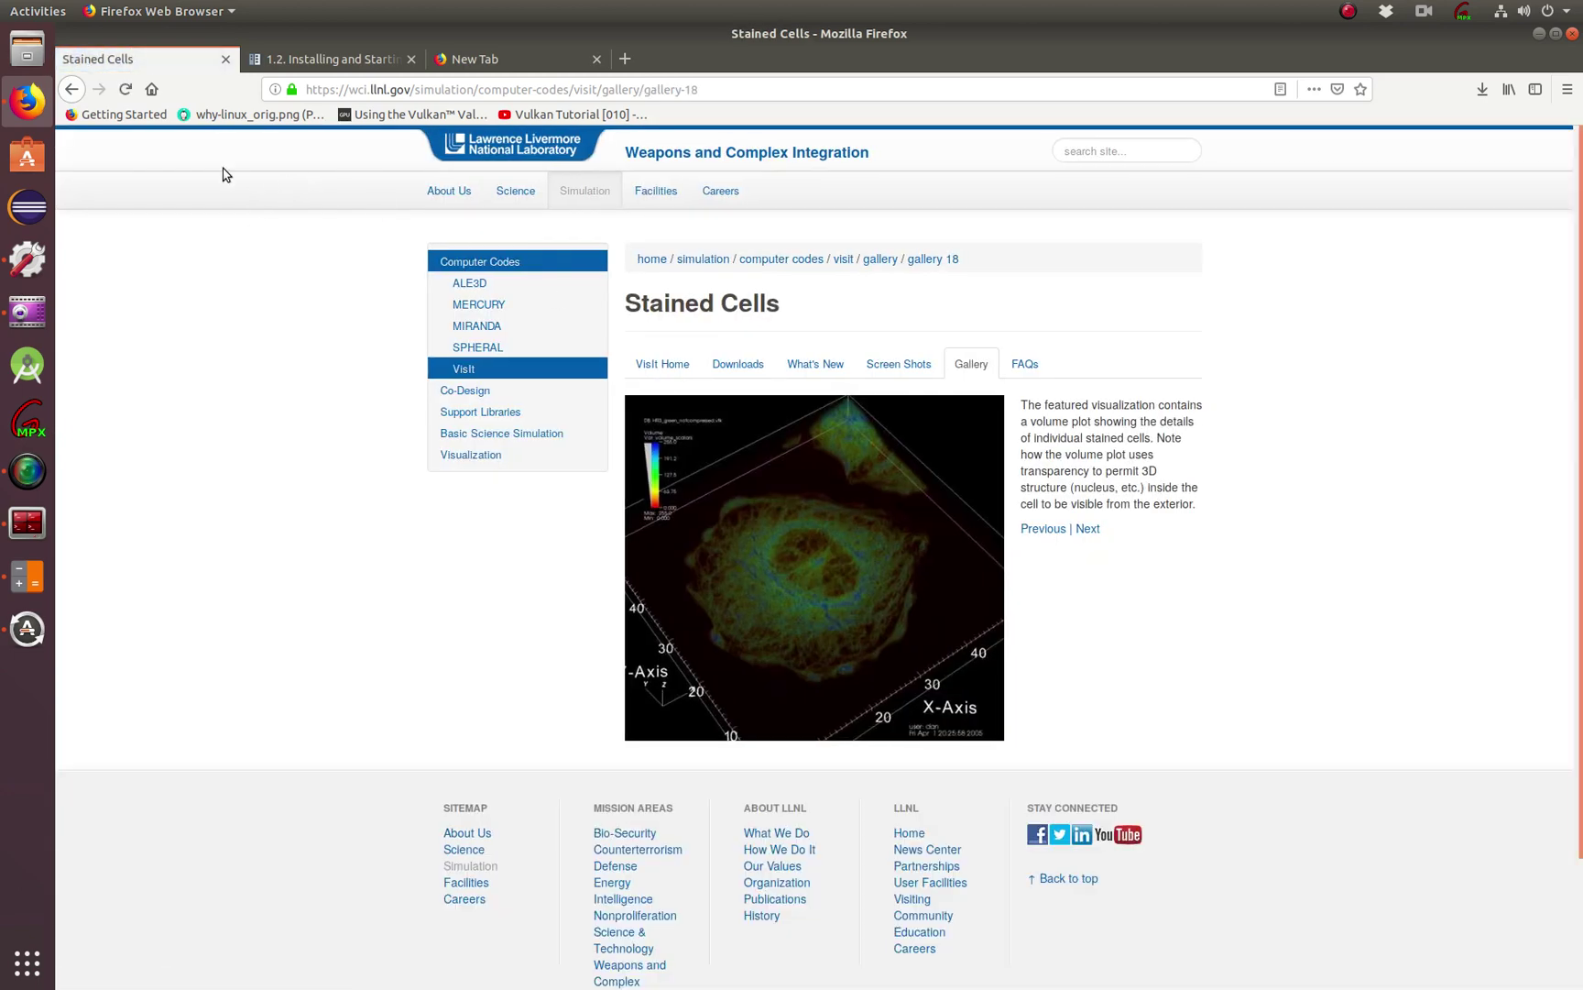
{"action": "left_click", "coordinate": [73, 89]}
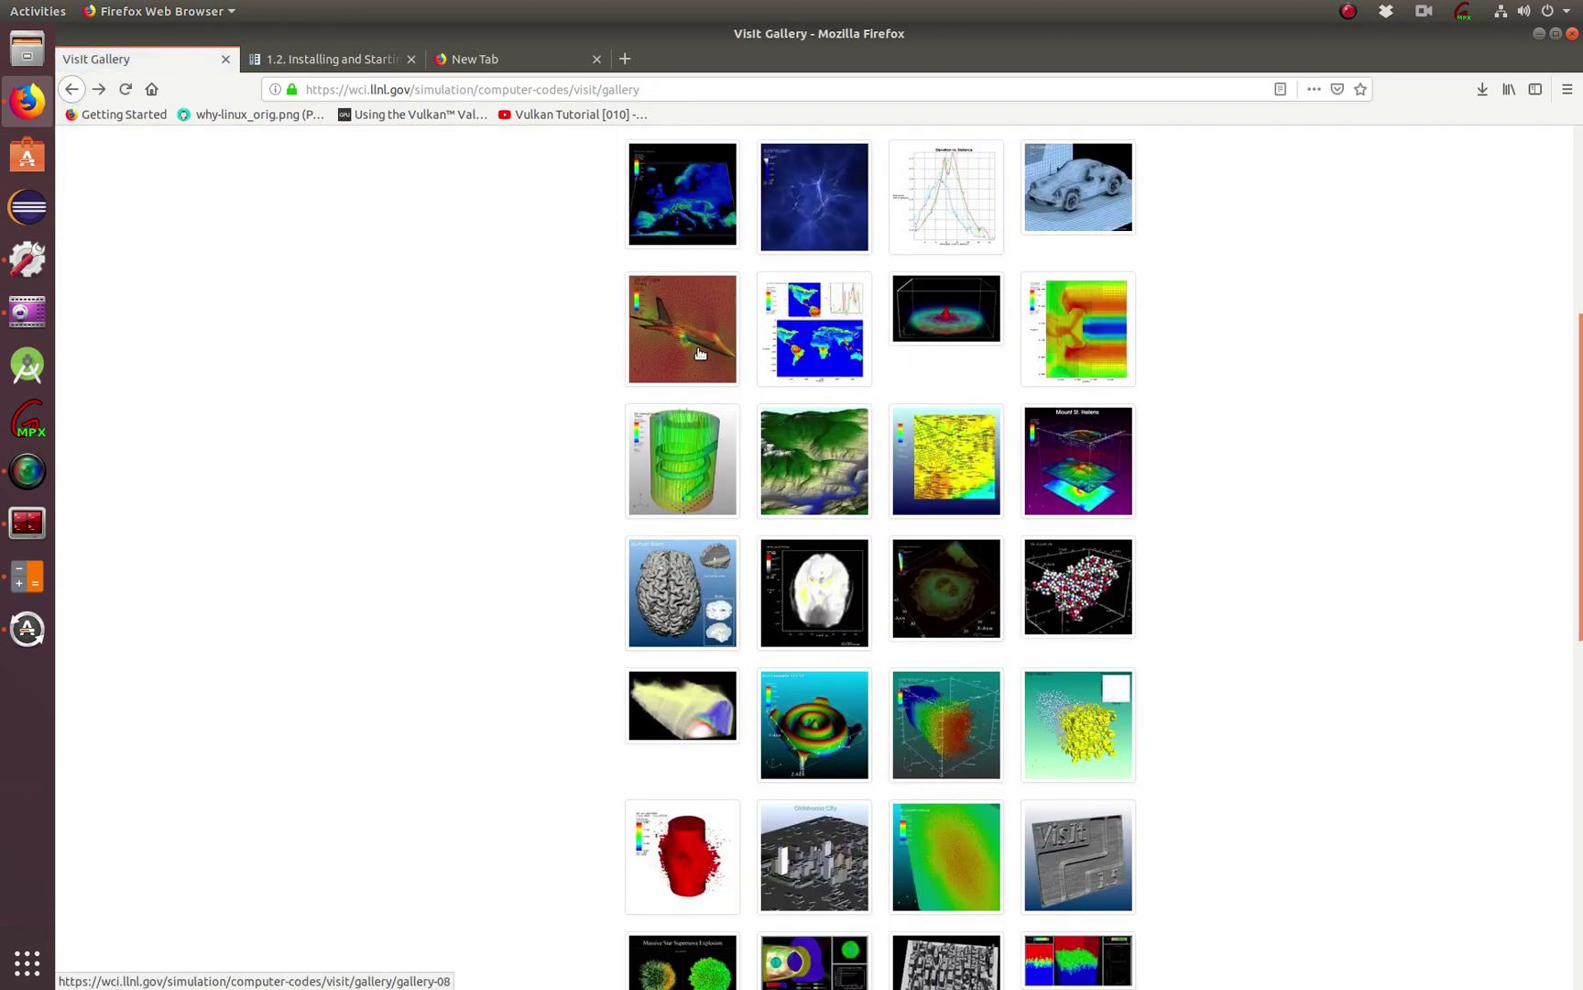
{"action": "left_click", "coordinate": [699, 352]}
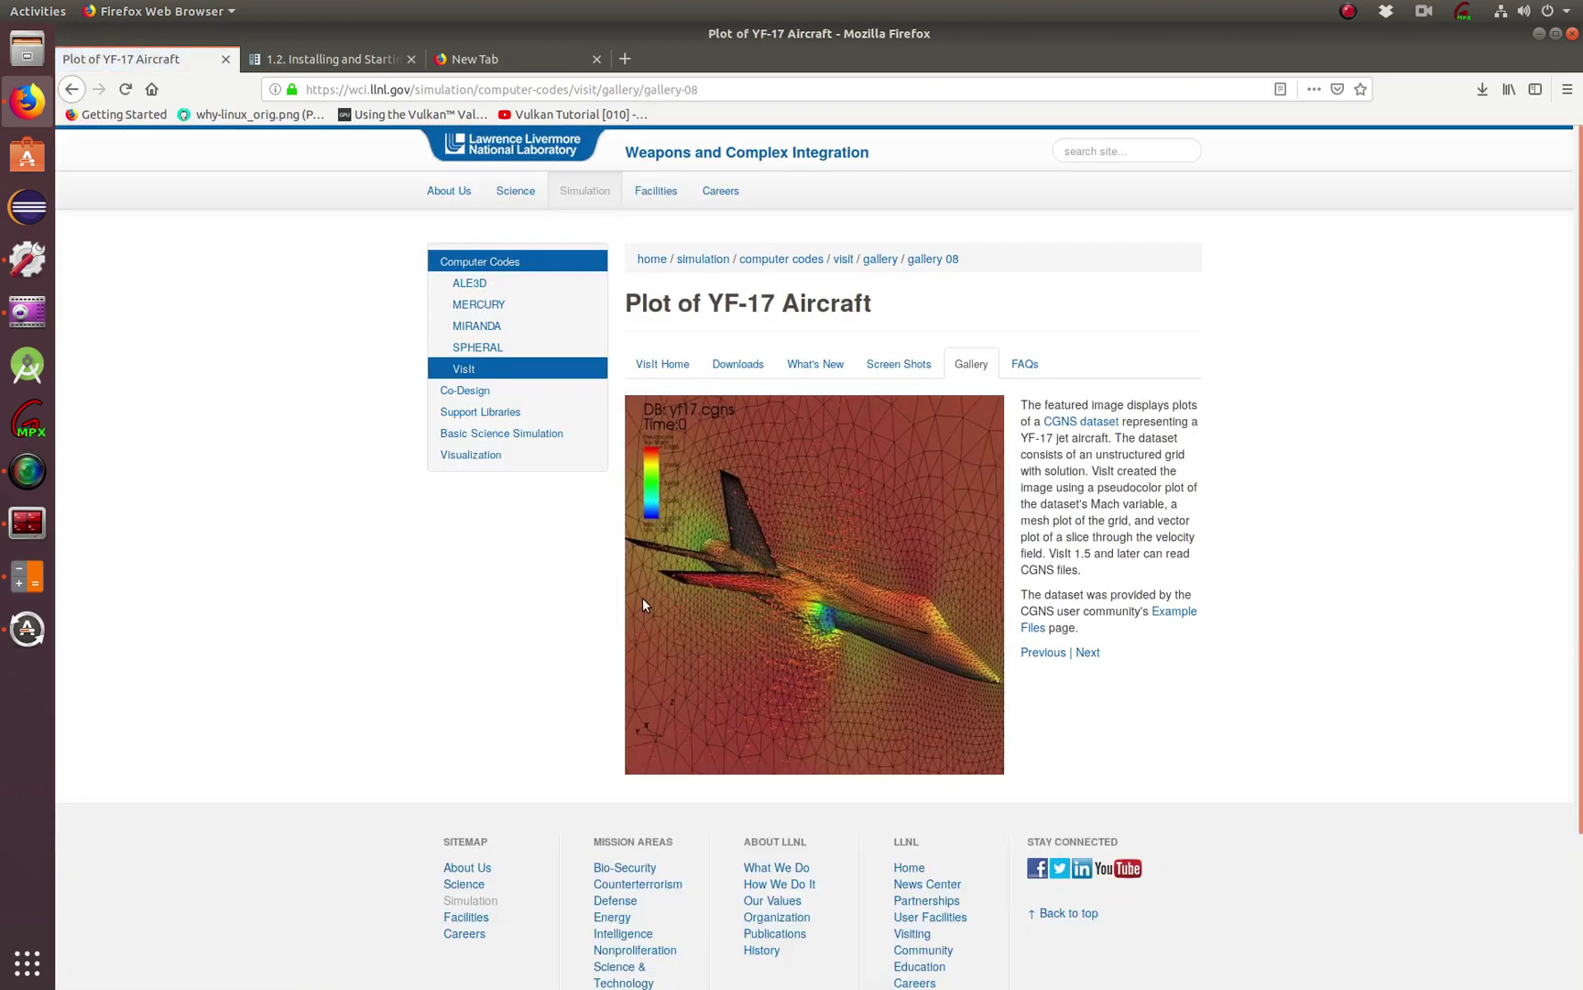
{"action": "left_click", "coordinate": [72, 89]}
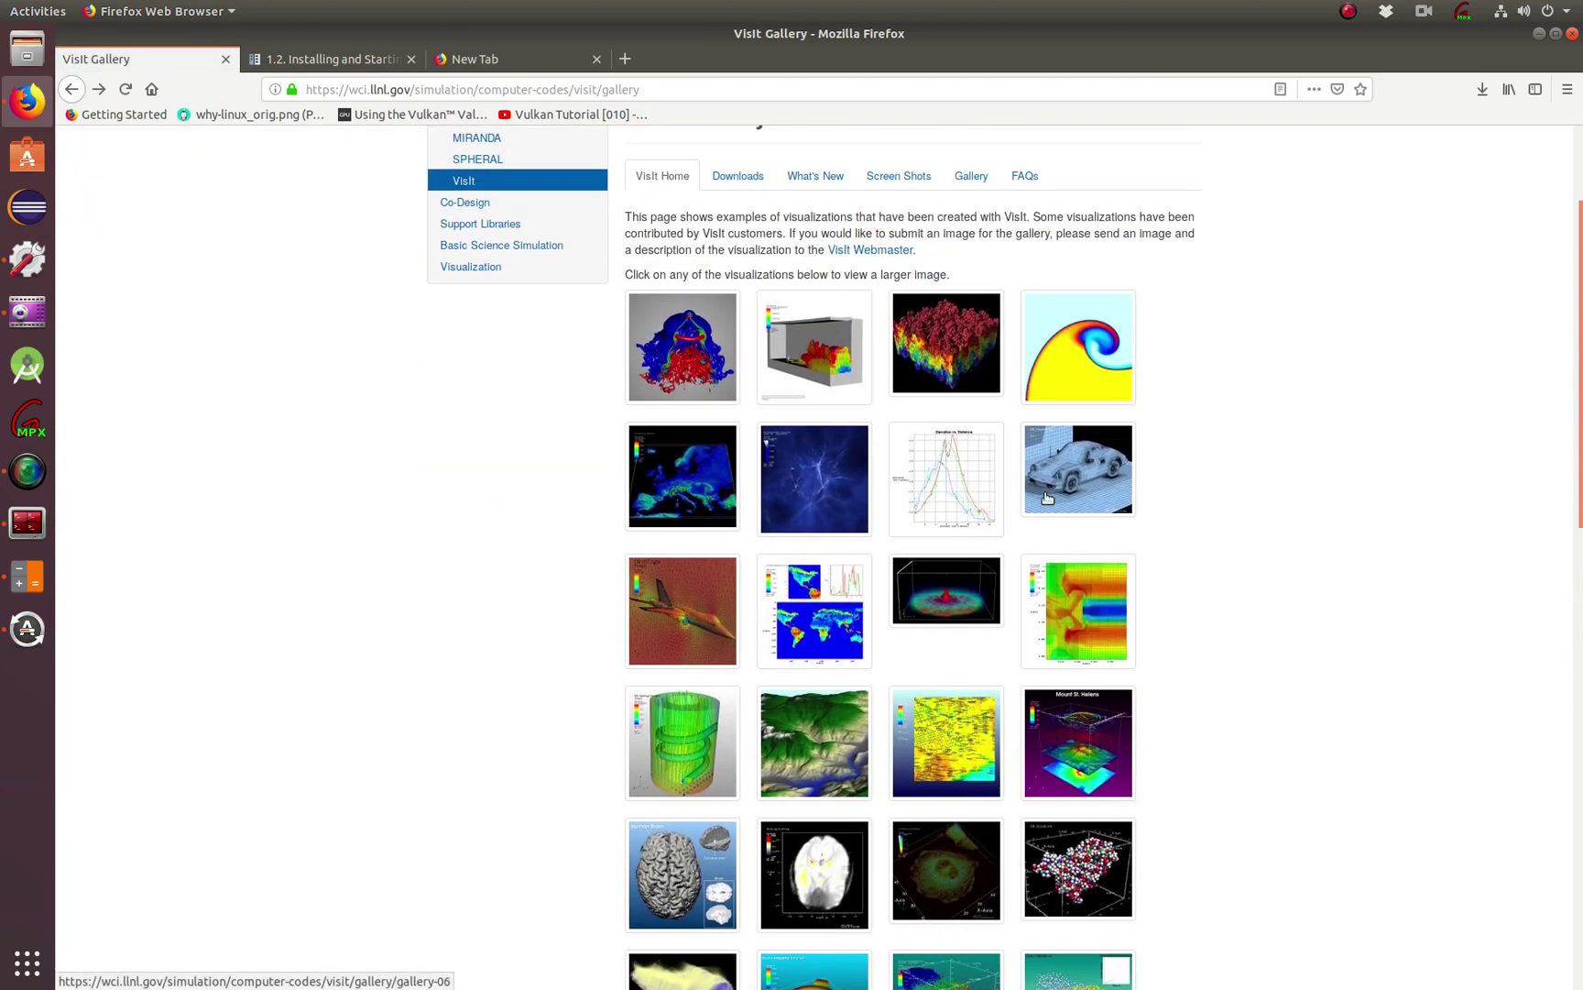
{"action": "left_click", "coordinate": [1067, 463]}
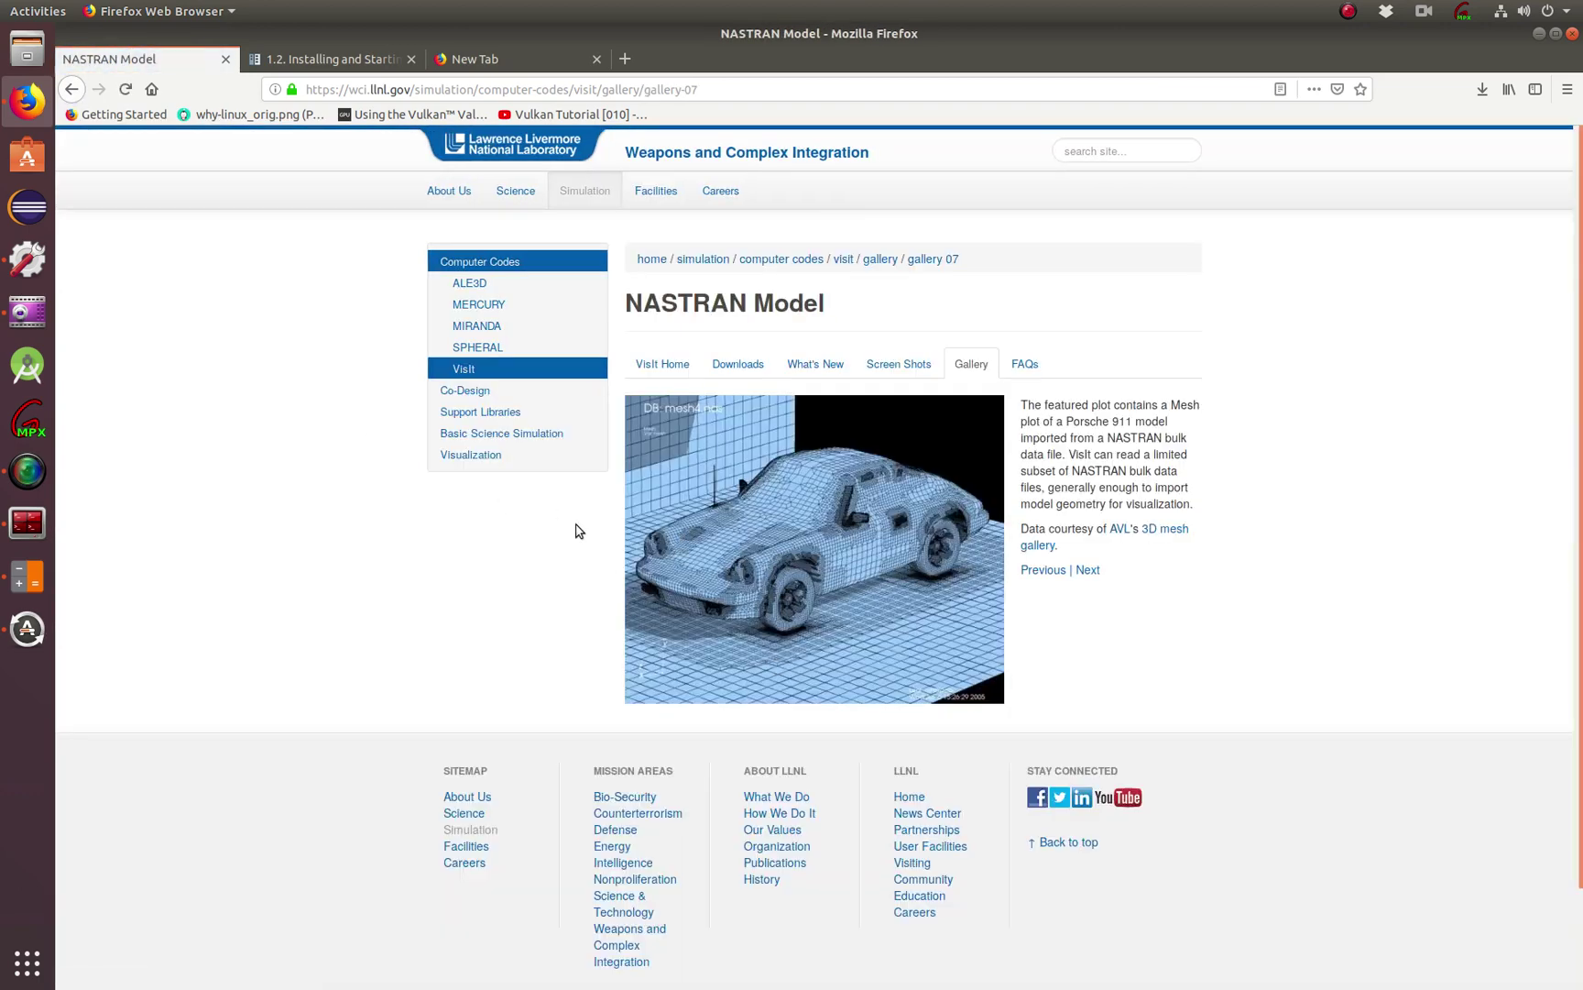
{"action": "left_click", "coordinate": [72, 89]}
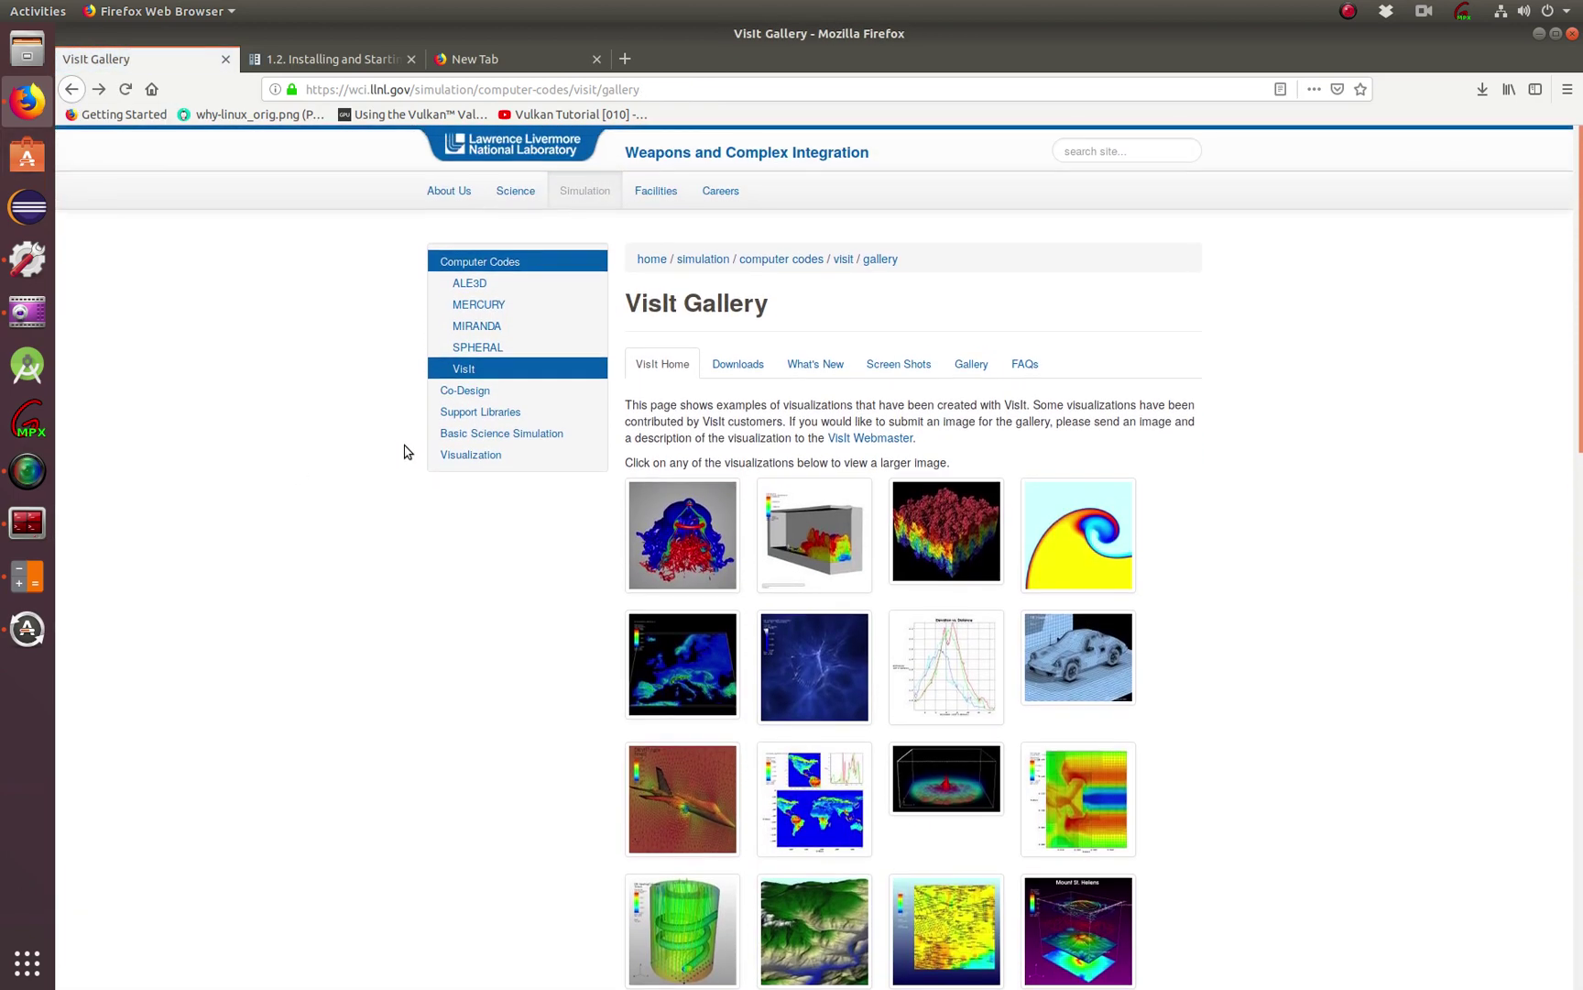
{"action": "scroll", "coordinate": [524, 574], "scroll_direction": "down", "scroll_amount": 5}
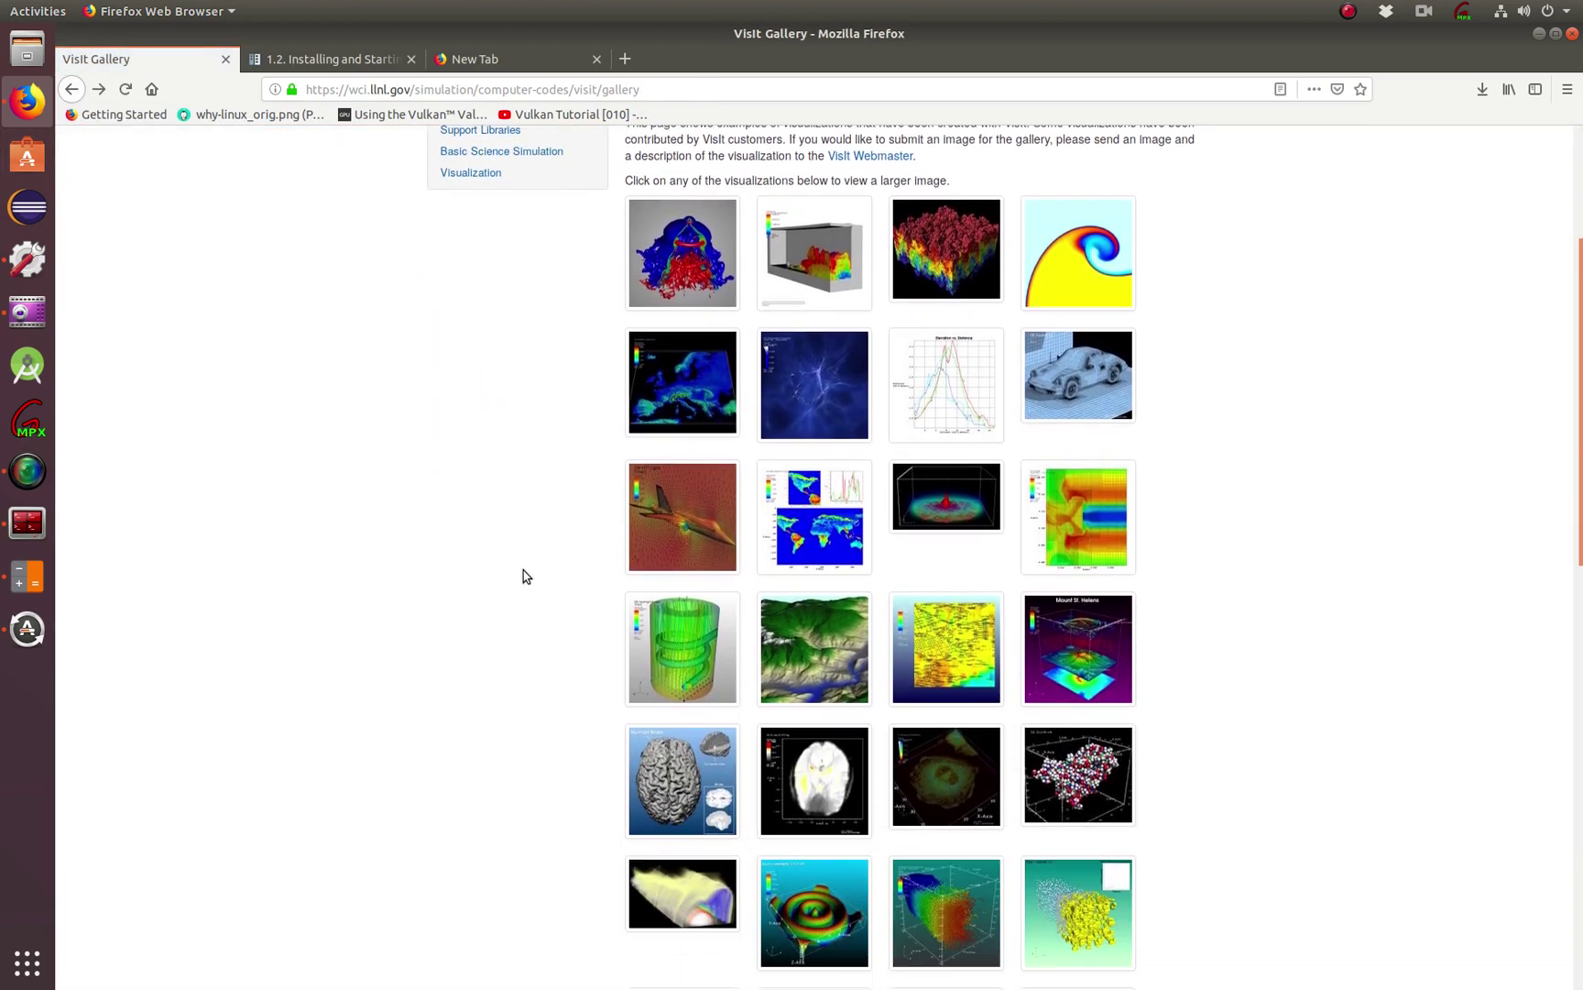
{"action": "scroll", "coordinate": [525, 573], "scroll_direction": "down", "scroll_amount": 2}
{"action": "scroll", "coordinate": [523, 573], "scroll_direction": "up", "scroll_amount": 8}
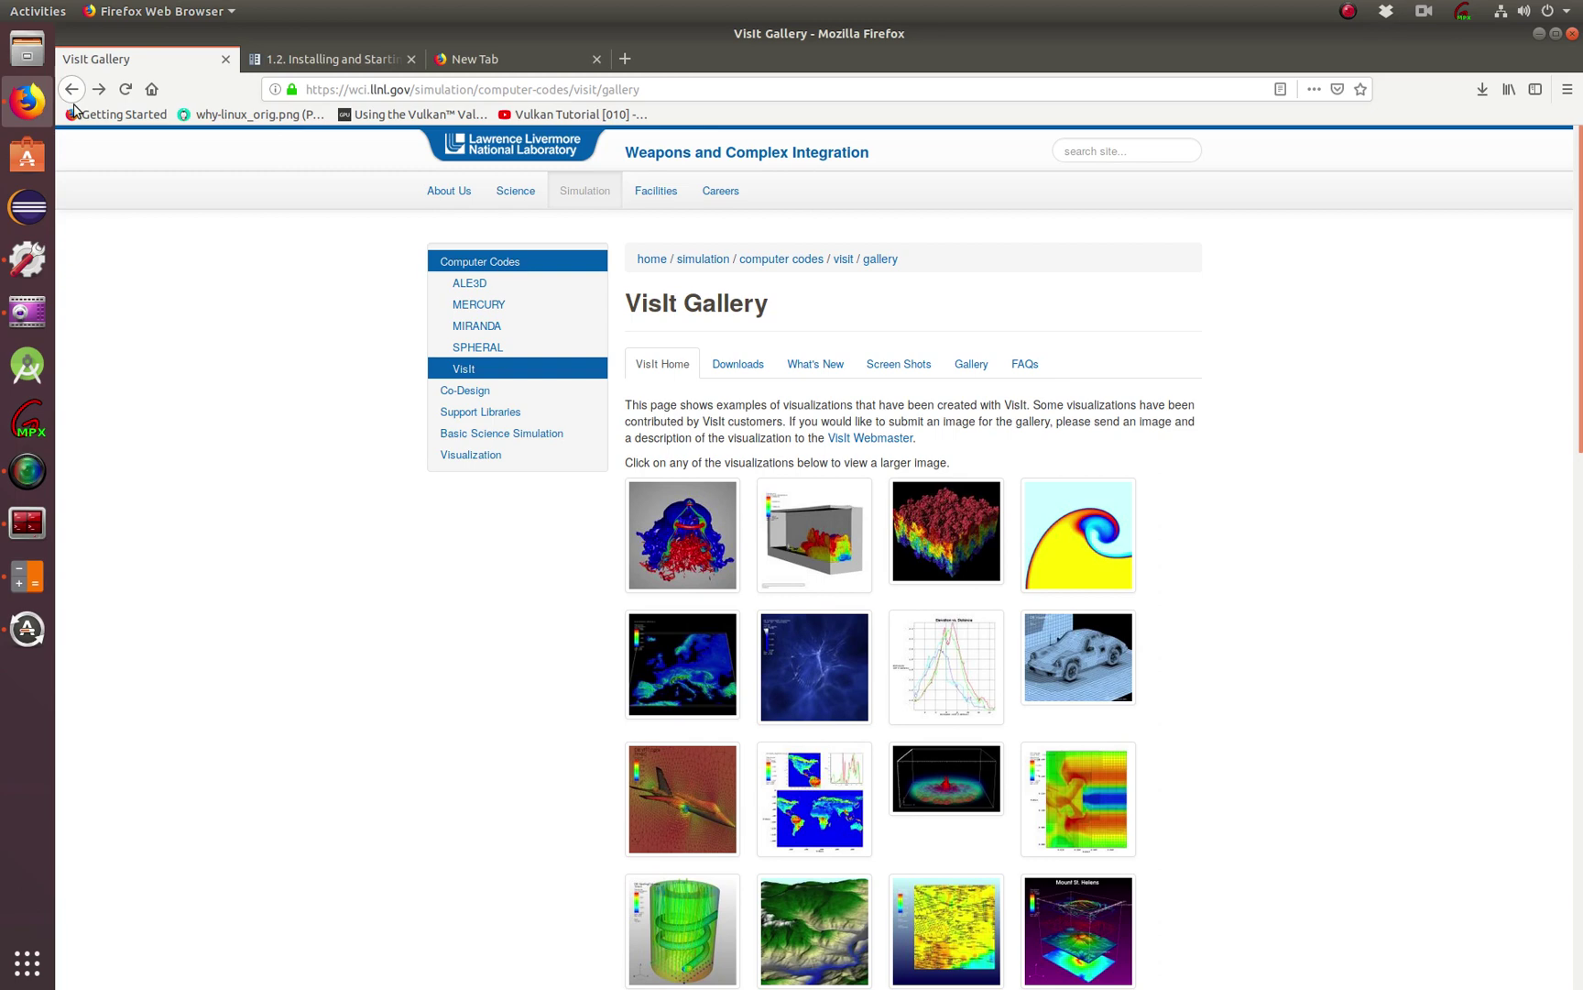
Go back to the VisIt main page and open Downloads > Executables
{"action": "left_click", "coordinate": [74, 89]}
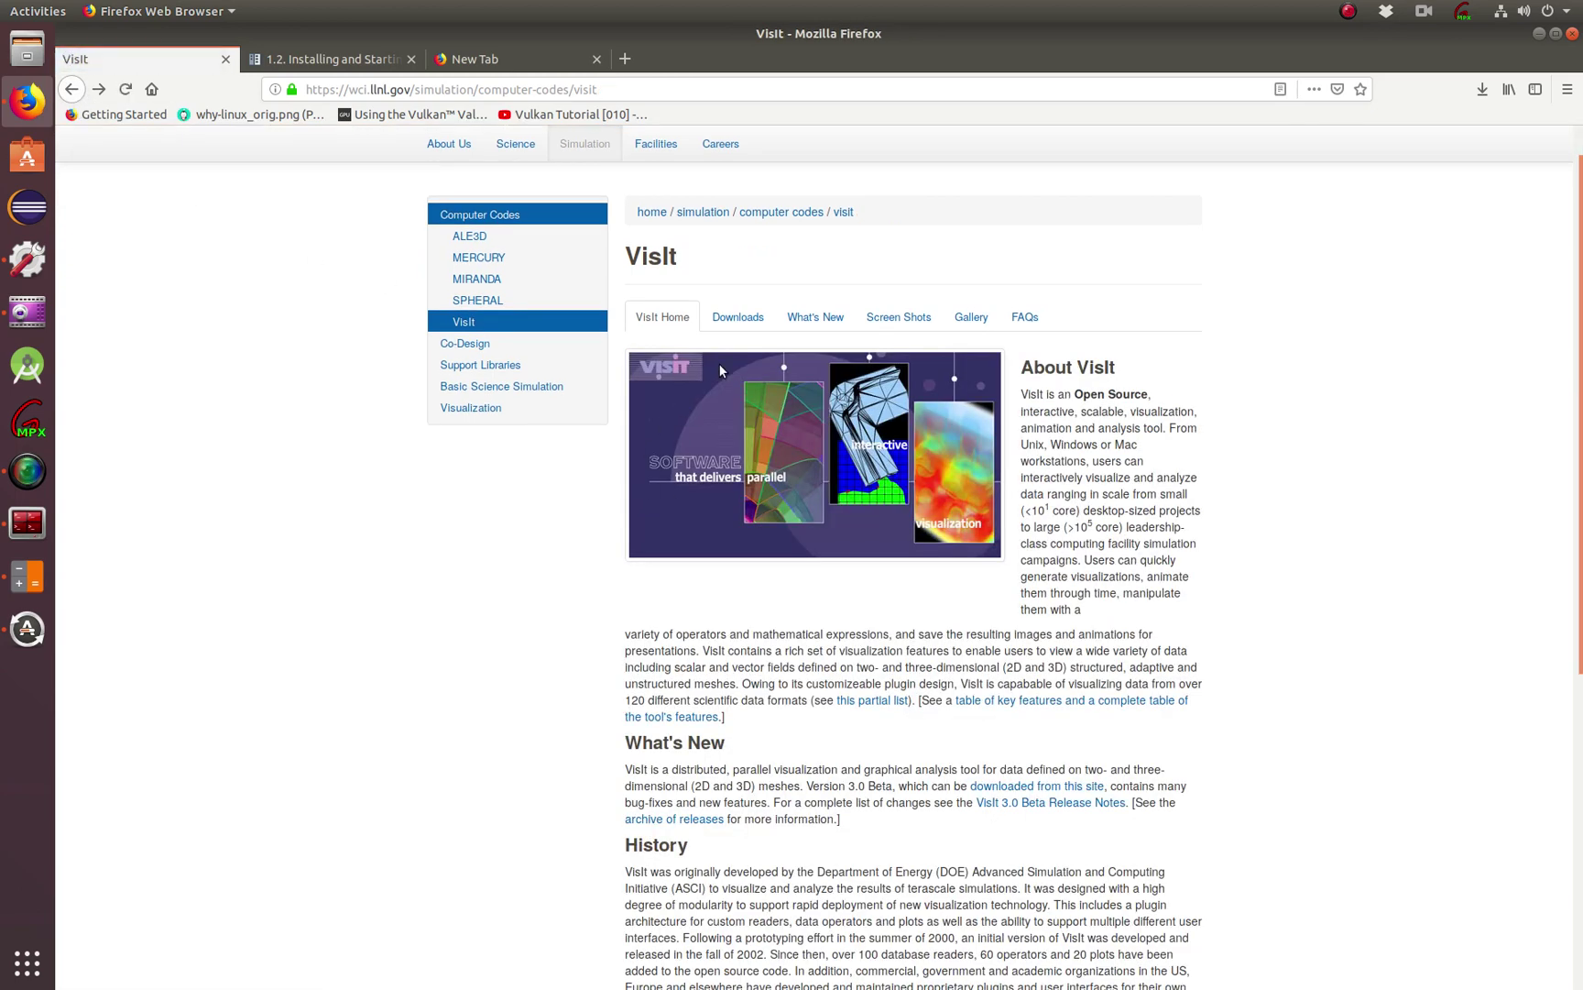
{"action": "left_click", "coordinate": [740, 320]}
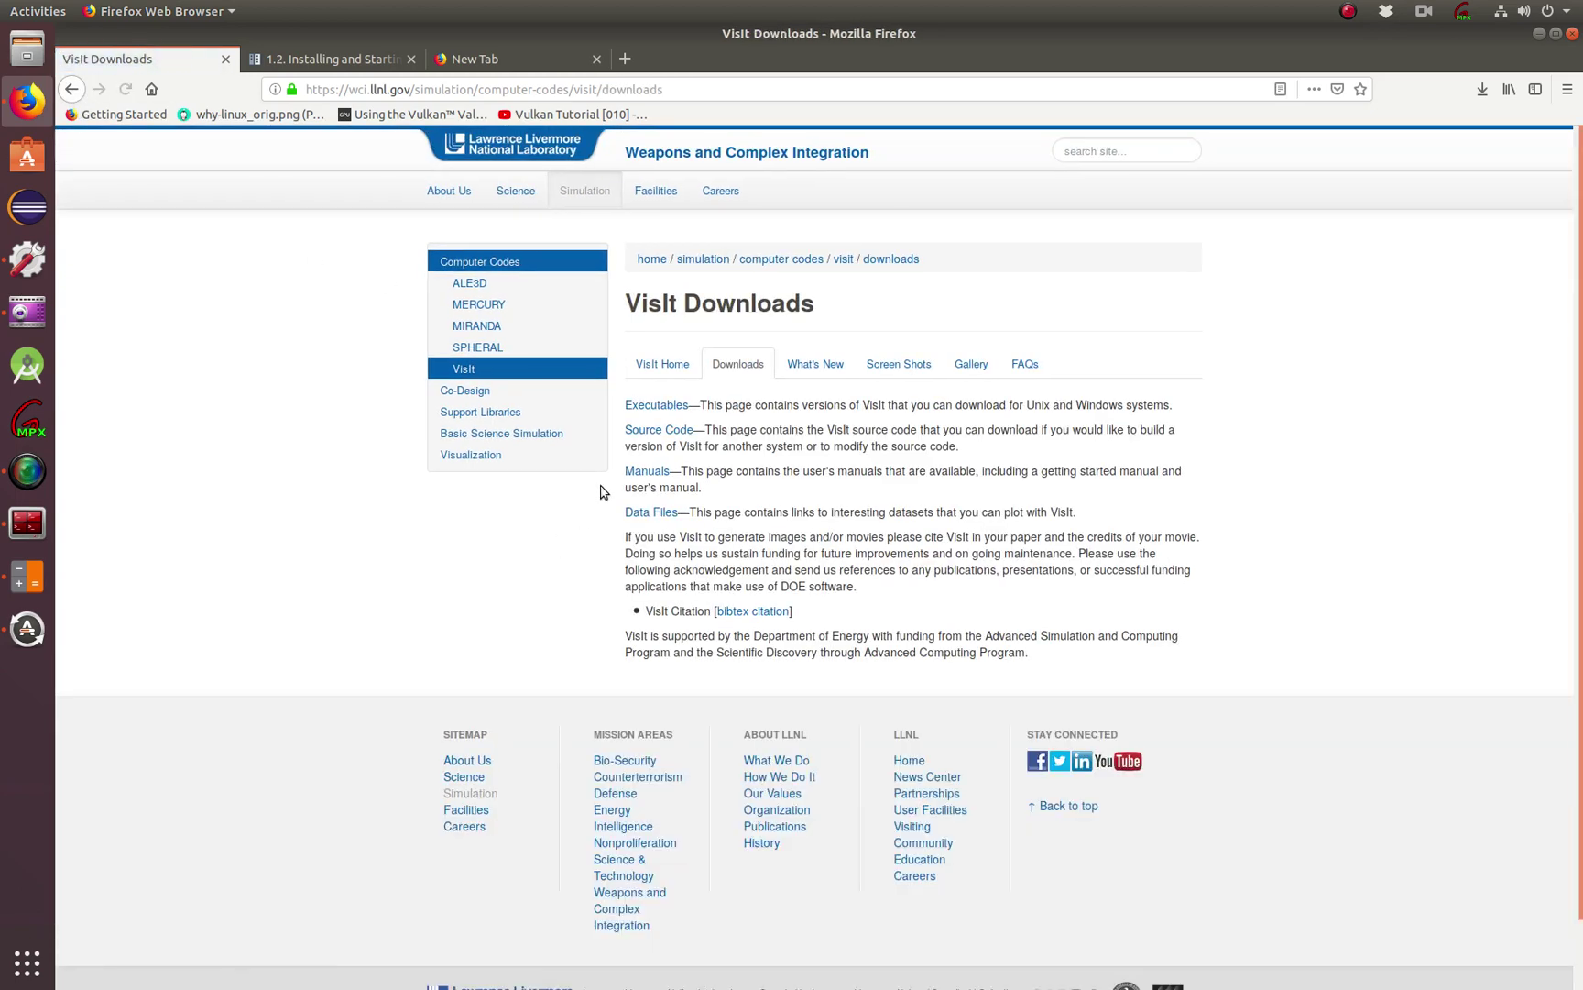
{"action": "left_click", "coordinate": [656, 406]}
{"action": "scroll", "coordinate": [459, 590], "scroll_direction": "down", "scroll_amount": 5}
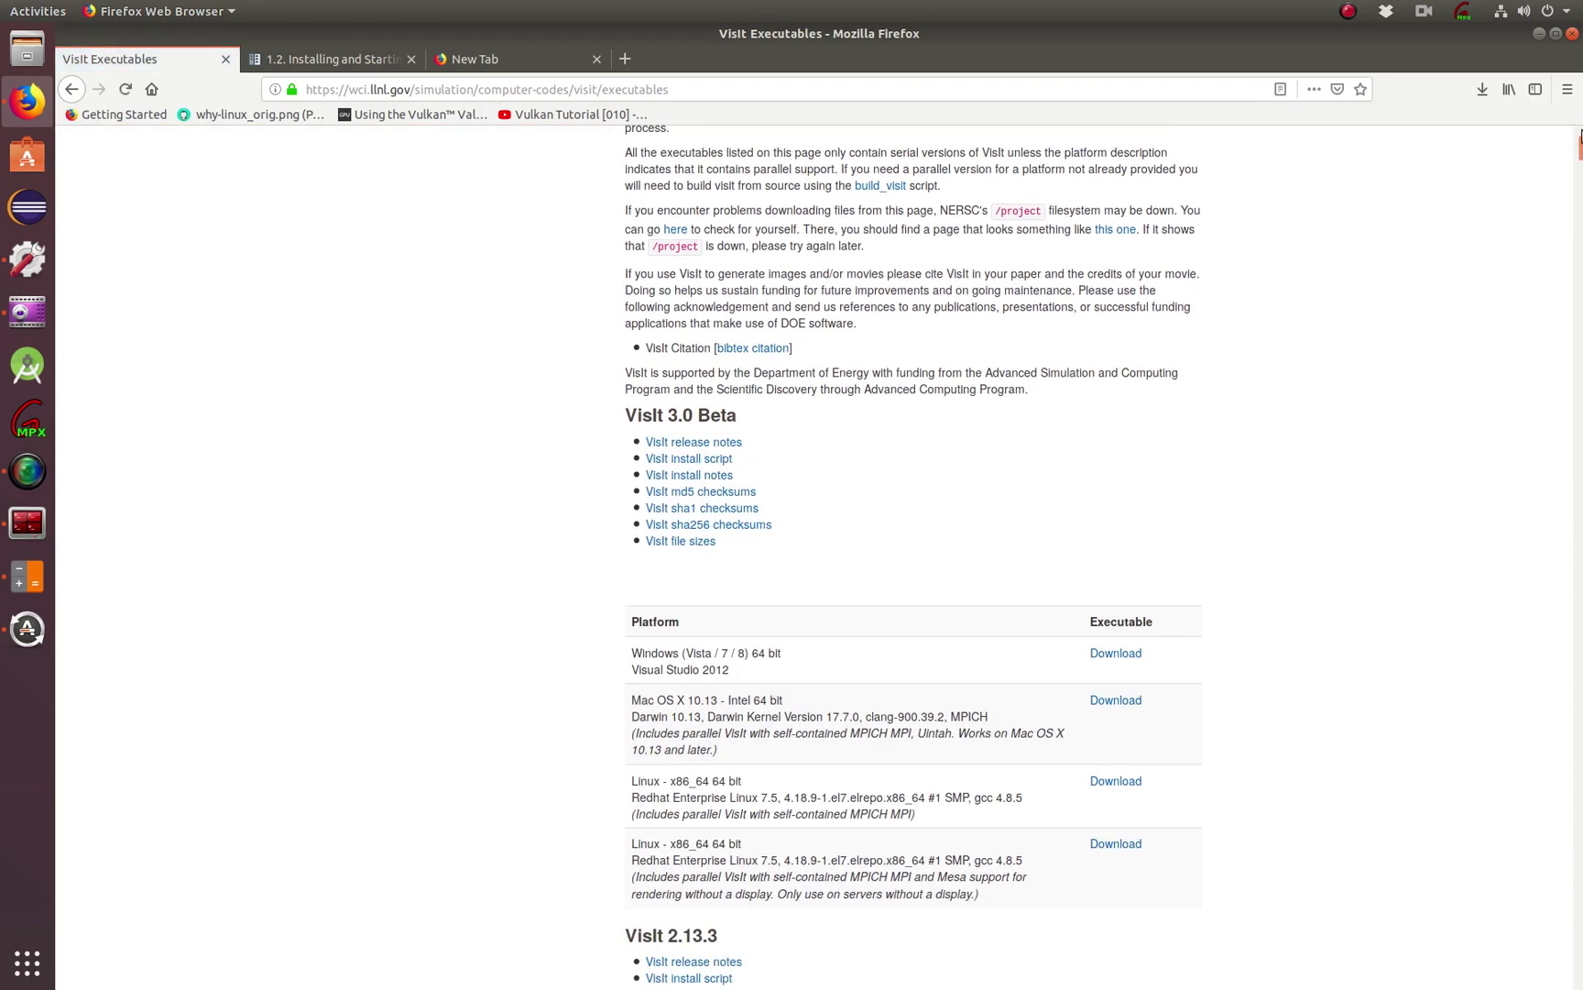
{"action": "left_click_drag", "start_coordinate": [1578, 149], "coordinate": [1578, 171]}
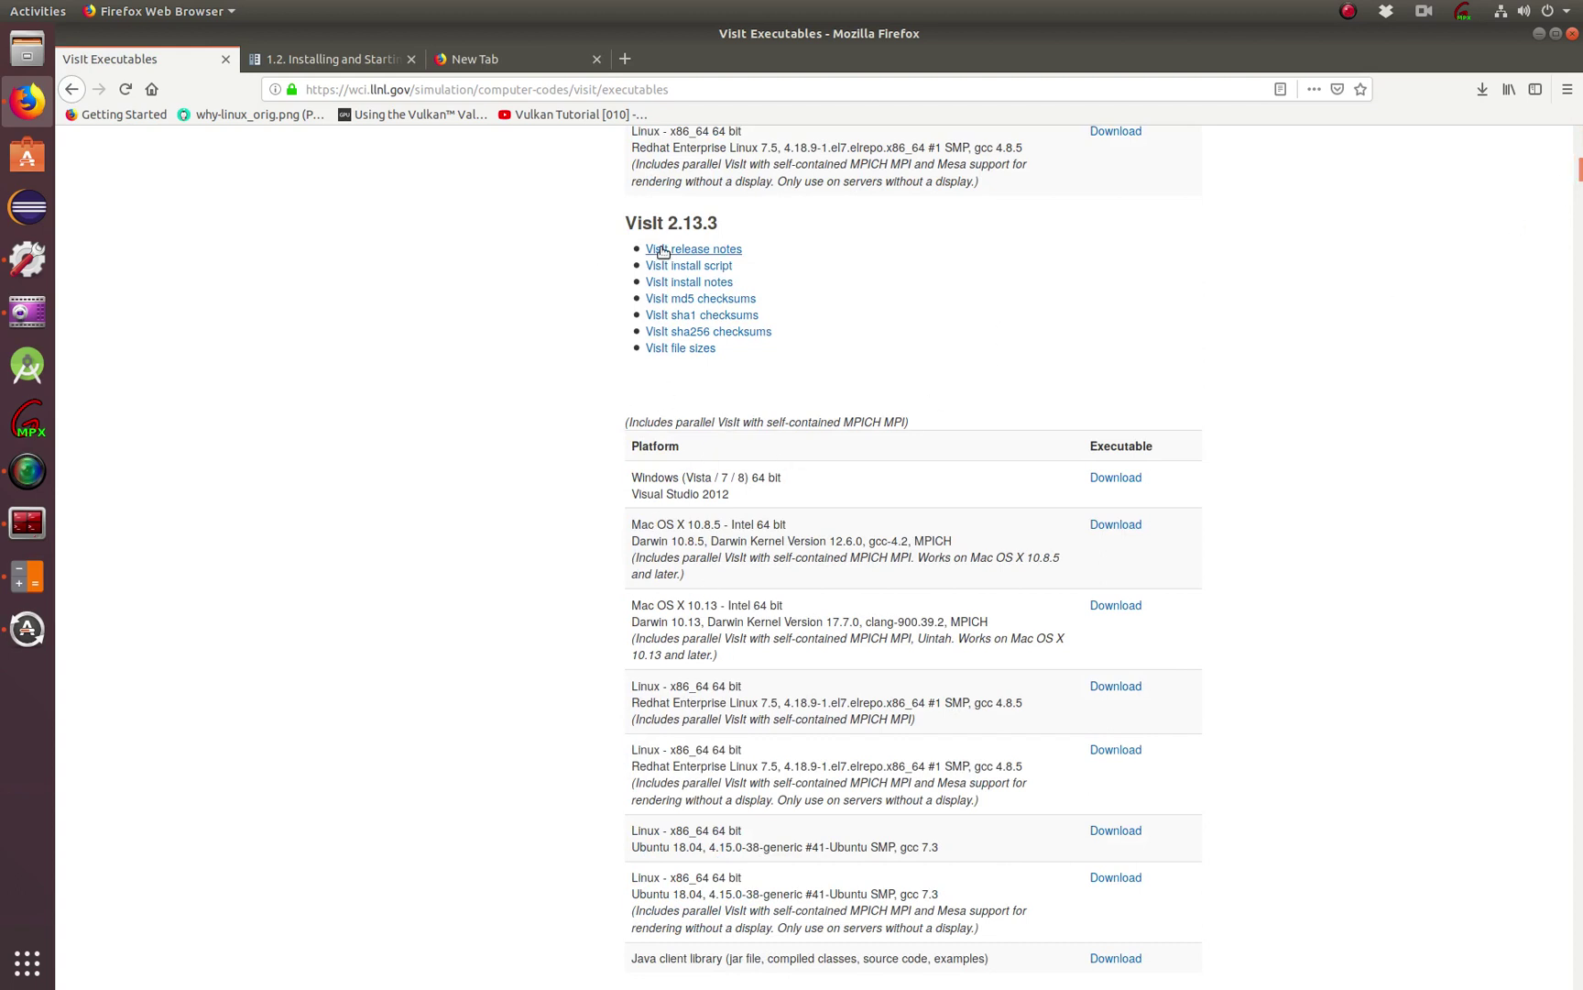
{"action": "scroll", "coordinate": [647, 266], "scroll_direction": "up", "scroll_amount": 5}
{"action": "scroll", "coordinate": [634, 356], "scroll_direction": "up", "scroll_amount": 10}
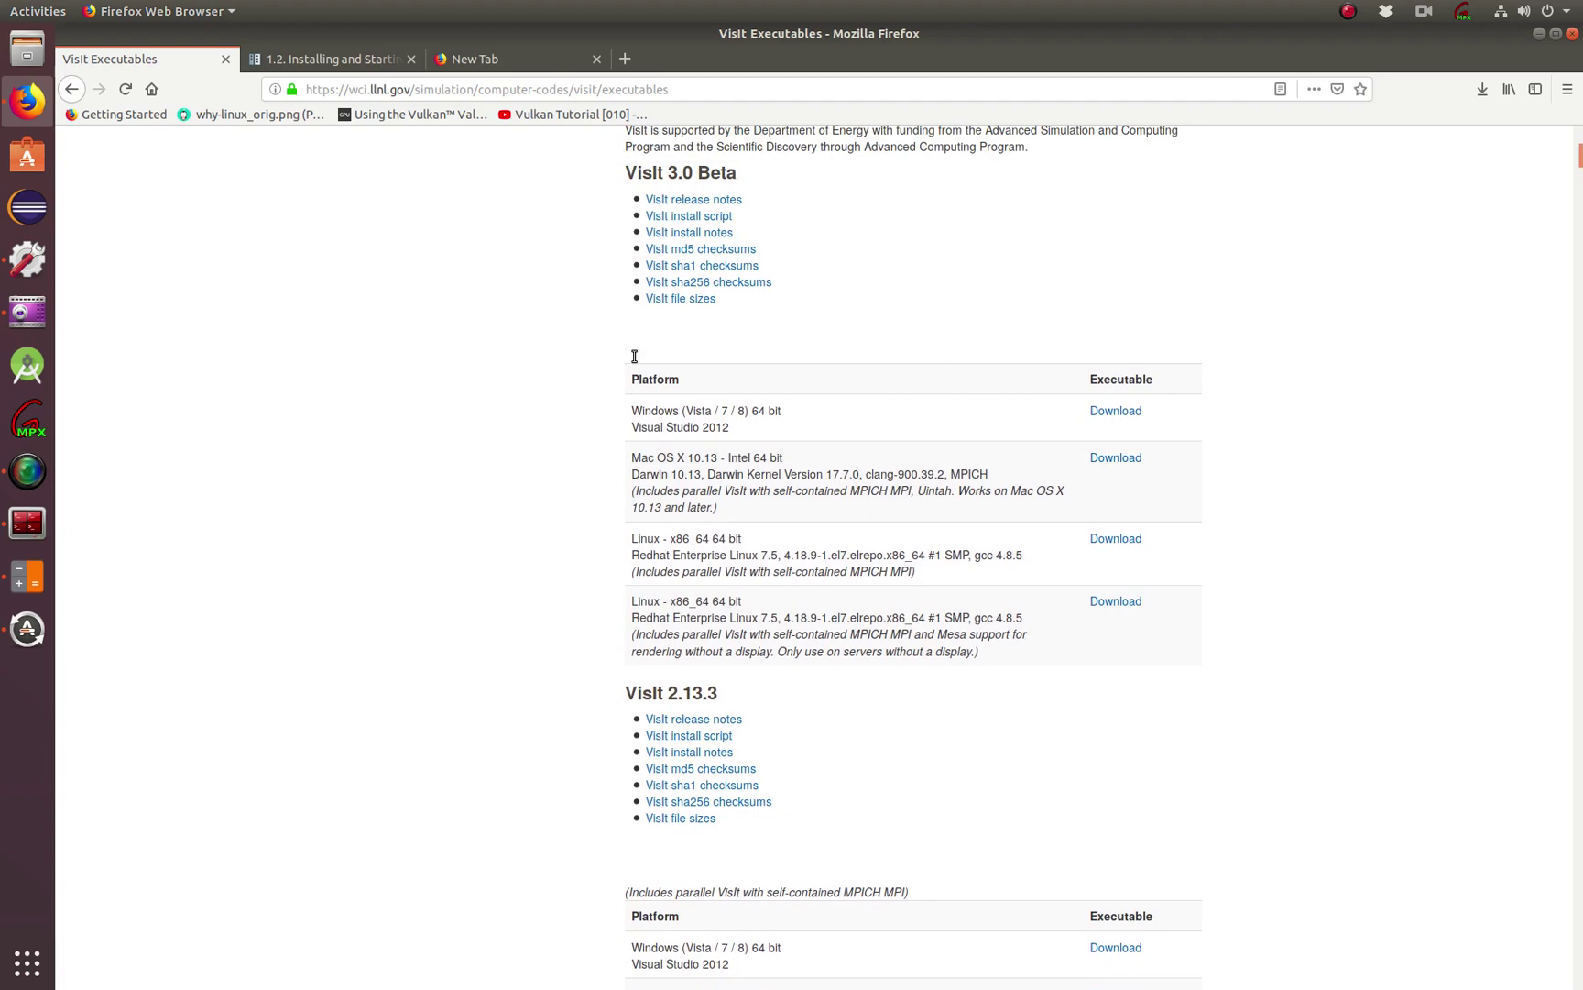
Scroll through the Executables page past the VisIt 3.0 Beta section
{"action": "left_click", "coordinate": [664, 351], "text": "shift"}
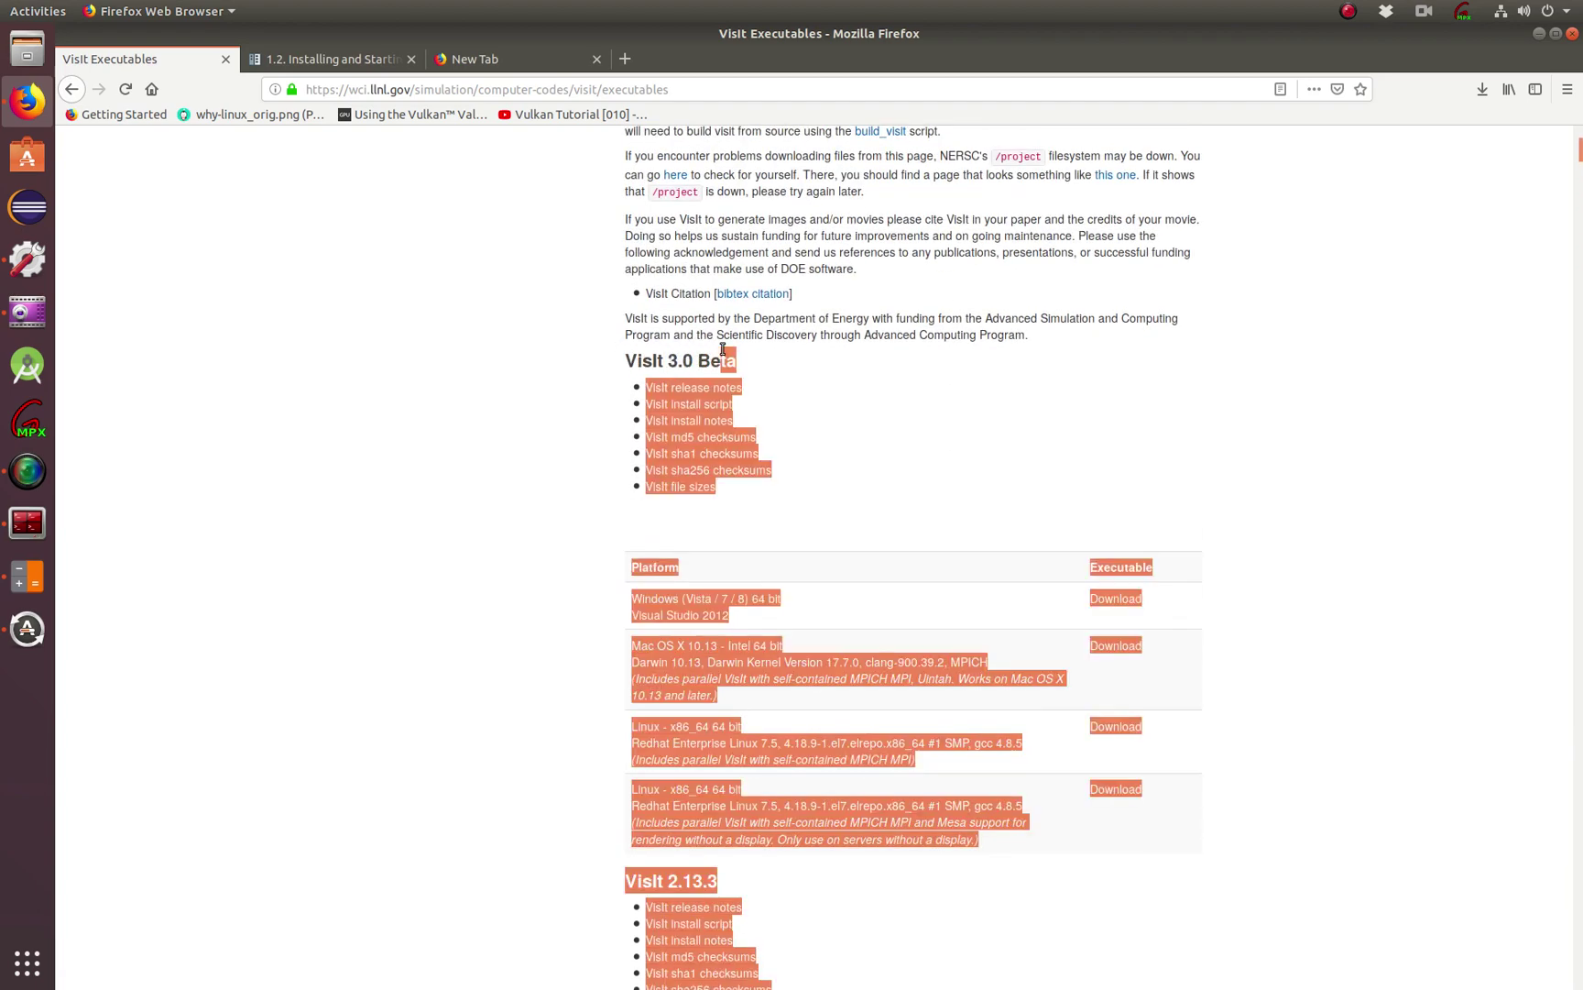
{"action": "left_click", "coordinate": [709, 356], "text": "shift"}
{"action": "left_click", "coordinate": [577, 374]}
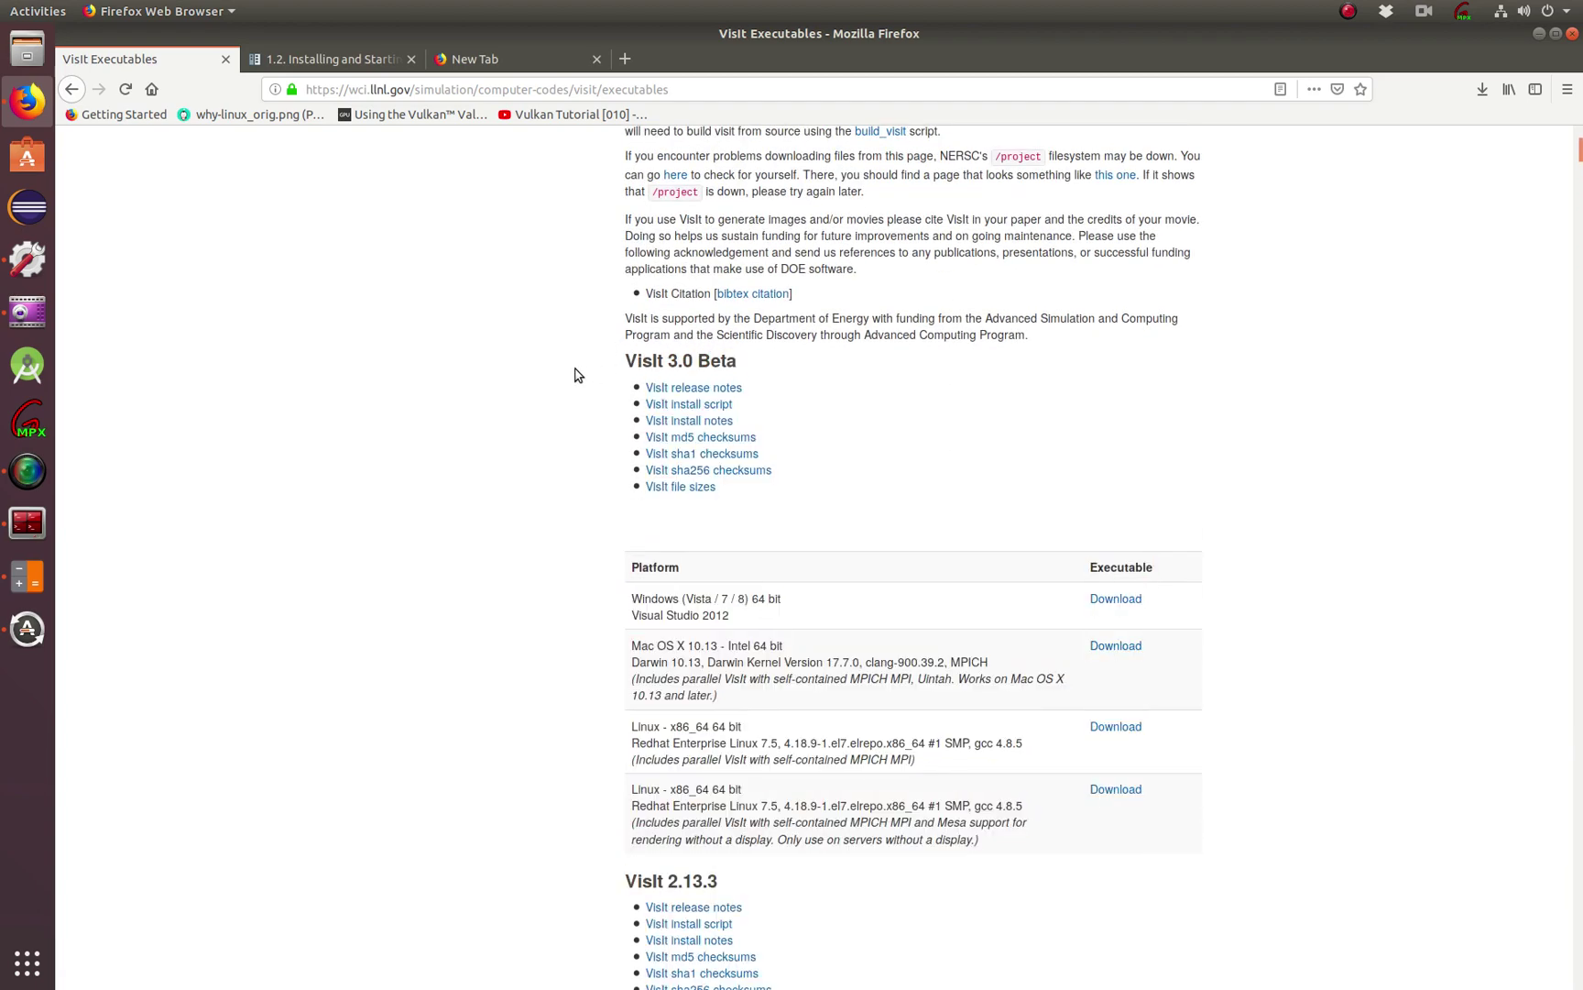
{"action": "scroll", "coordinate": [676, 478], "scroll_direction": "down", "scroll_amount": 7}
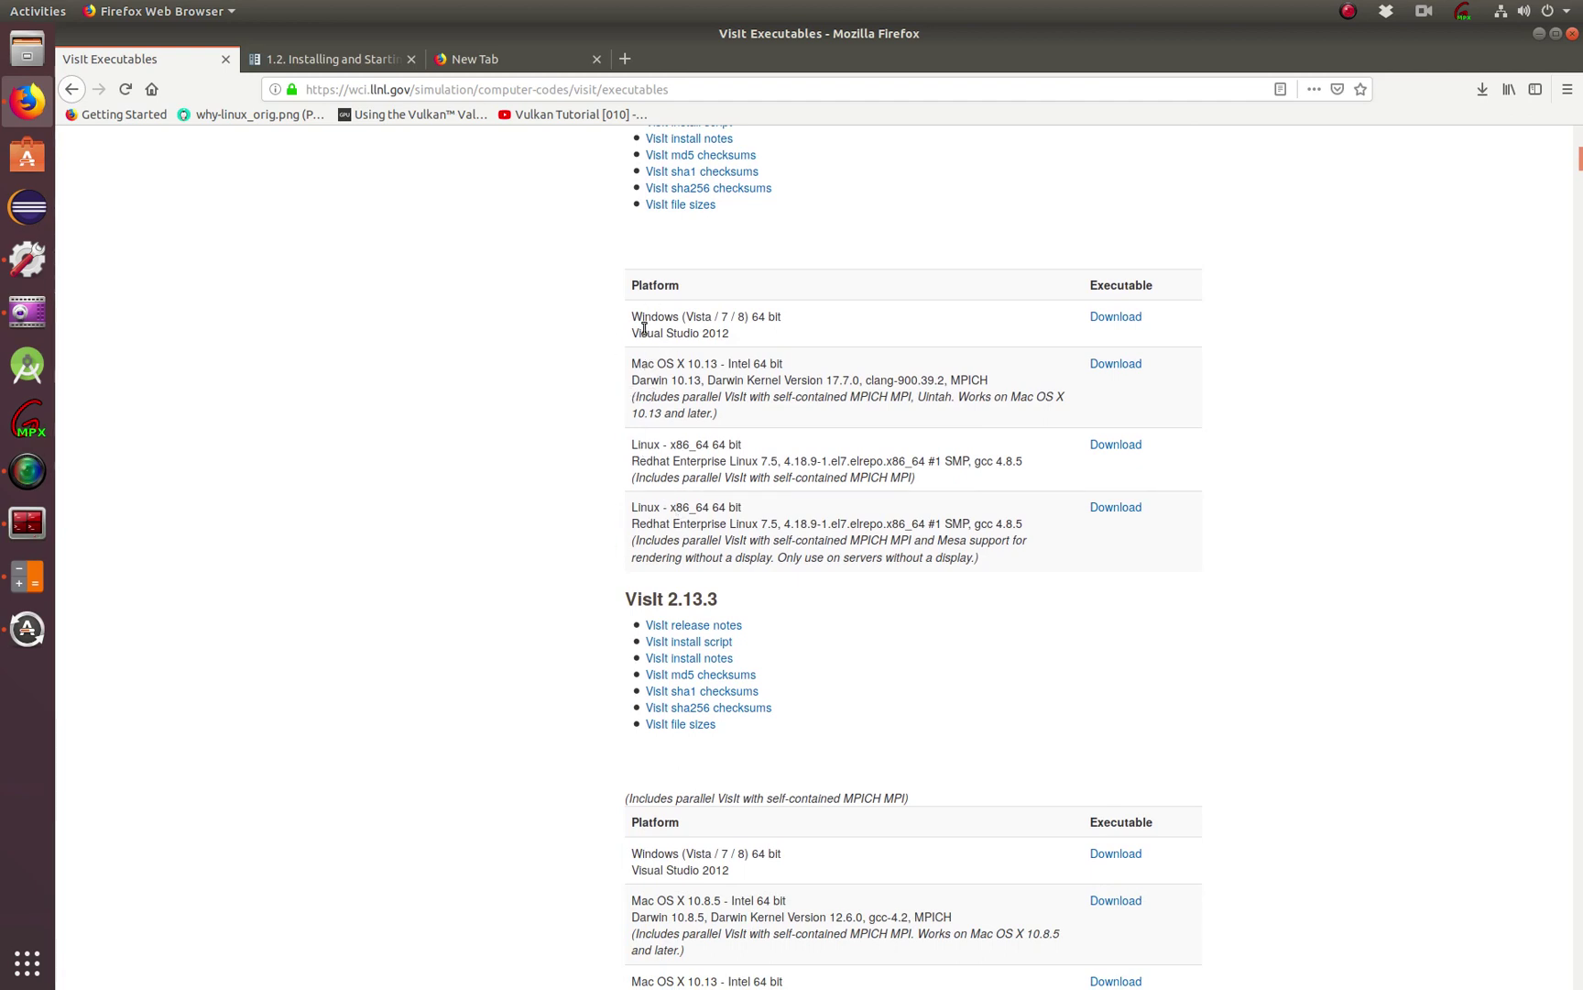
{"action": "scroll", "coordinate": [784, 516], "scroll_direction": "down", "scroll_amount": 5}
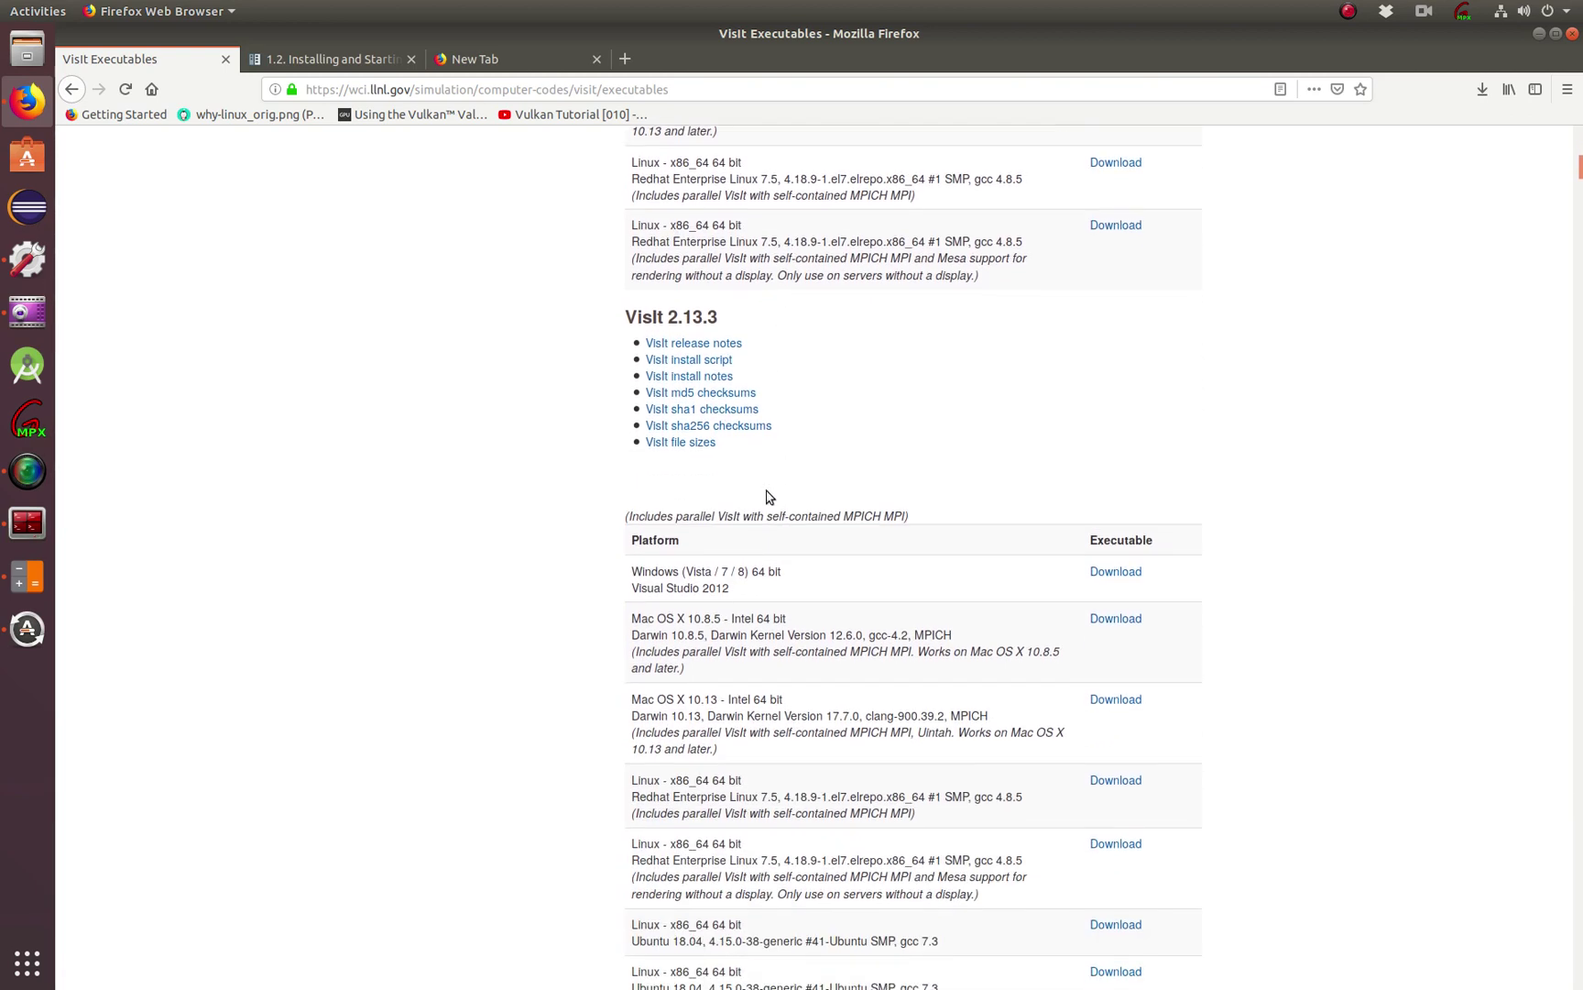
{"action": "scroll", "coordinate": [563, 574], "scroll_direction": "up", "scroll_amount": 4}
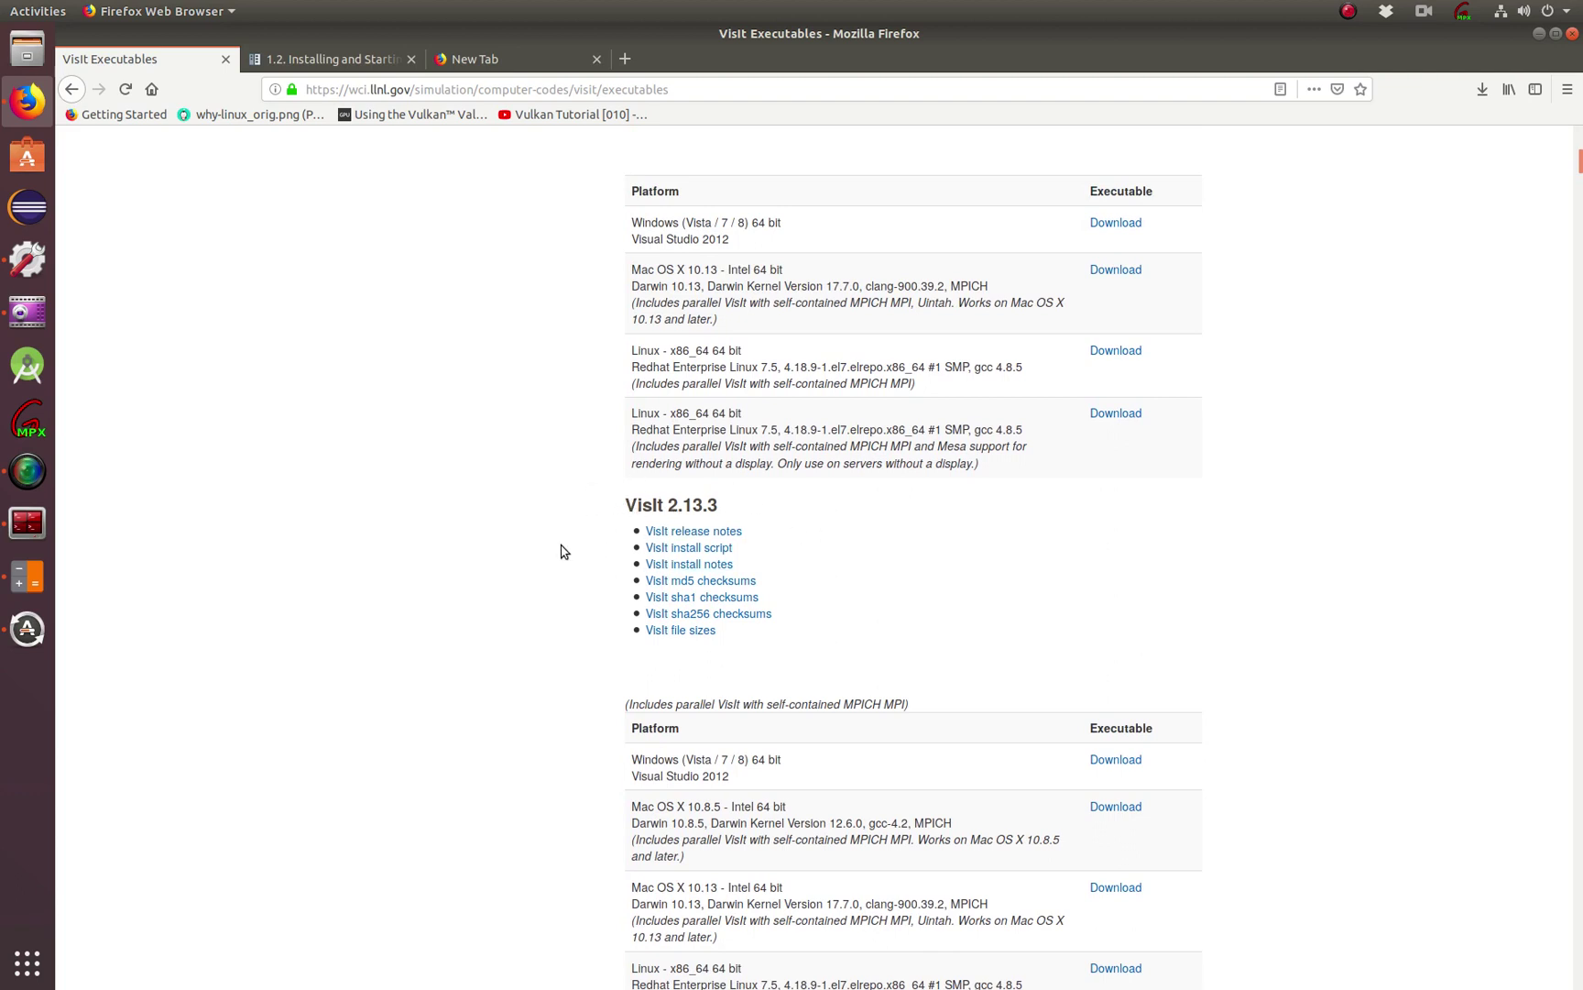
{"action": "scroll", "coordinate": [595, 513], "scroll_direction": "down", "scroll_amount": 6}
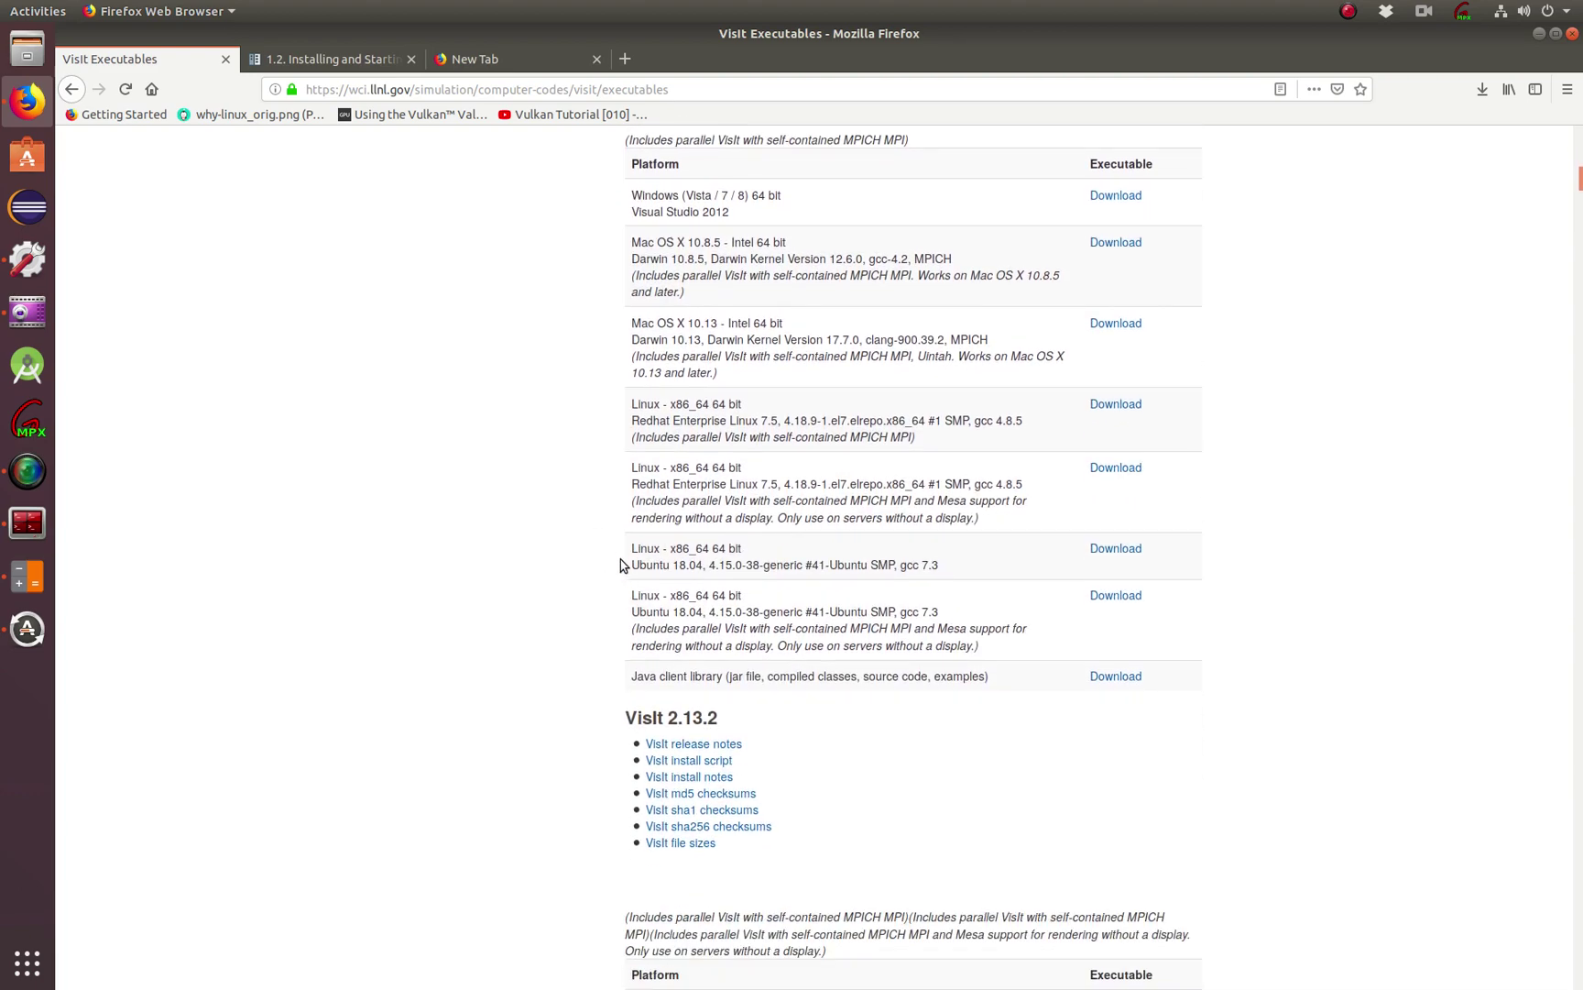
Locate the VisIt 2.13.3 Ubuntu 18.04 row, start its download, then cancel the dialog
{"action": "left_click_drag", "start_coordinate": [618, 555], "coordinate": [576, 583]}
{"action": "left_click", "coordinate": [583, 588]}
{"action": "left_click_drag", "start_coordinate": [604, 641], "coordinate": [631, 596]}
{"action": "left_click", "coordinate": [608, 602]}
{"action": "triple_click", "coordinate": [621, 601]}
{"action": "left_click", "coordinate": [509, 580]}
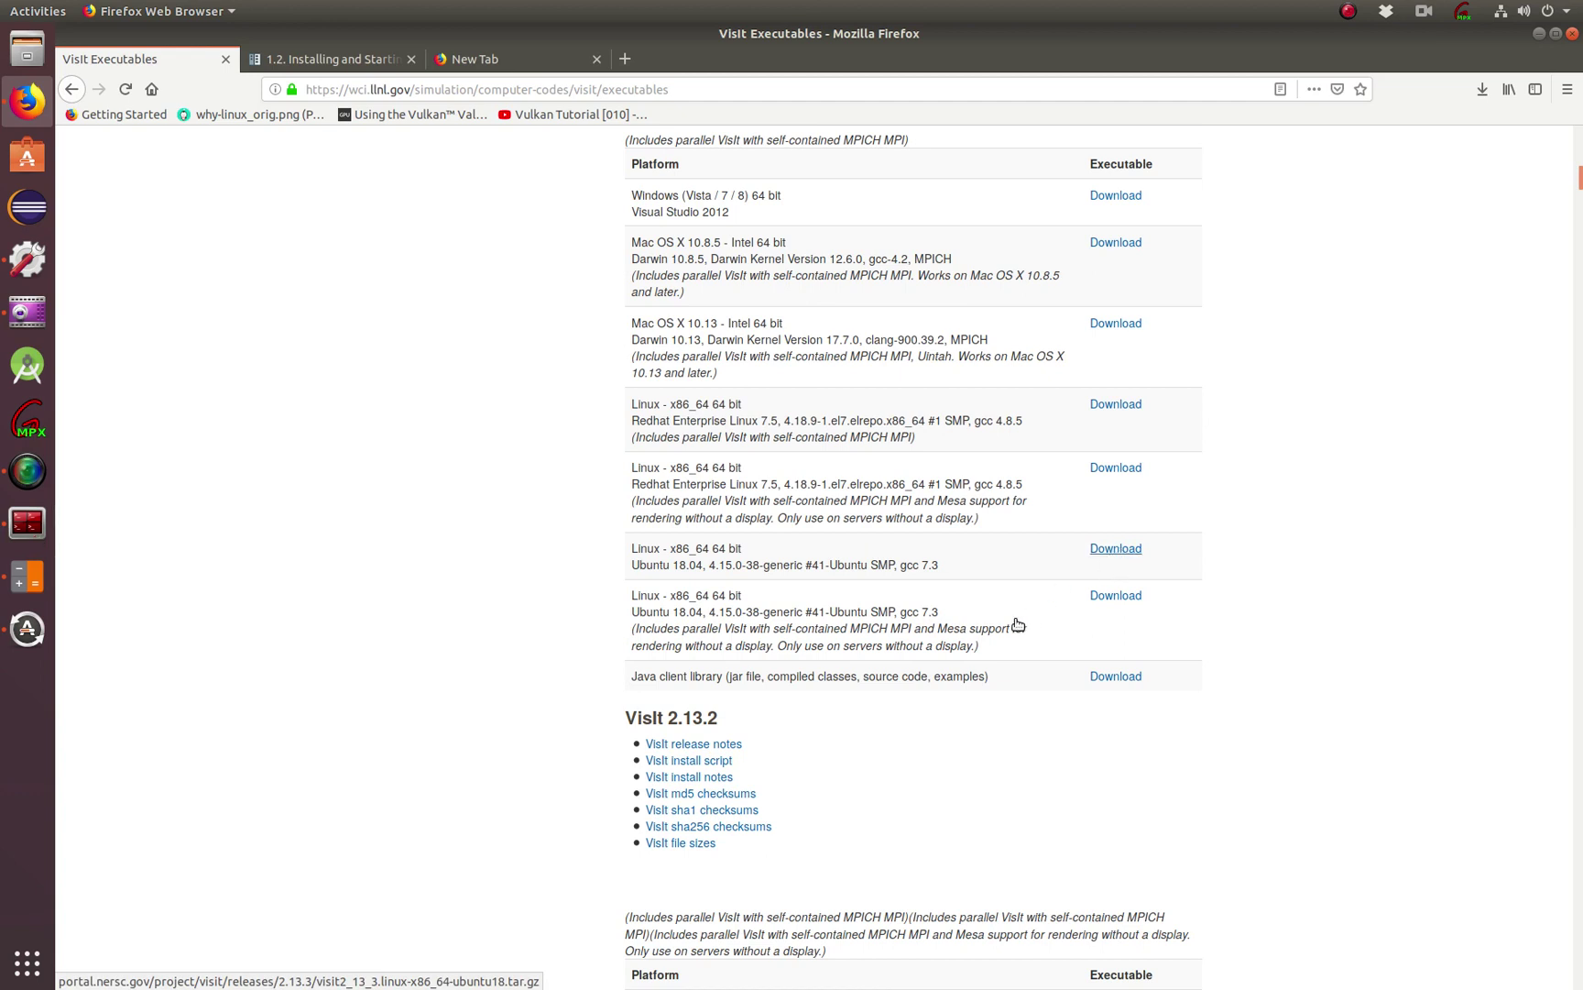
{"action": "left_click", "coordinate": [1115, 548]}
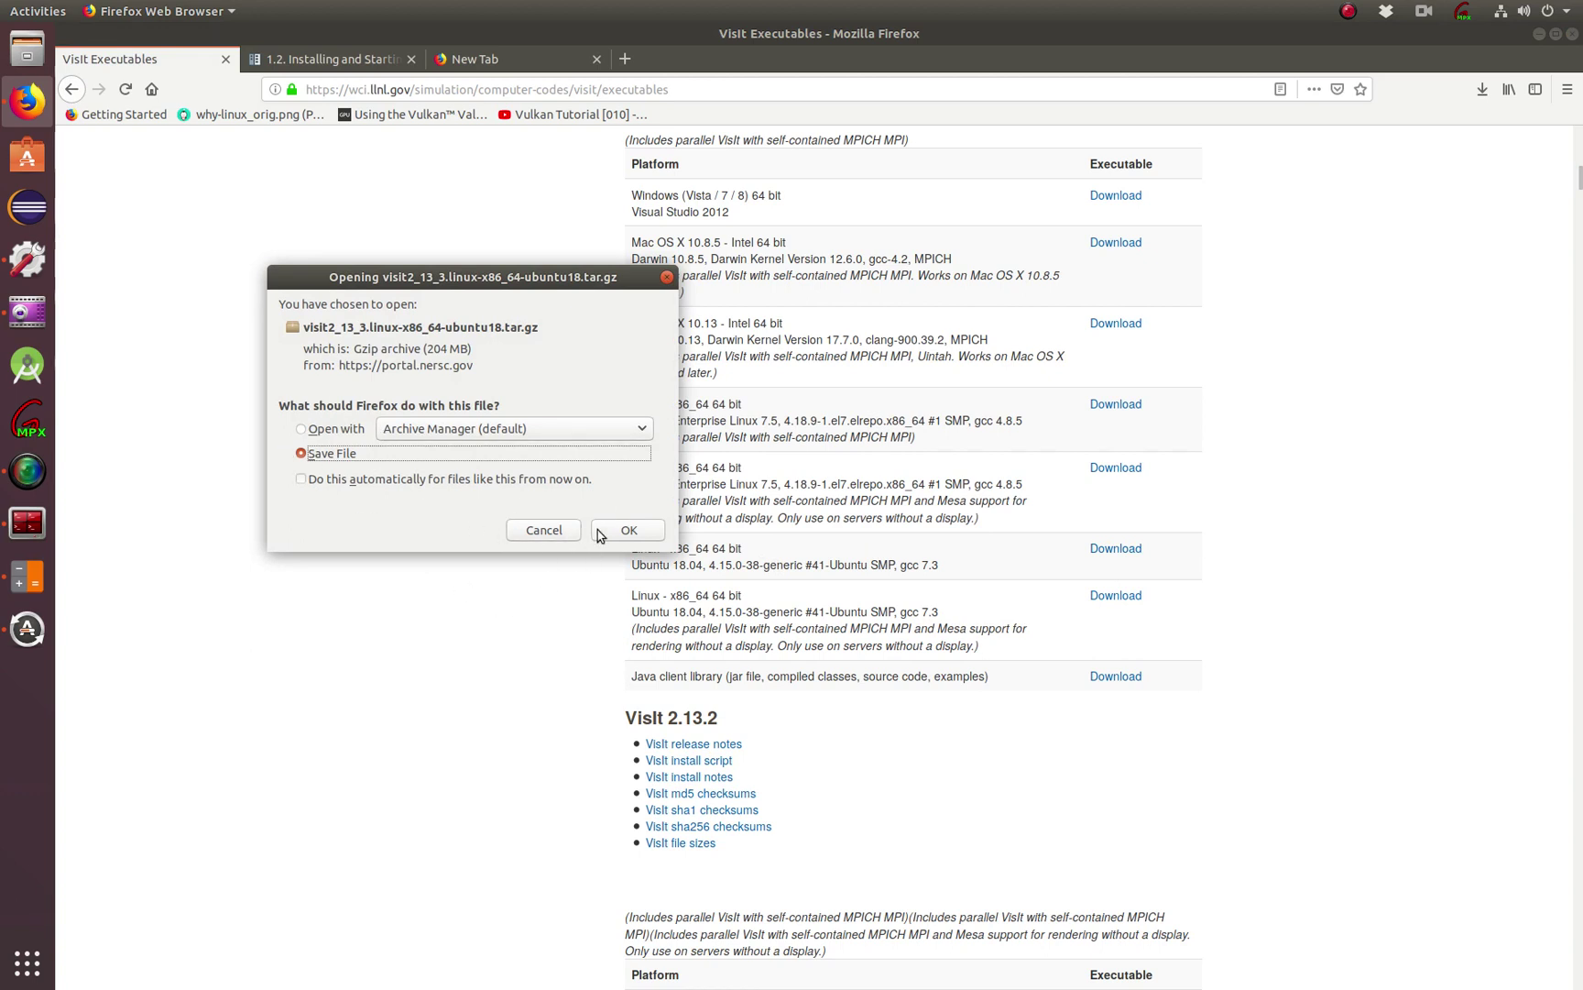
{"action": "left_click", "coordinate": [518, 537]}
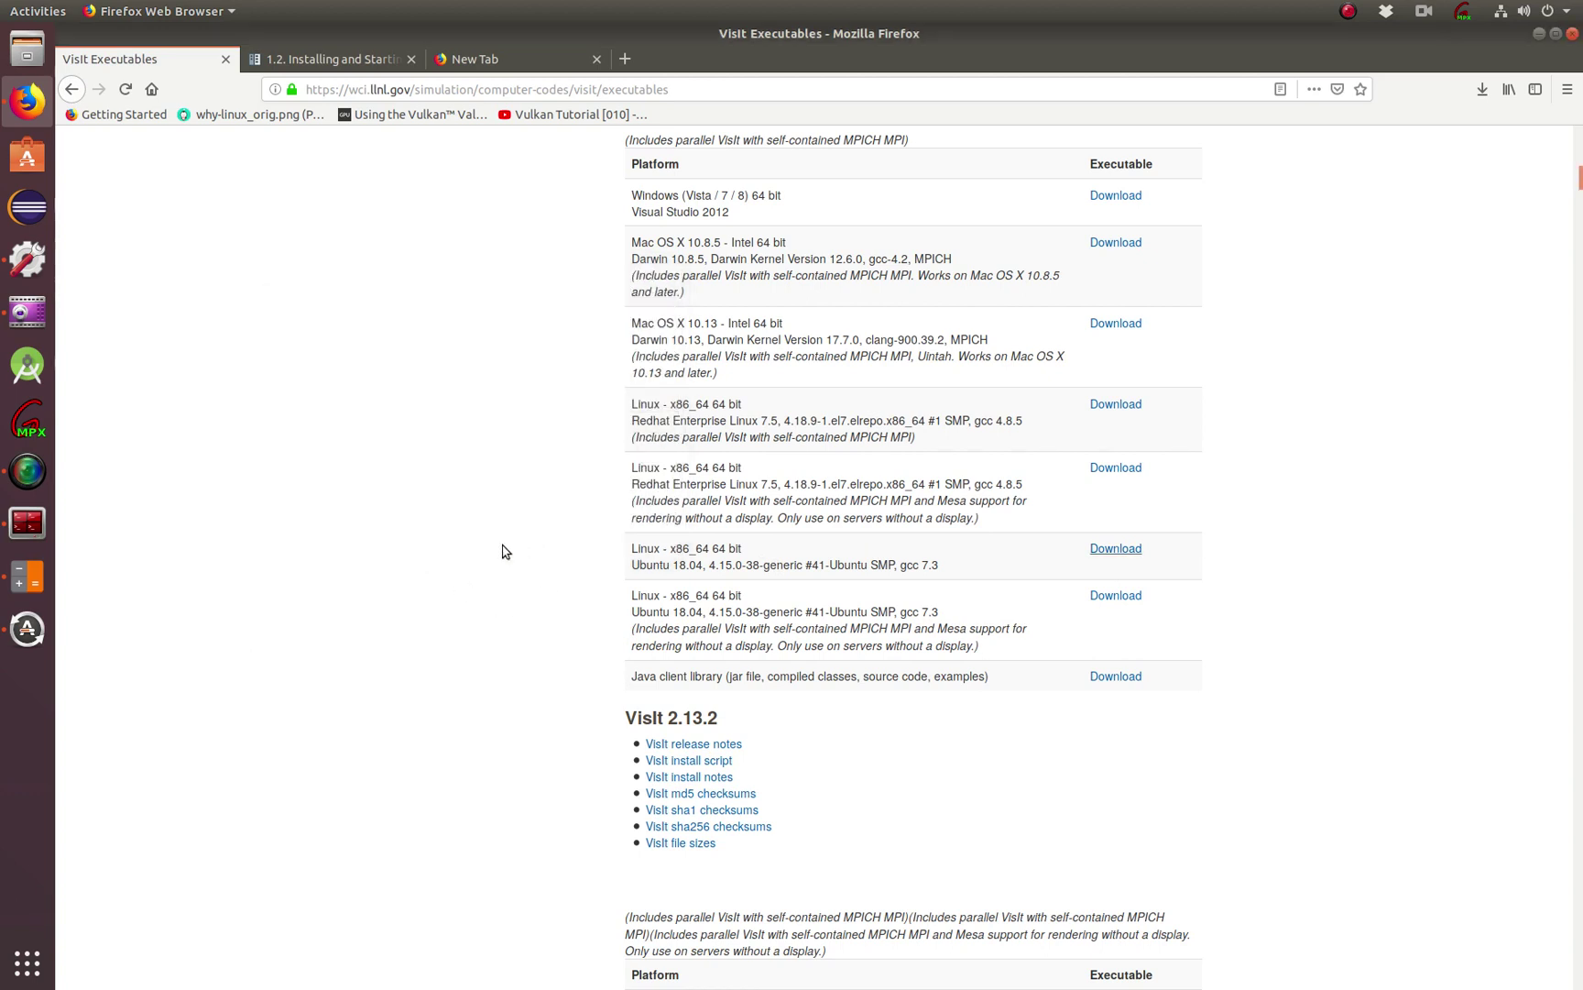
In the terminal, clear the screen and return to the home directory
{"action": "left_click", "coordinate": [44, 521]}
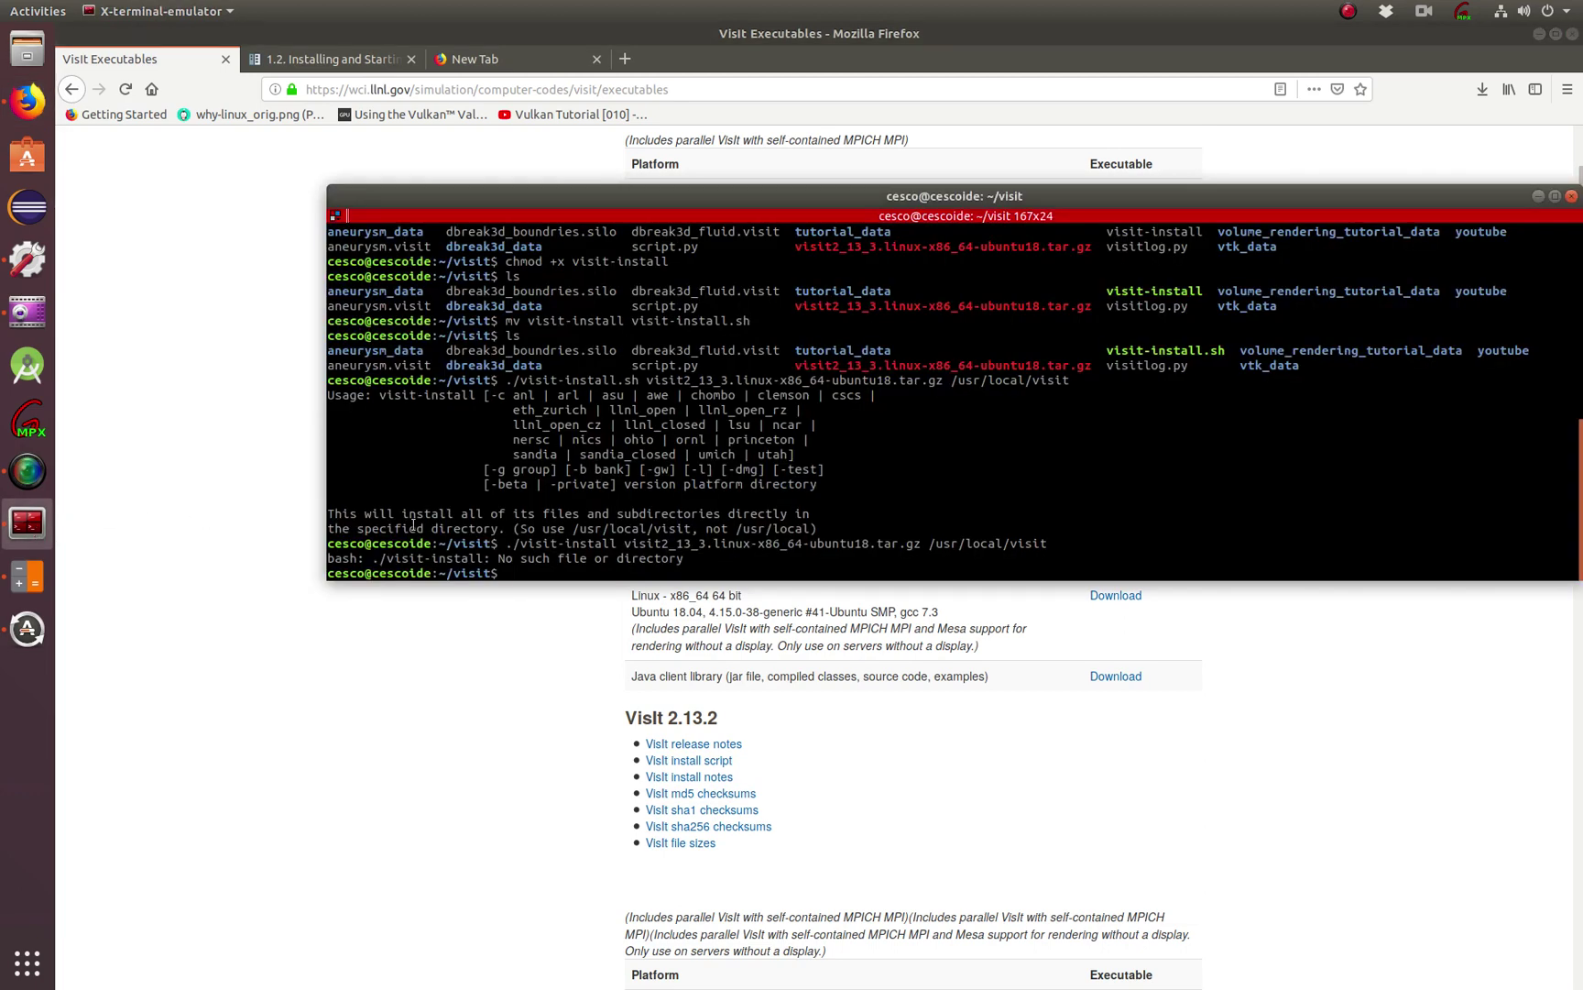
{"action": "type", "text": "clear"}
{"action": "key", "text": "Return"}
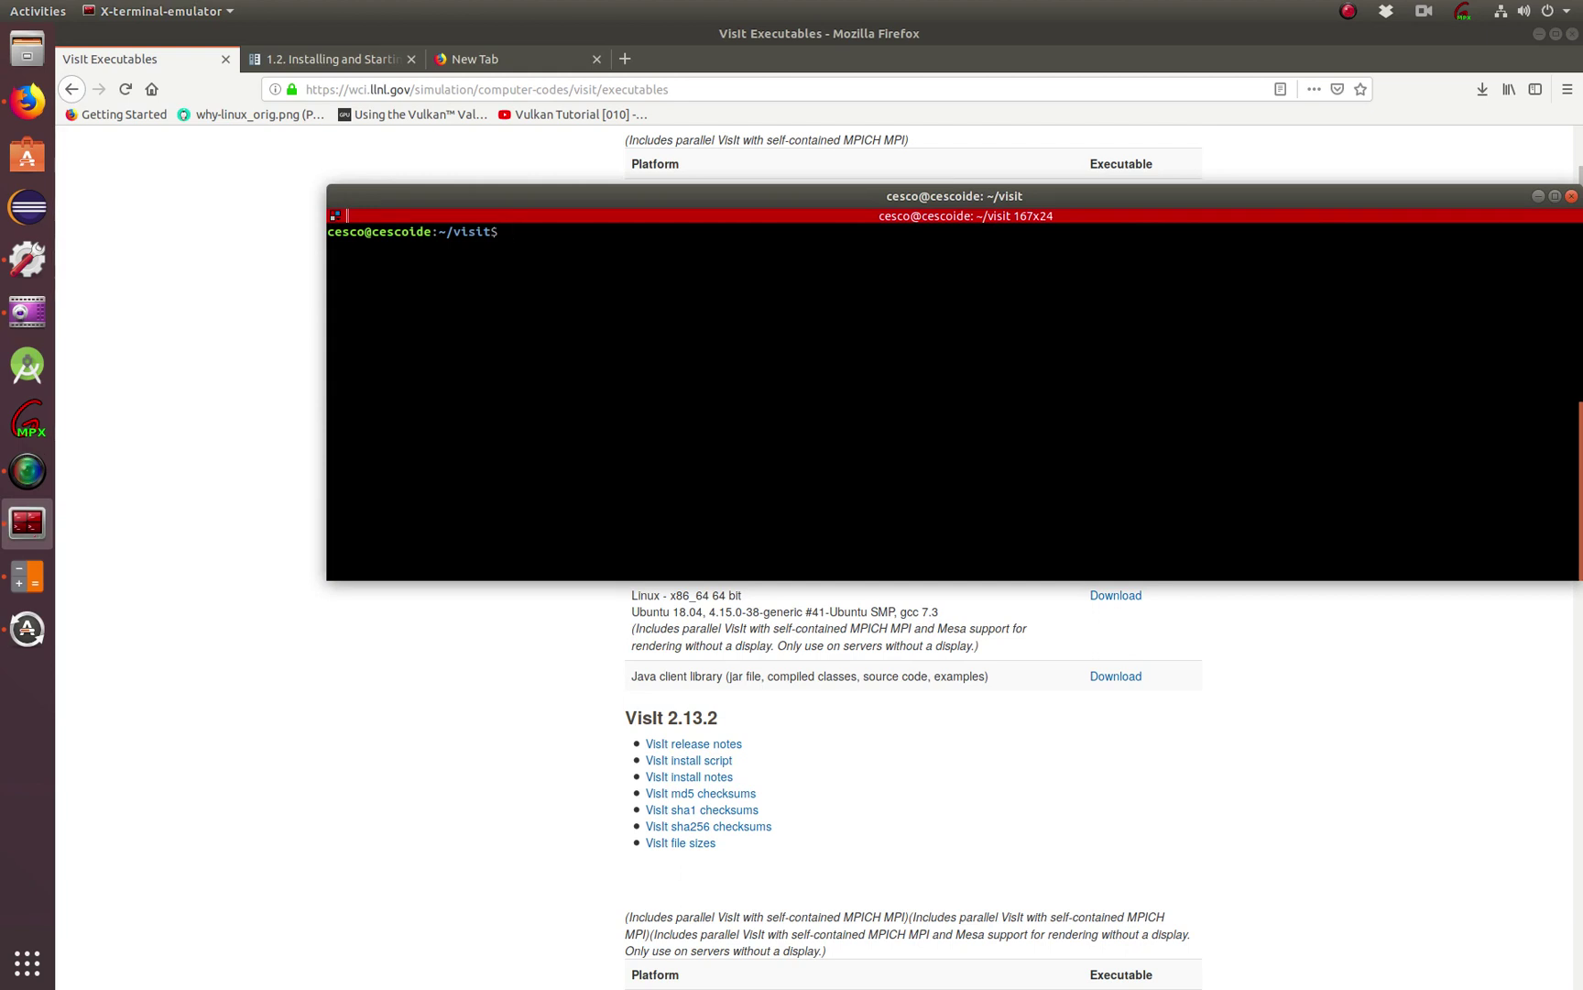
{"action": "type", "text": "cd D"}
{"action": "key", "text": "Return"}
Change into ~/Downloads, list its files, clear the screen, and begin a mv command
{"action": "type", "text": "cd D"}
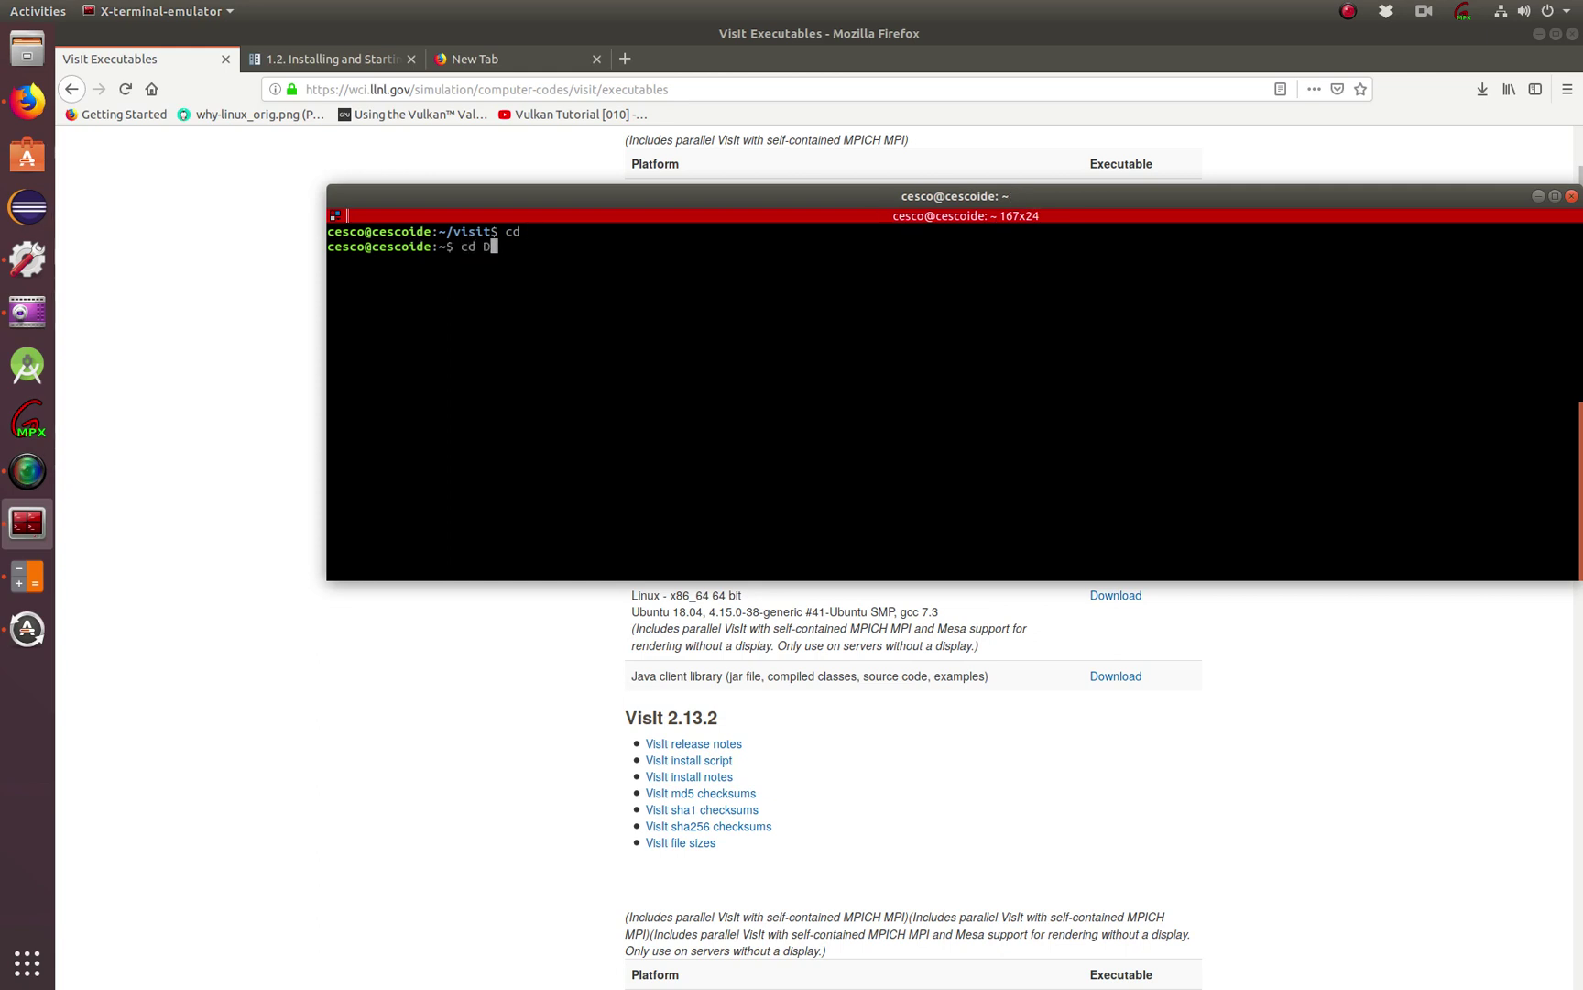
{"action": "type", "text": "ow"}
{"action": "key", "text": "Tab"}
{"action": "key", "text": "Return"}
{"action": "type", "text": "ls"}
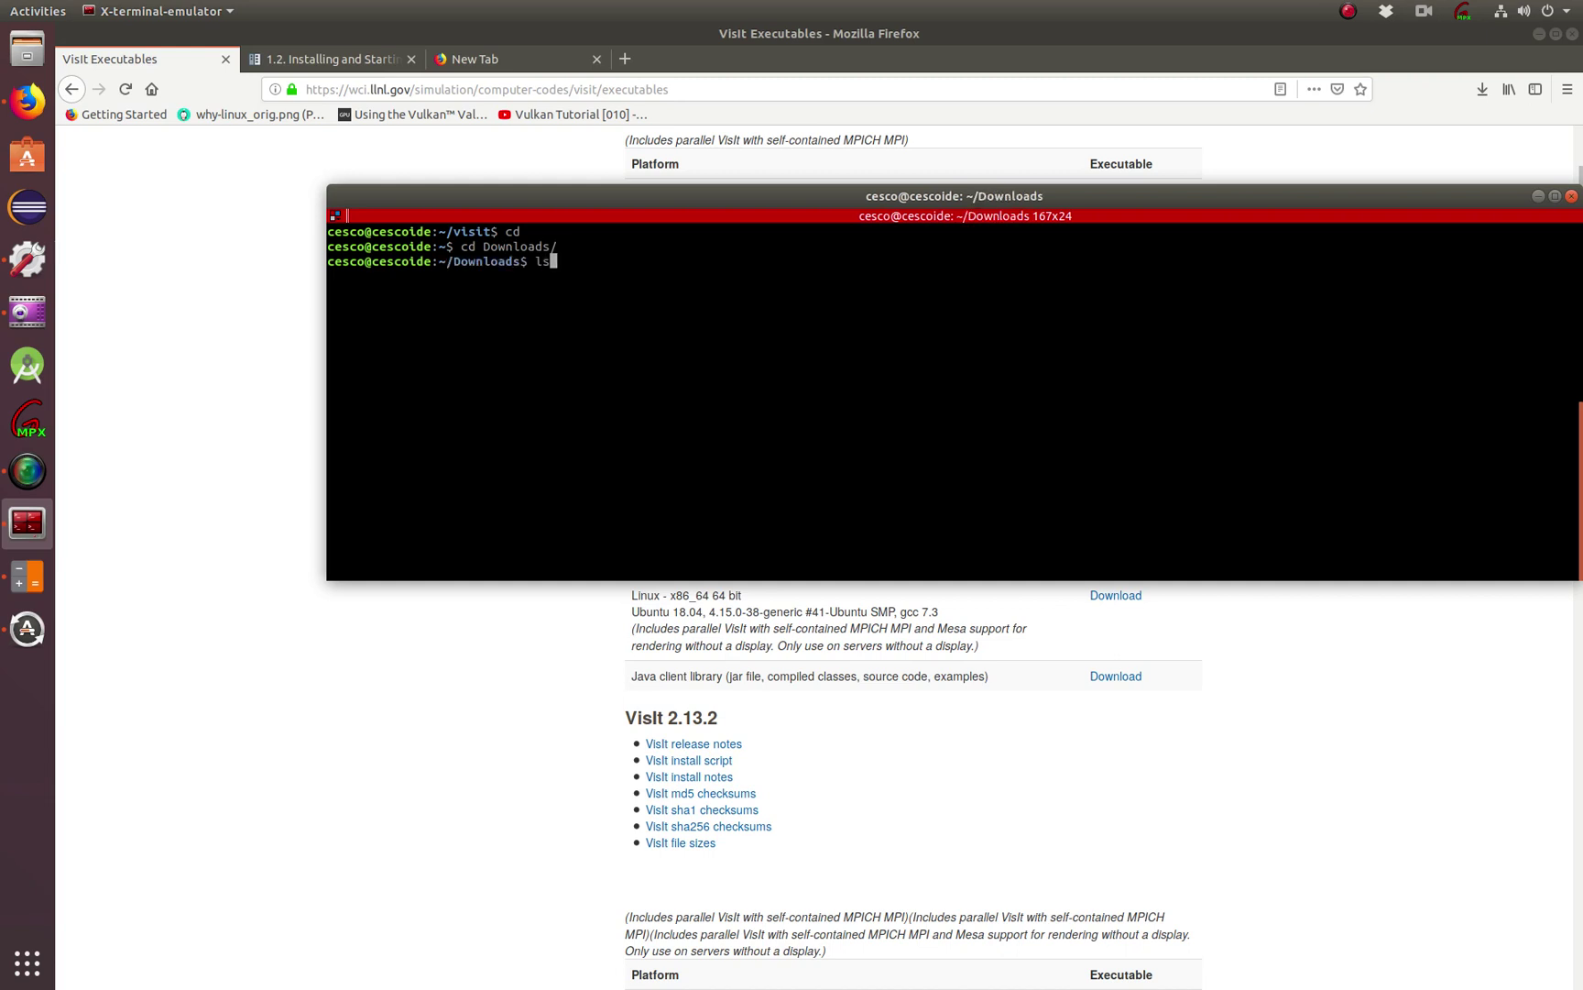
{"action": "key", "text": "Return"}
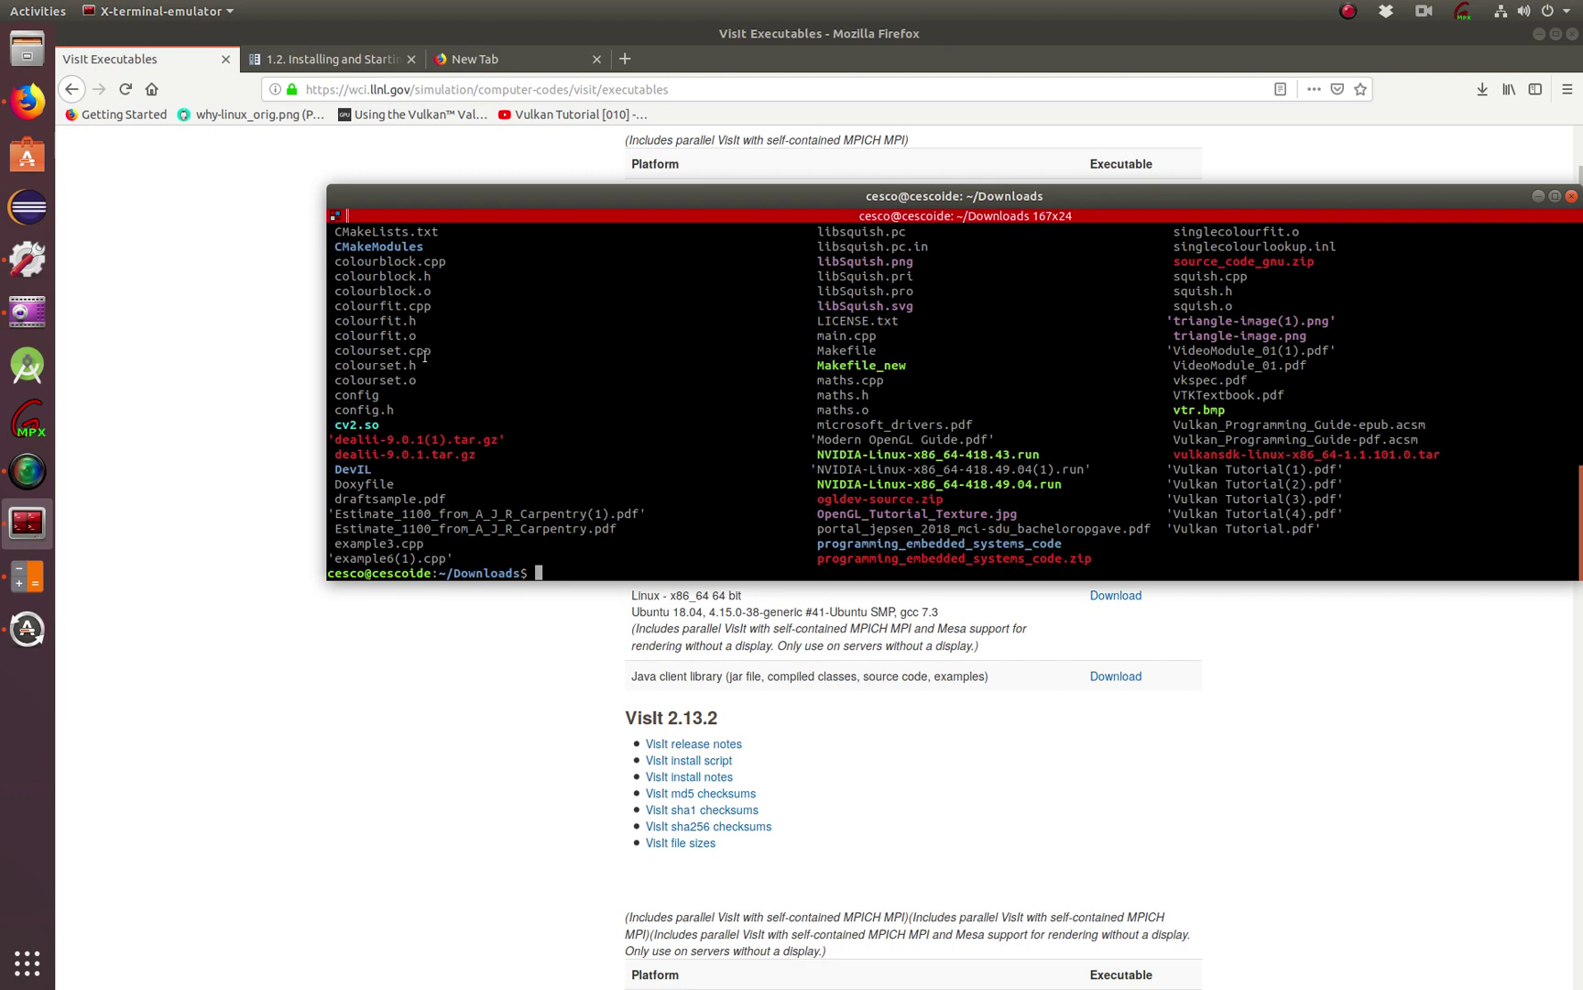
{"action": "type", "text": "clear"}
{"action": "key", "text": "Return"}
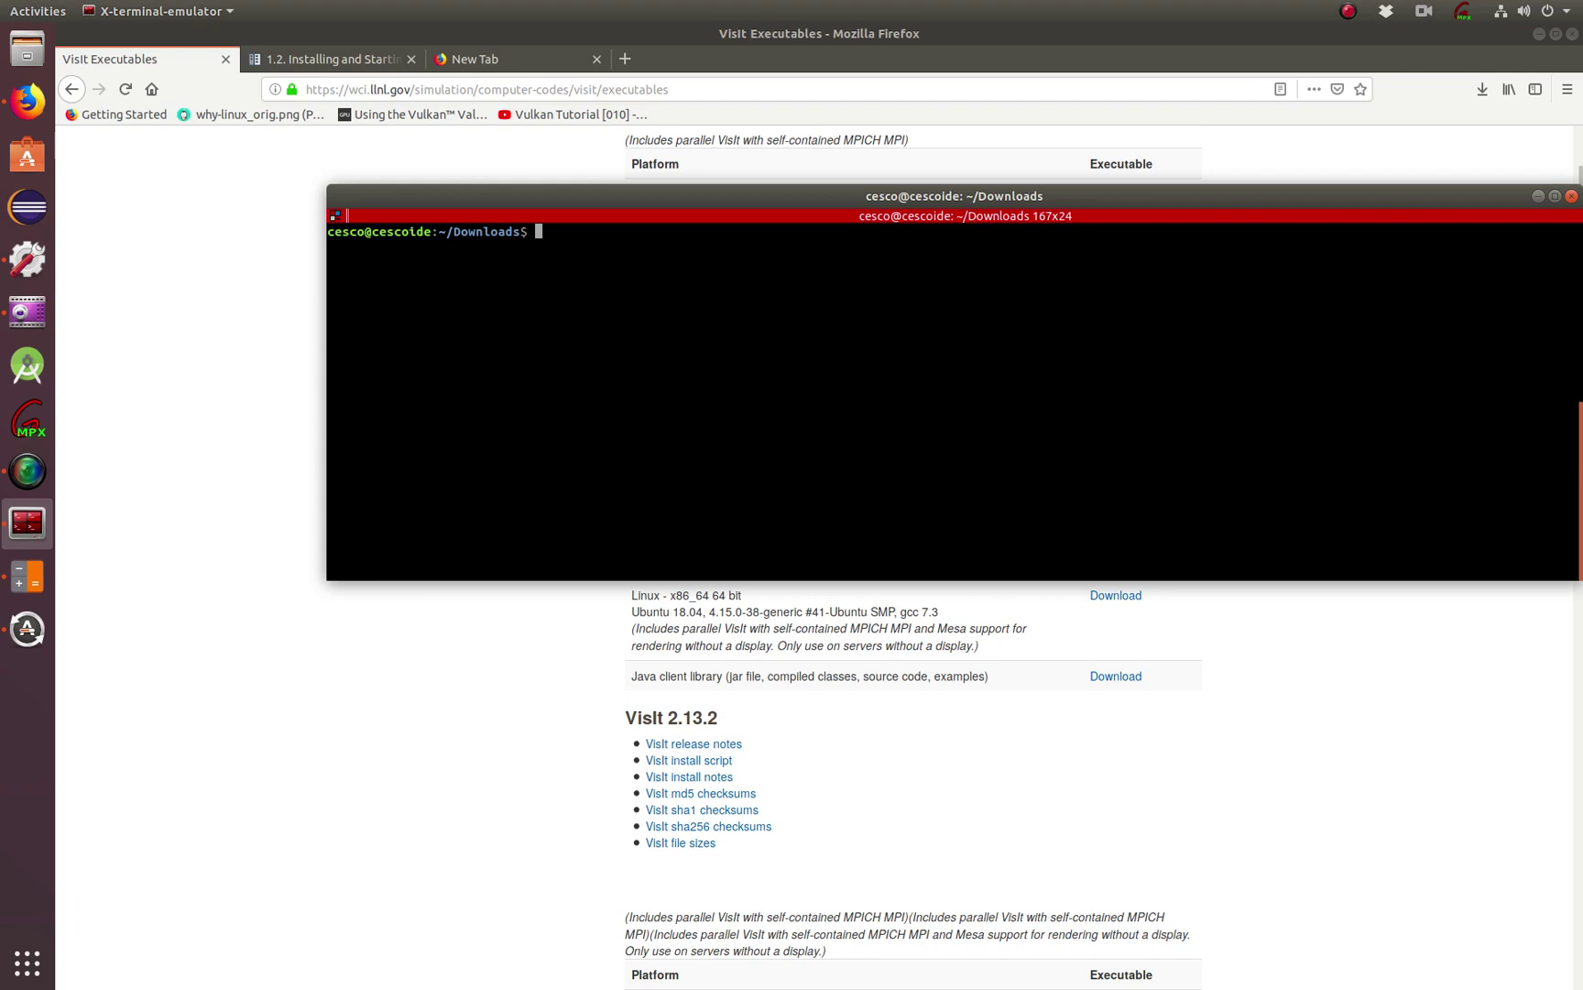
{"action": "type", "text": "mv"}
Download the Ubuntu 18.04 build, saving visit2_13_3.linux-x86_64-ubuntu18.tar.gz to disk
{"action": "left_click", "coordinate": [283, 687]}
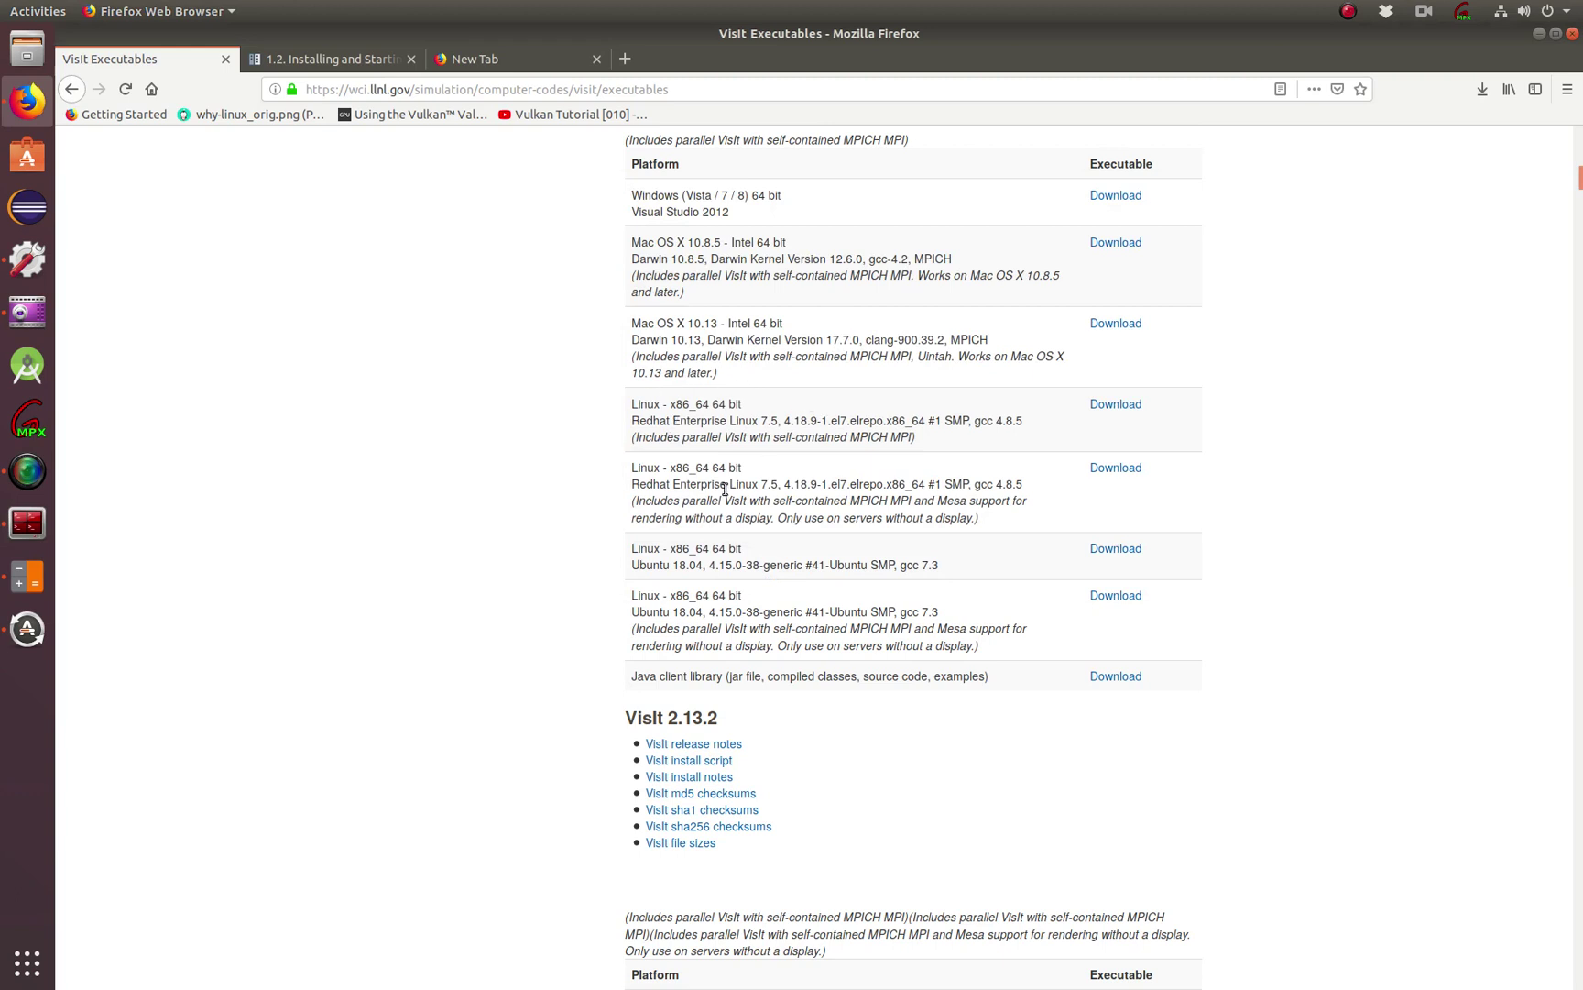
{"action": "left_click", "coordinate": [1126, 551]}
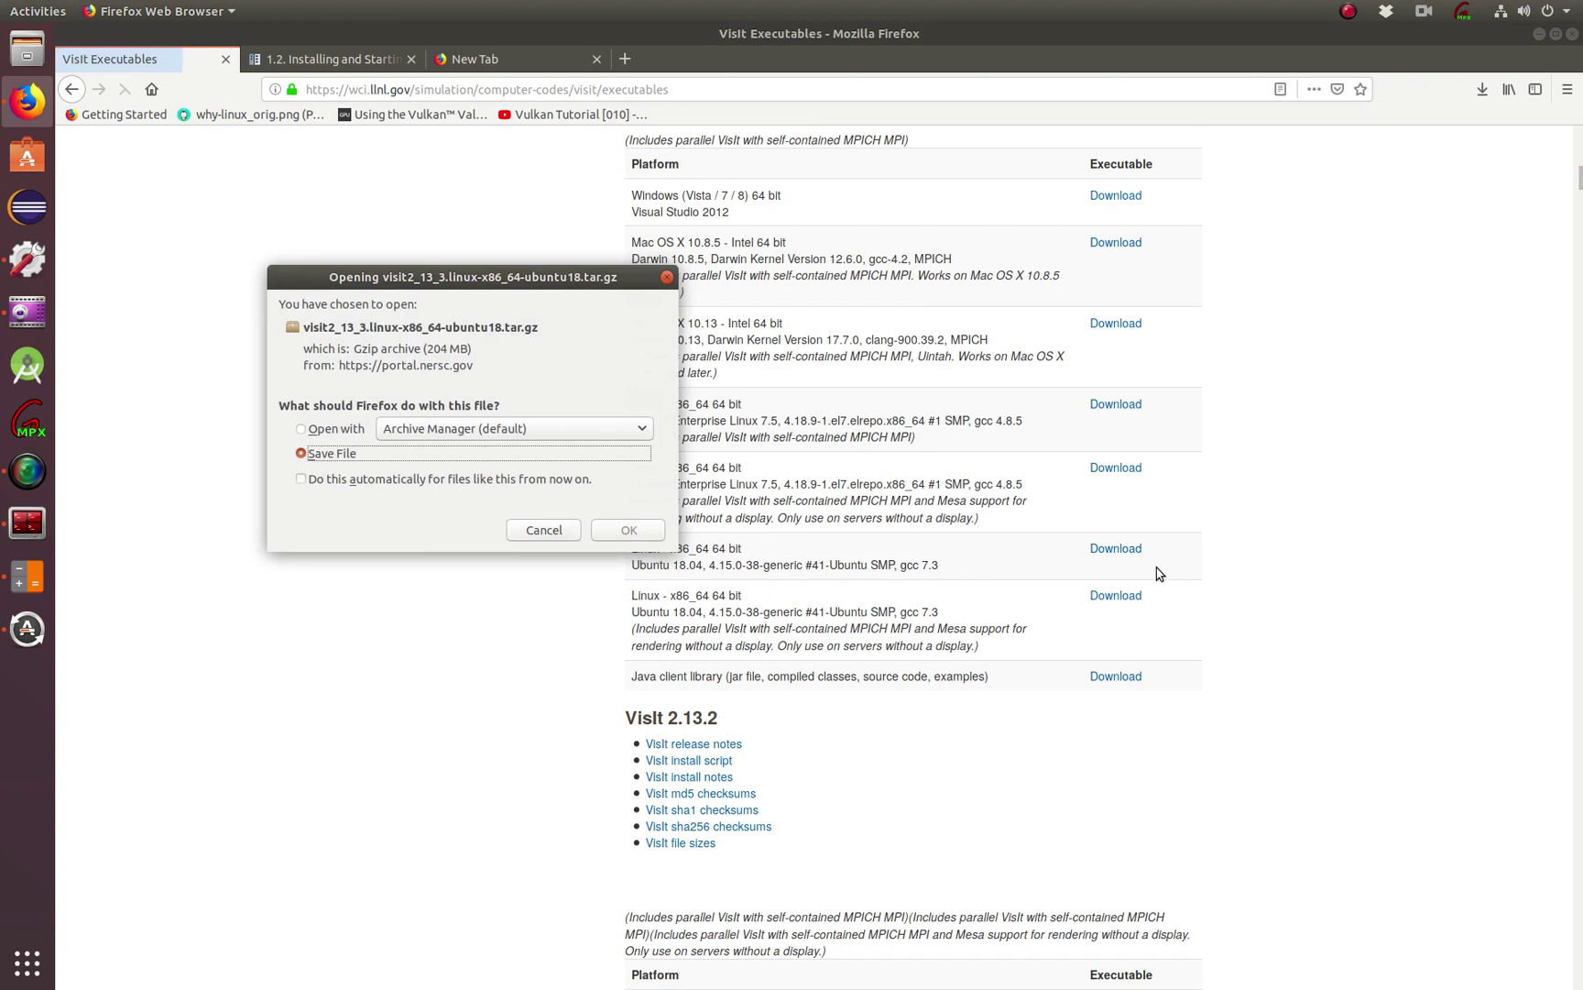
{"action": "left_click", "coordinate": [632, 531]}
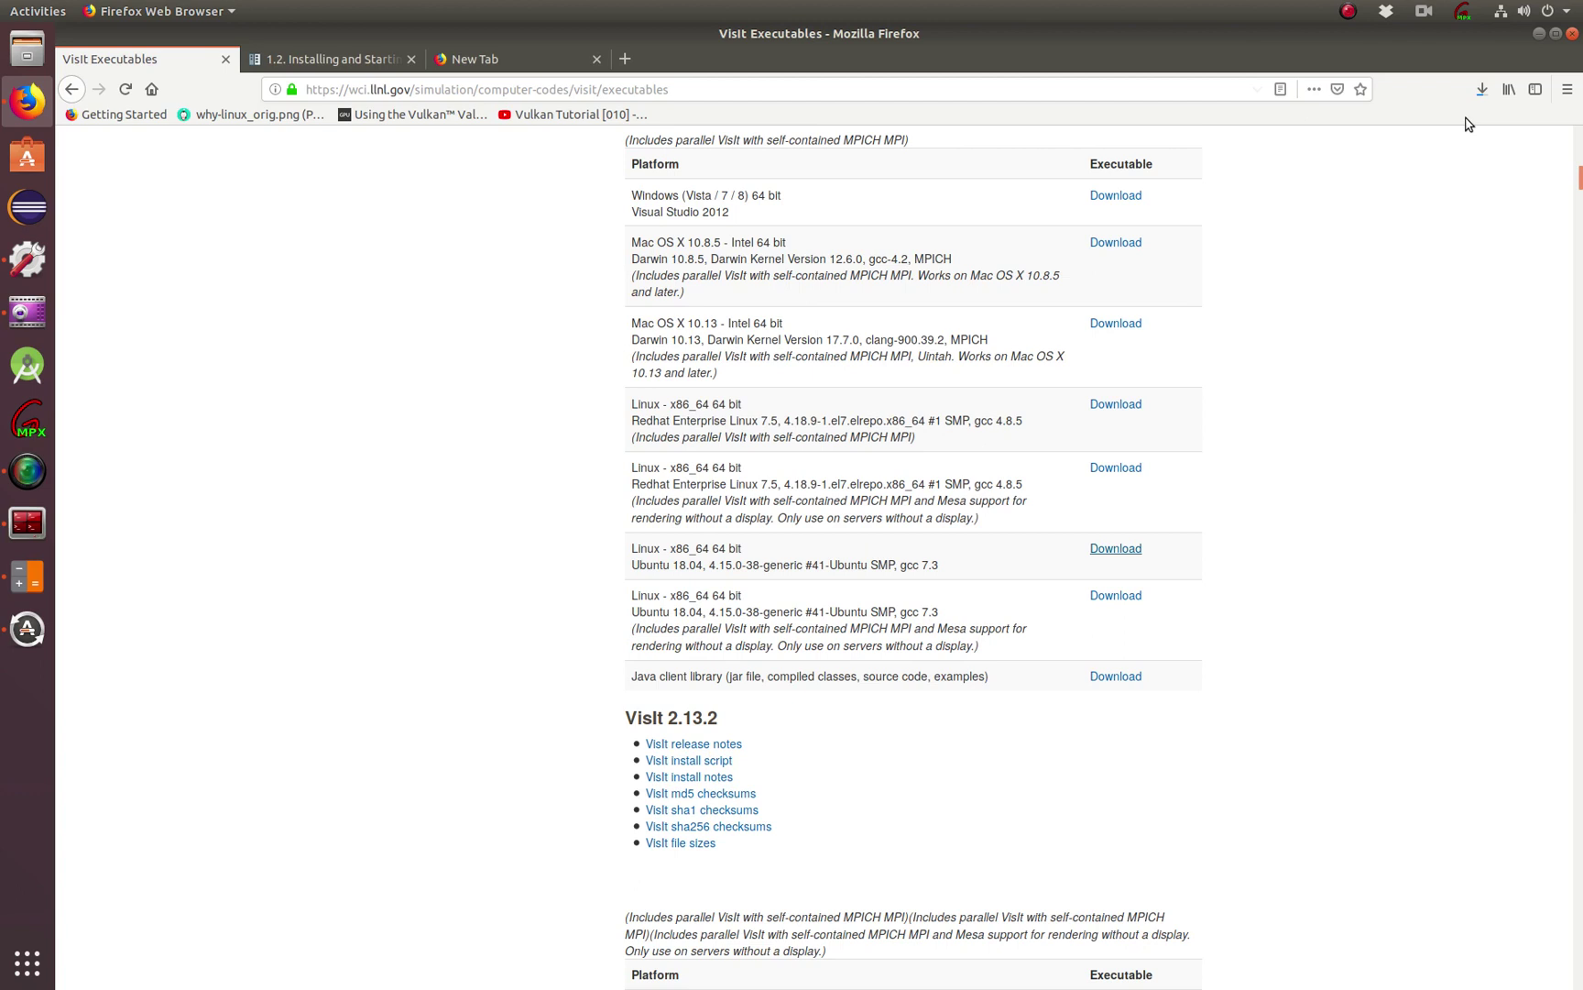
Check Firefox's downloads list to confirm the 204 MB archive finished, then close it
{"action": "left_click", "coordinate": [28, 522]}
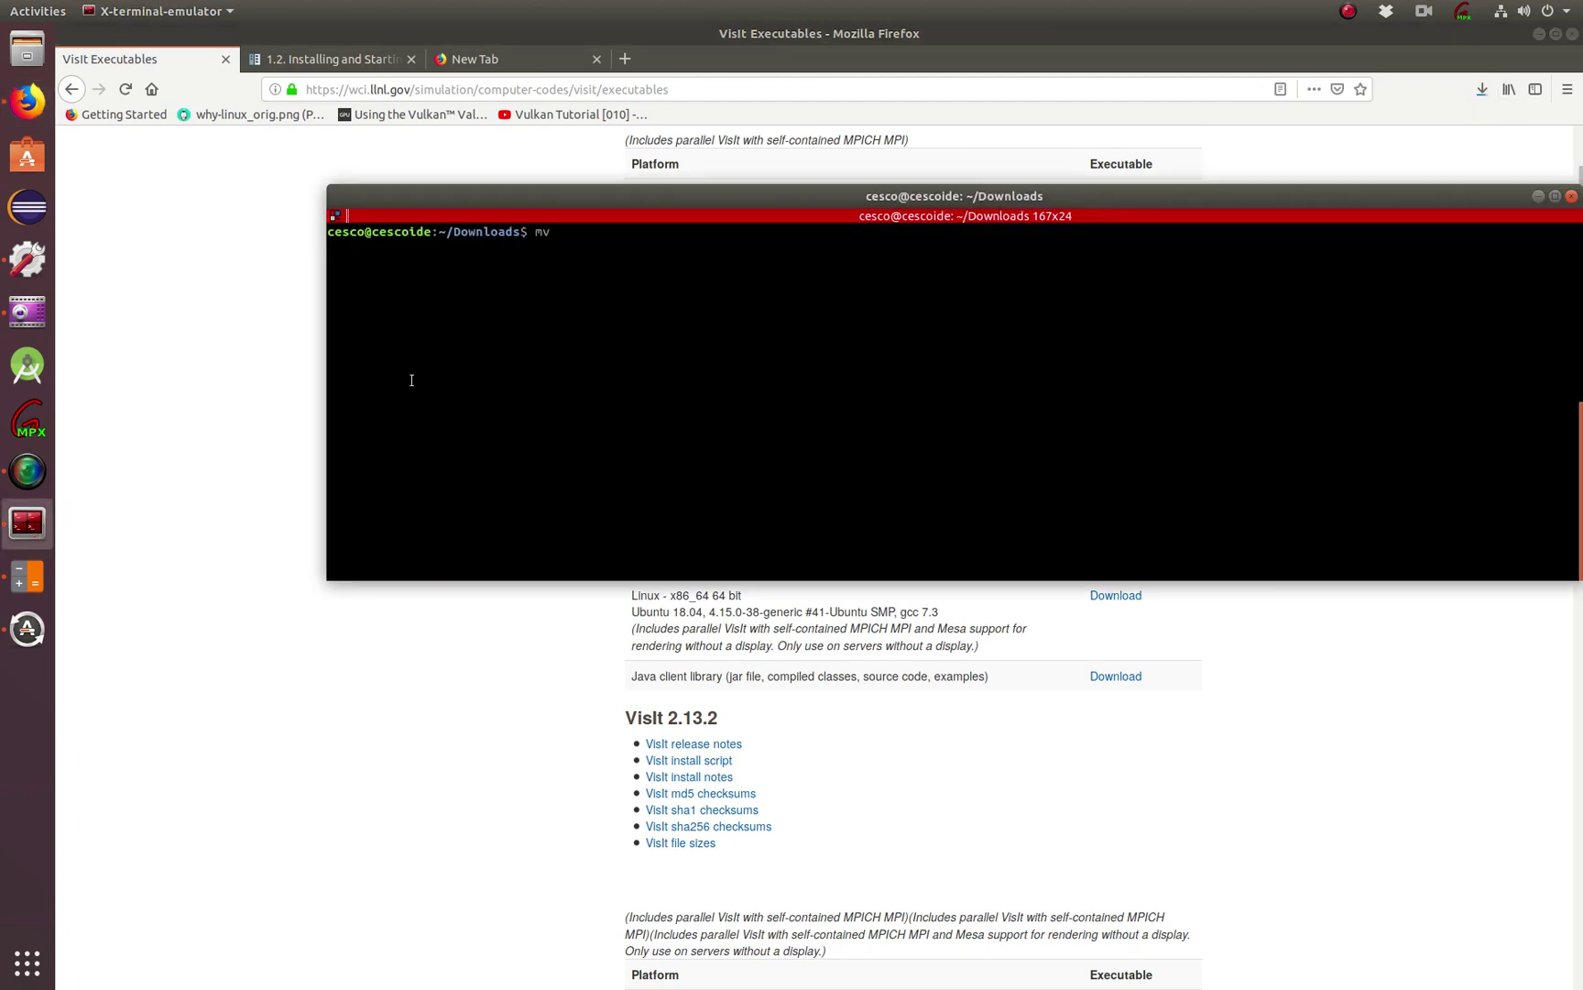
{"action": "left_click", "coordinate": [1487, 97]}
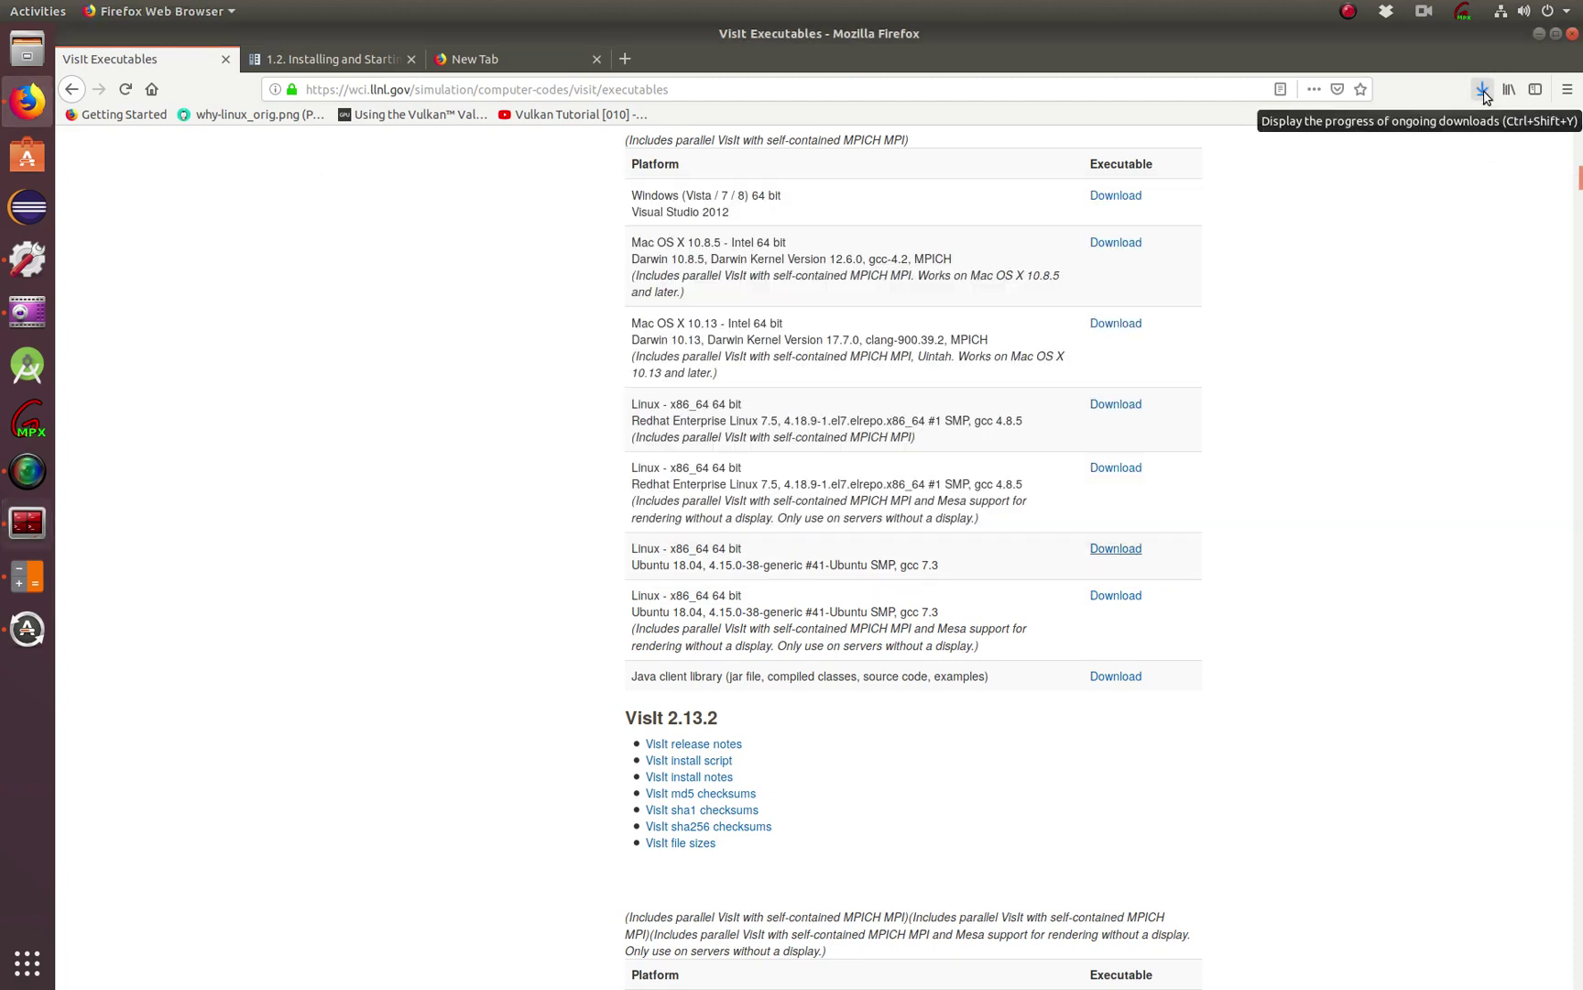
{"action": "left_click", "coordinate": [1485, 97]}
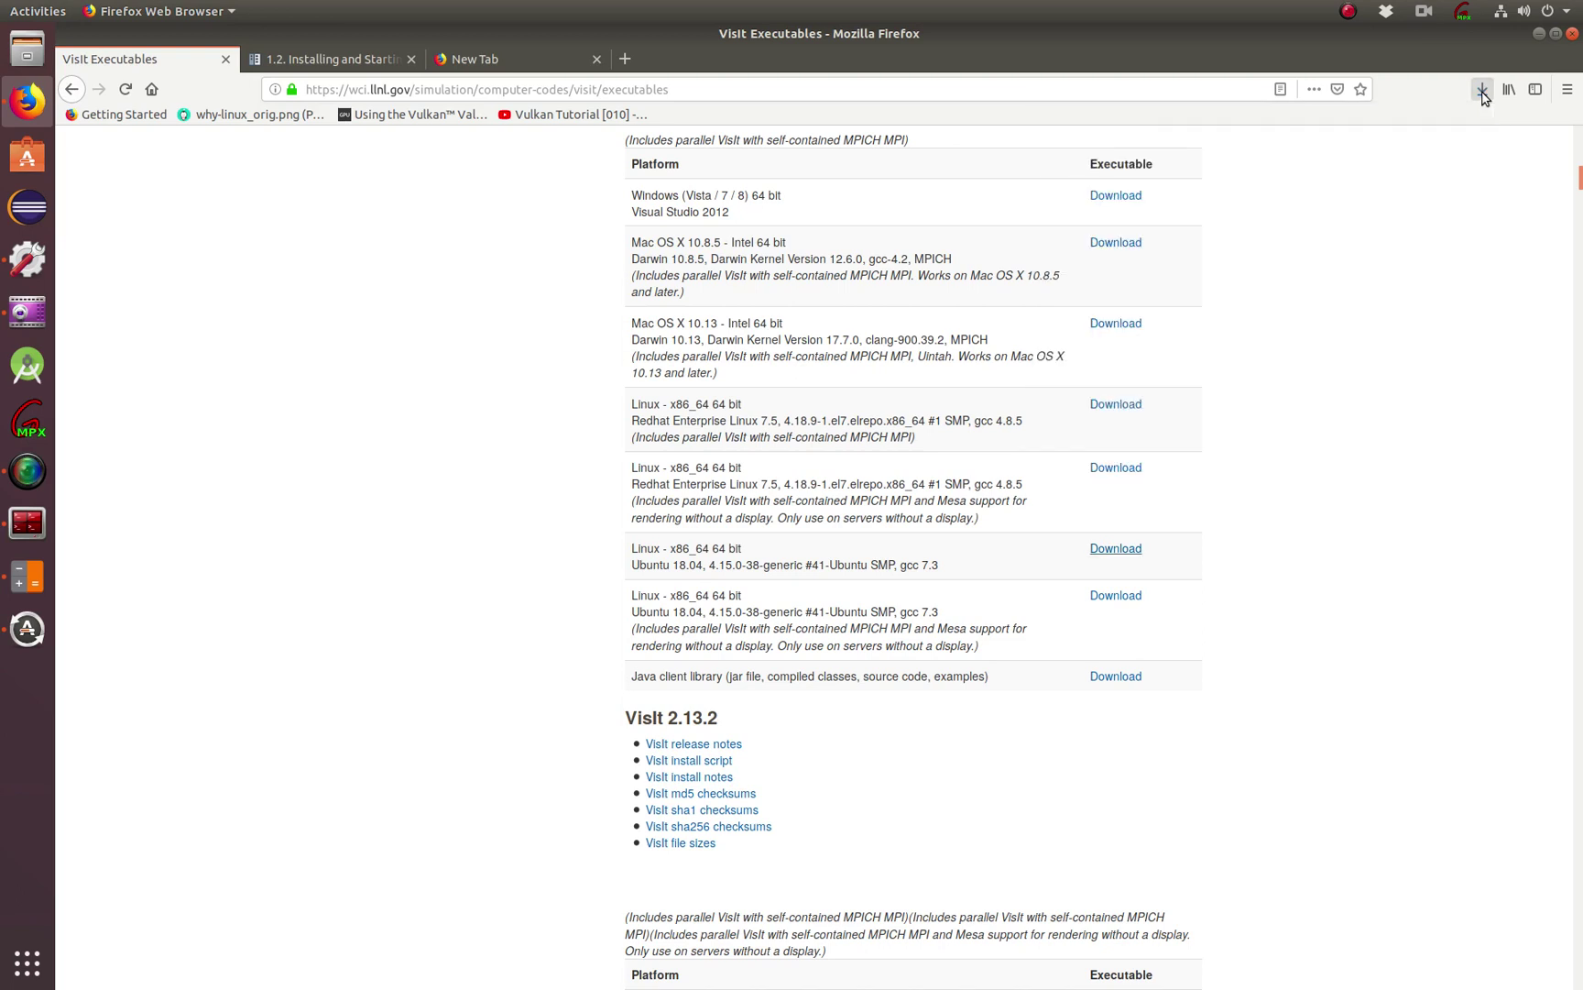
{"action": "right_click", "coordinate": [1483, 93]}
{"action": "left_click", "coordinate": [1485, 93]}
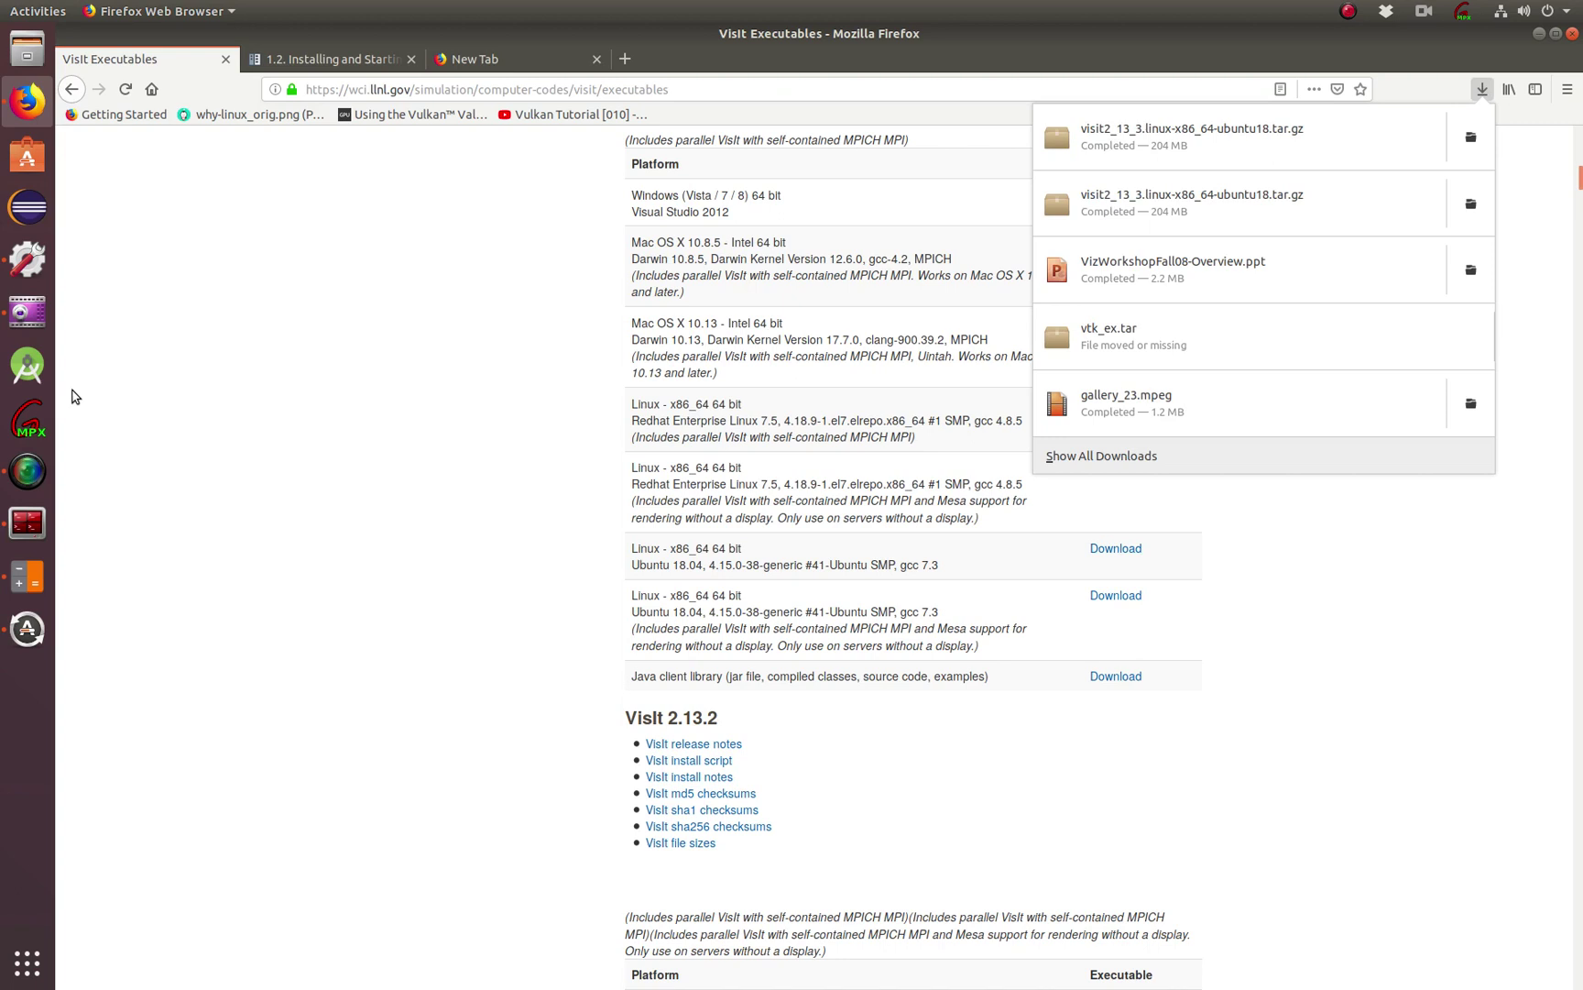
{"action": "key", "text": "Escape"}
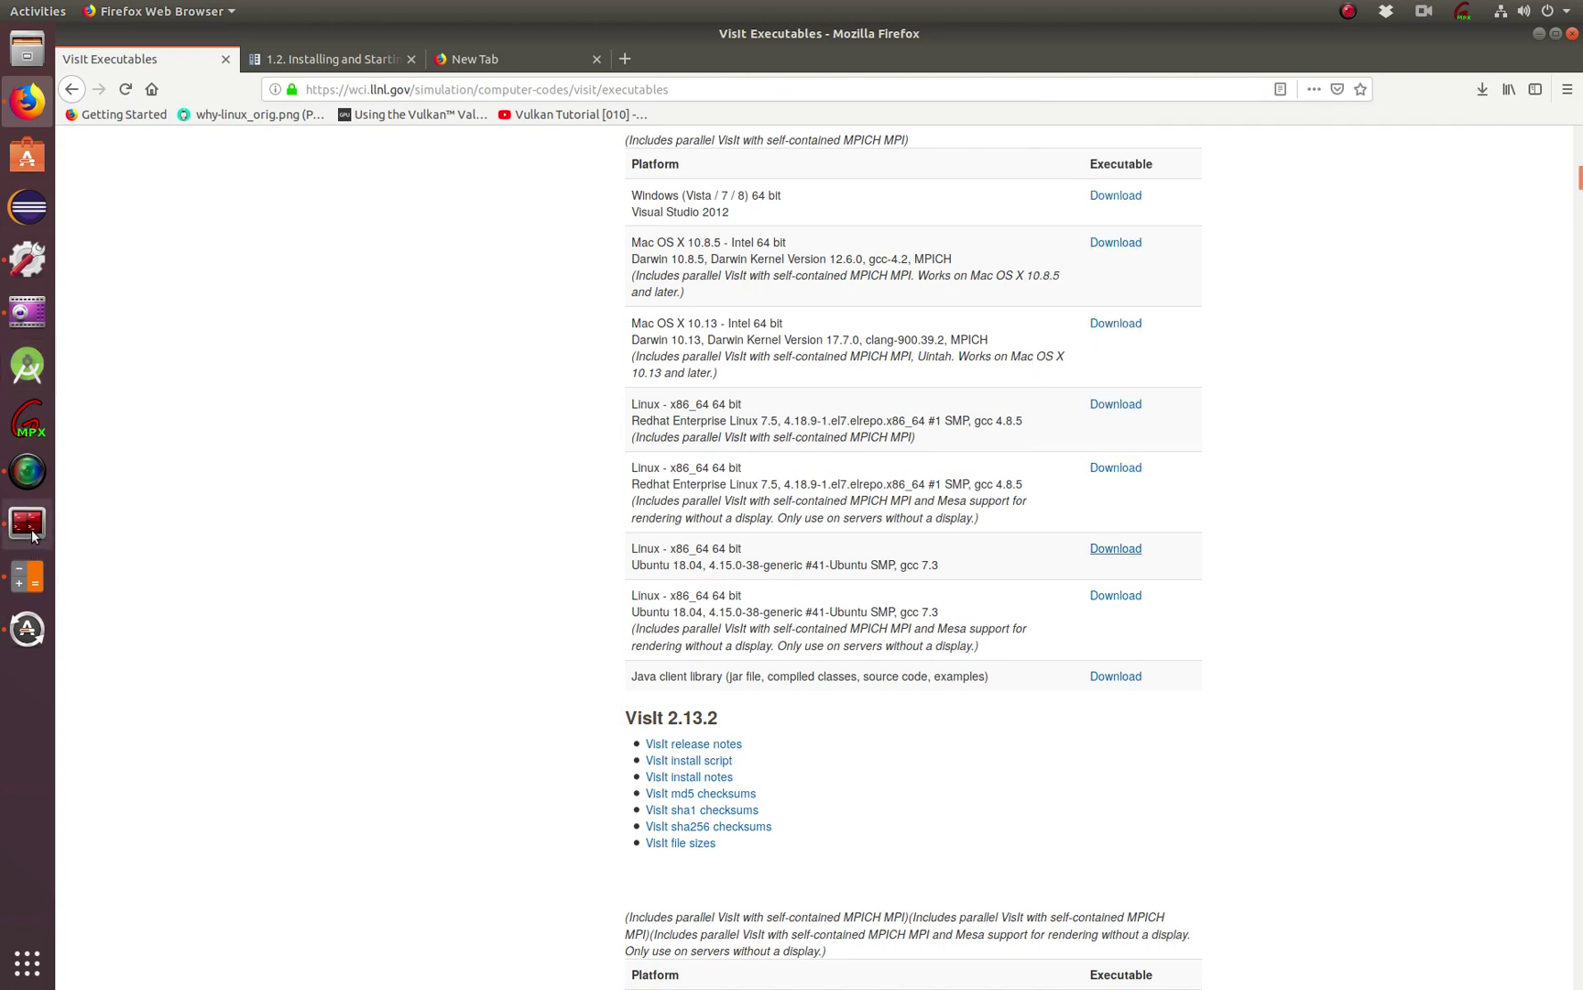
Discard the unfinished command, go up to home, and run mkdir visit
{"action": "left_click", "coordinate": [32, 535]}
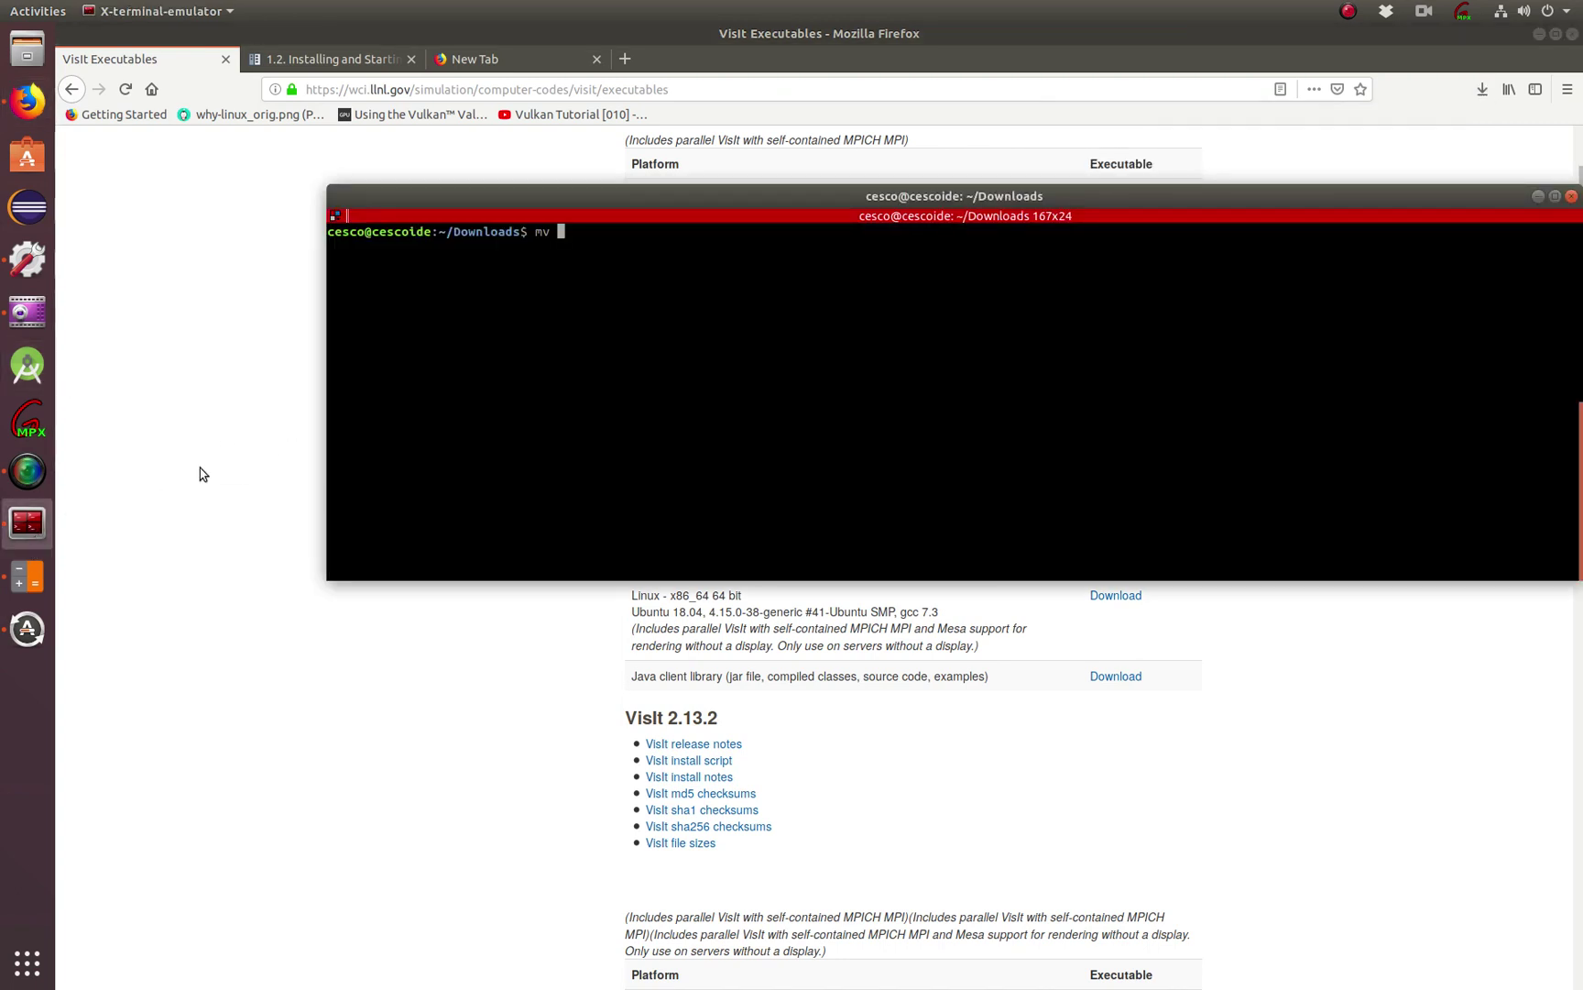
{"action": "type", "text": "visit"}
{"action": "key", "text": "Tab"}
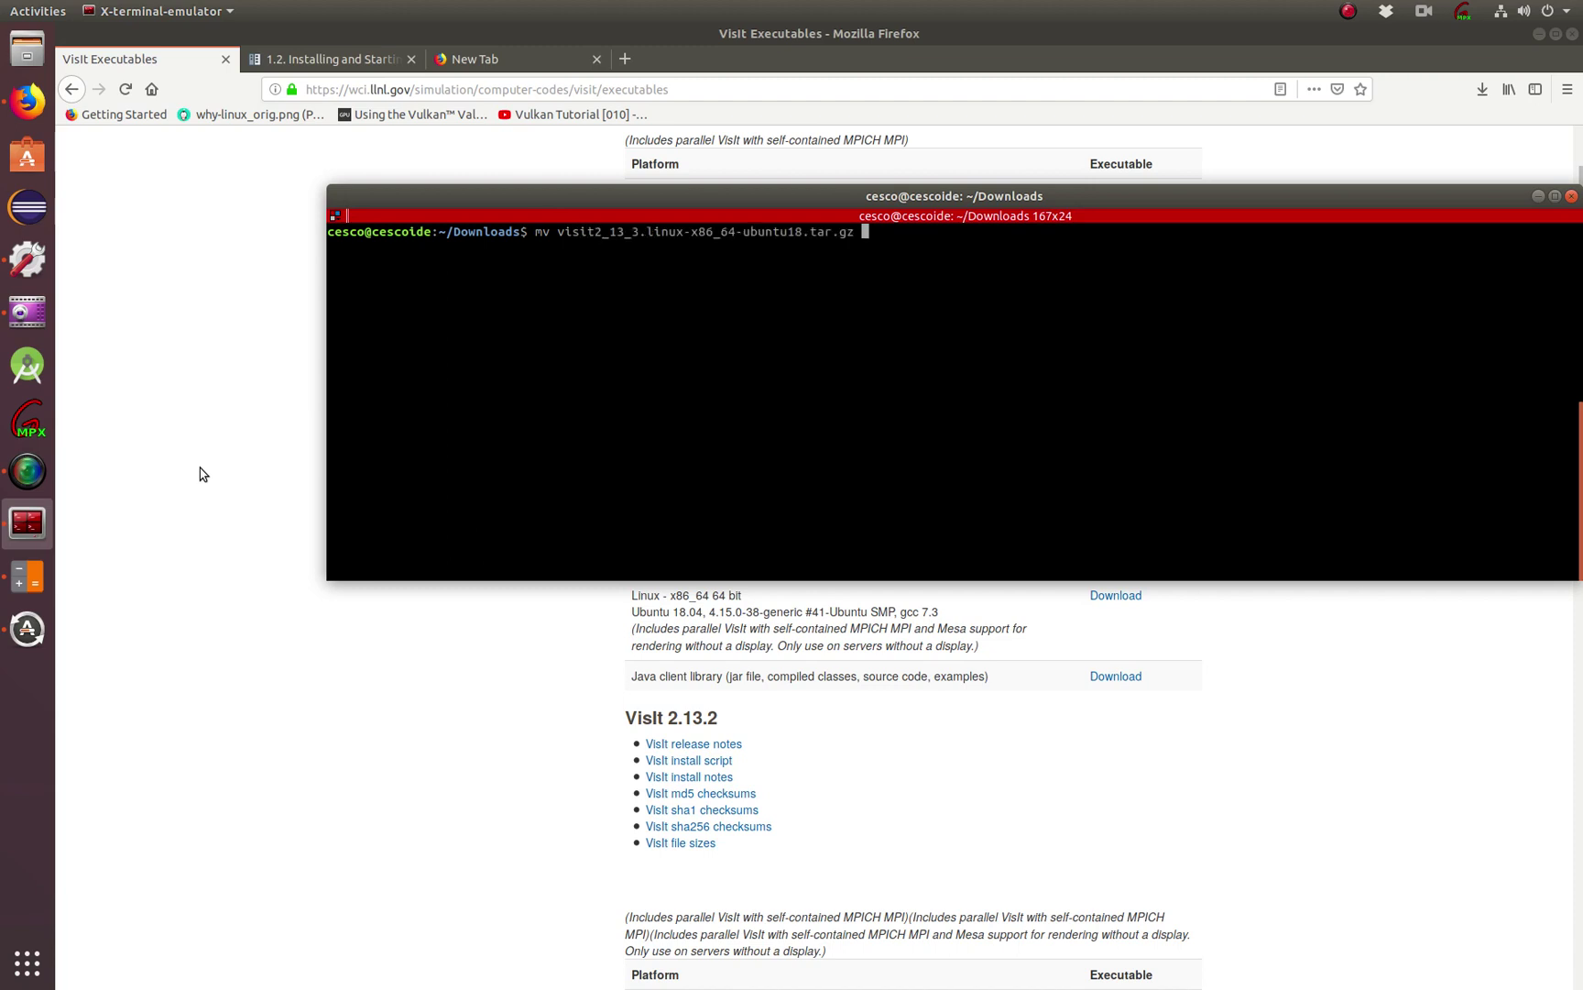
{"action": "key", "text": "BackSpace"}
{"action": "key", "text": "BackSpace"}
{"action": "key", "text": "BackSpace"}
{"action": "key", "text": "BackSpace"}
{"action": "key", "text": "BackSpace"}
{"action": "key", "text": "BackSpace"}
{"action": "key", "text": "BackSpace"}
{"action": "key", "text": "BackSpace"}
{"action": "key", "text": "BackSpace"}
{"action": "key", "text": "BackSpace"}
{"action": "key", "text": "BackSpace"}
{"action": "key", "text": "BackSpace"}
{"action": "key", "text": "BackSpace"}
{"action": "key", "text": "BackSpace"}
{"action": "key", "text": "BackSpace"}
{"action": "key", "text": "BackSpace"}
{"action": "key", "text": "BackSpace"}
{"action": "key", "text": "BackSpace"}
{"action": "key", "text": "BackSpace"}
{"action": "key", "text": "BackSpace"}
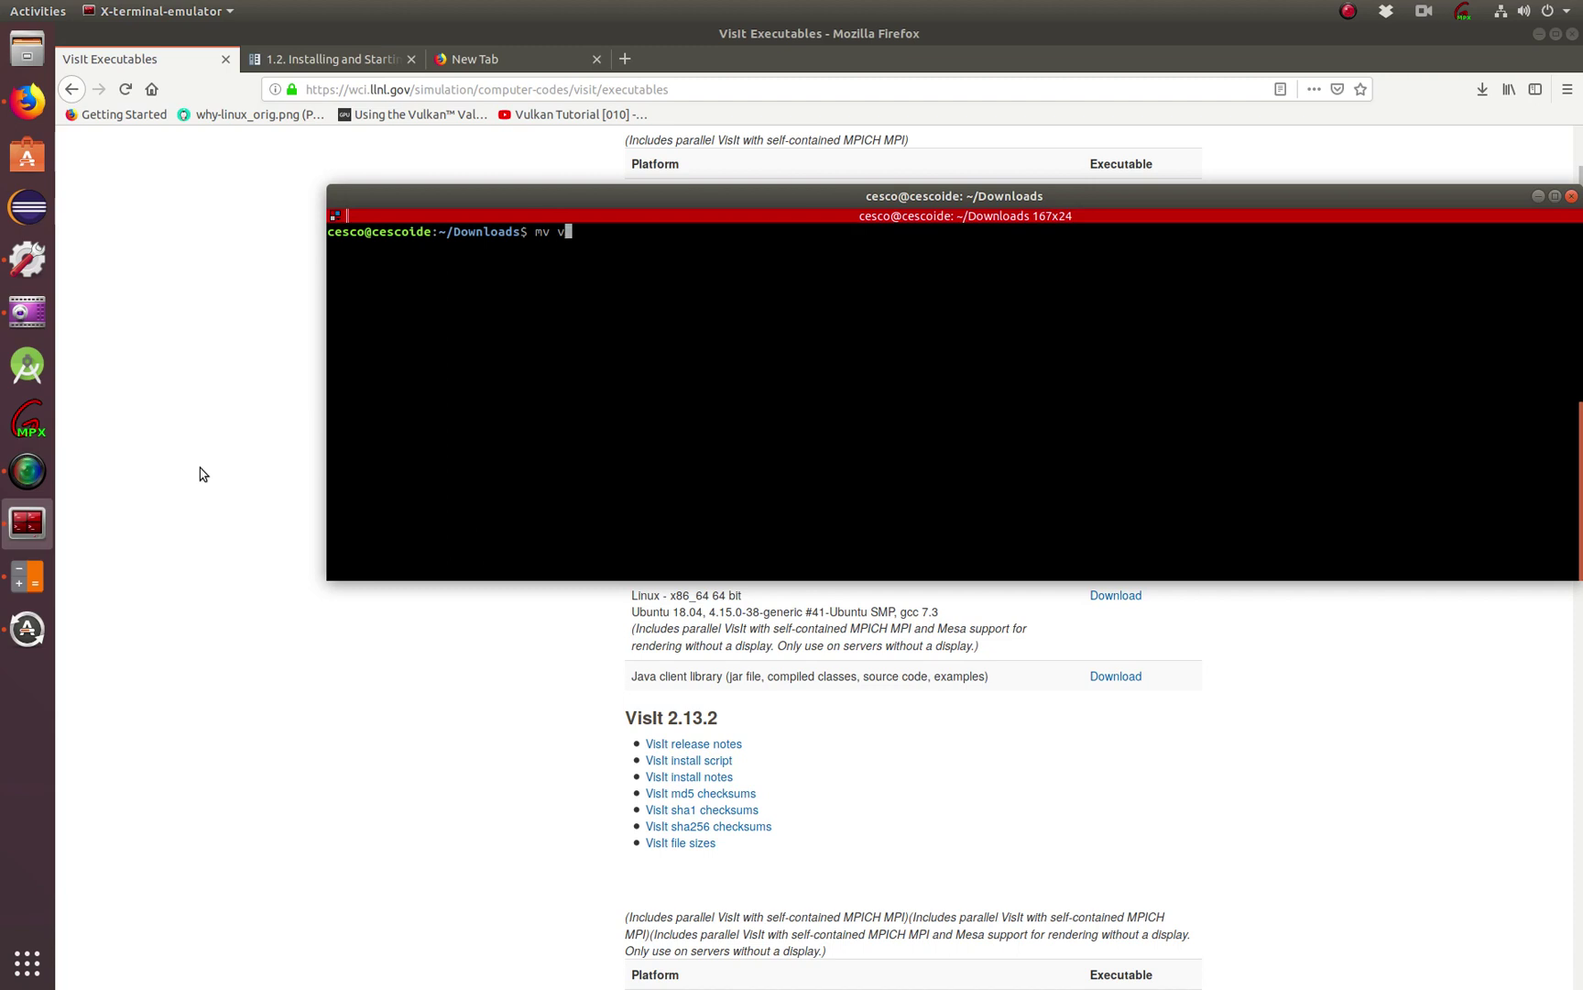
{"action": "key", "text": "BackSpace"}
{"action": "key", "text": "BackSpace"}
{"action": "key", "text": "BackSpace"}
{"action": "key", "text": "BackSpace"}
{"action": "type", "text": "cd .."}
{"action": "key", "text": "Return"}
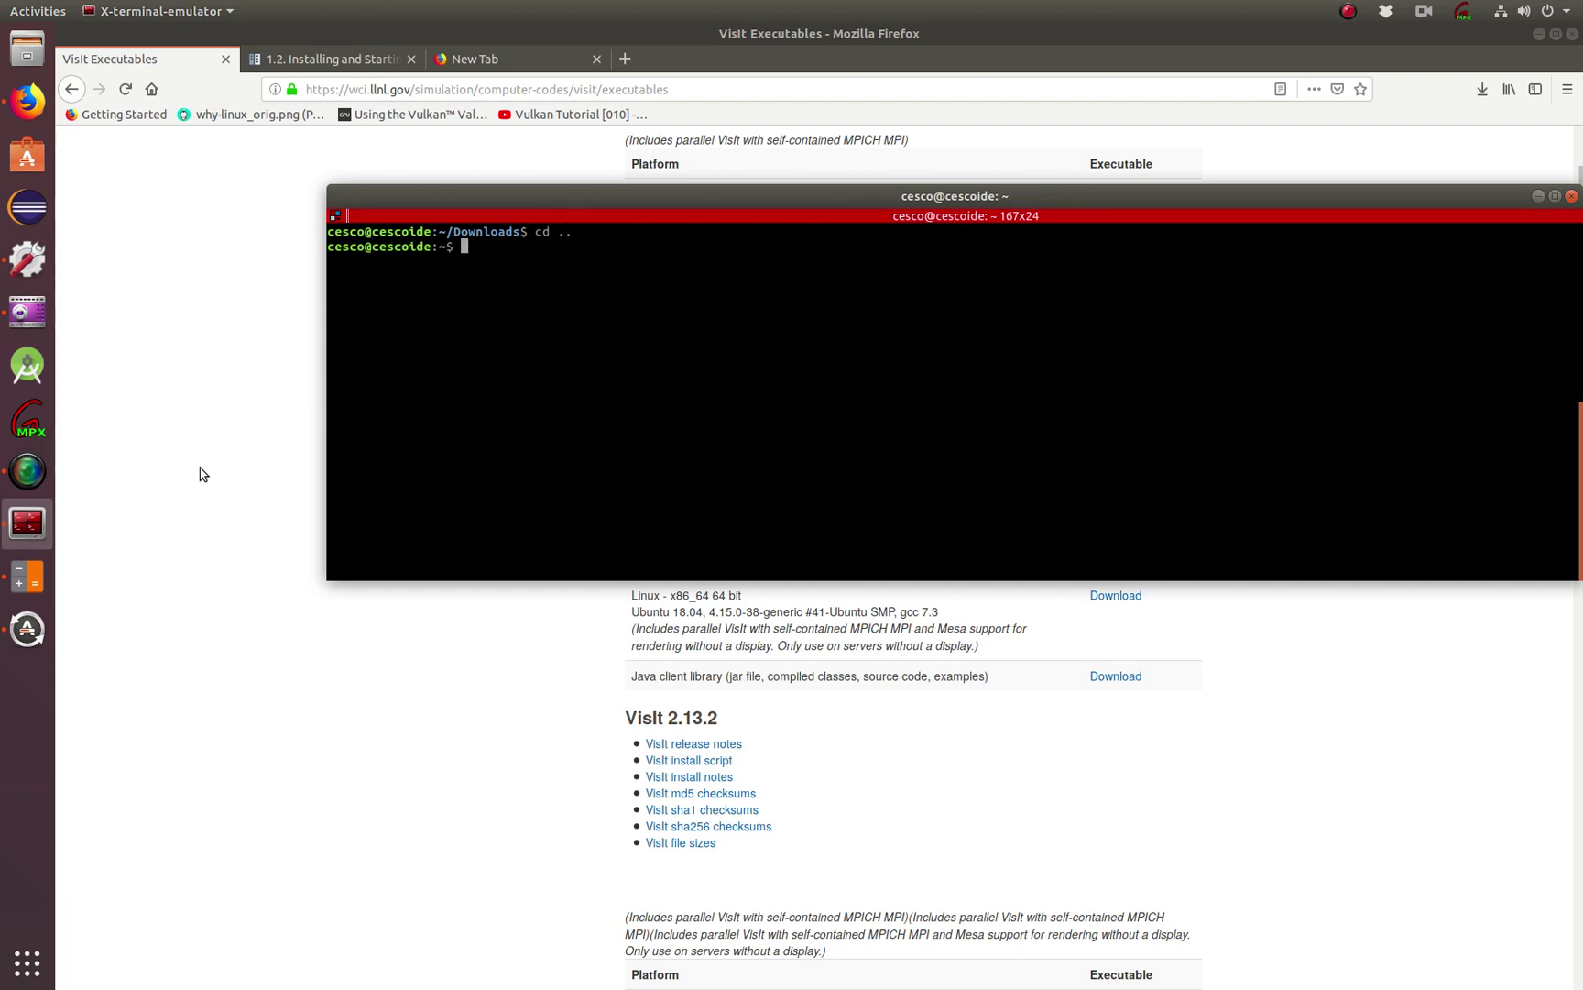
{"action": "type", "text": "mkdir visit"}
{"action": "key", "text": "Return"}
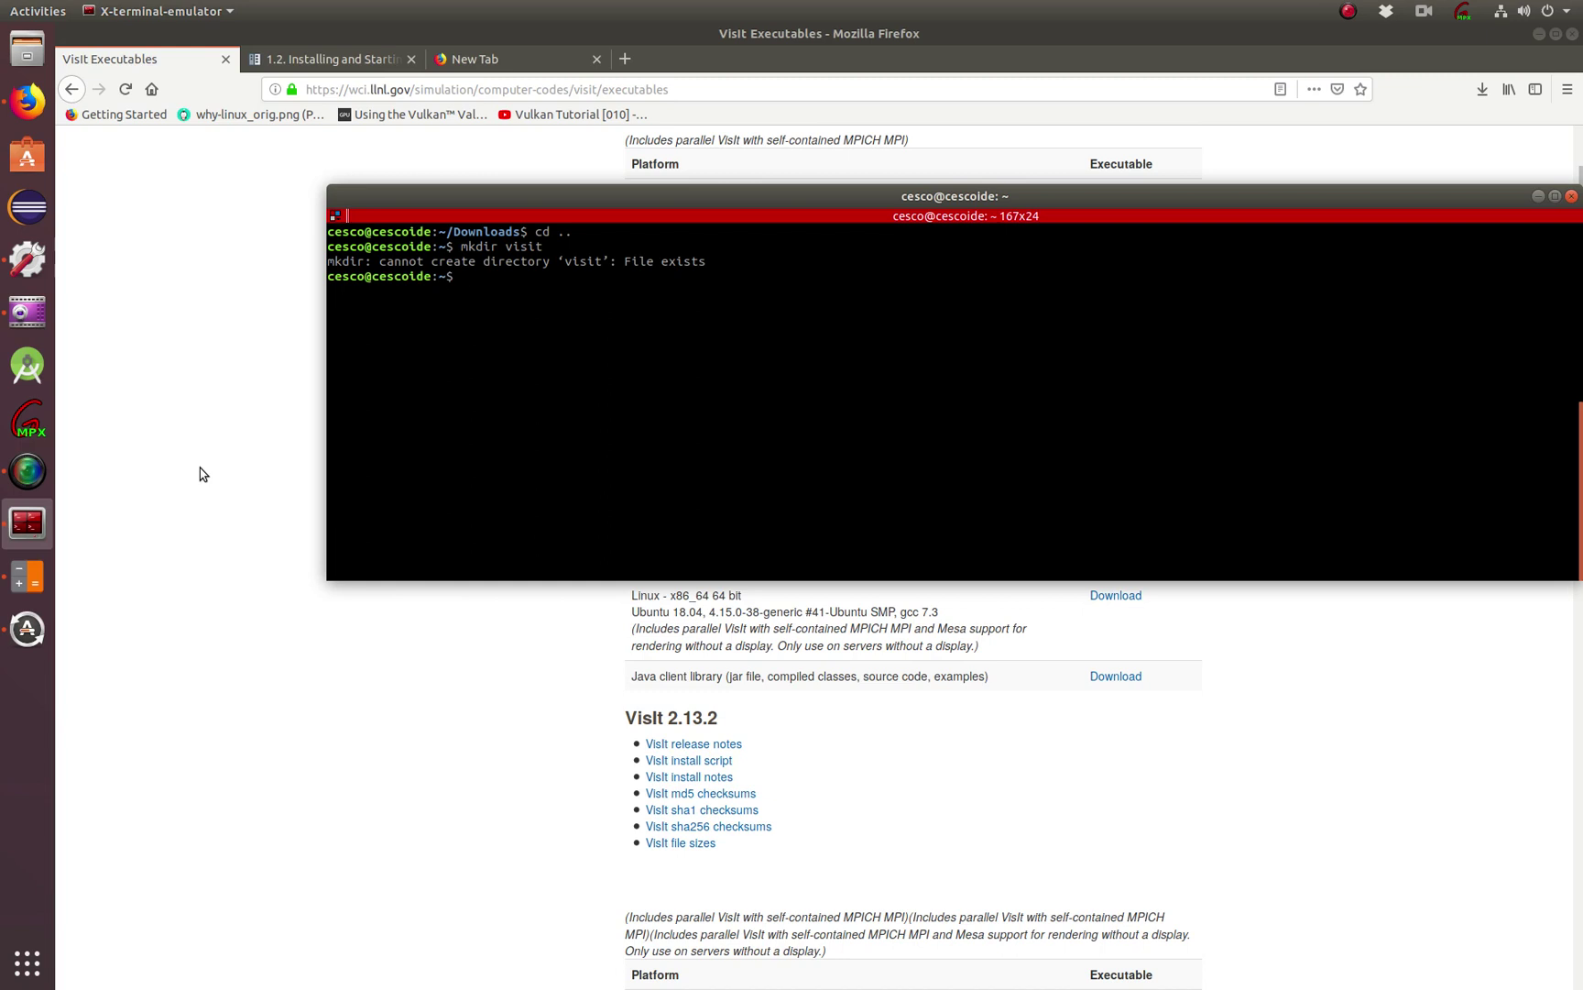
Enter ~/Downloads and move visit2_13_3.linux-x86_64-ubuntu18.tar.gz into ../visit/
{"action": "type", "text": "cd "}
{"action": "type", "text": ".."}
{"action": "type", "text": "."}
{"action": "key", "text": "BackSpace"}
{"action": "type", "text": "Dow"}
{"action": "key", "text": "Tab"}
{"action": "key", "text": "Return"}
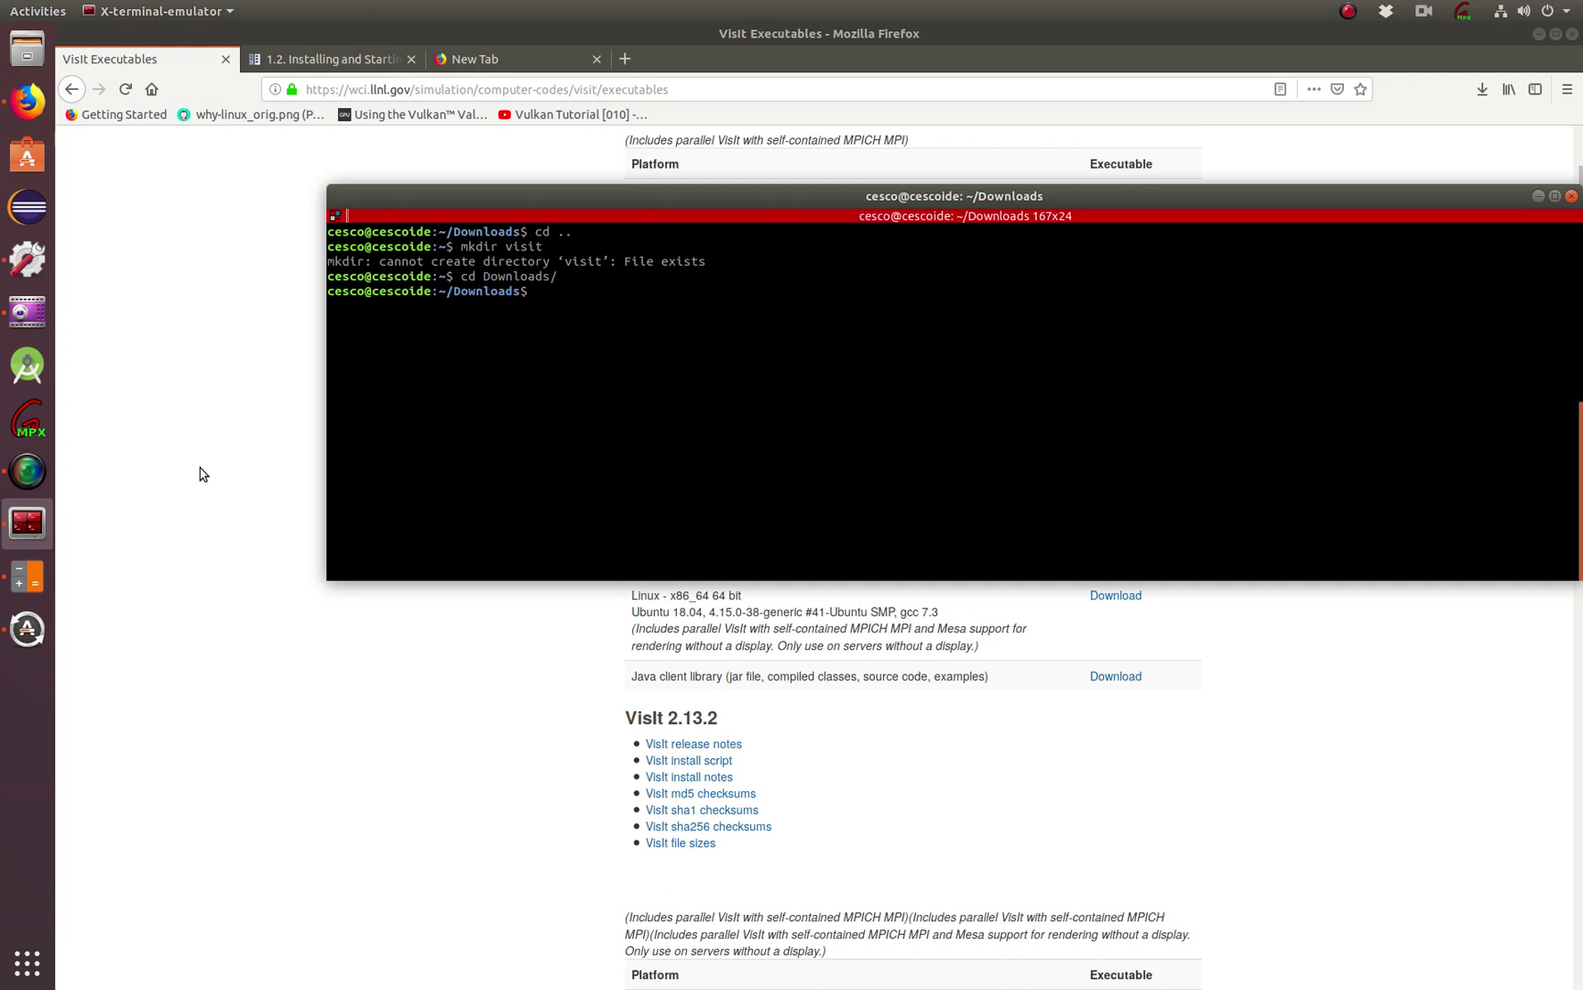
{"action": "type", "text": "c"}
{"action": "key", "text": "BackSpace"}
{"action": "type", "text": "mv visit2_13_3.linux-x86_64-ubuntu18.tar.gz "}
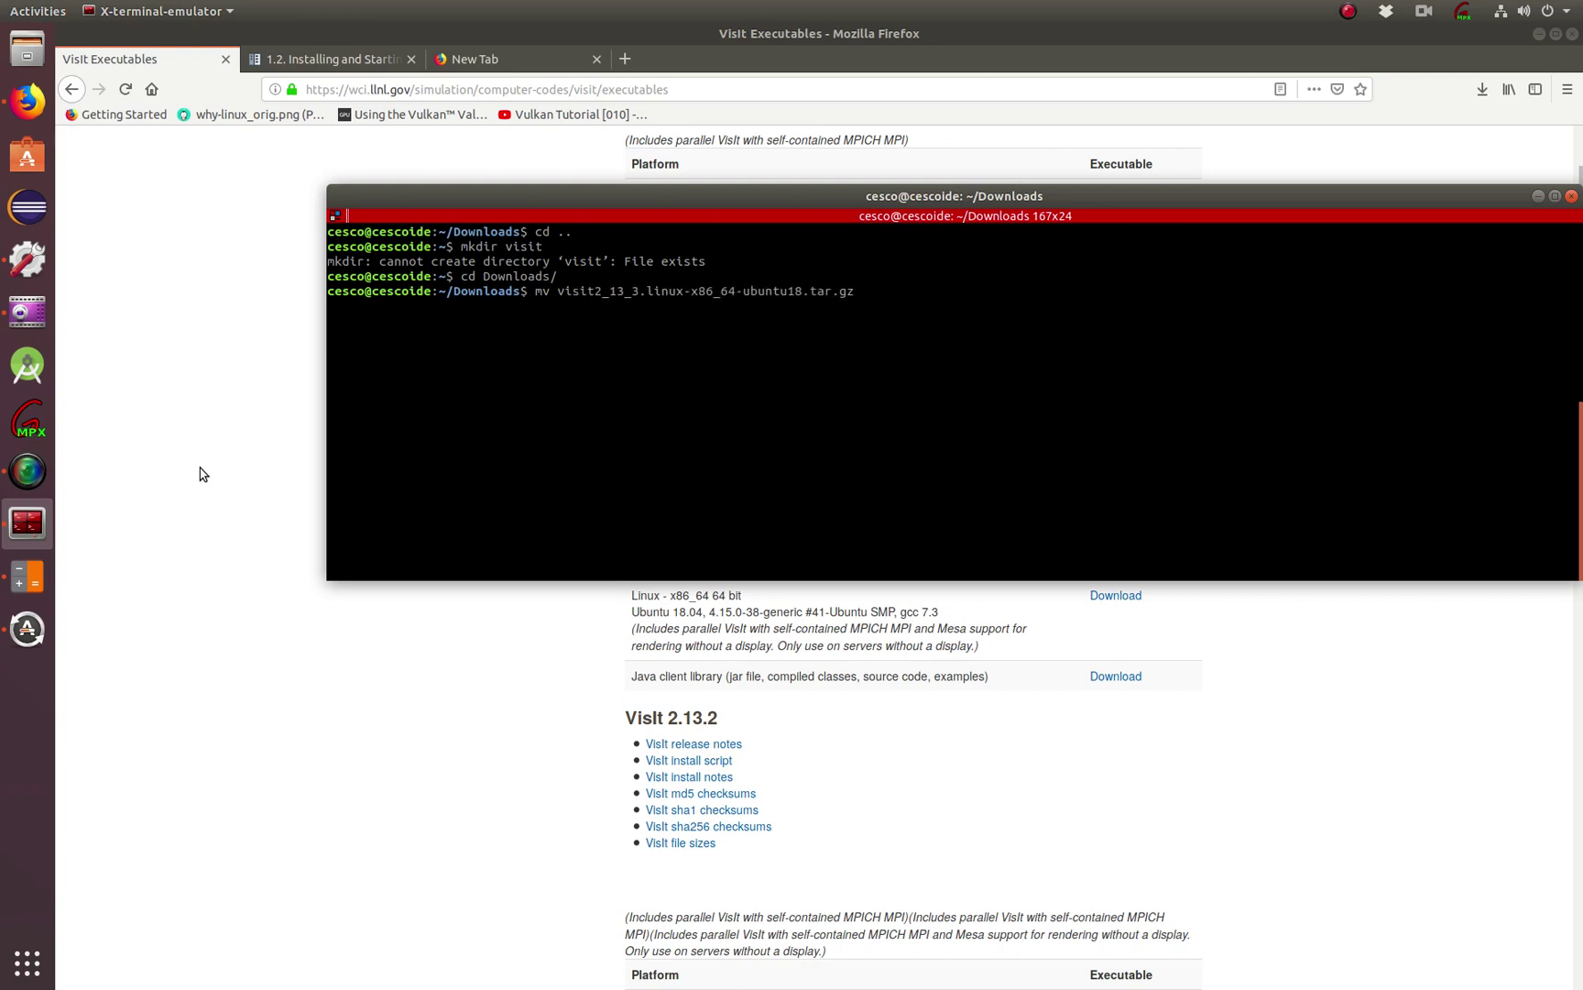
{"action": "type", "text": "../visit"}
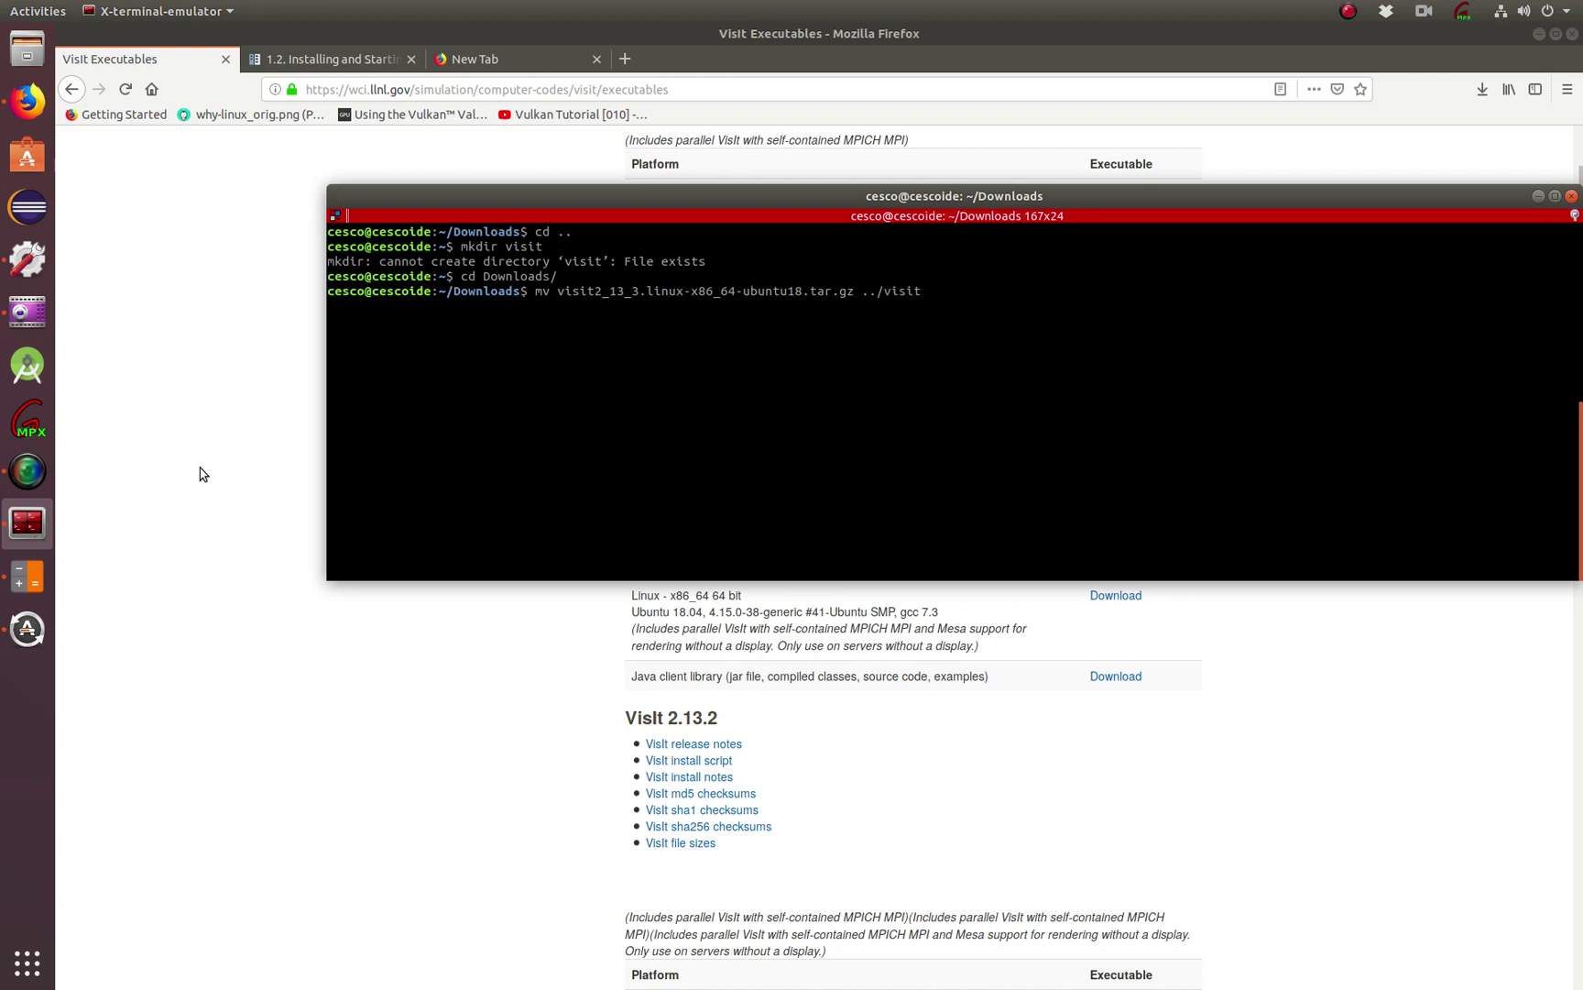
{"action": "type", "text": "/"}
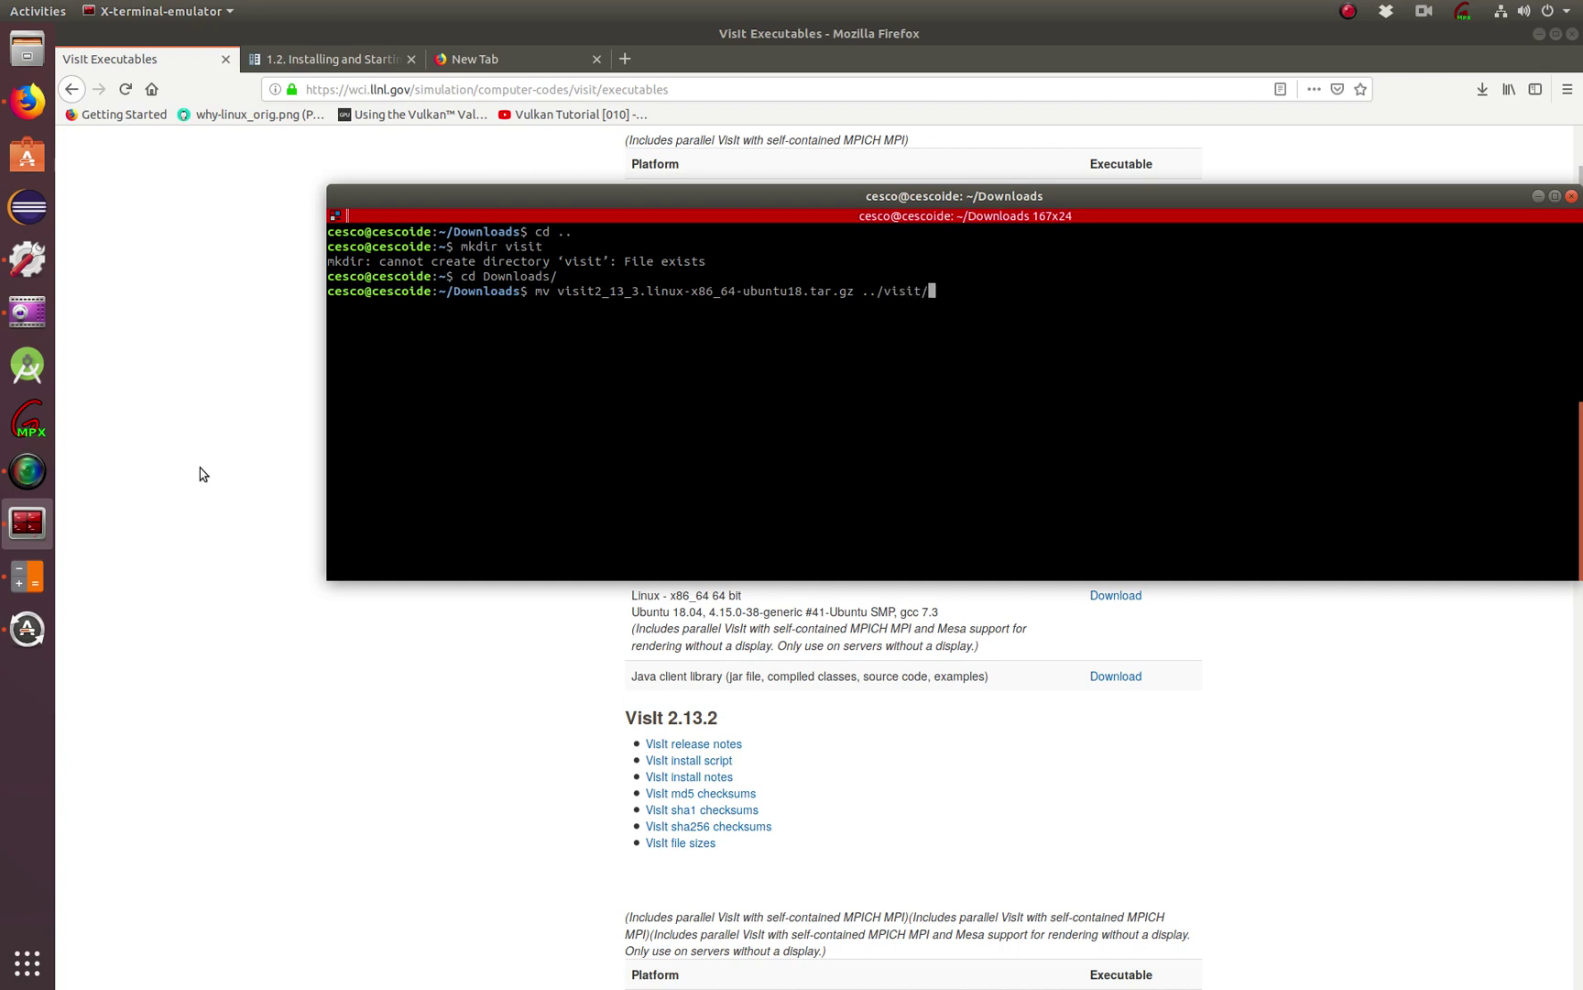
{"action": "key", "text": "Return"}
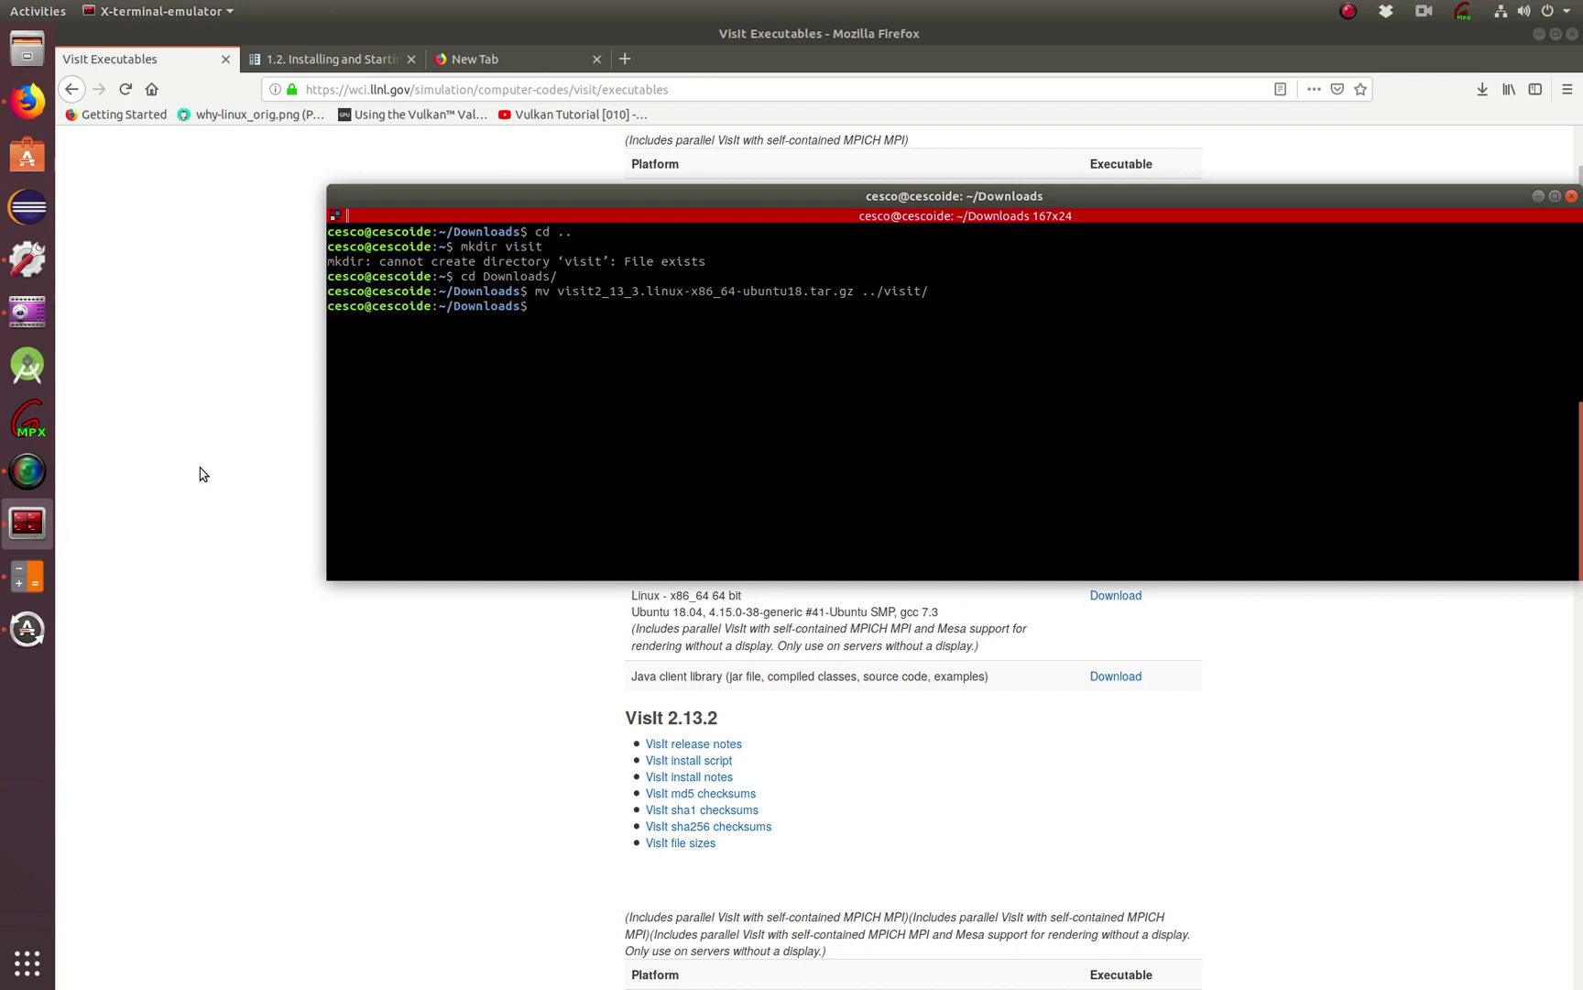
Enter ~/visit, list its contents to see the archive, and clear the screen
{"action": "type", "text": "cd ../visit/"}
{"action": "key", "text": "Return"}
{"action": "type", "text": "ls"}
{"action": "key", "text": "Return"}
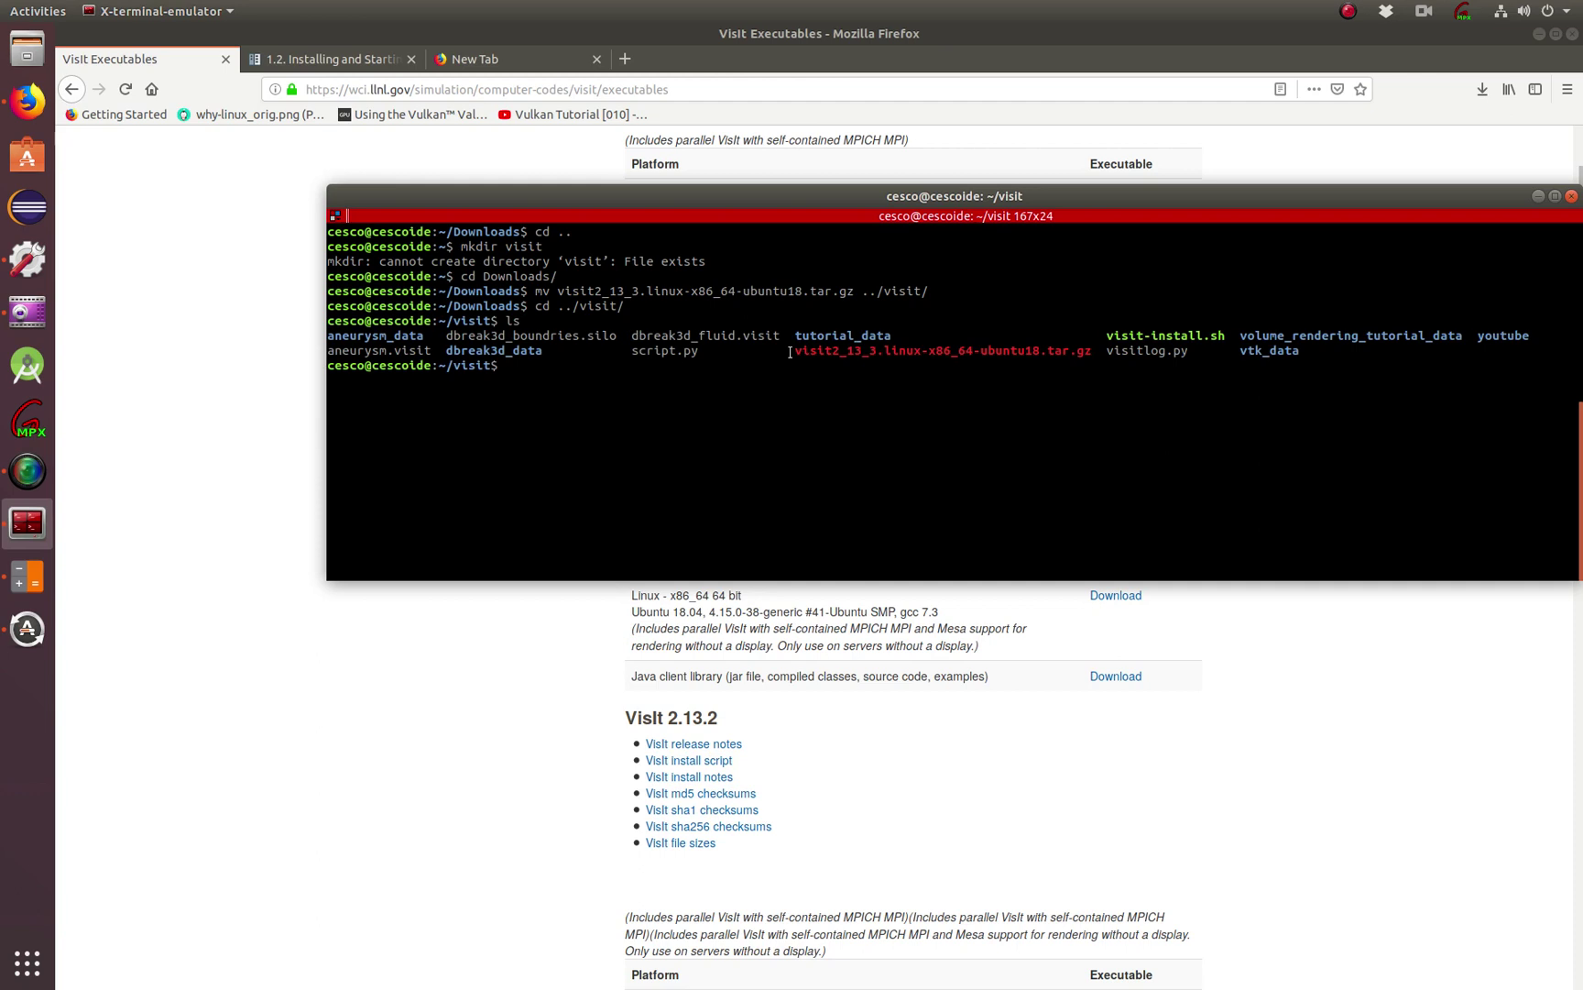
{"action": "left_click_drag", "start_coordinate": [795, 350], "coordinate": [1091, 351]}
{"action": "left_click", "coordinate": [1043, 389]}
{"action": "type", "text": "ls"}
{"action": "key", "text": "Return"}
{"action": "type", "text": "cle"}
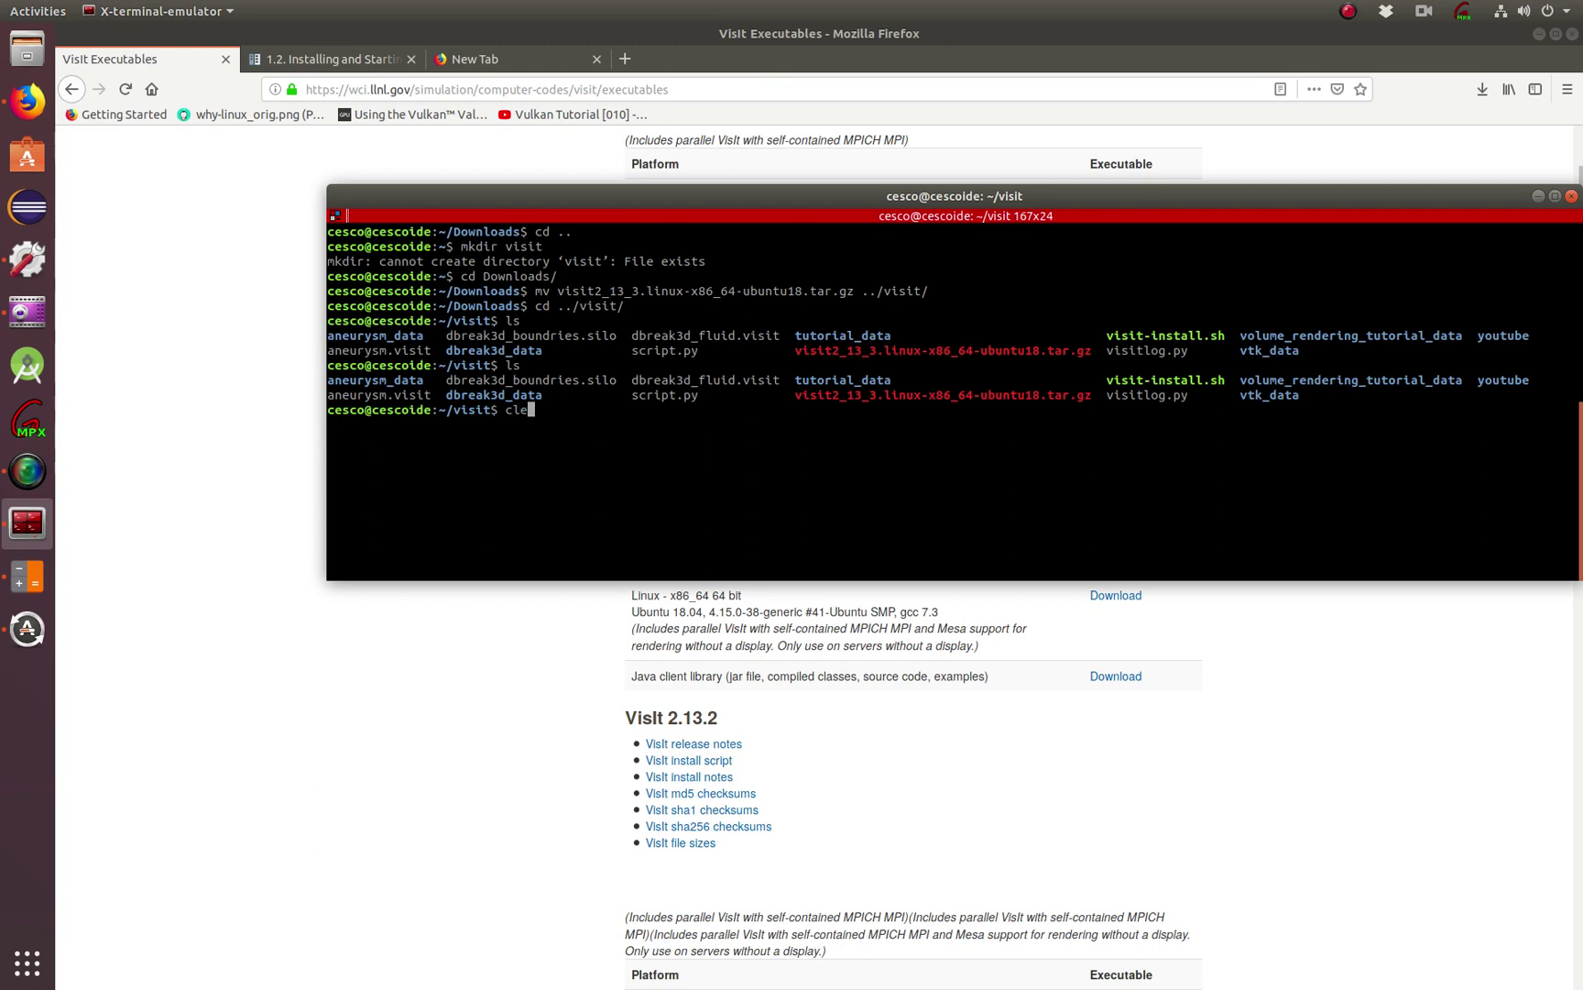
{"action": "type", "text": "ar"}
{"action": "key", "text": "Return"}
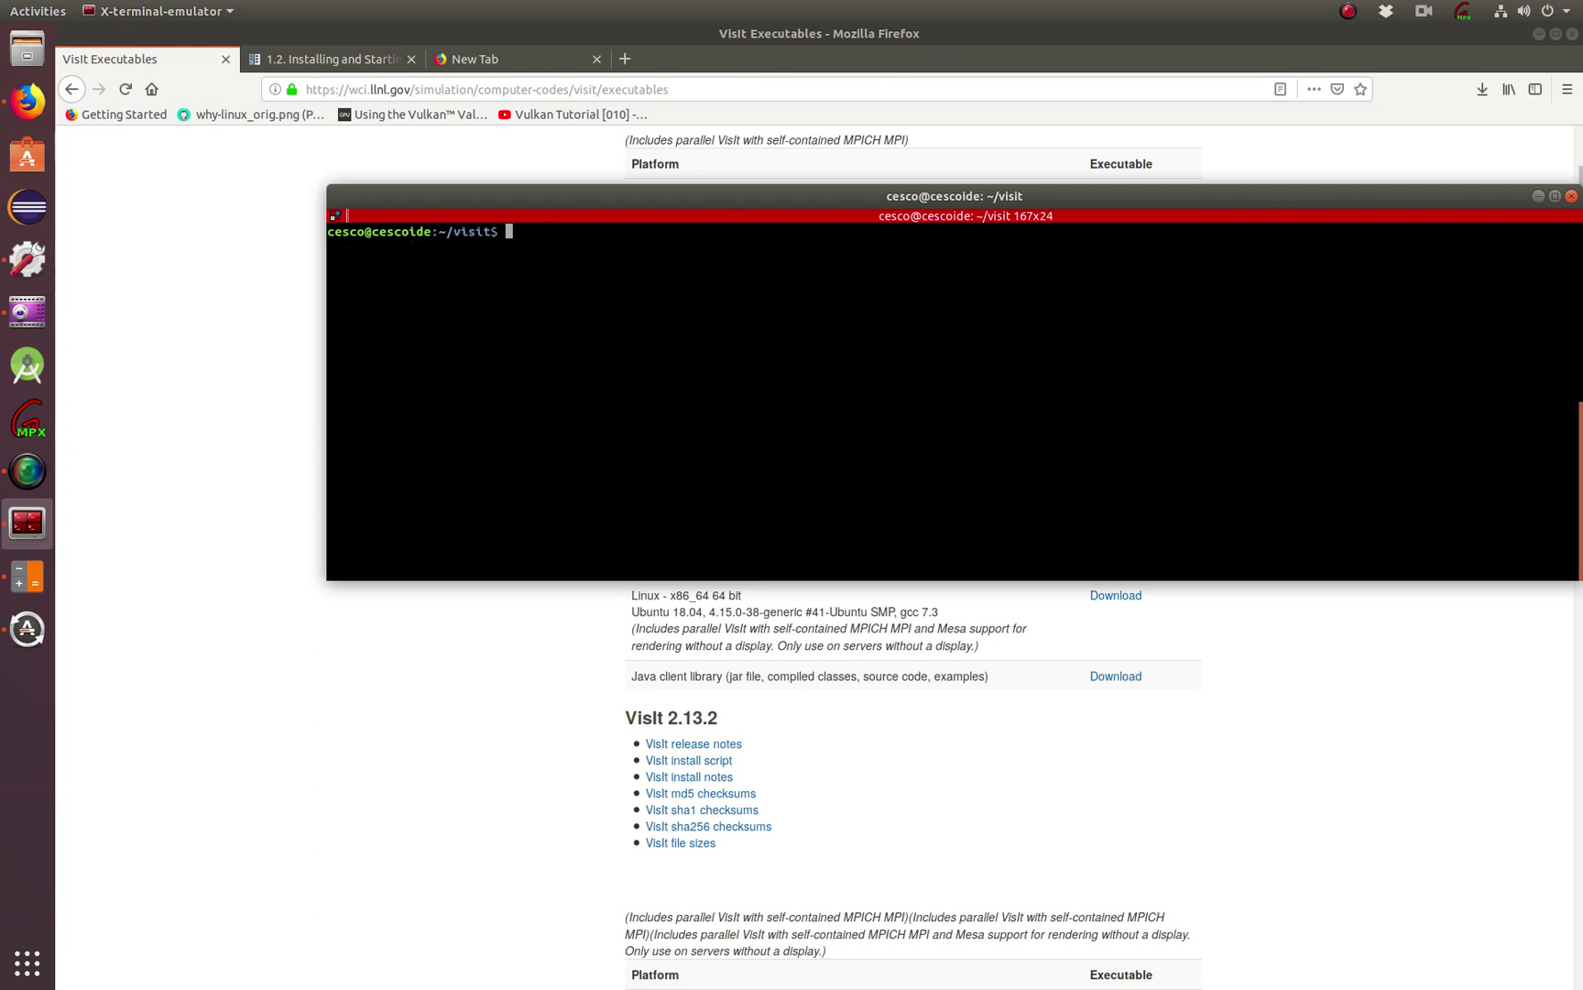
Delete visit-install.sh, confirm with ls that the archive remains, and clear the screen
{"action": "type", "text": "rm visit"}
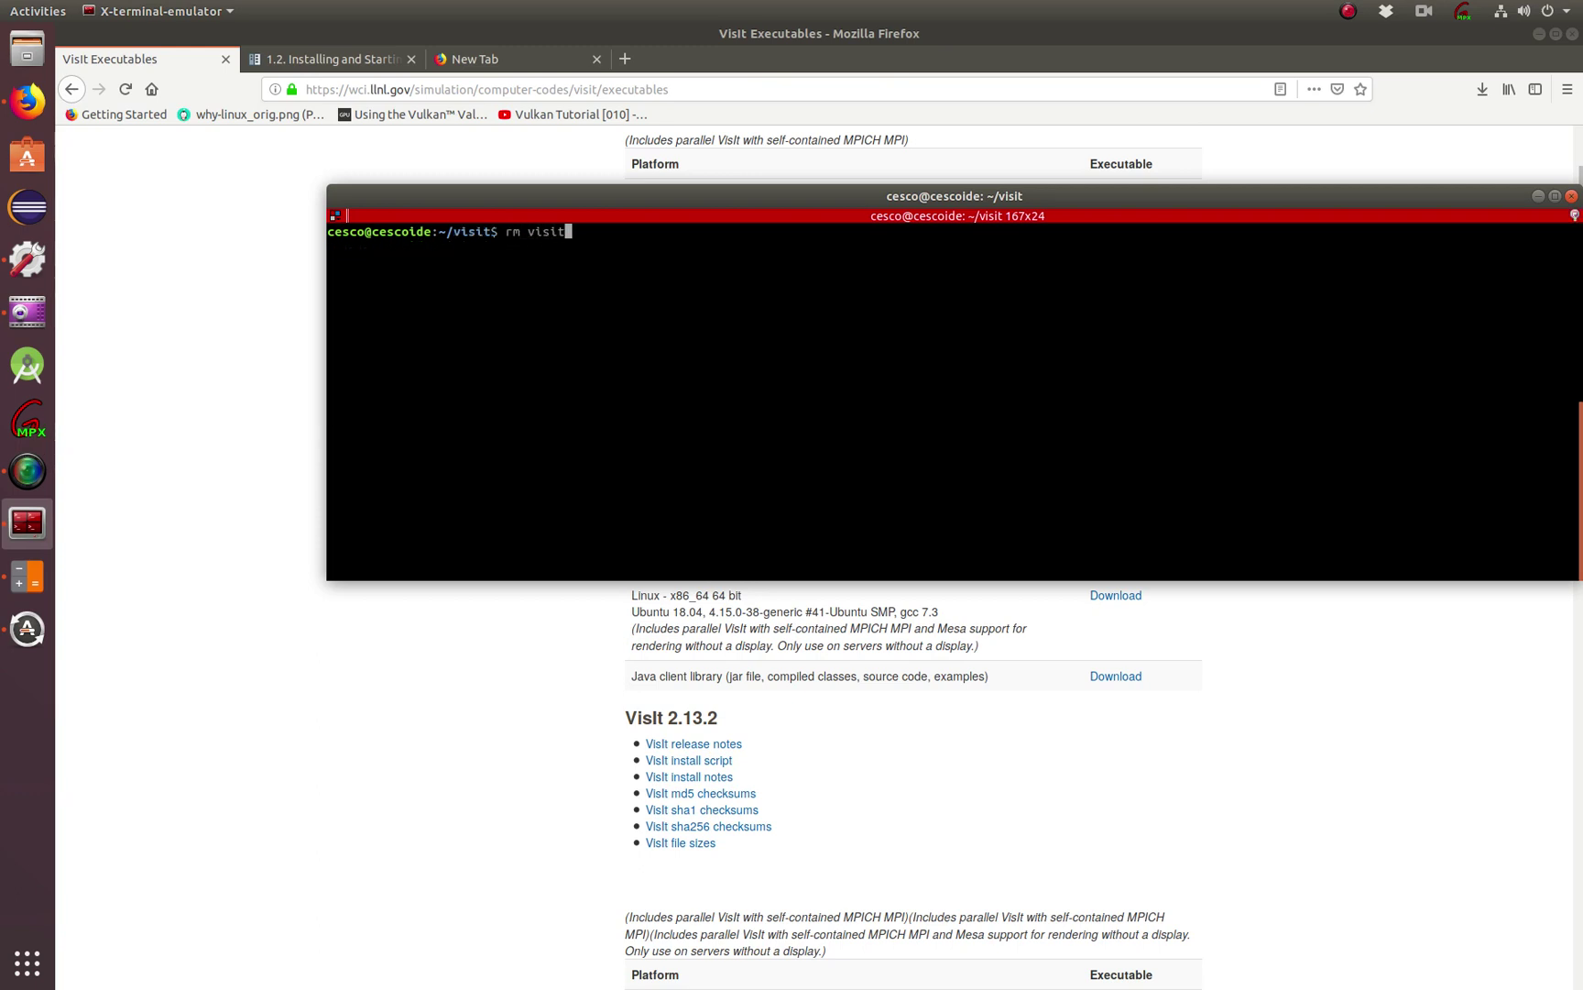
{"action": "type", "text": "-i"}
{"action": "key", "text": "Tab"}
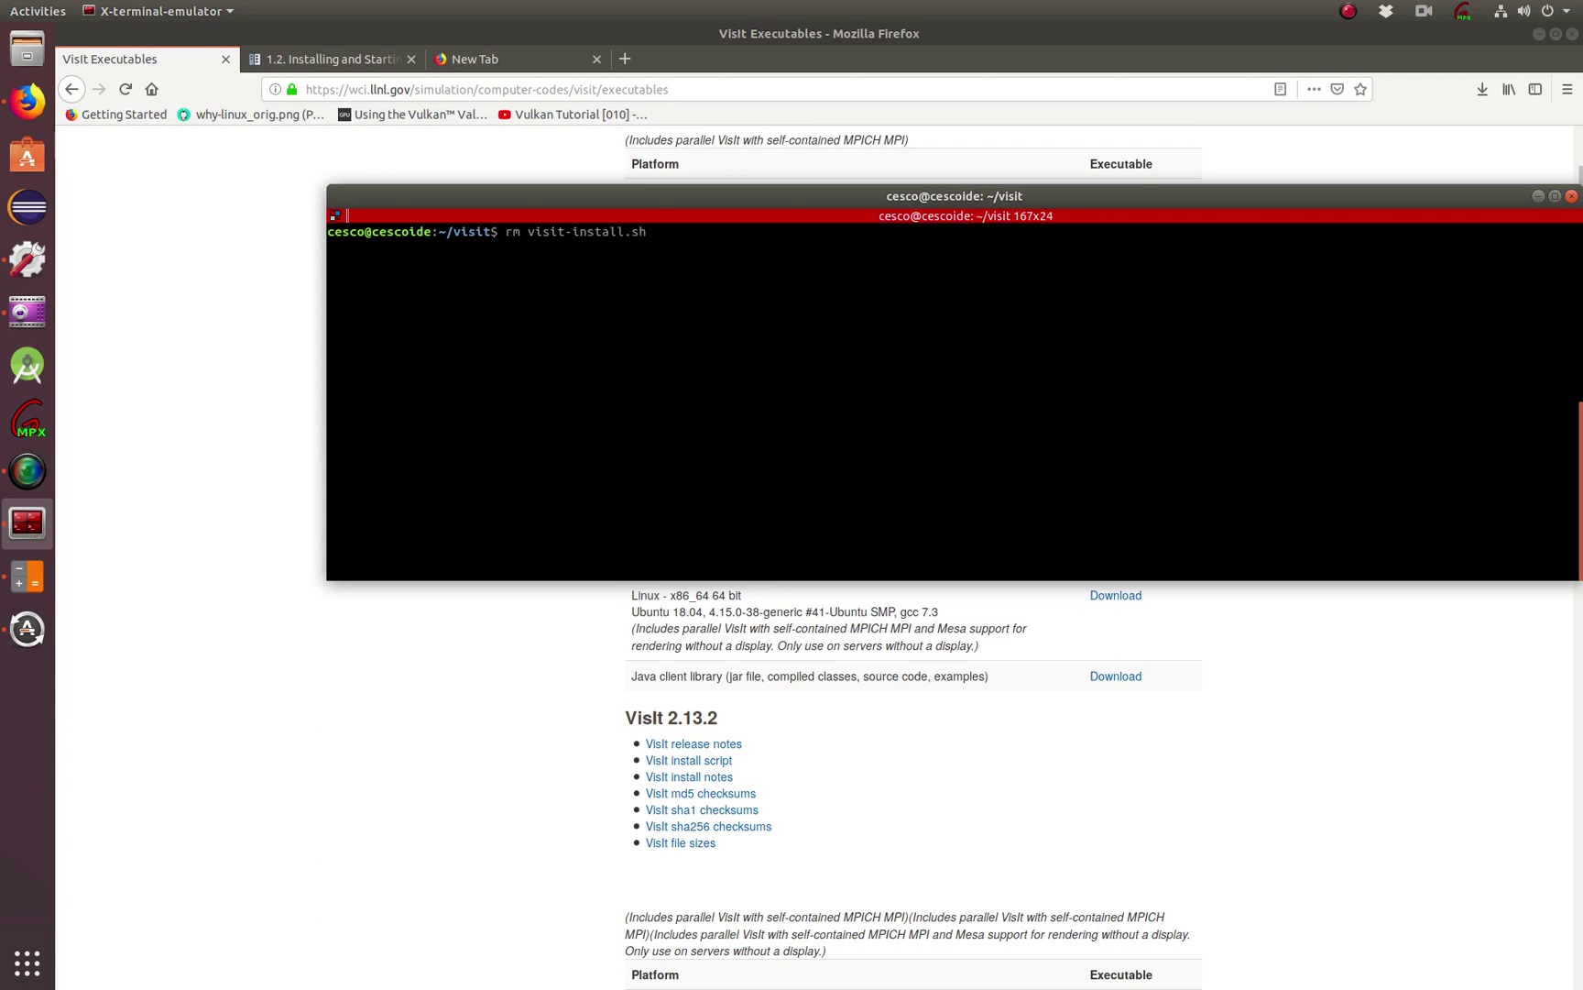
{"action": "key", "text": "Return"}
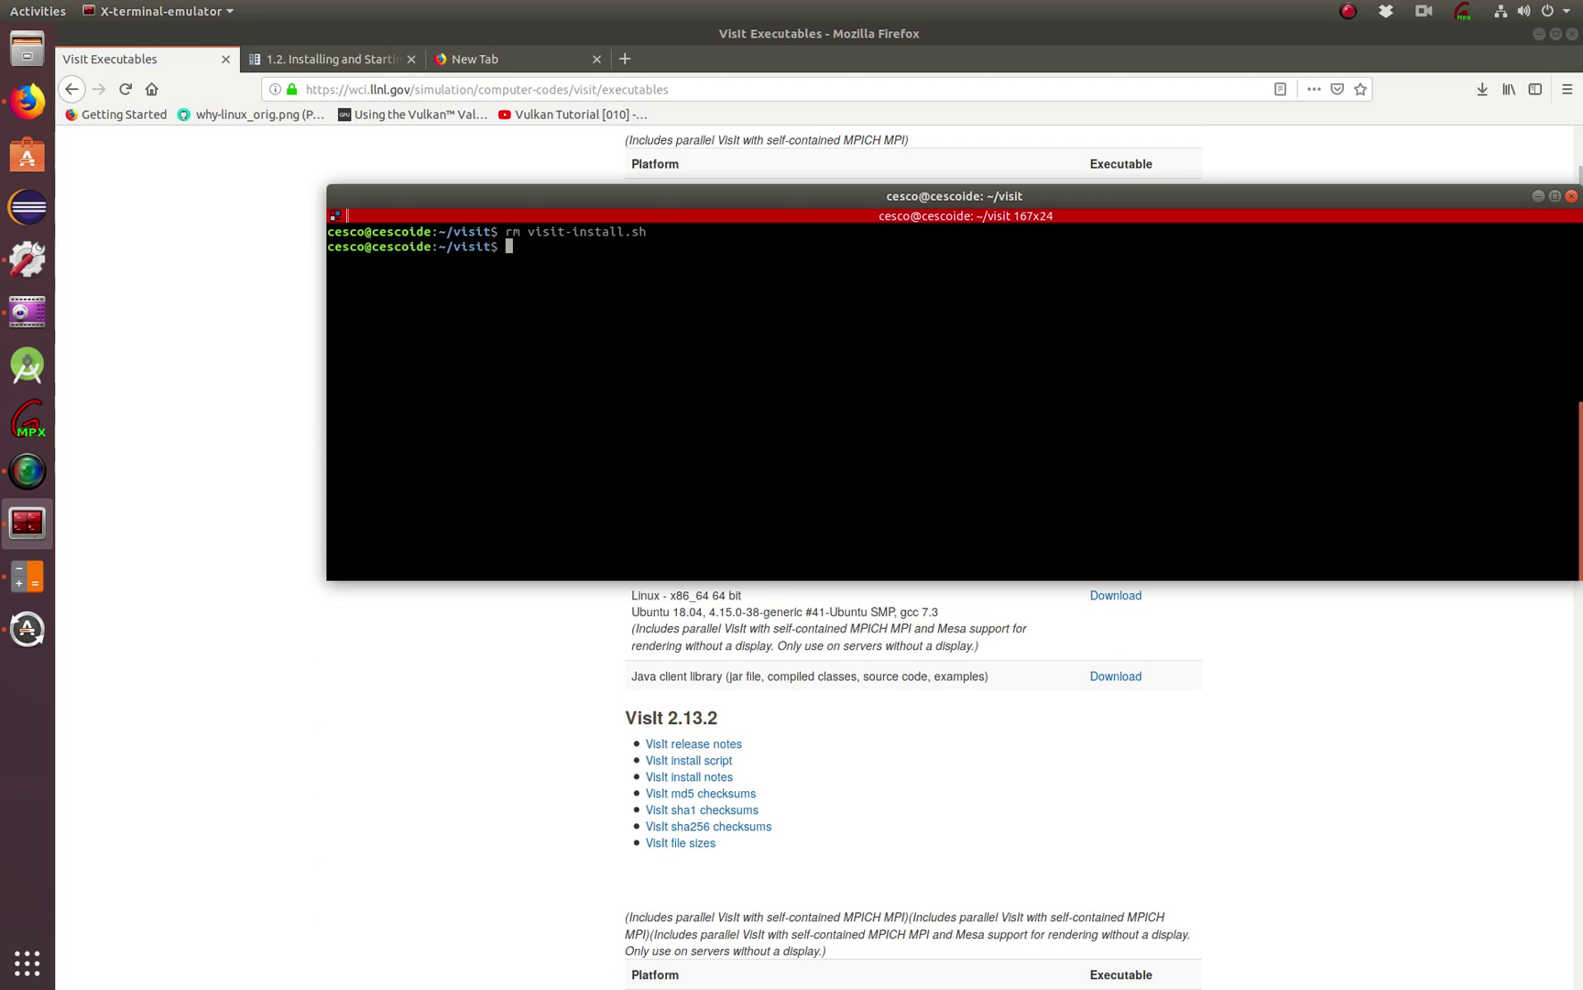
{"action": "type", "text": "ls"}
{"action": "key", "text": "Return"}
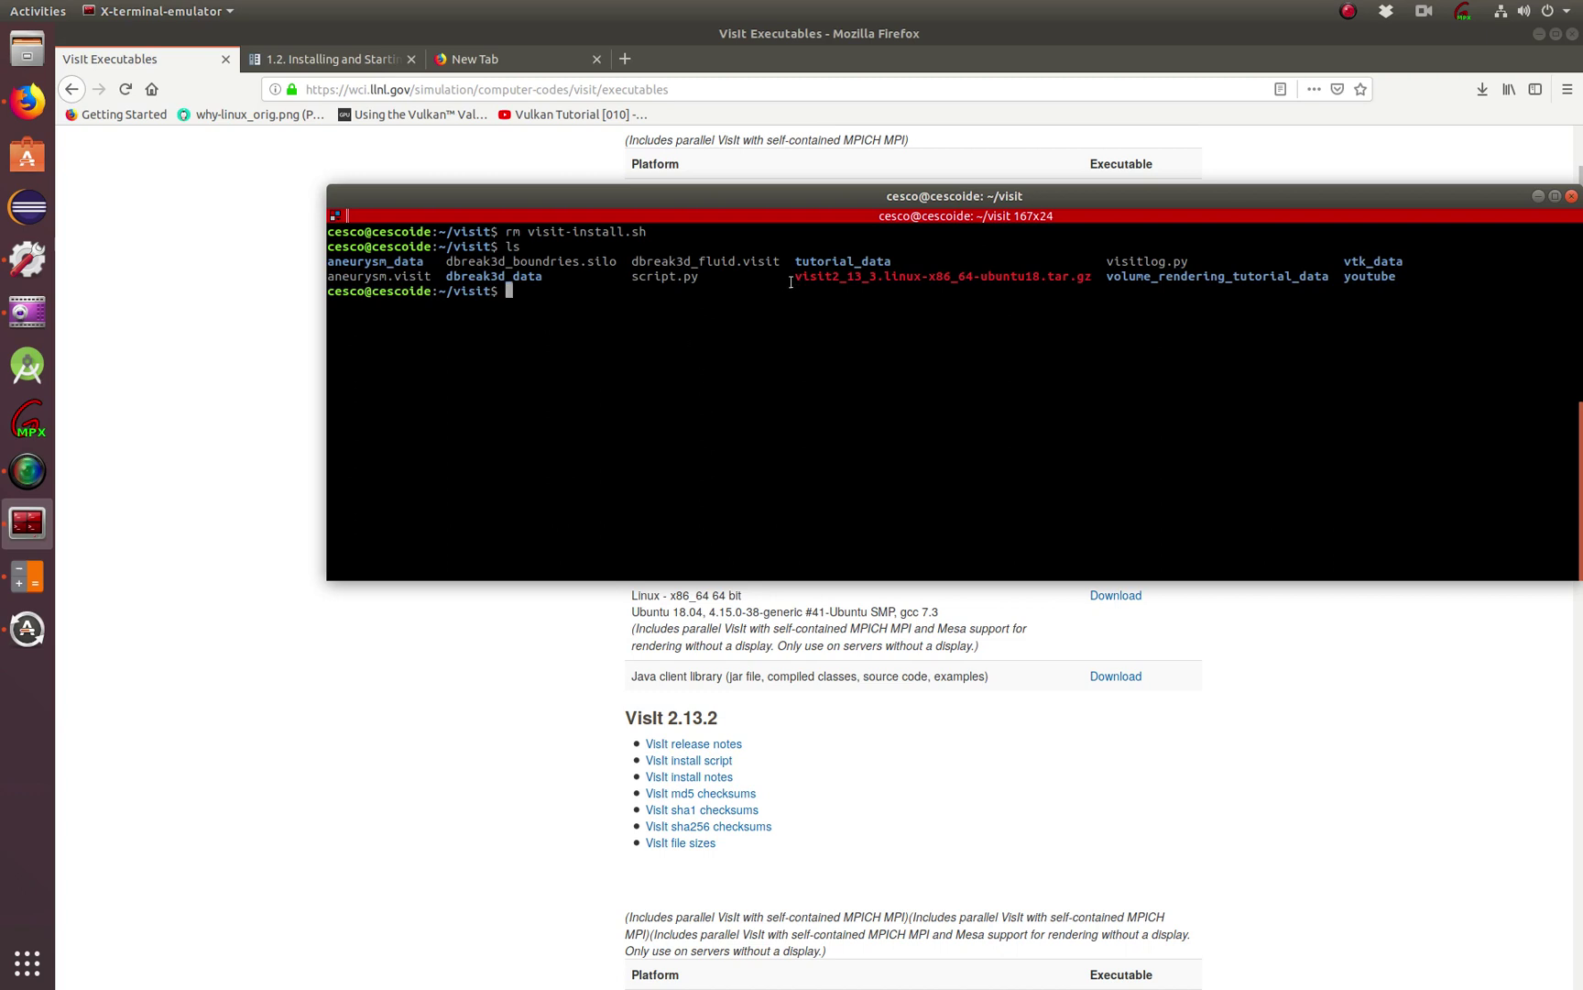
{"action": "left_click_drag", "start_coordinate": [796, 276], "coordinate": [1092, 277]}
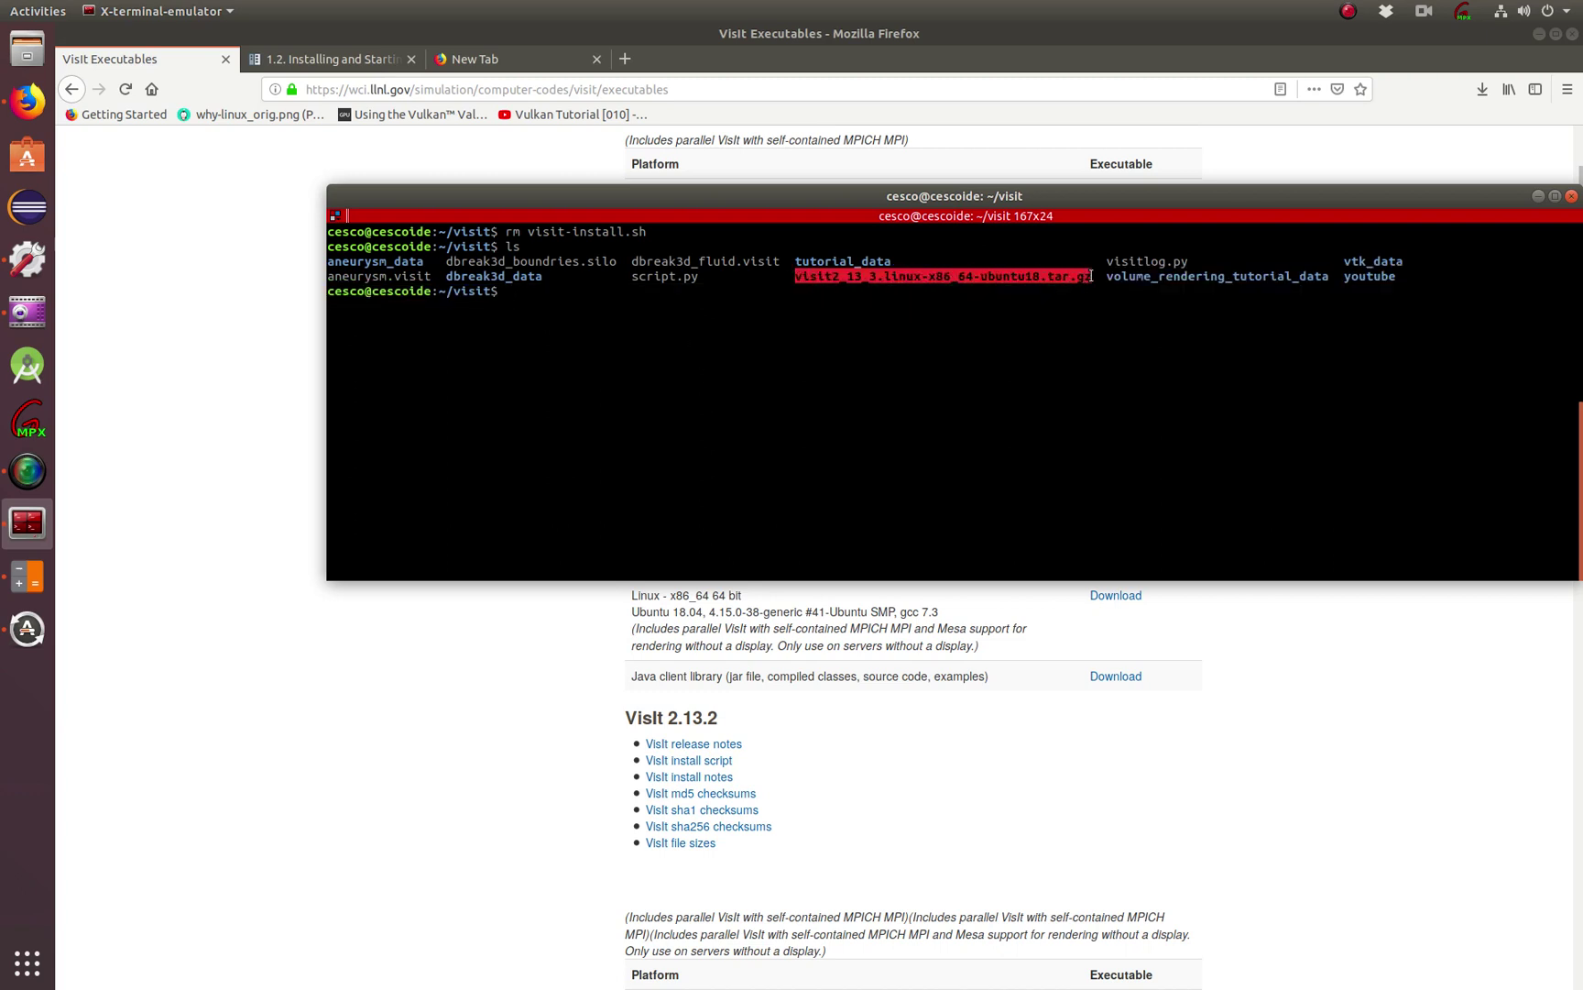
{"action": "left_click", "coordinate": [877, 304]}
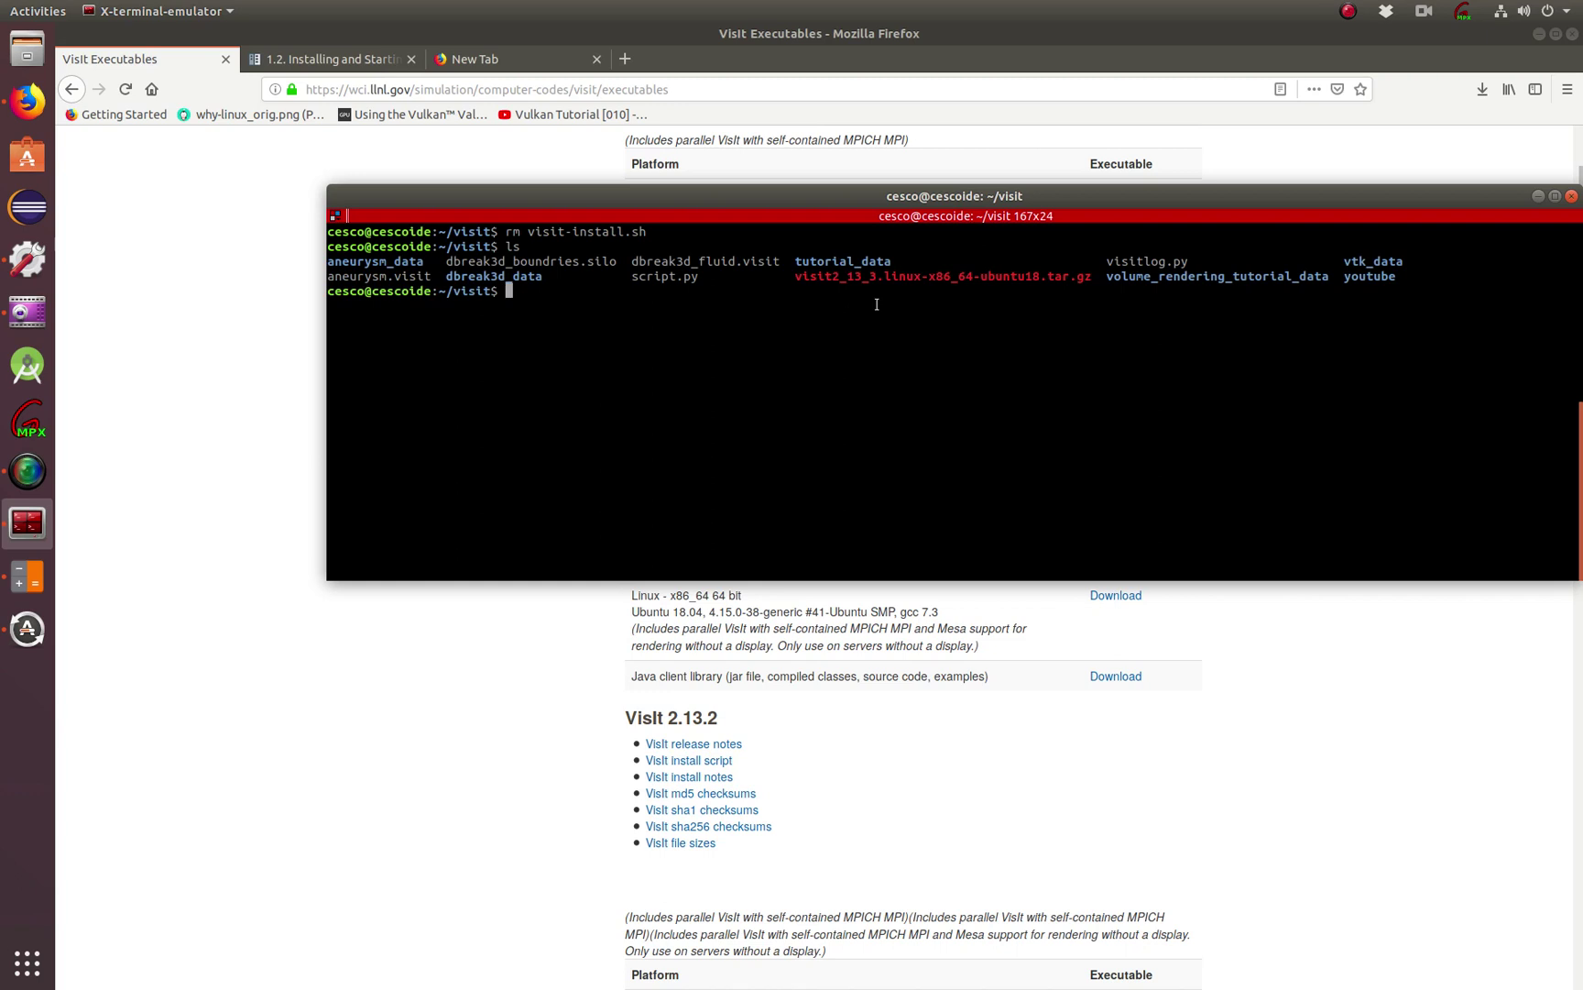
{"action": "type", "text": "clear"}
{"action": "key", "text": "Return"}
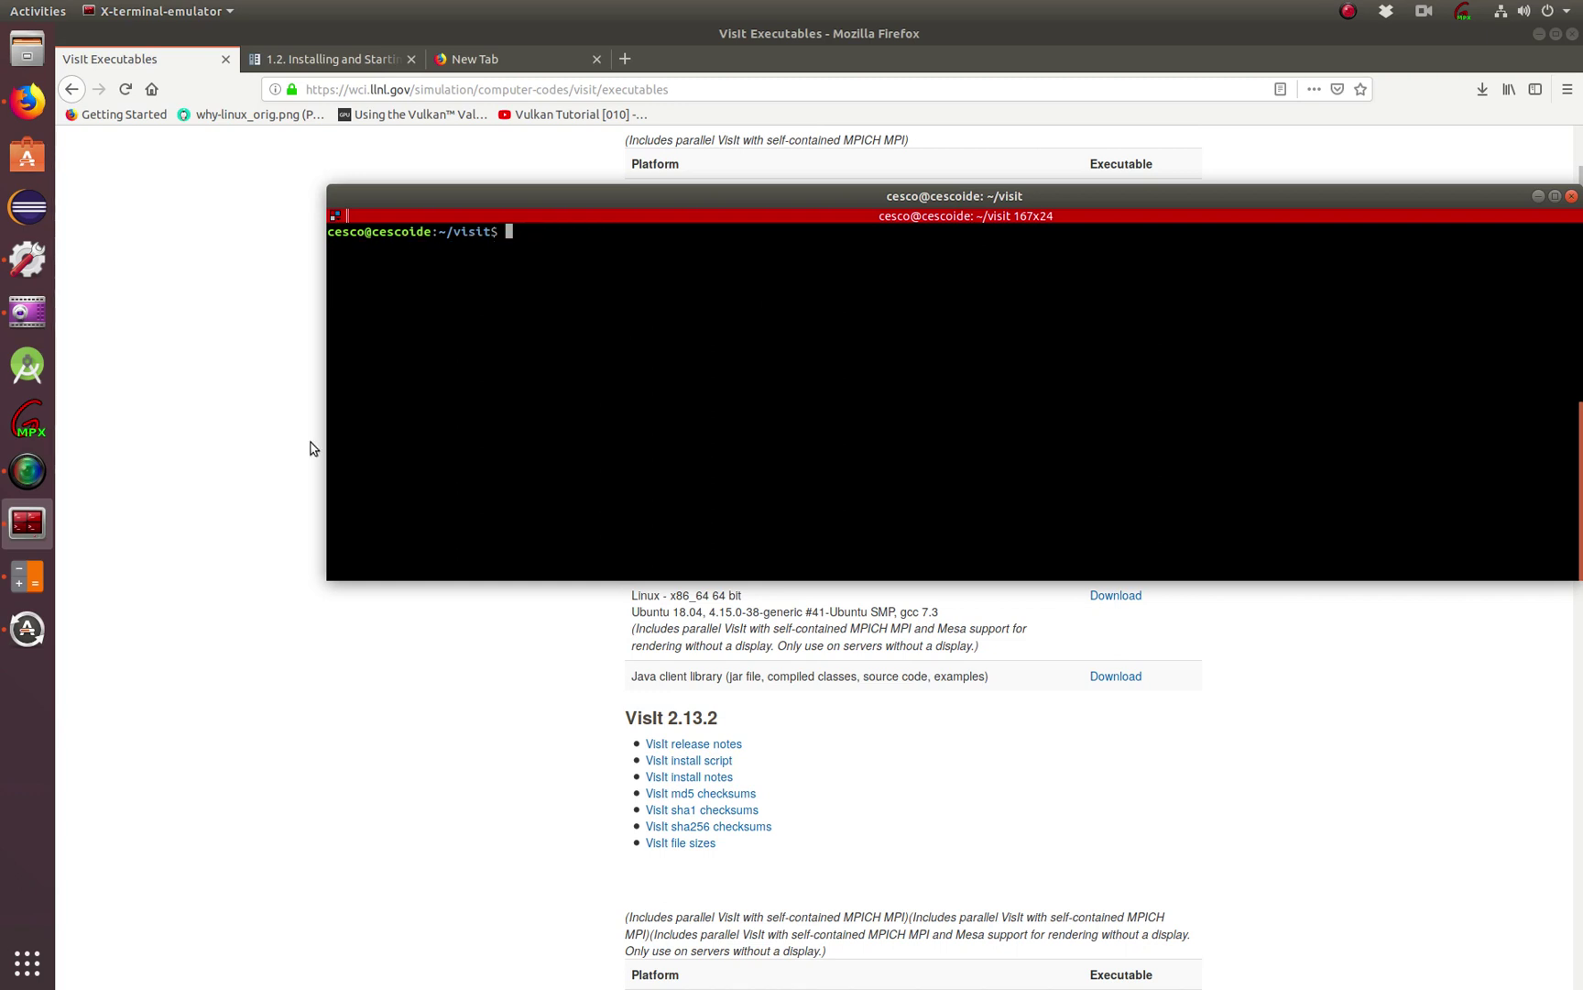
Scroll the Executables page to the VisIt 2.13.3 section and its install script link
{"action": "left_click", "coordinate": [352, 802]}
{"action": "scroll", "coordinate": [552, 806], "scroll_direction": "down", "scroll_amount": 1}
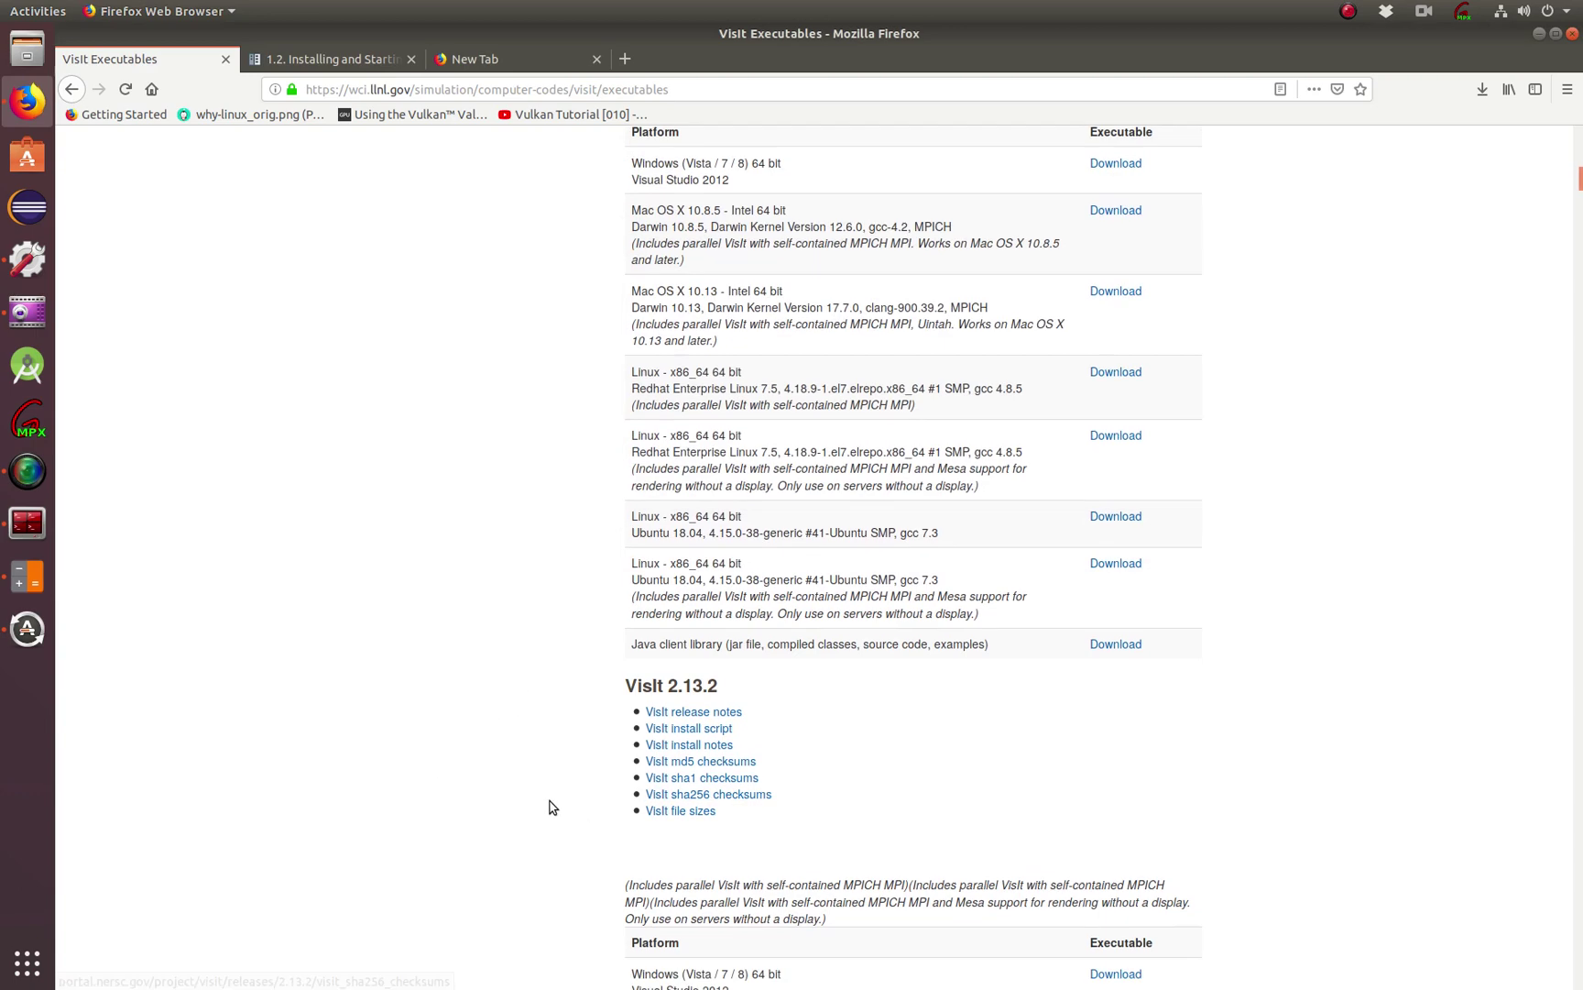
{"action": "scroll", "coordinate": [550, 797], "scroll_direction": "down", "scroll_amount": 4}
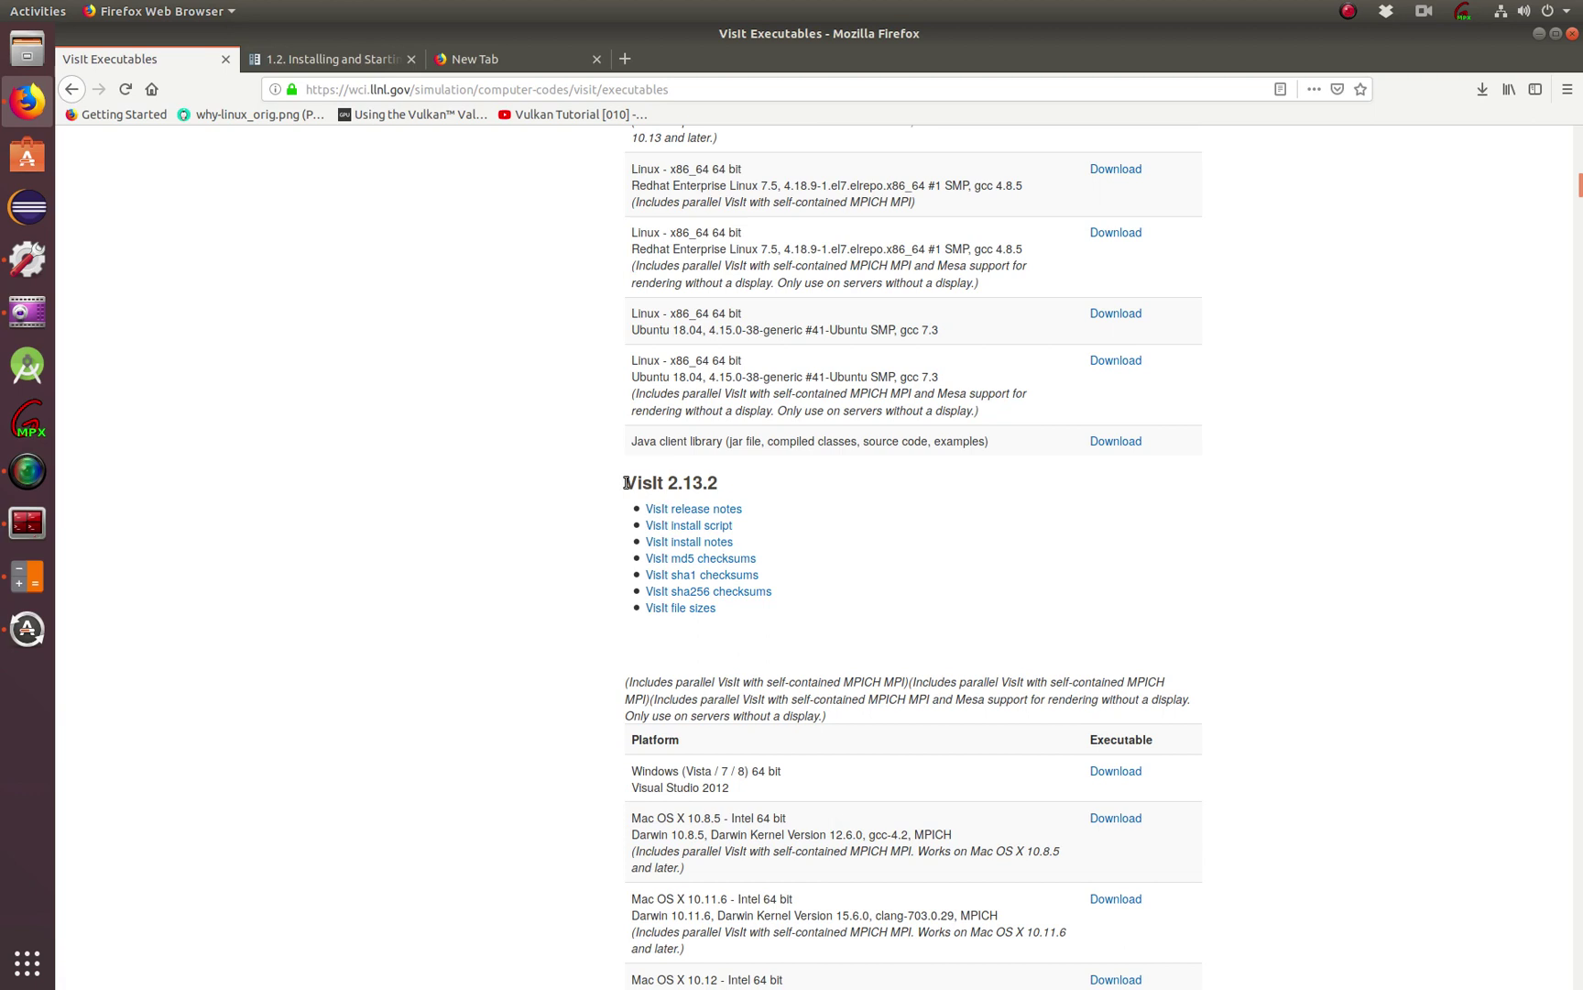
{"action": "left_click_drag", "start_coordinate": [626, 483], "coordinate": [744, 485]}
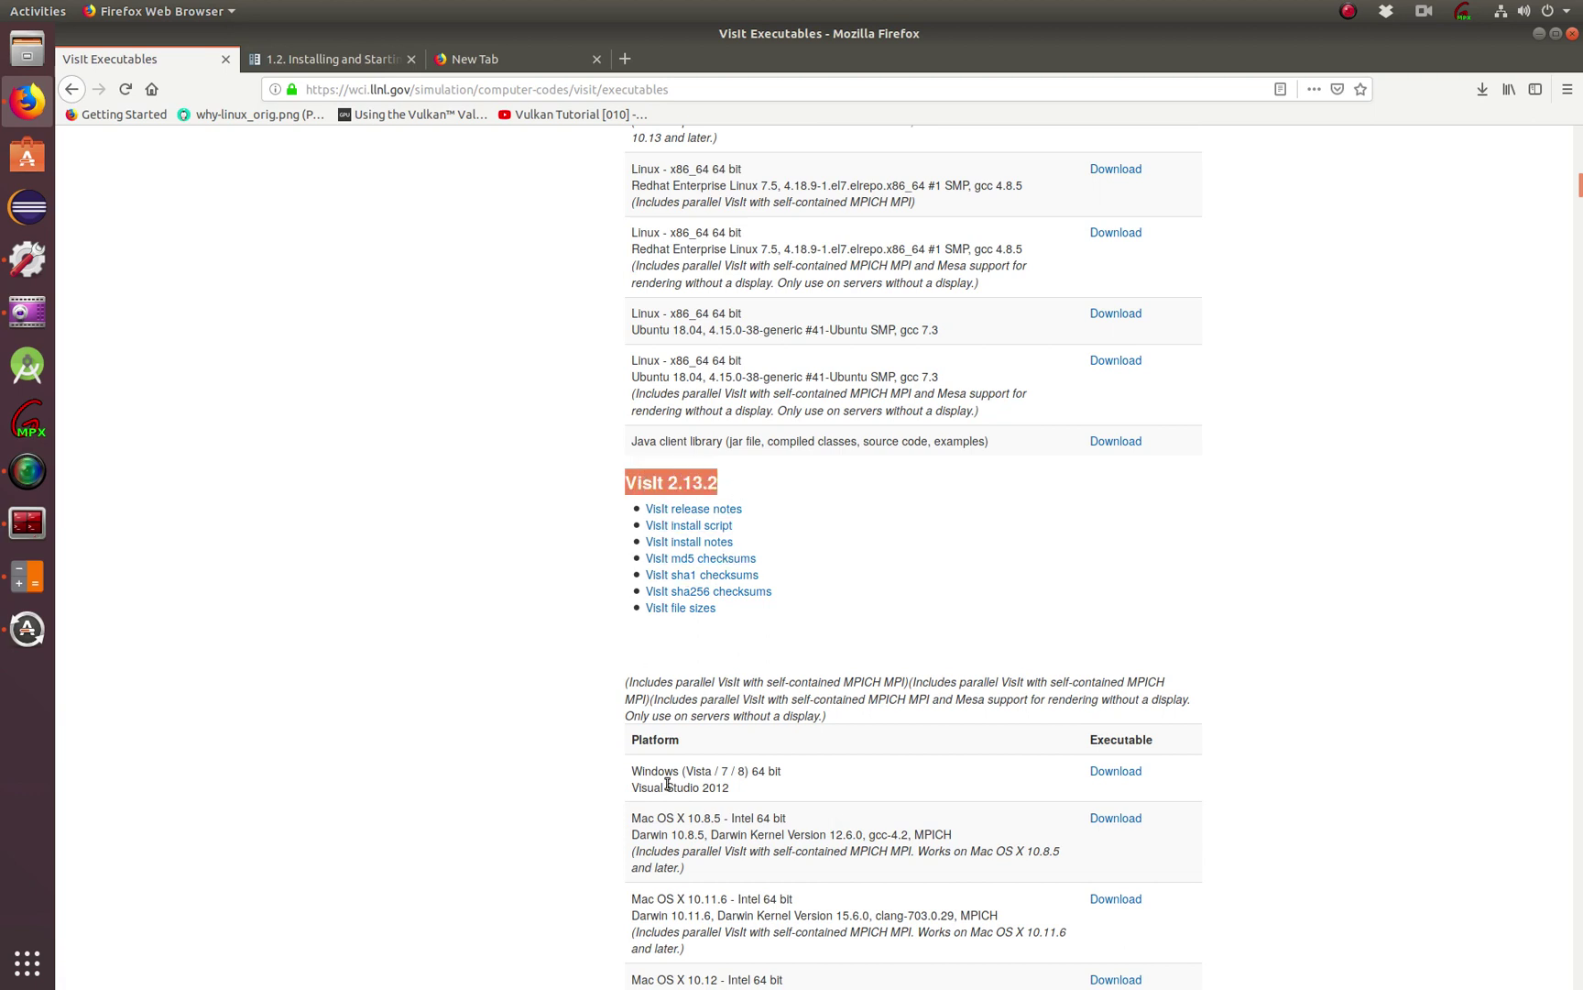
{"action": "scroll", "coordinate": [579, 572], "scroll_direction": "up", "scroll_amount": 6}
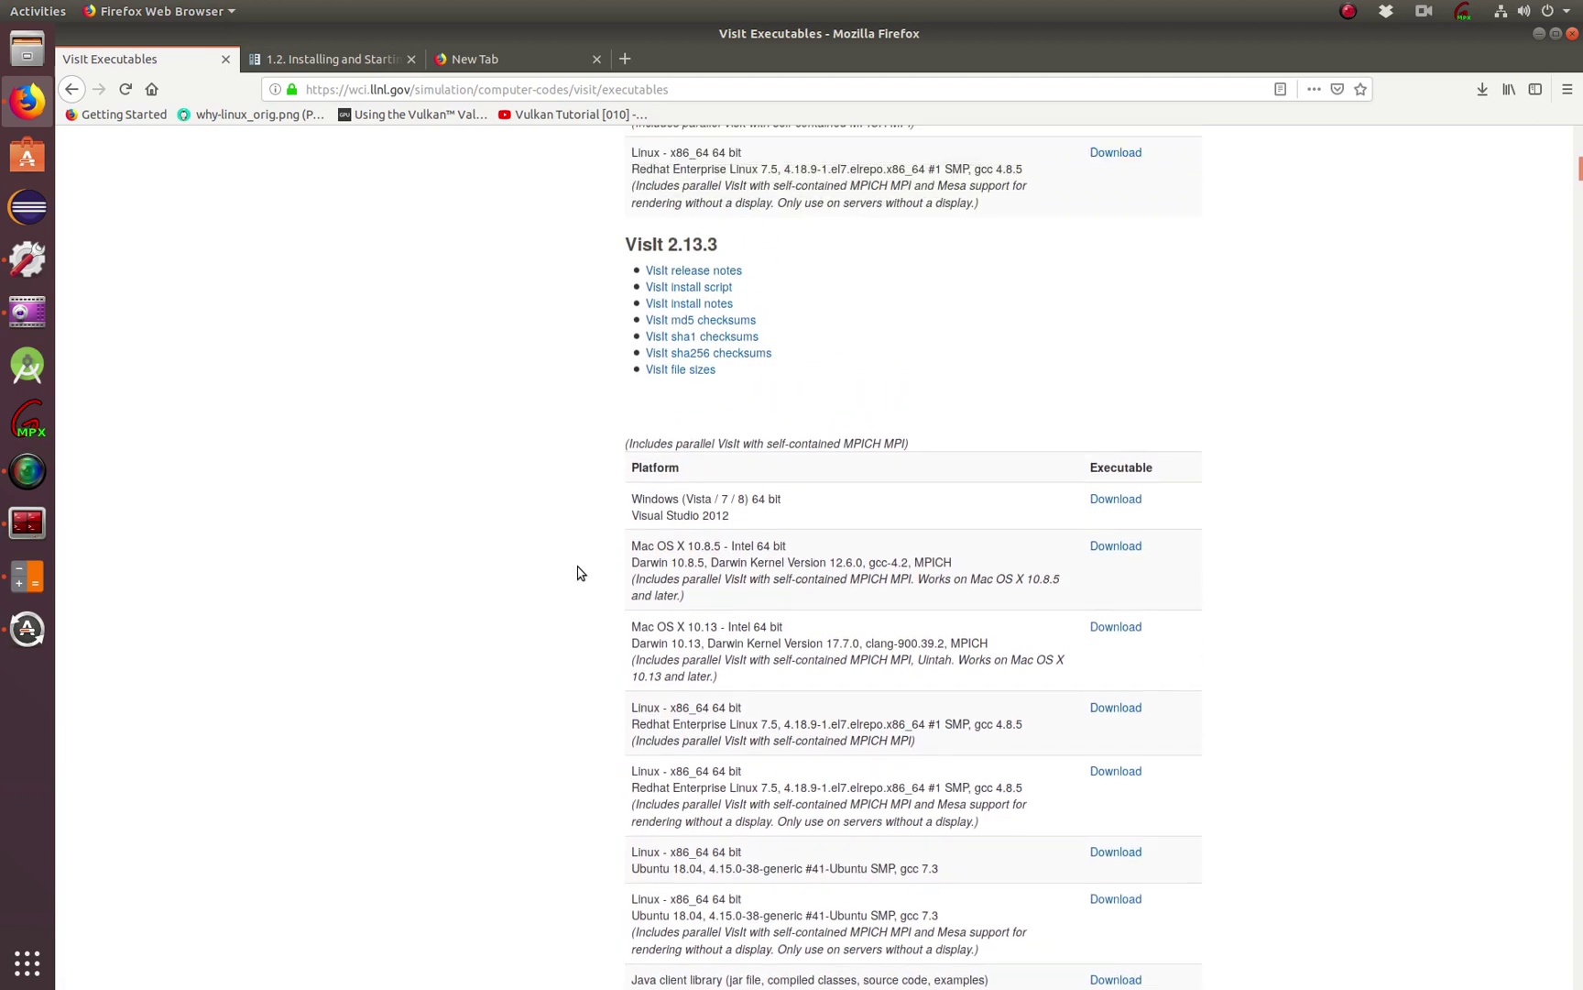
{"action": "scroll", "coordinate": [556, 560], "scroll_direction": "down", "scroll_amount": 2}
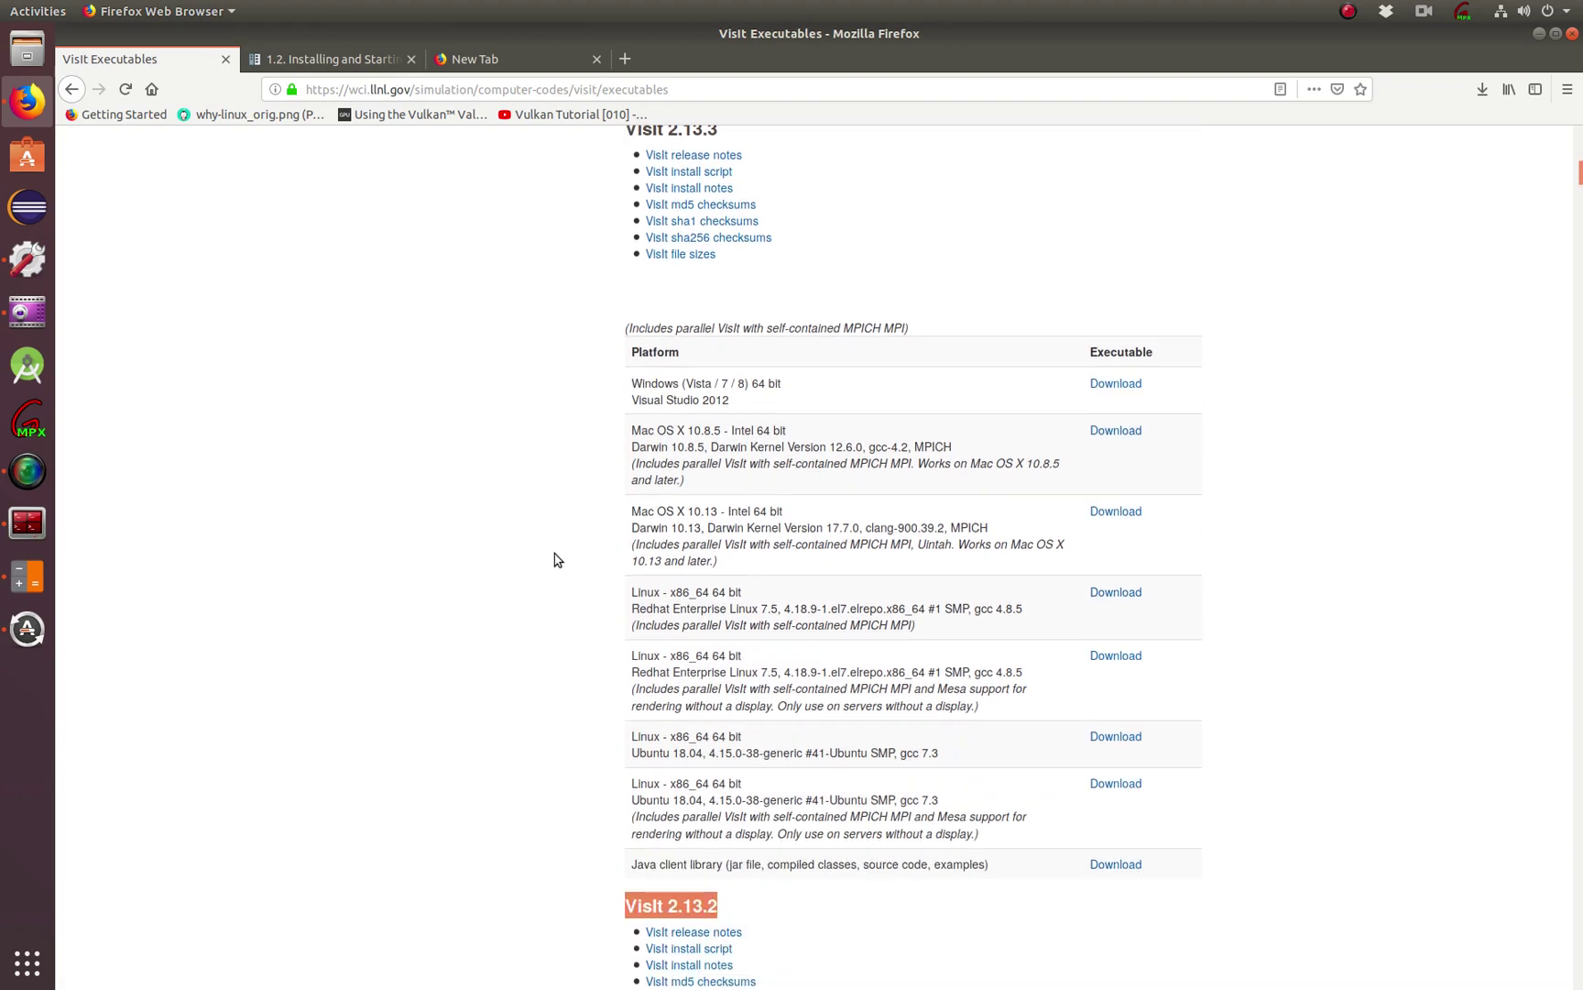
{"action": "scroll", "coordinate": [556, 559], "scroll_direction": "down", "scroll_amount": 2}
{"action": "scroll", "coordinate": [557, 560], "scroll_direction": "up", "scroll_amount": 6}
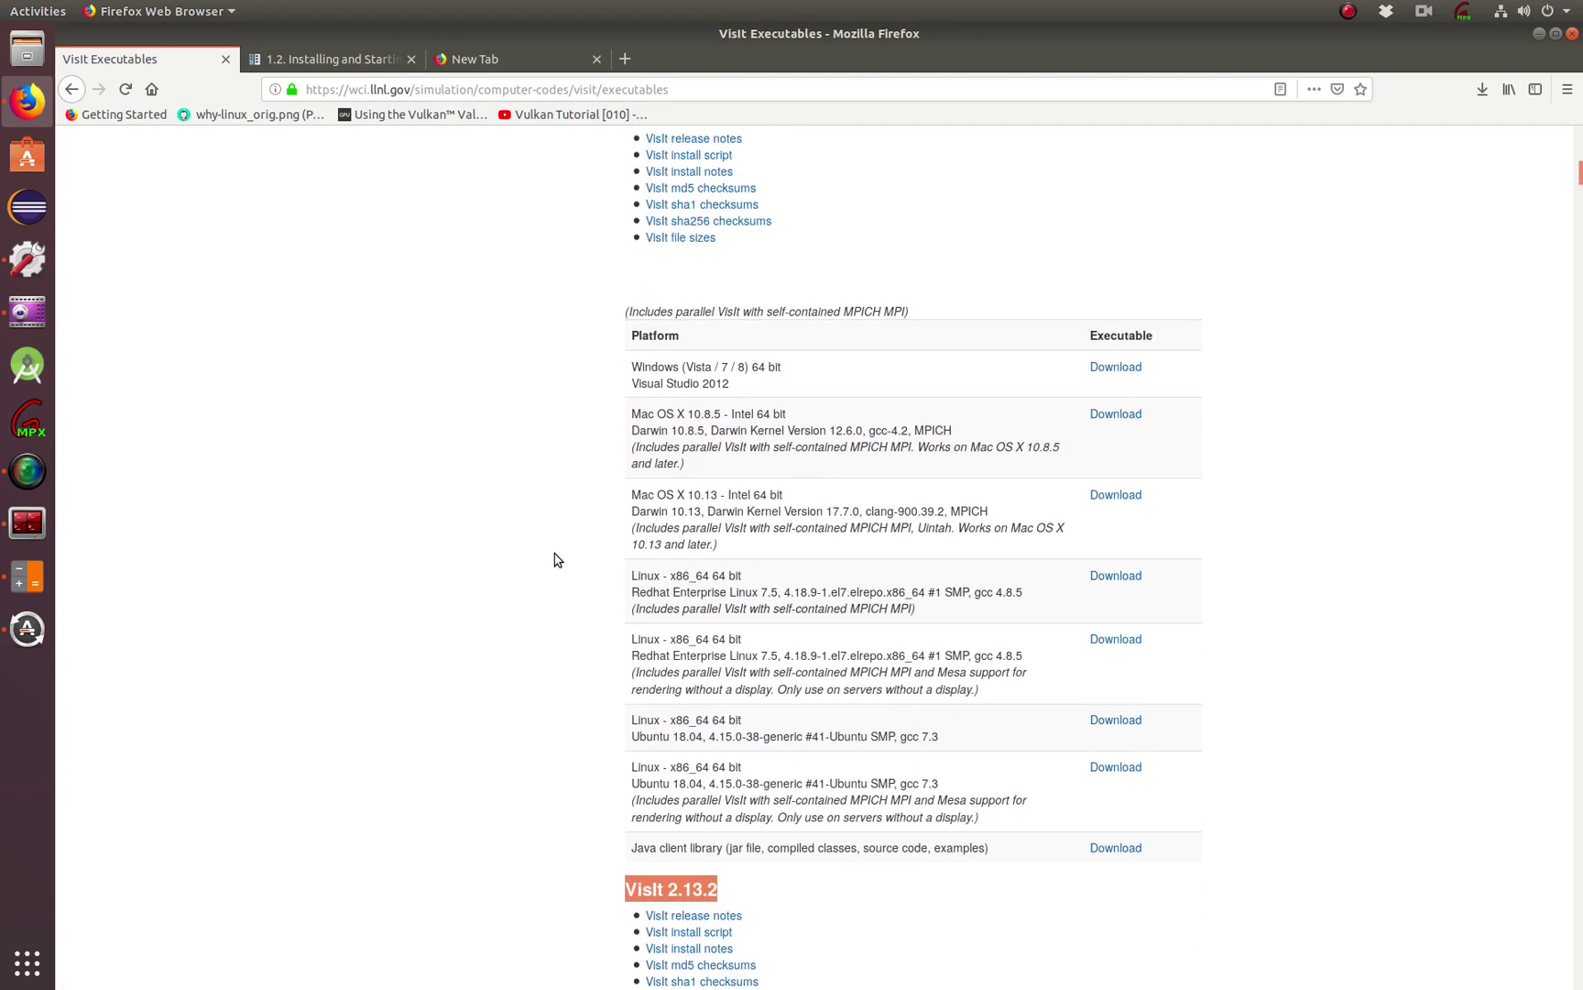
{"action": "scroll", "coordinate": [781, 750], "scroll_direction": "up", "scroll_amount": 1}
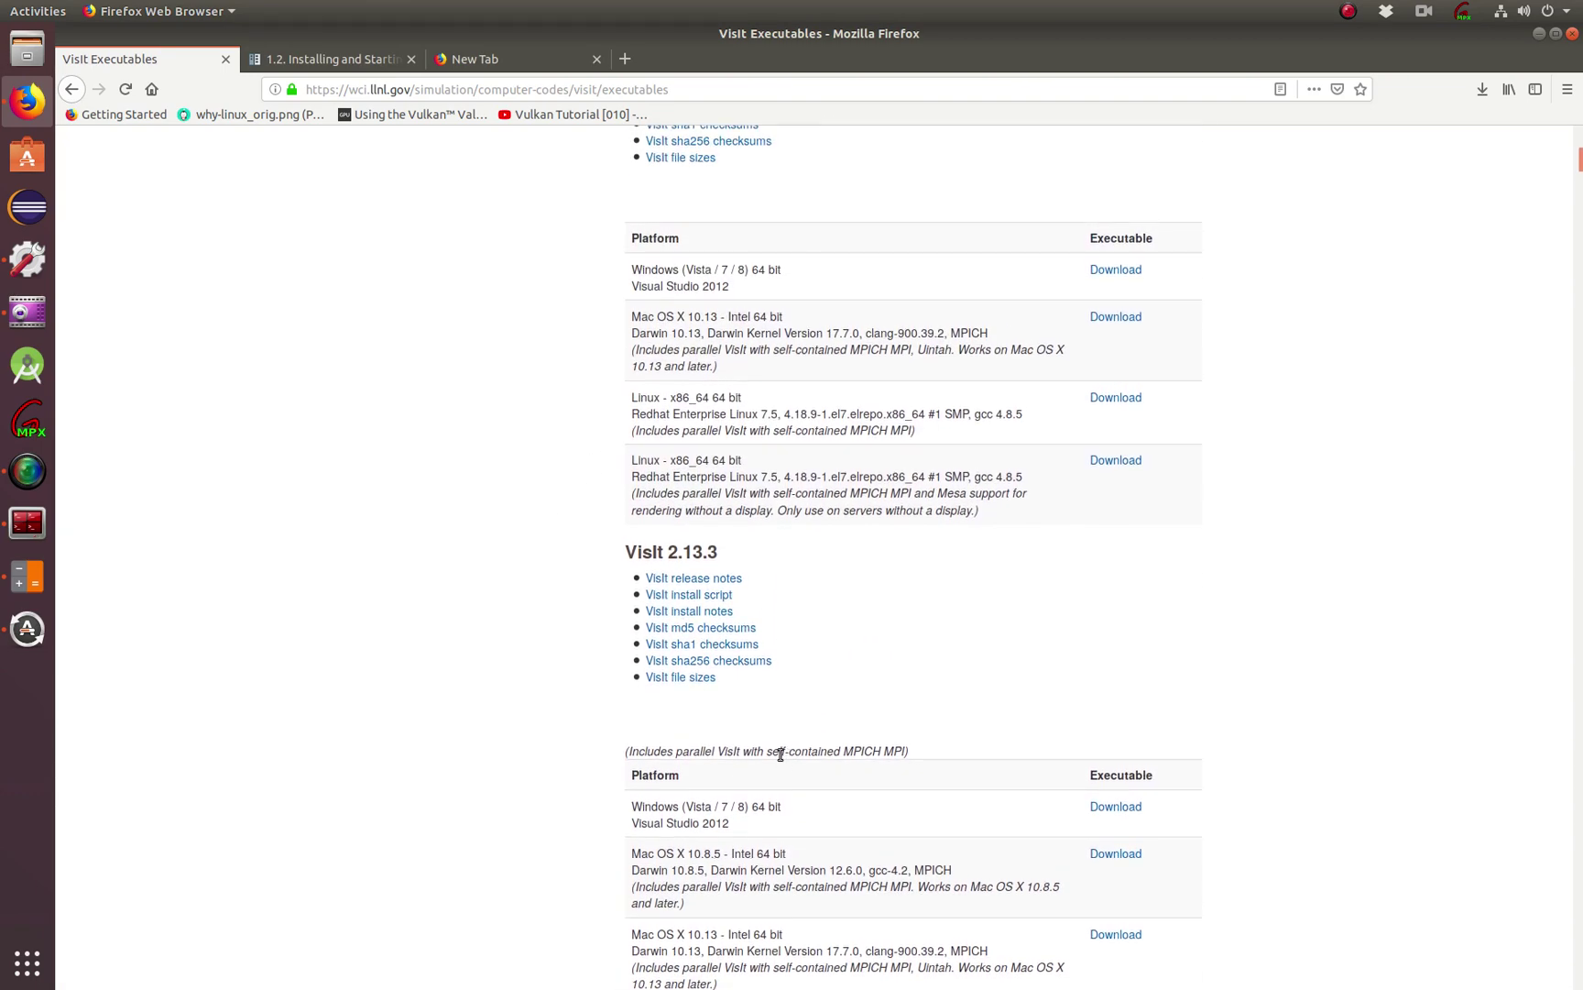
{"action": "scroll", "coordinate": [778, 753], "scroll_direction": "down", "scroll_amount": 4}
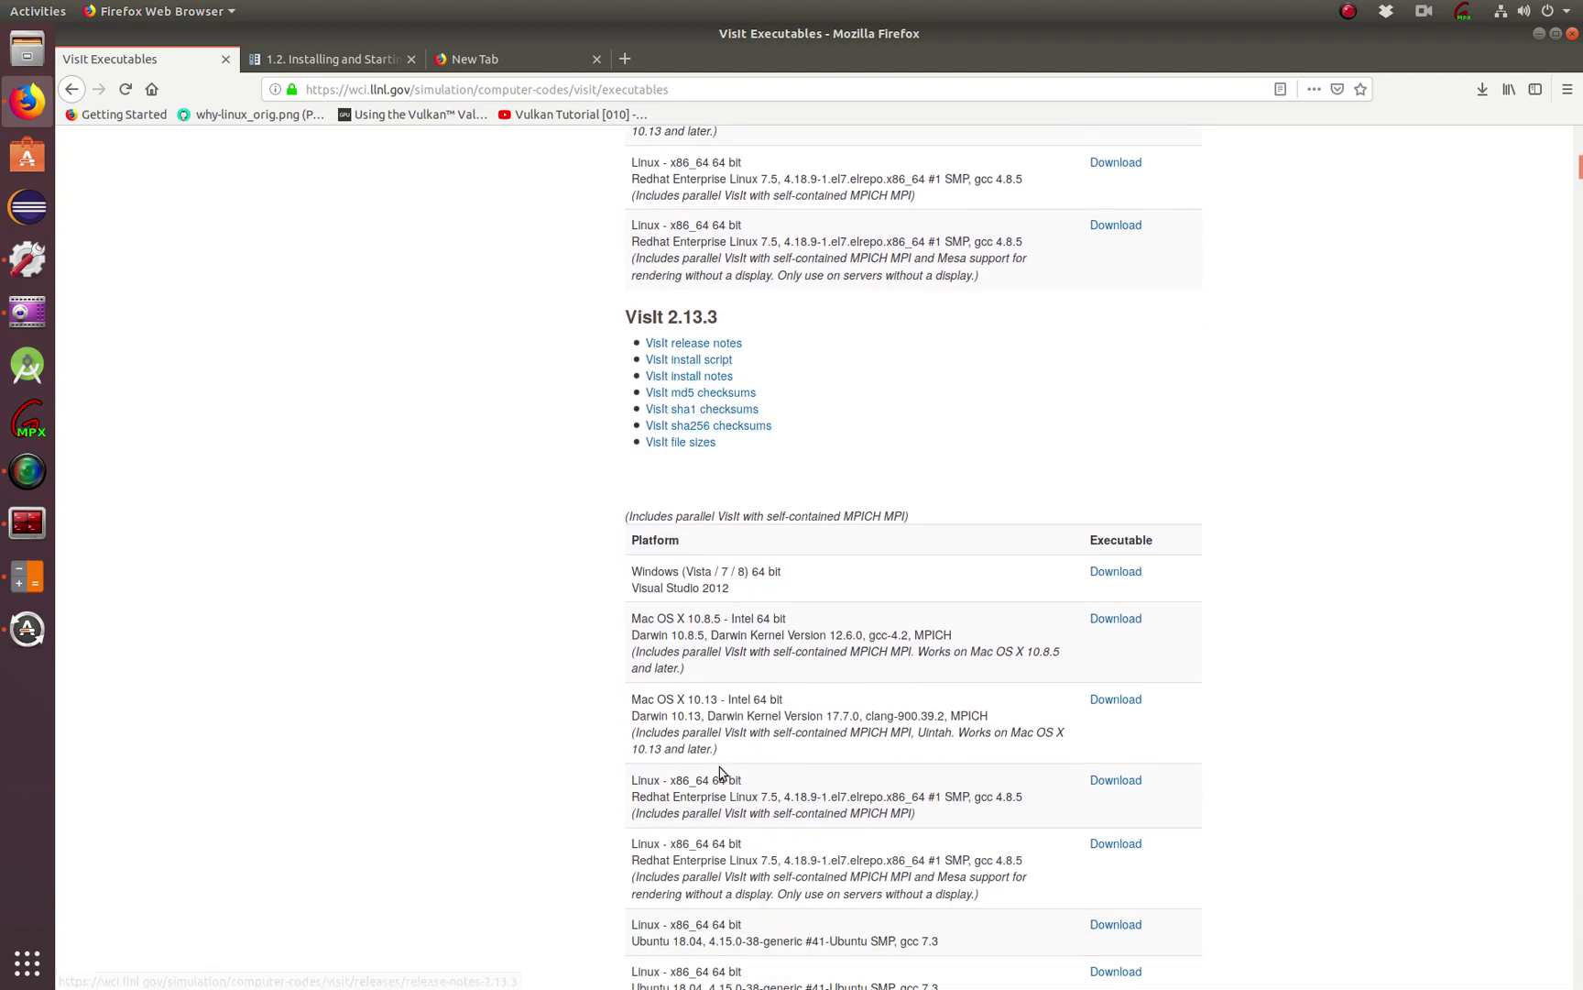
{"action": "scroll", "coordinate": [658, 799], "scroll_direction": "up", "scroll_amount": 3}
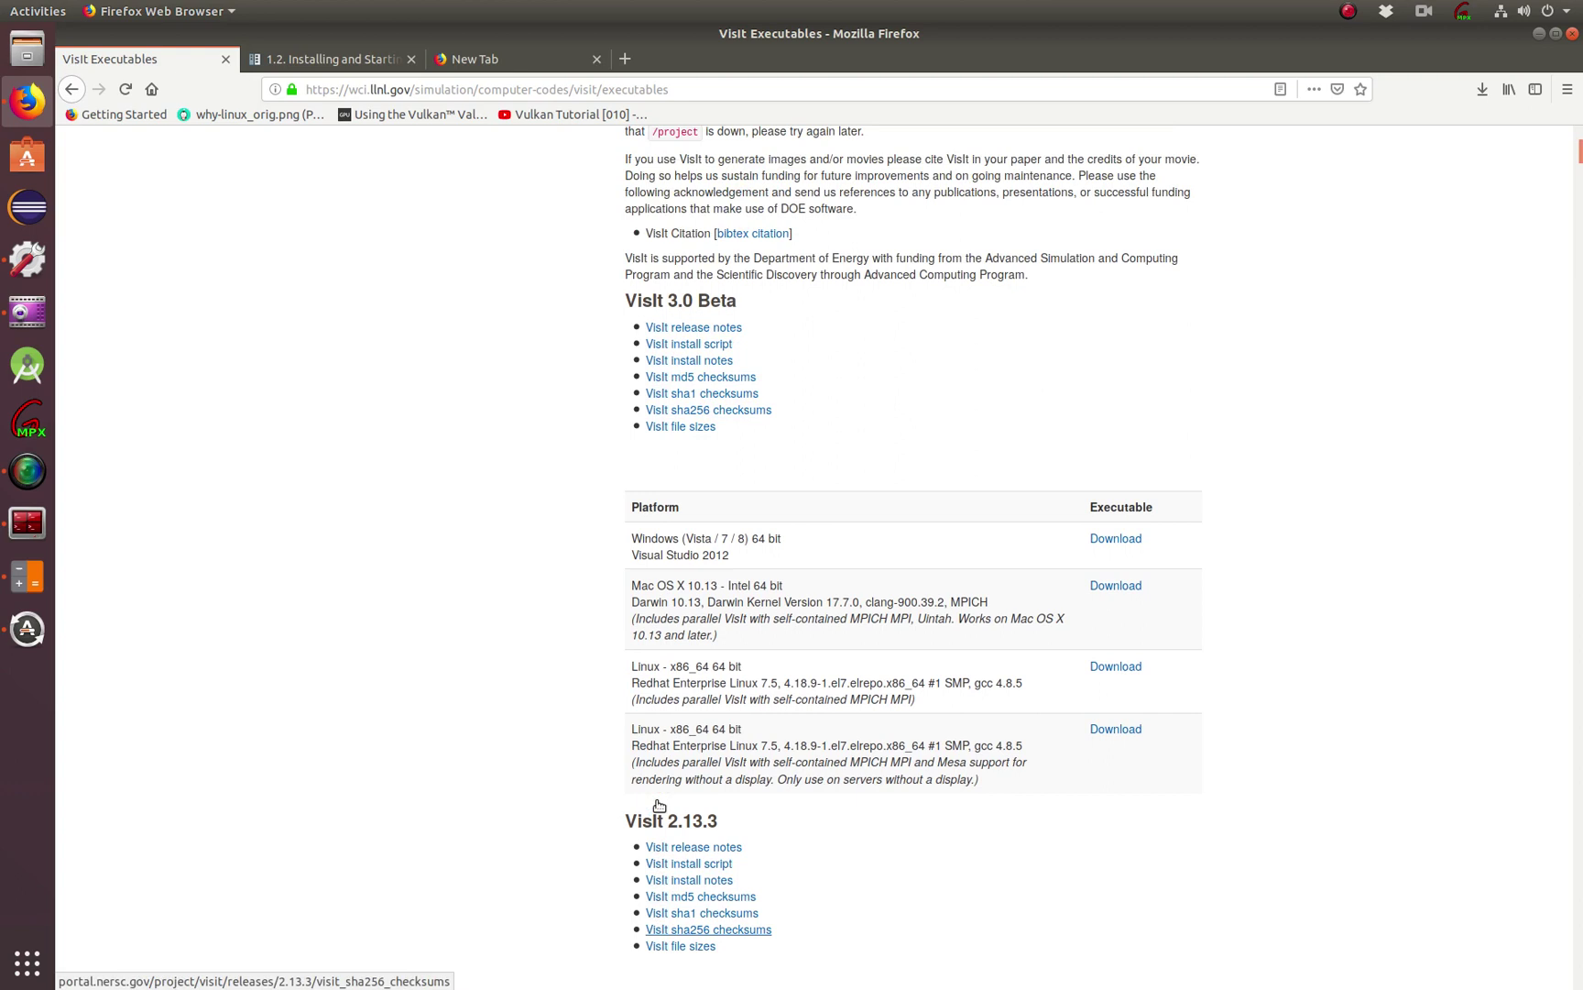
{"action": "scroll", "coordinate": [658, 805], "scroll_direction": "down", "scroll_amount": 5}
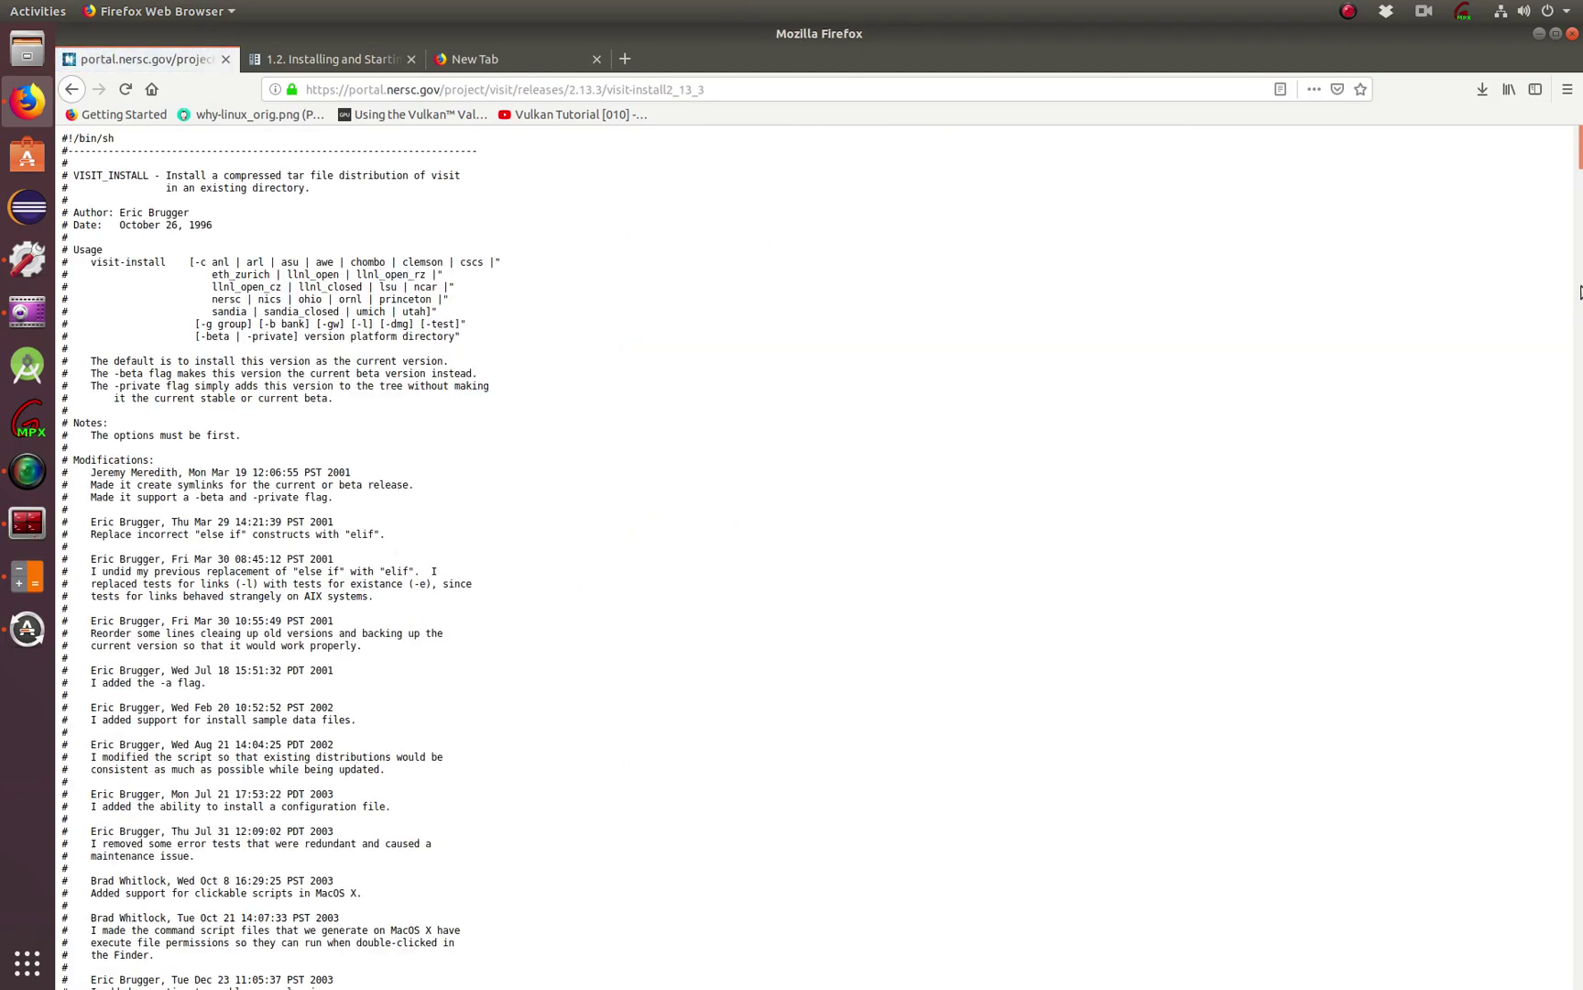
Select and copy the entire visit-install2_13_3 script text, then return to the terminal
{"action": "left_click_drag", "start_coordinate": [1579, 156], "coordinate": [1535, 988]}
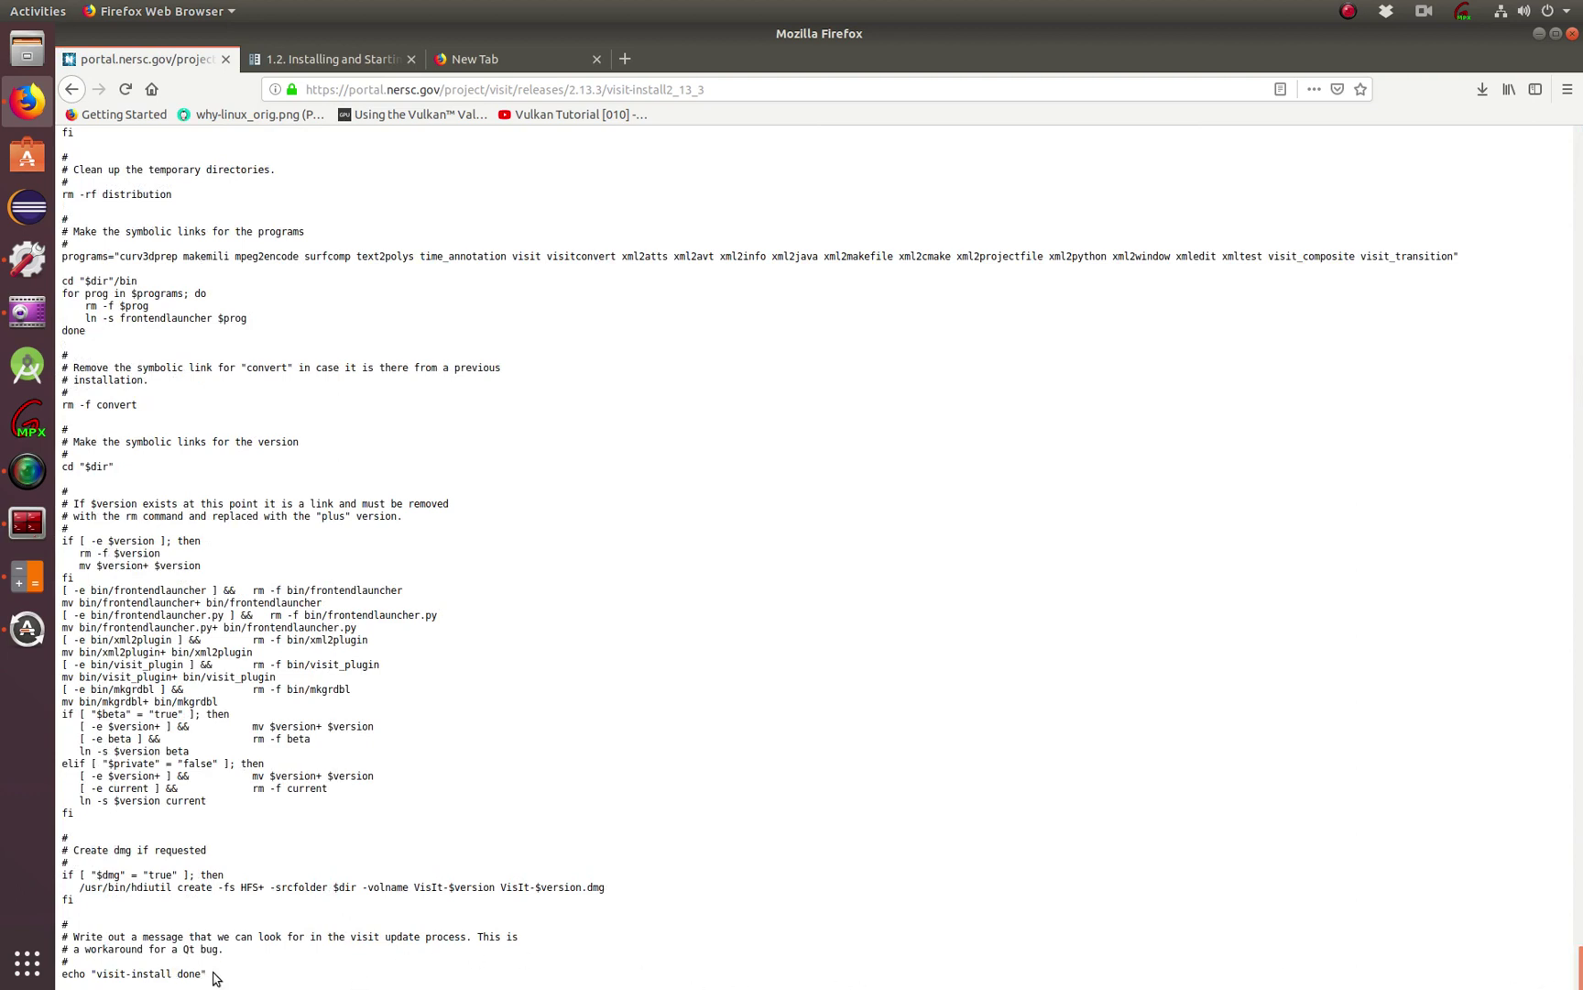
{"action": "left_click_drag", "start_coordinate": [213, 974], "coordinate": [244, 19]}
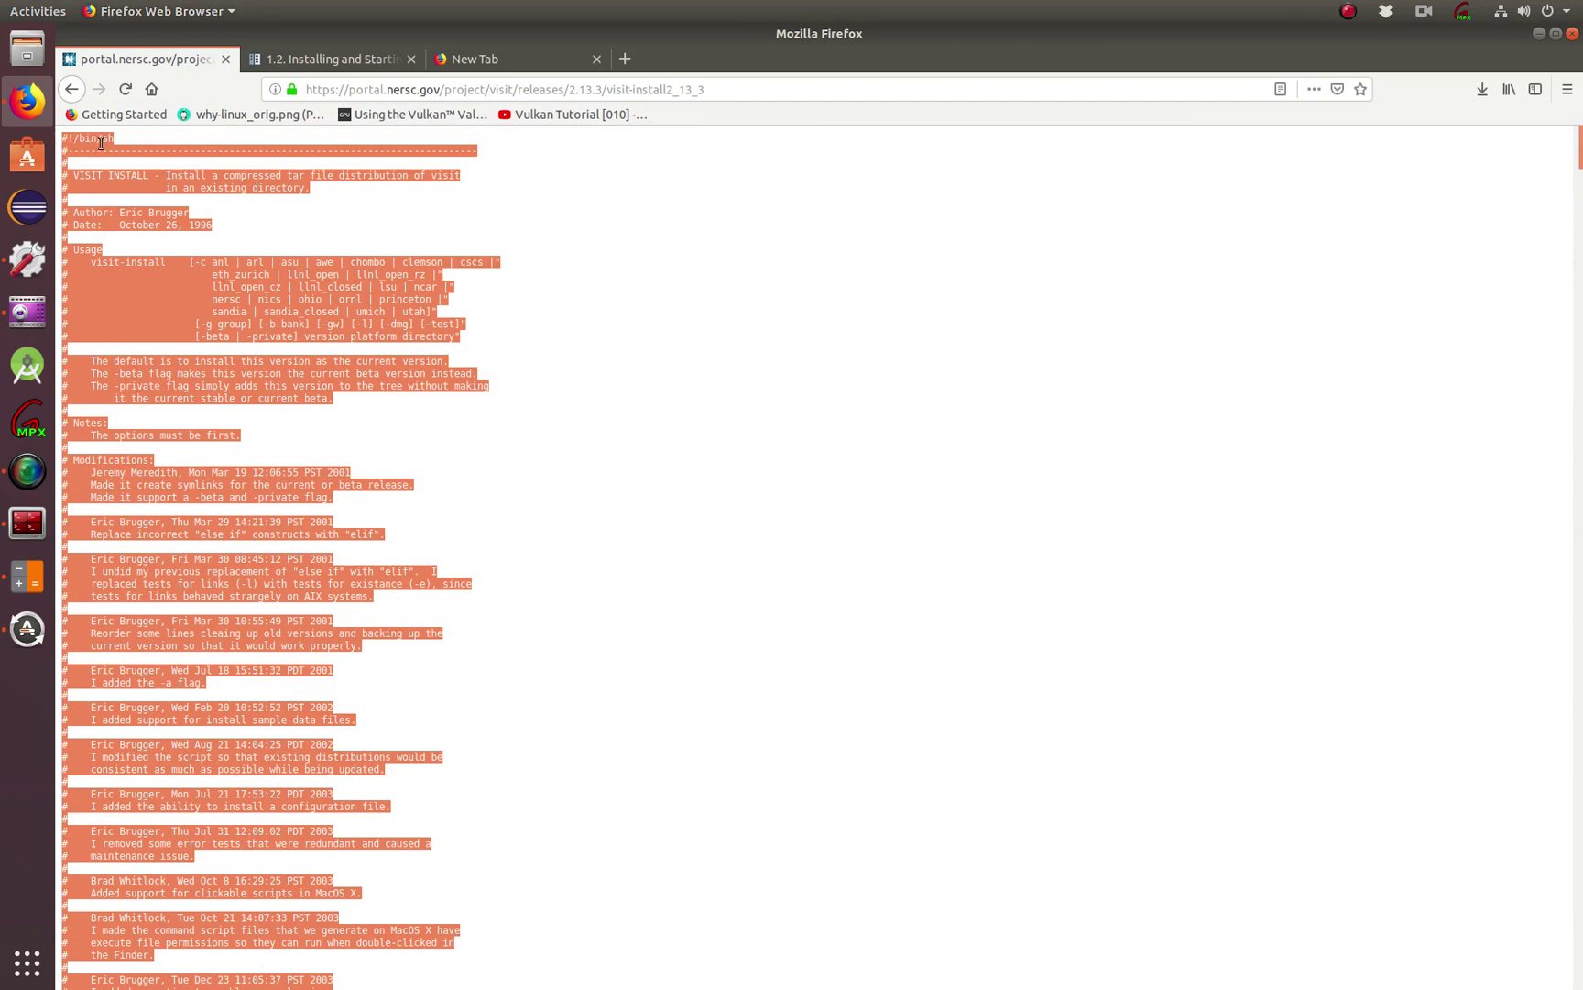
{"action": "right_click", "coordinate": [100, 137]}
{"action": "left_click", "coordinate": [140, 161]}
{"action": "left_click", "coordinate": [27, 522]}
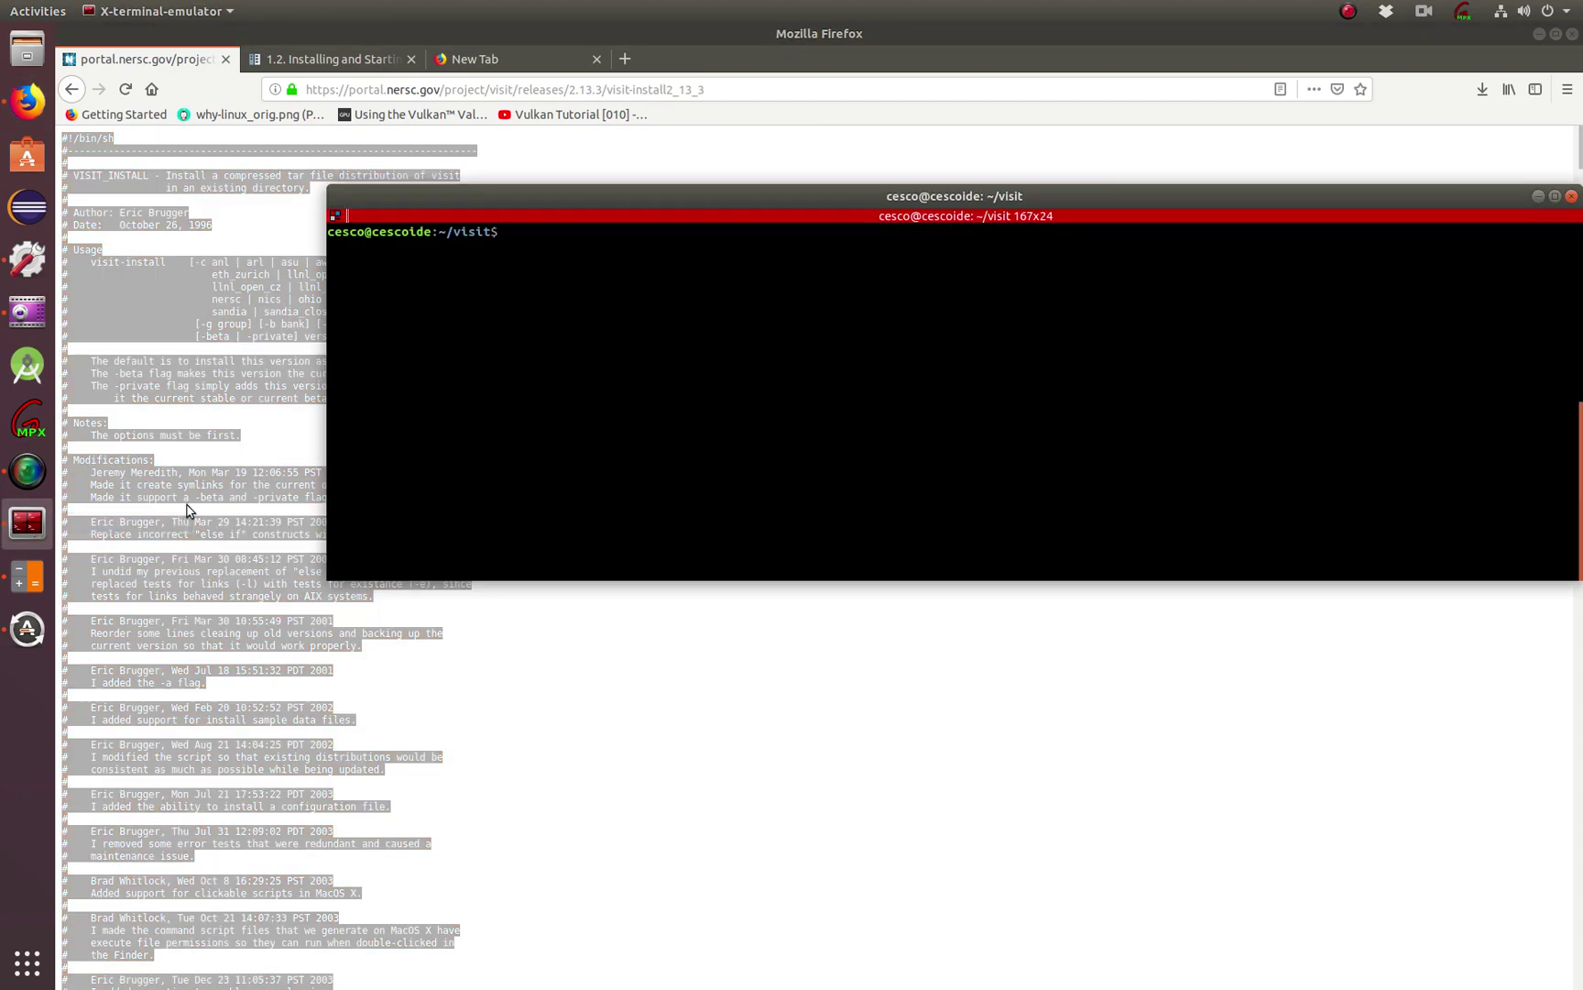
Create visit-install in nano, paste the copied script into it, and save
{"action": "type", "text": "nano visit-install"}
{"action": "key", "text": "Return"}
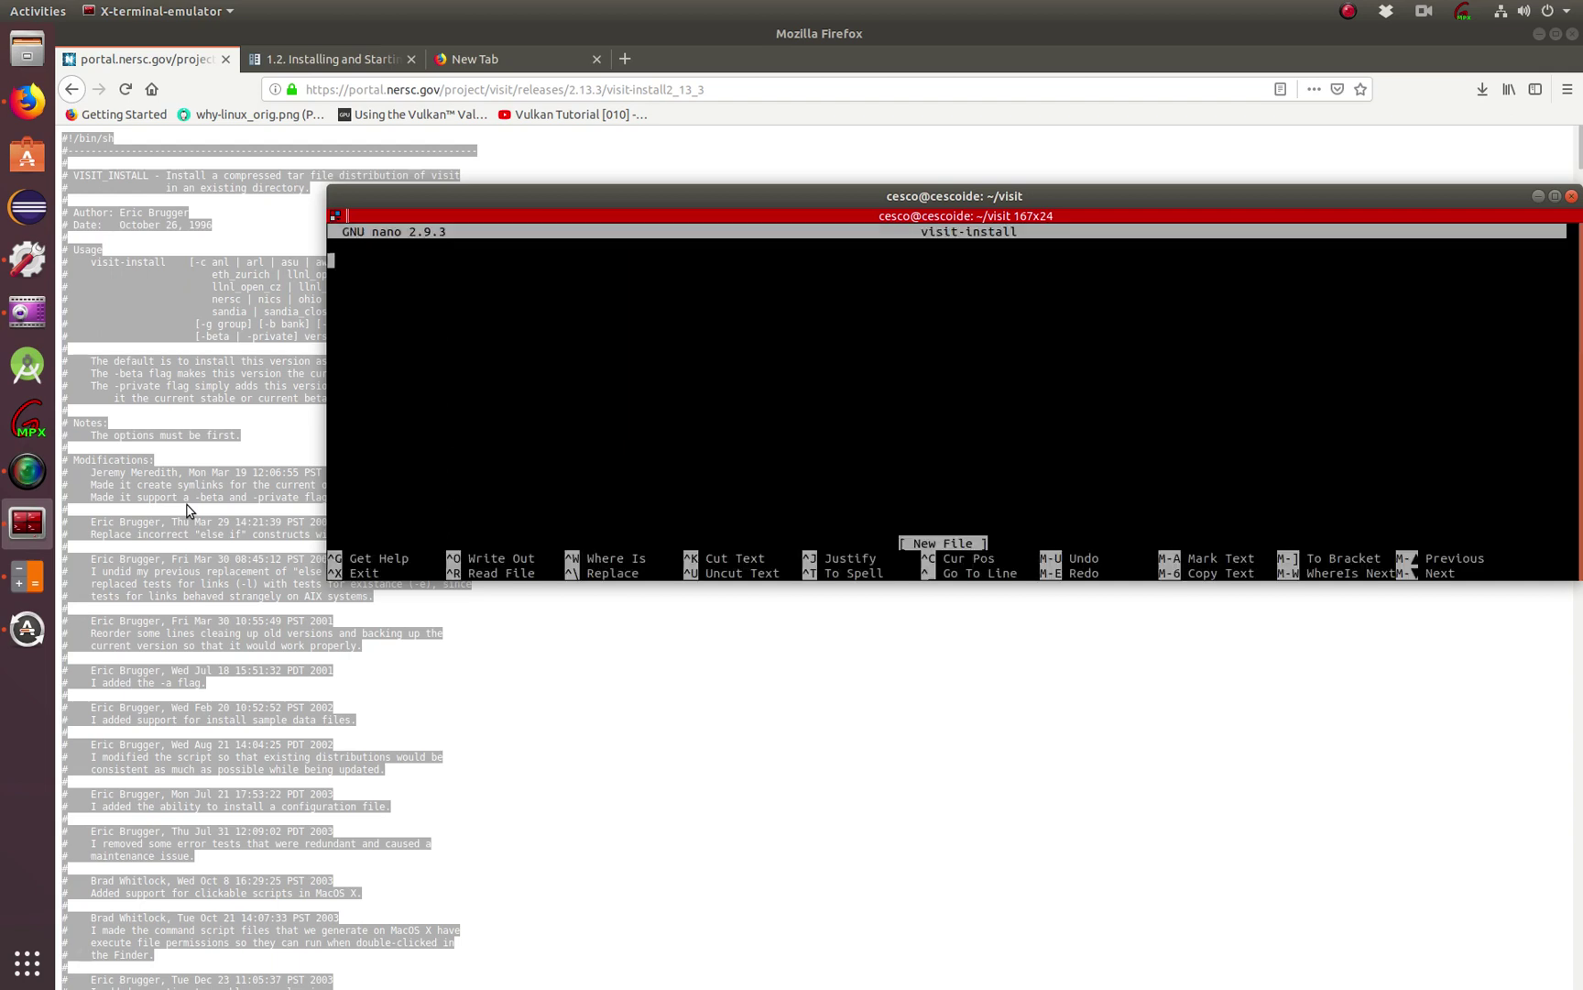
{"action": "right_click", "coordinate": [456, 305]}
{"action": "left_click", "coordinate": [475, 323]}
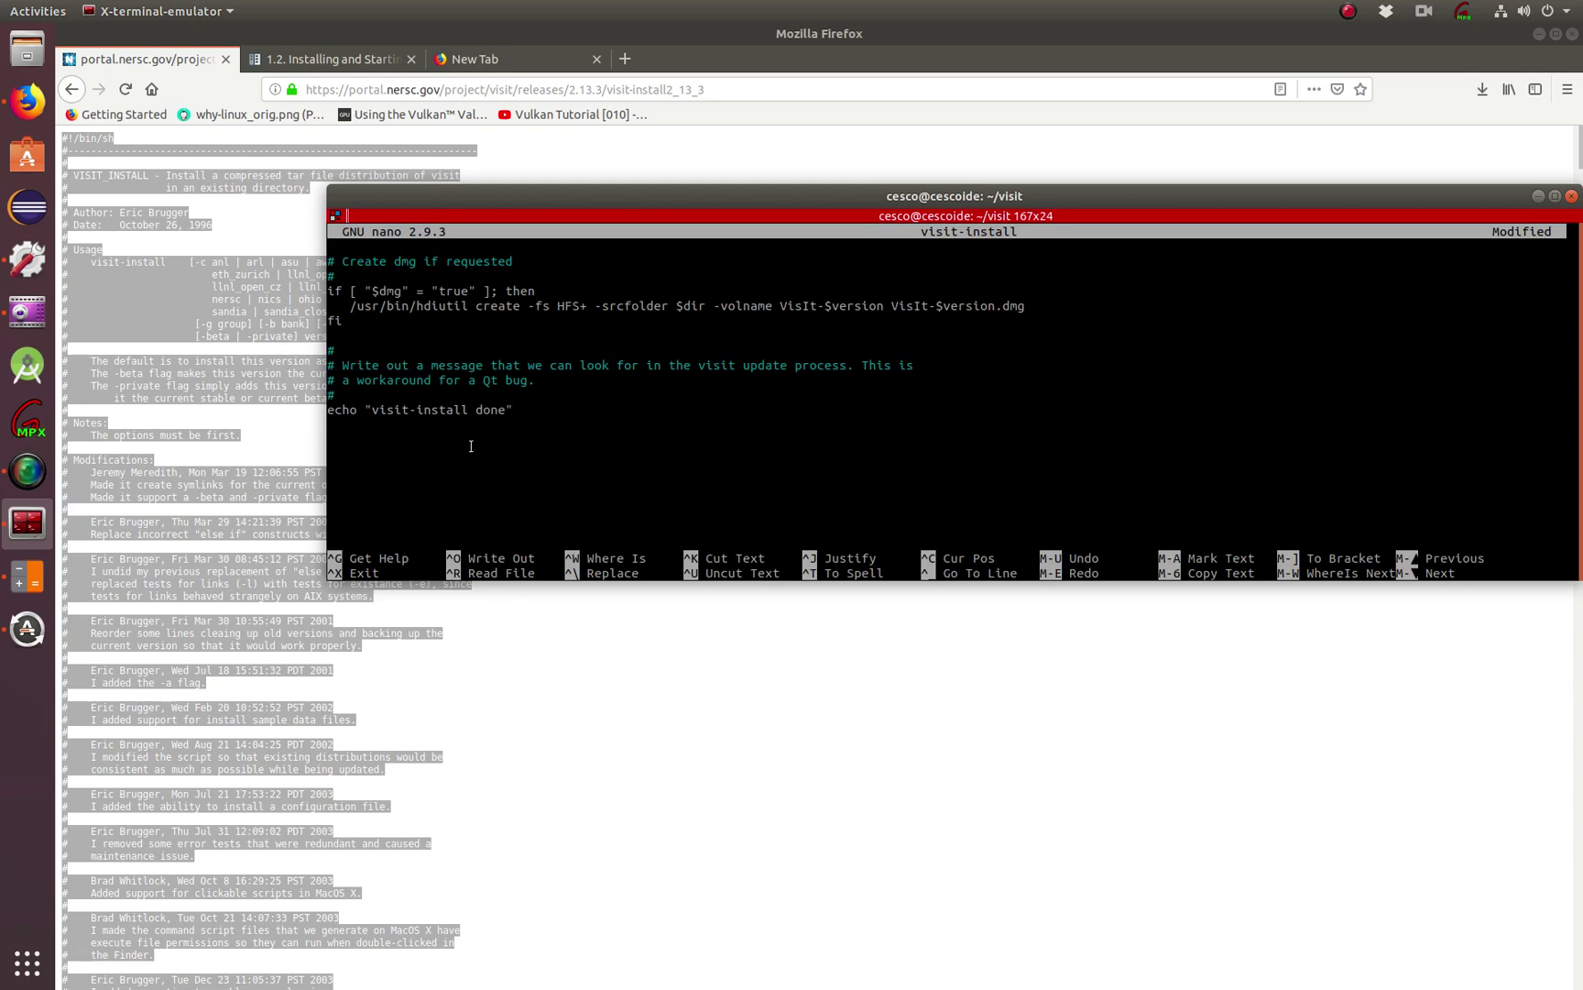
{"action": "key", "text": "ctrl+x"}
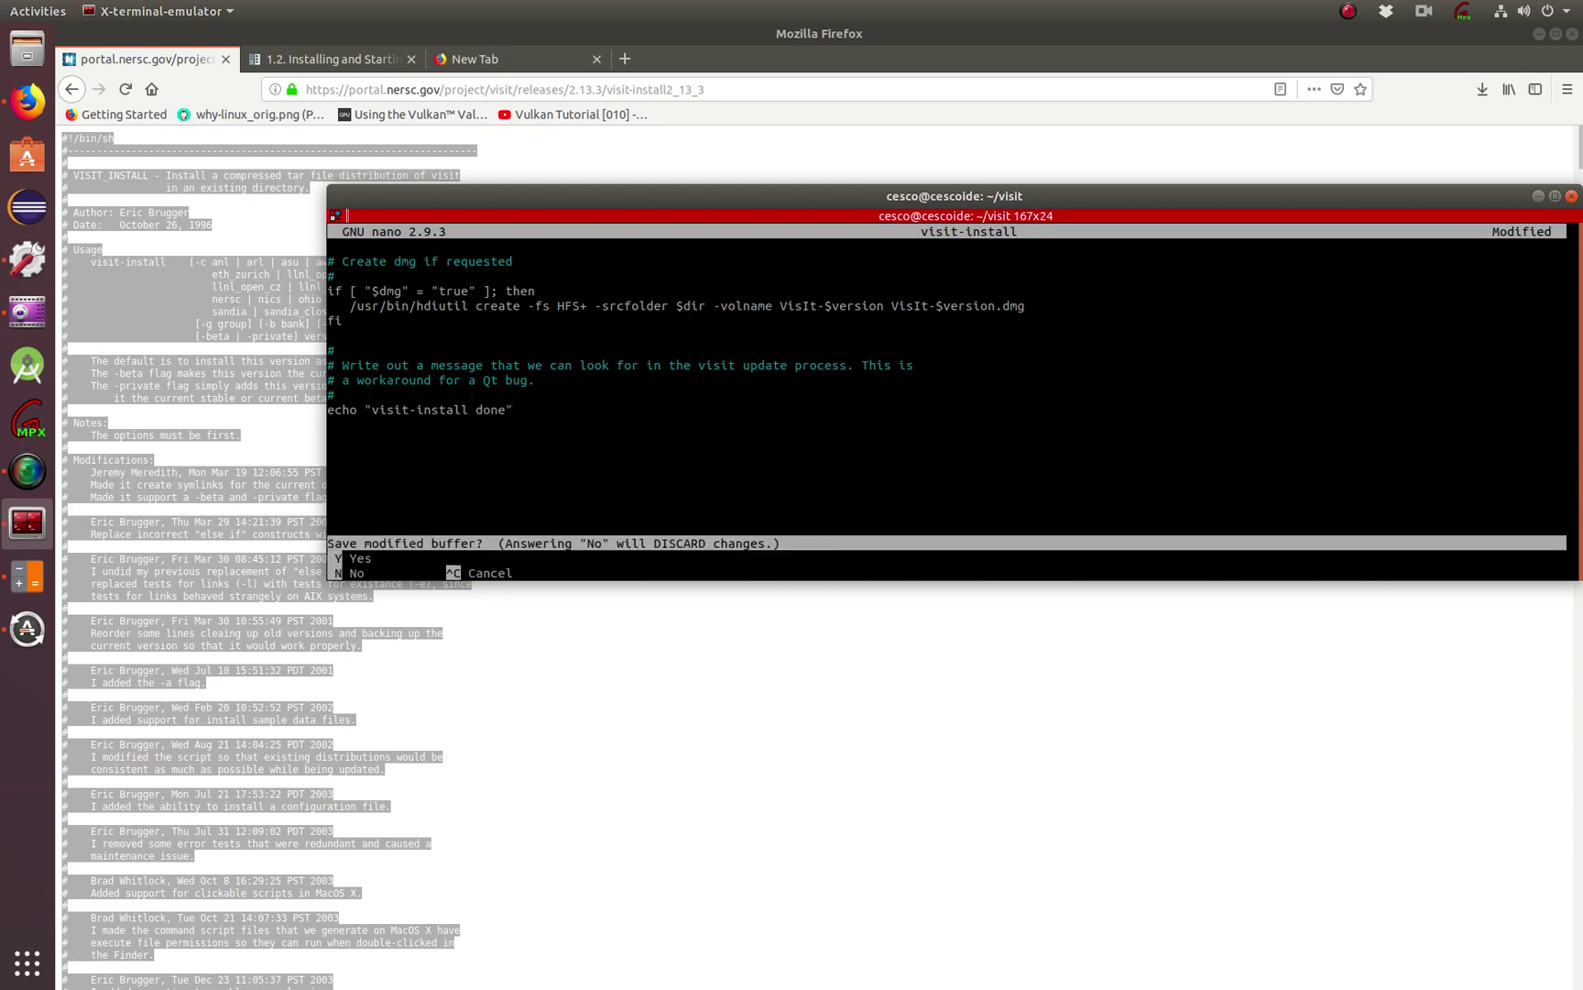
{"action": "key", "text": "y"}
{"action": "key", "text": "Return"}
List ~/visit and highlight the new visit-install entry to confirm it exists
{"action": "type", "text": "ls"}
{"action": "key", "text": "Return"}
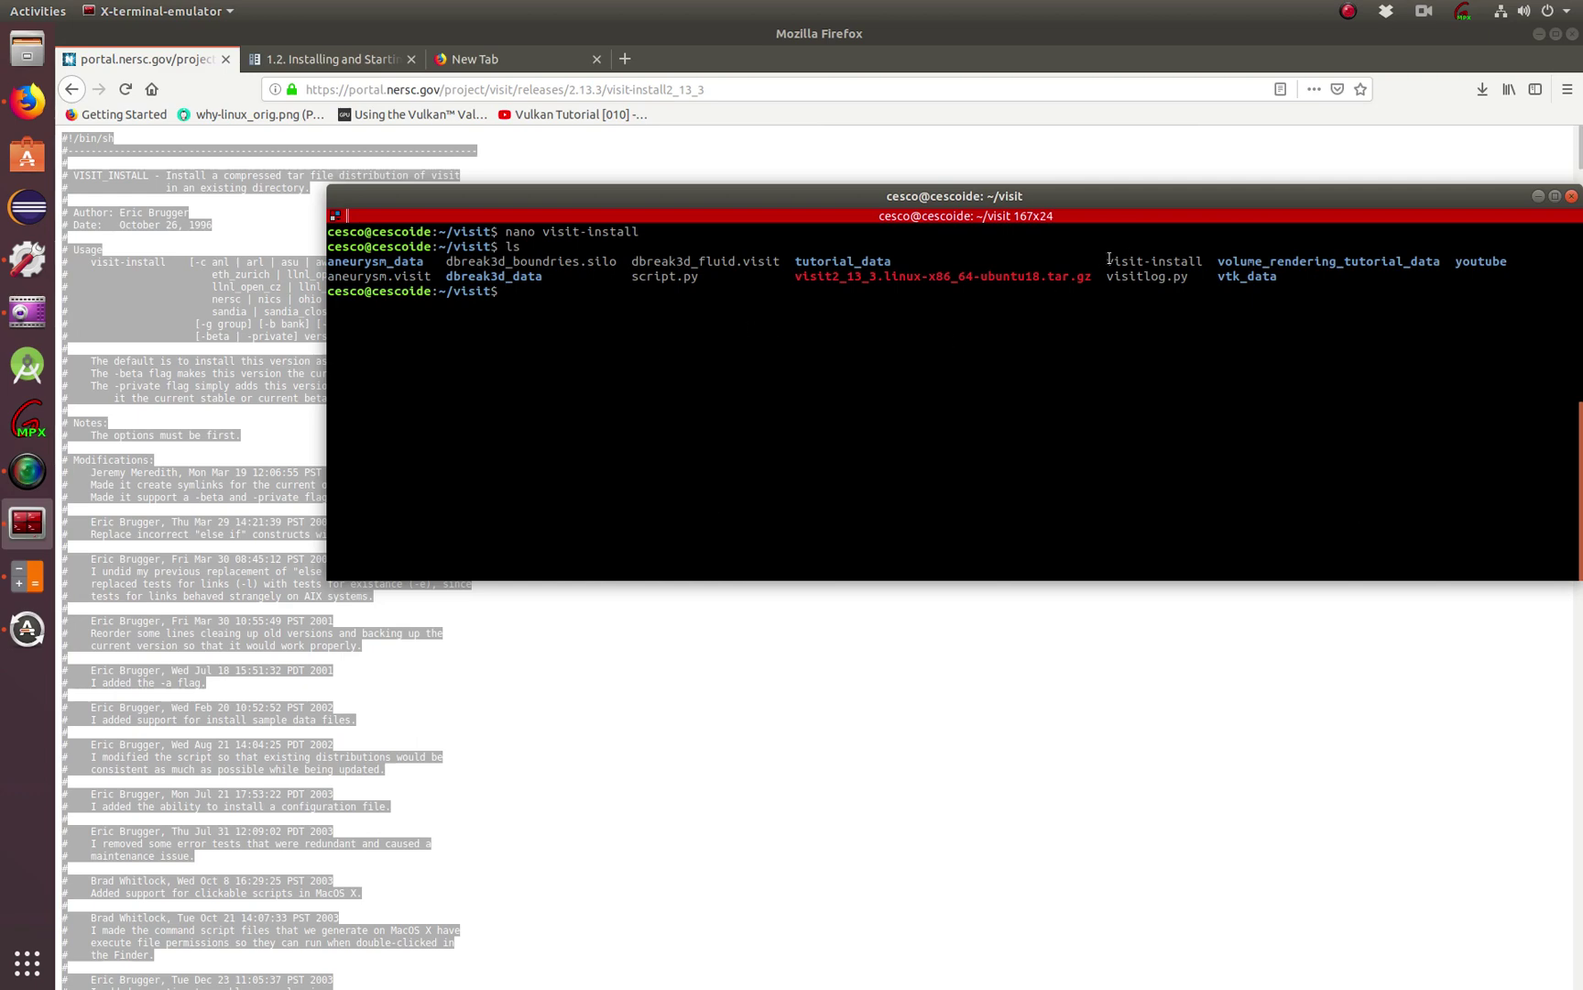
{"action": "left_click_drag", "start_coordinate": [1105, 261], "coordinate": [1202, 261]}
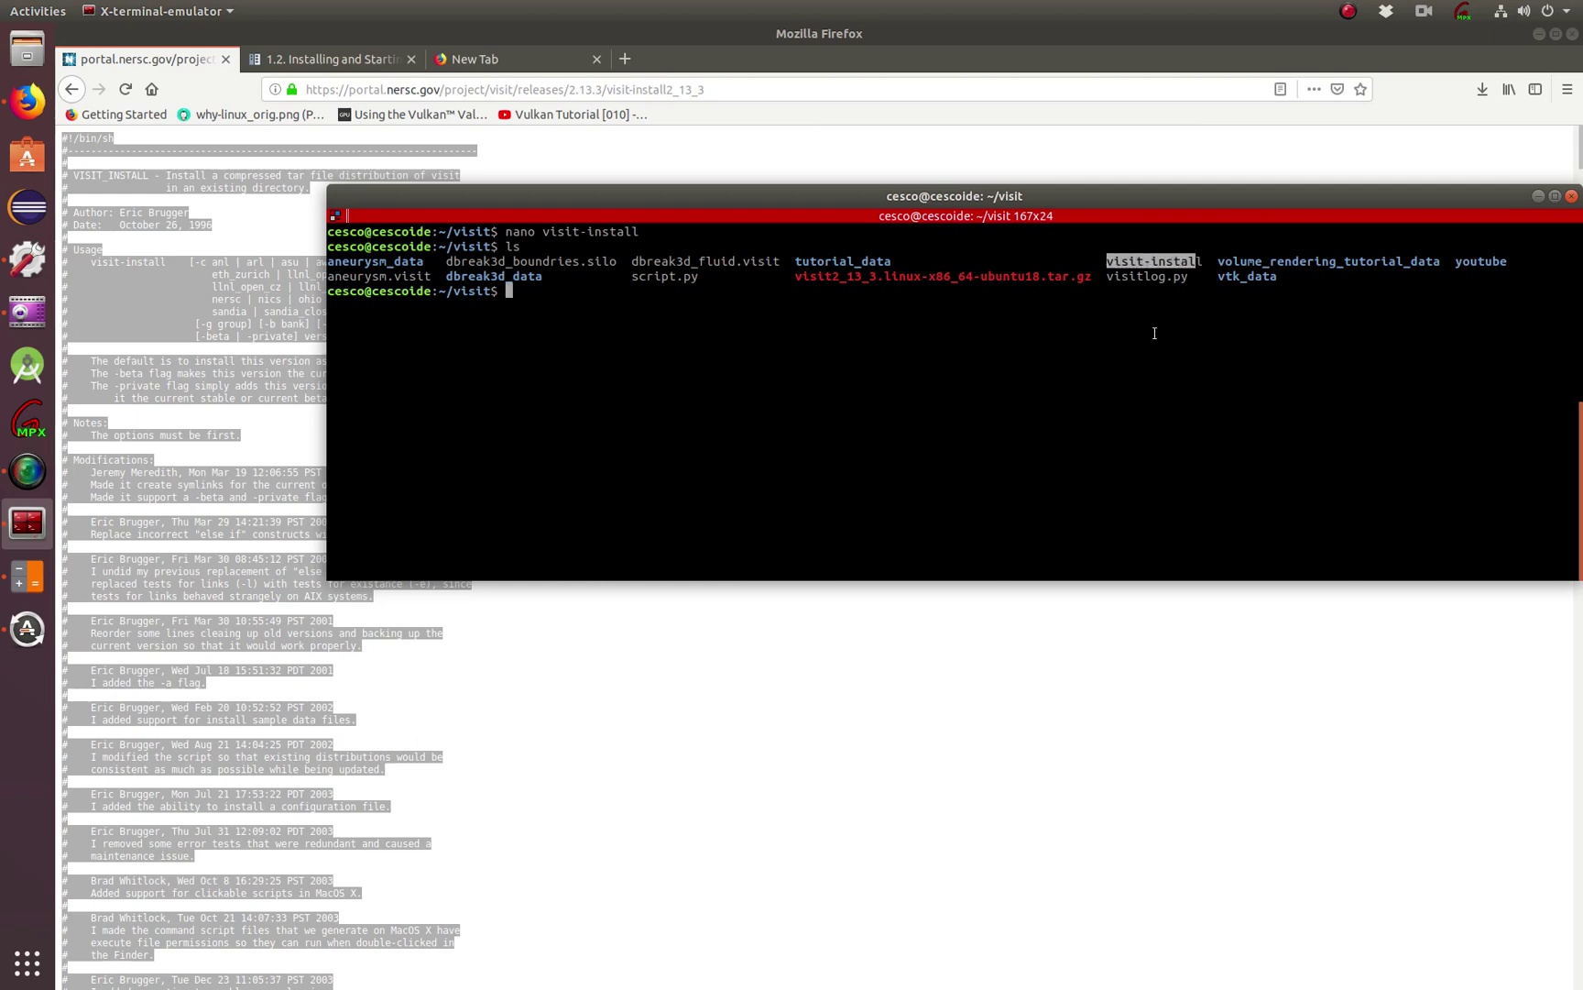
{"action": "left_click", "coordinate": [1157, 328]}
{"action": "left_click_drag", "start_coordinate": [1107, 261], "coordinate": [1202, 261]}
{"action": "left_click", "coordinate": [1122, 313]}
Find the script's file_permission value 644 on the install script page
{"action": "left_click", "coordinate": [211, 424]}
{"action": "left_click", "coordinate": [201, 385]}
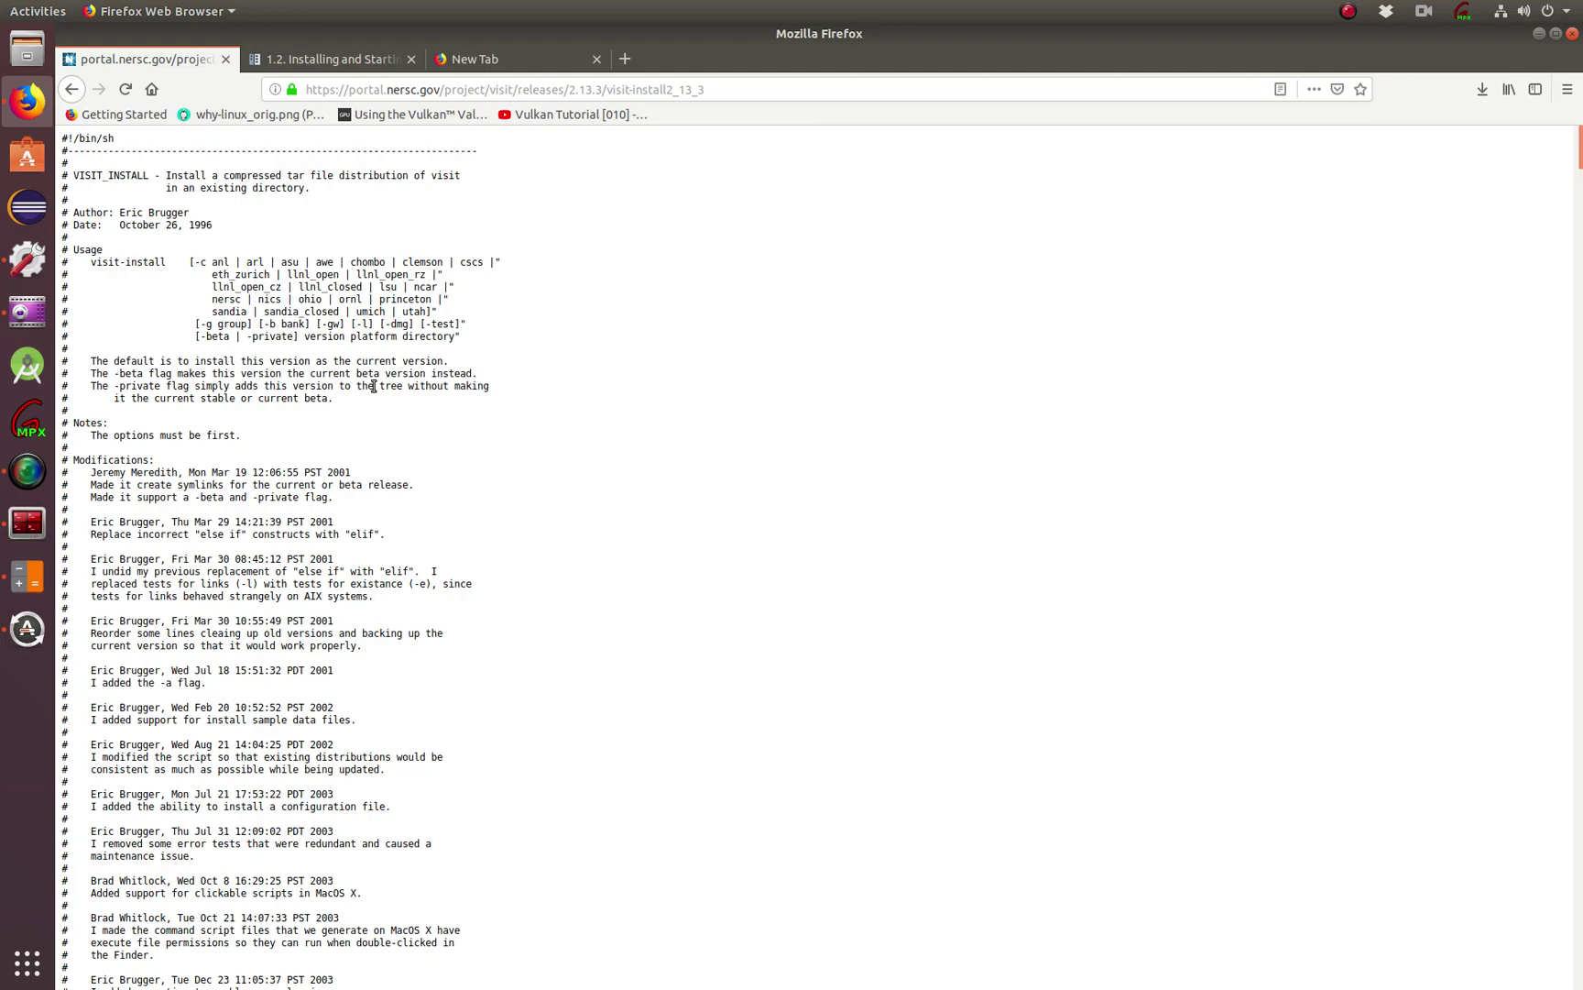
{"action": "scroll", "coordinate": [1556, 267], "scroll_direction": "down", "scroll_amount": 15}
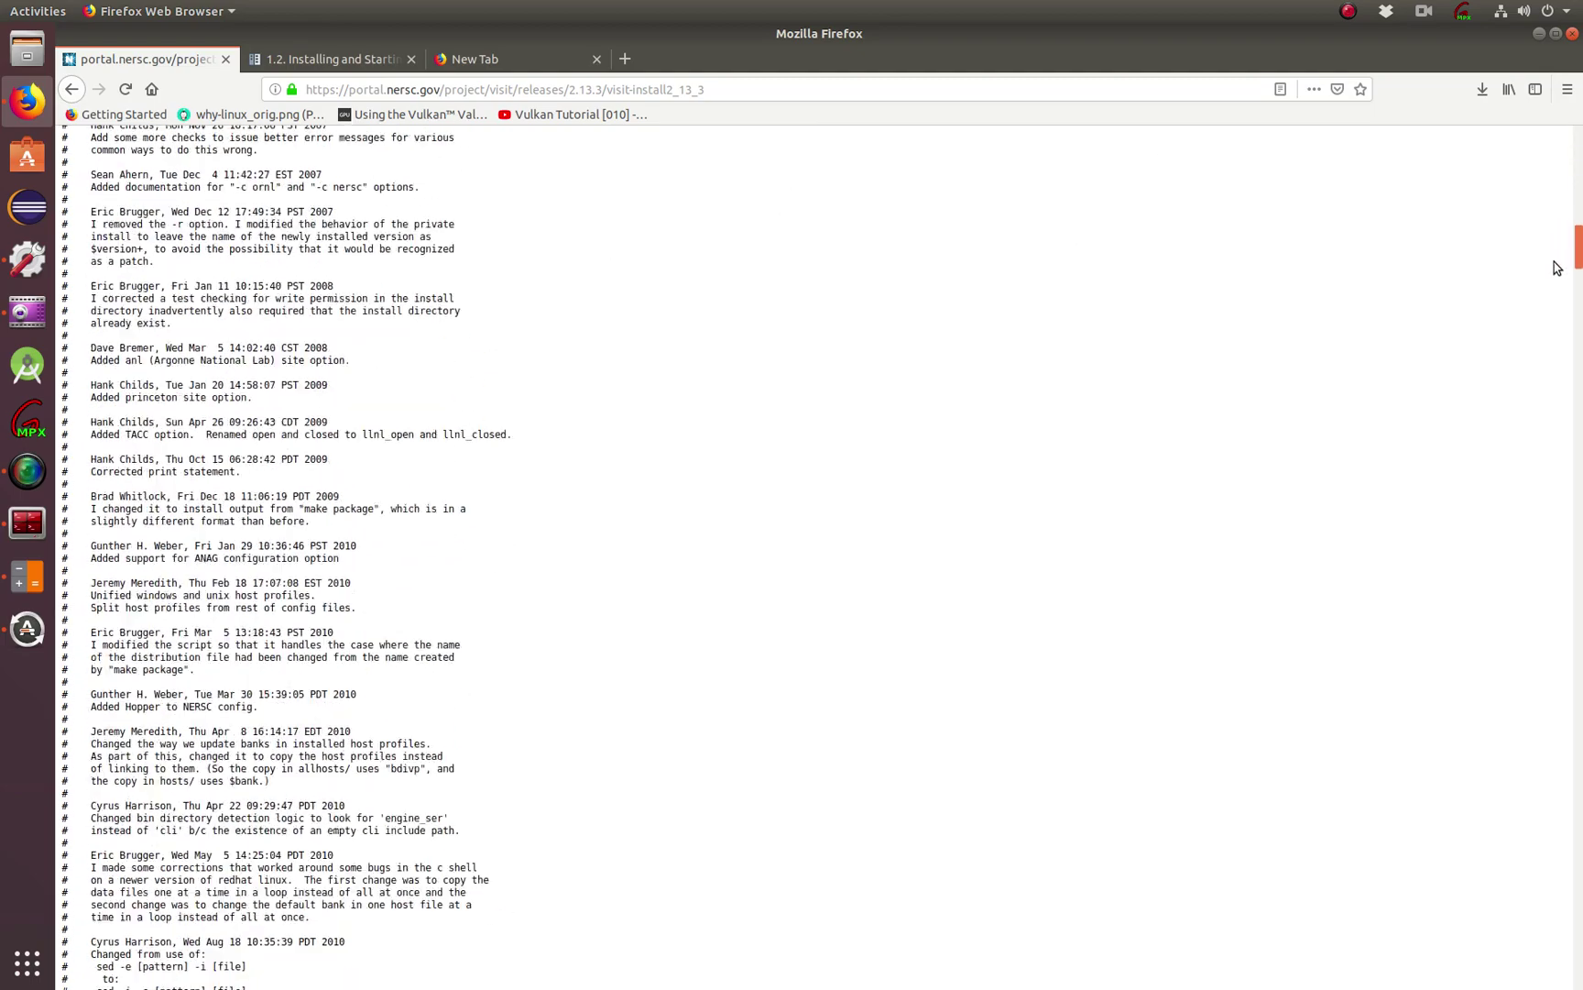
{"action": "scroll", "coordinate": [1556, 267], "scroll_direction": "down", "scroll_amount": 20}
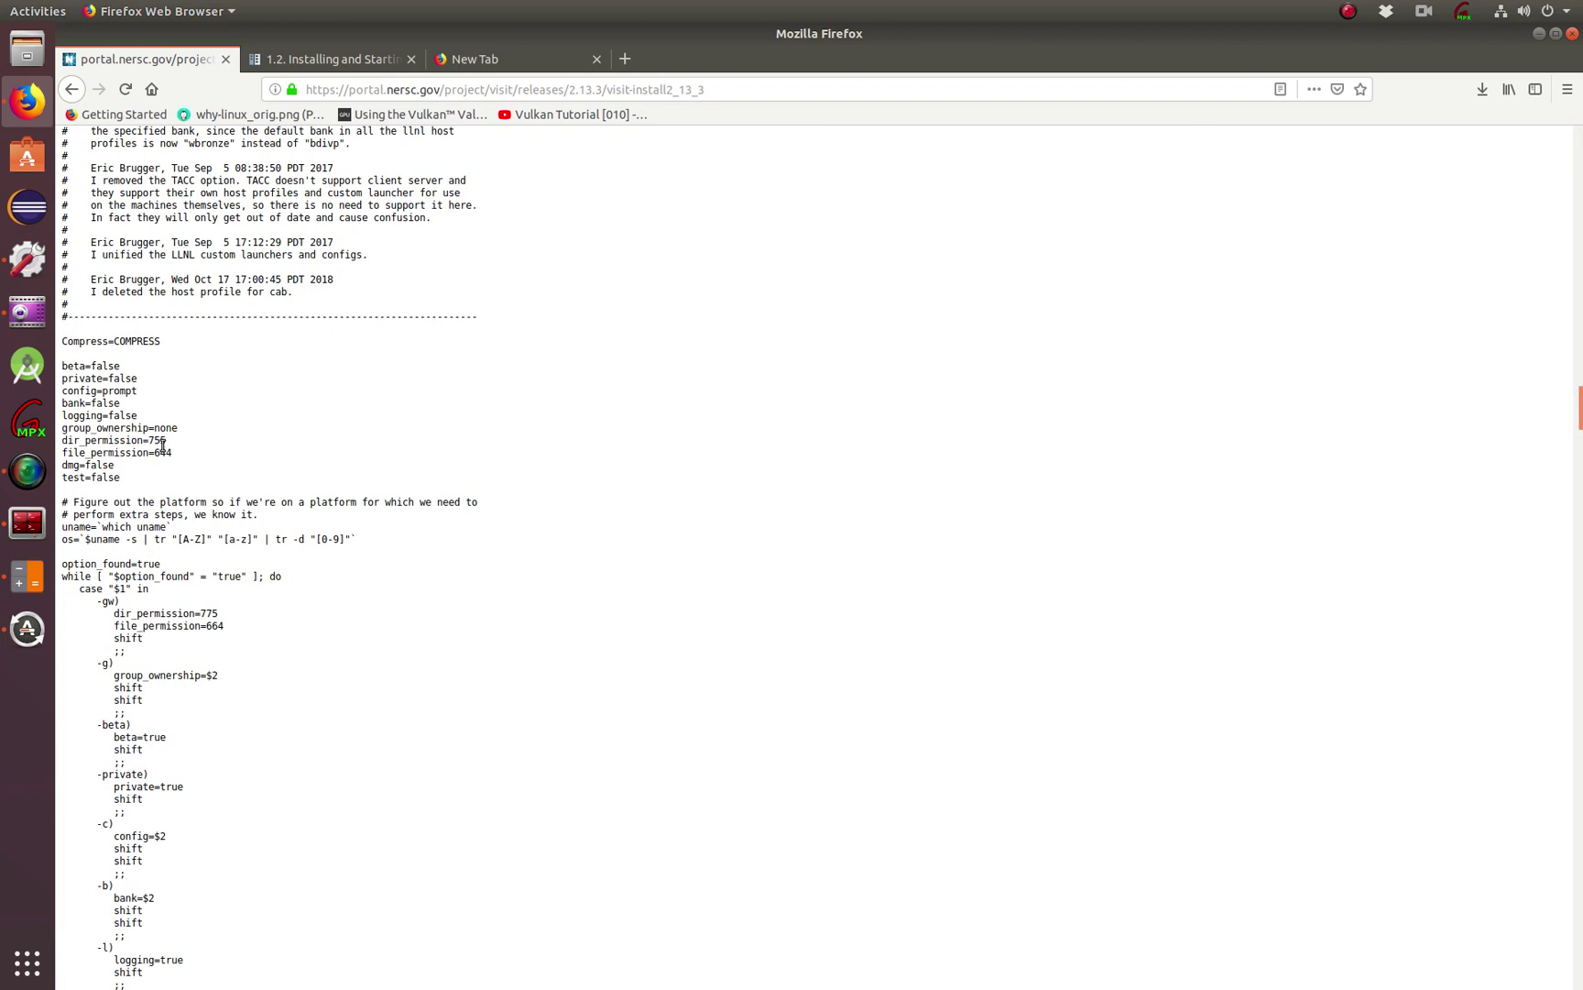
{"action": "mouse_move", "coordinate": [168, 445]}
{"action": "left_mouse_down"}
{"action": "mouse_move", "coordinate": [139, 441]}
{"action": "mouse_move", "coordinate": [147, 453]}
{"action": "left_mouse_up"}
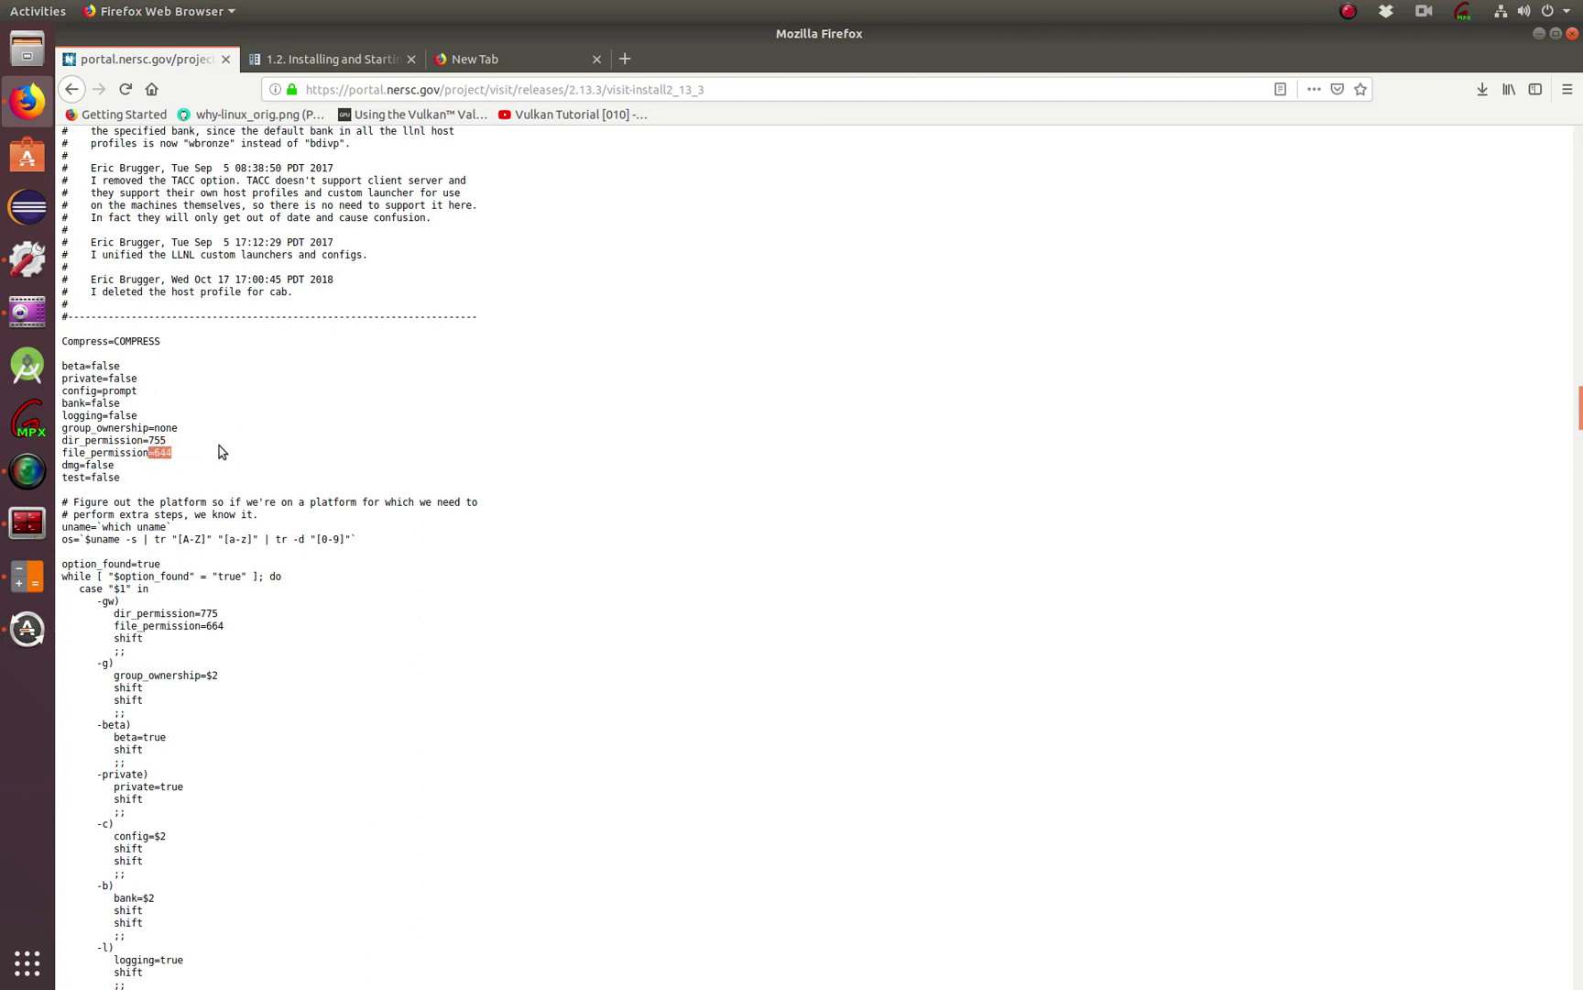
Make the script executable with chmod +x visit-install
{"action": "left_click", "coordinate": [27, 522]}
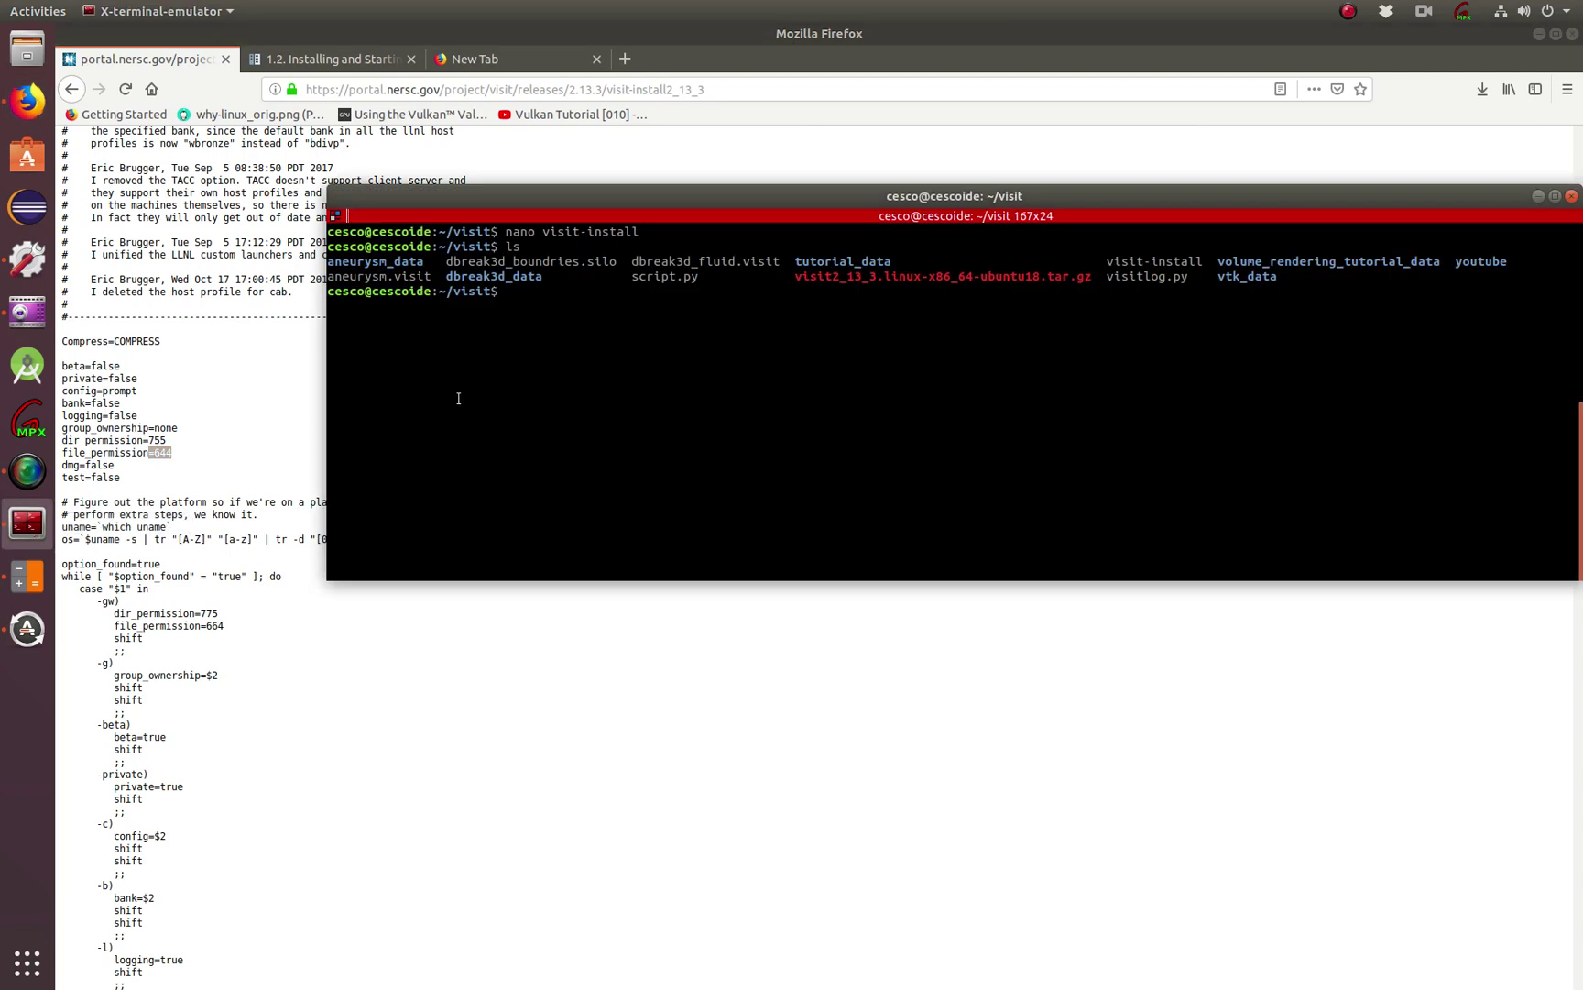
{"action": "type", "text": "chmod +x visit"}
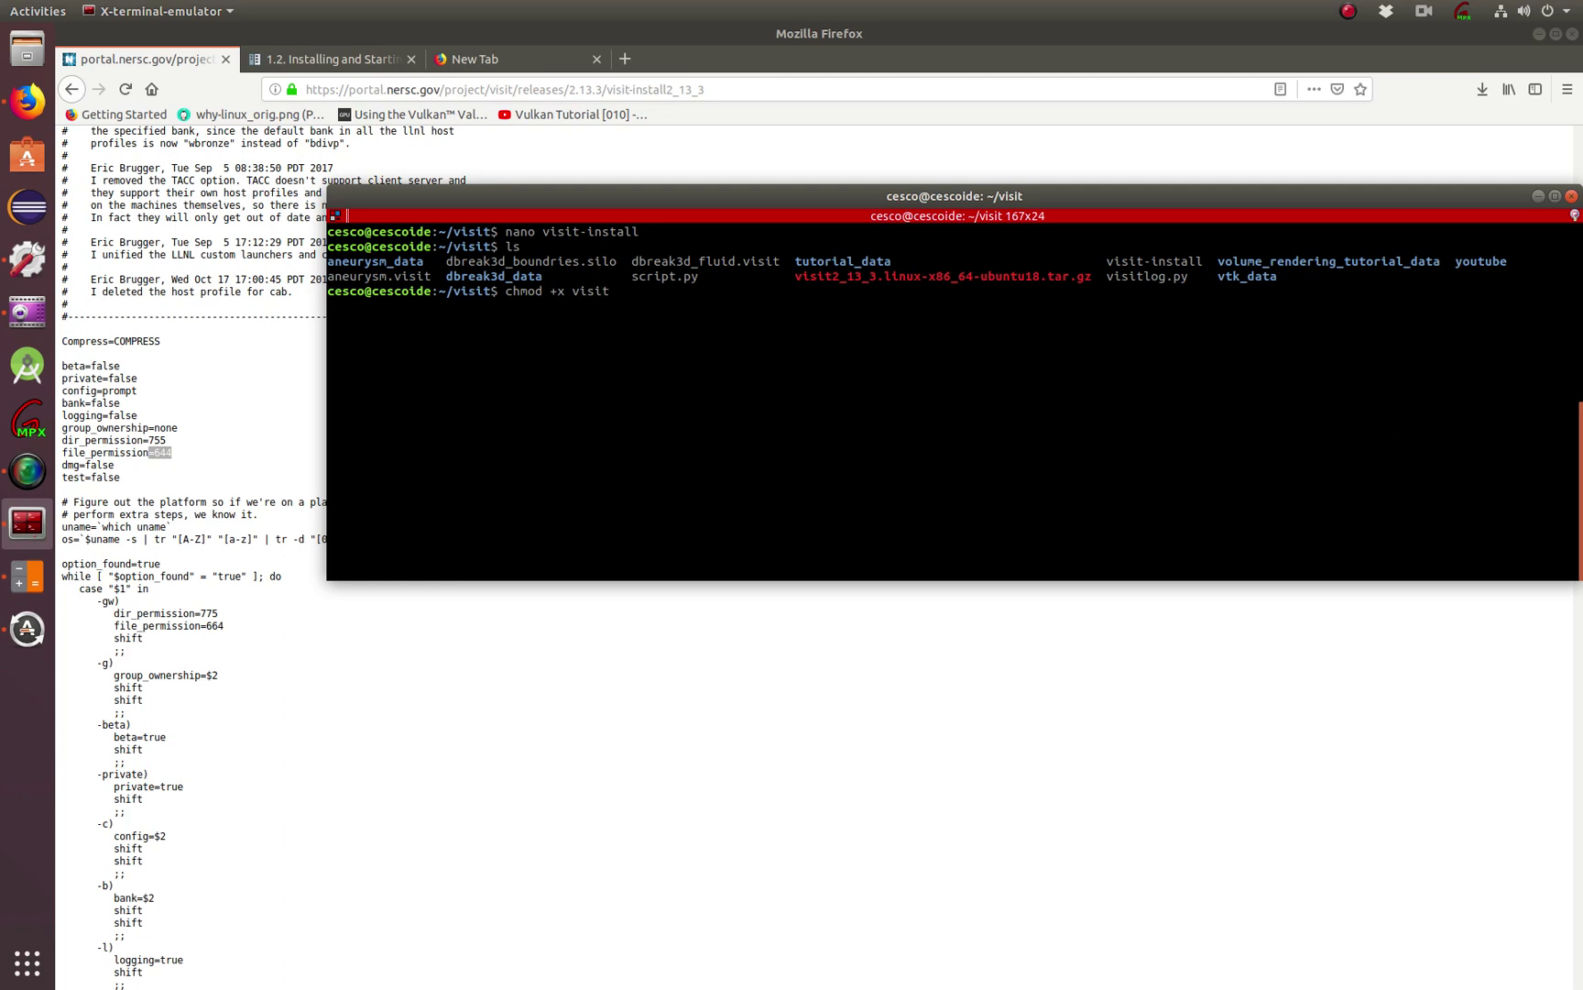
{"action": "type", "text": "-"}
{"action": "key", "text": "Tab"}
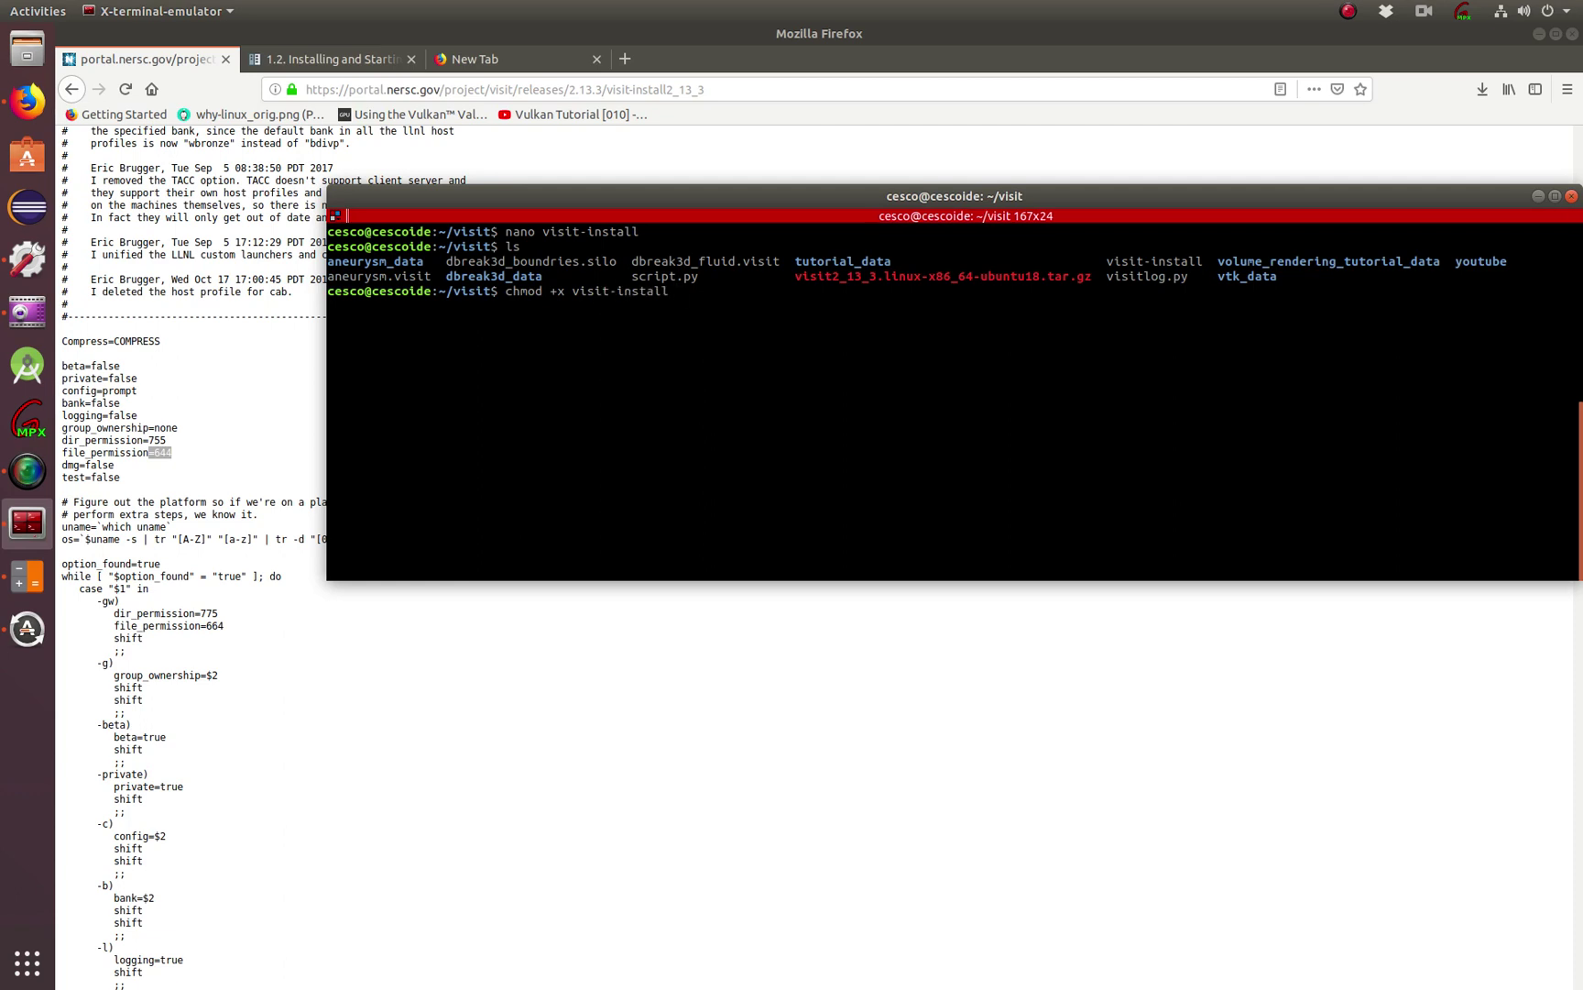
{"action": "key", "text": "Return"}
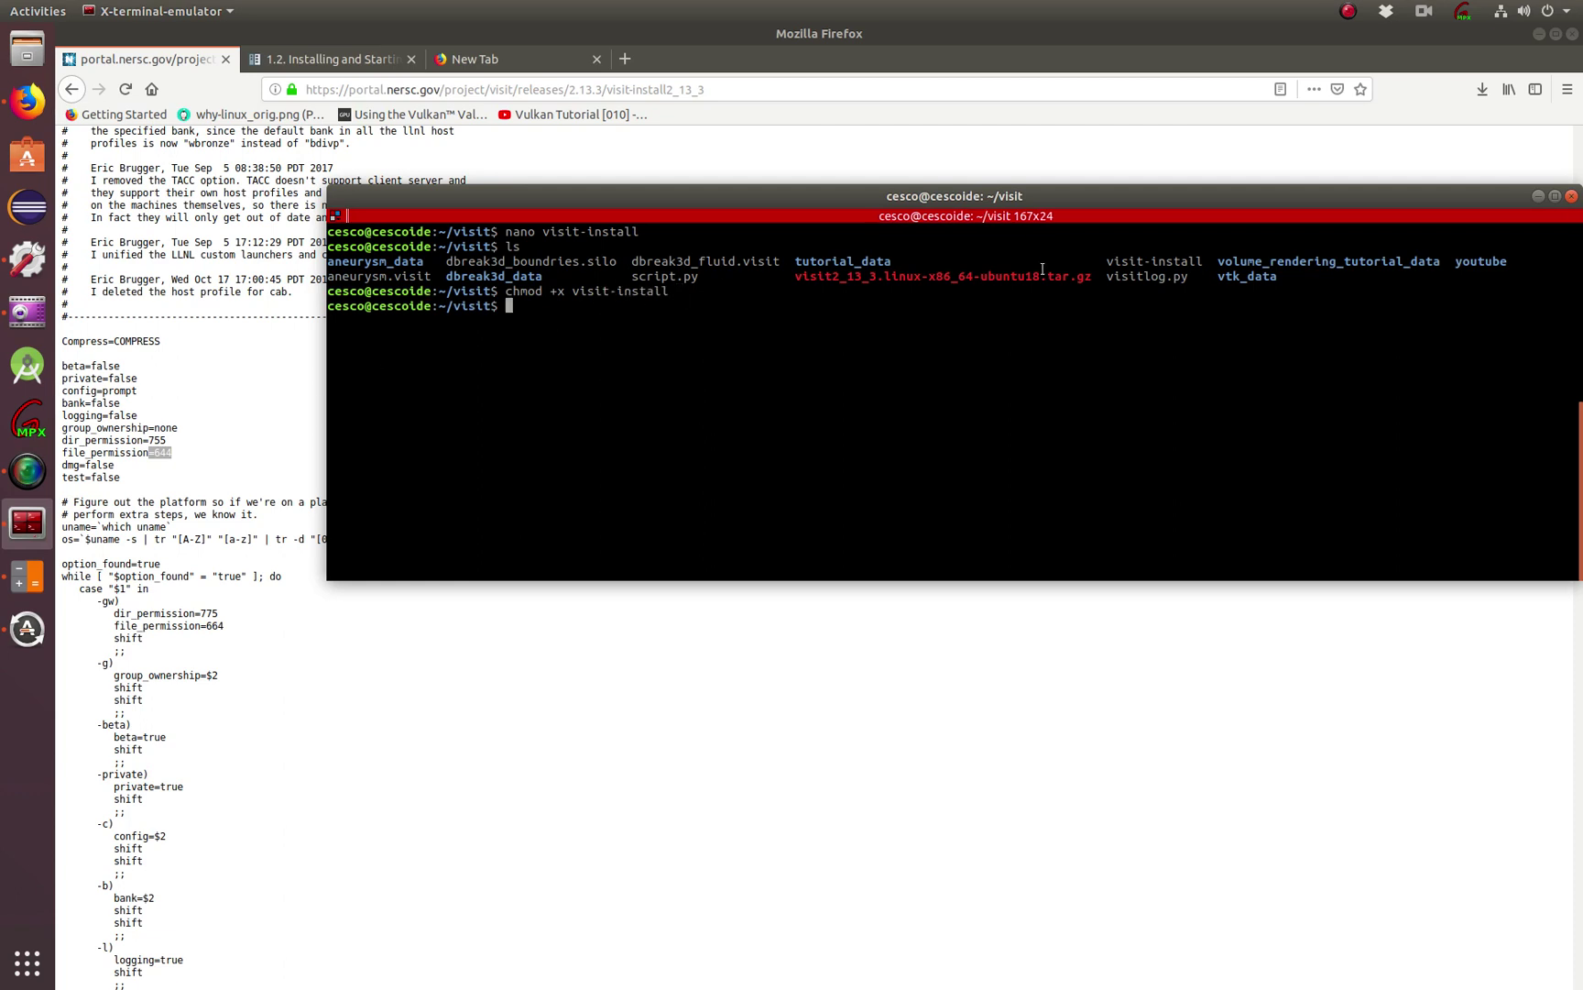
List the ~/visit folder to confirm visit-install is now executable
{"action": "left_click_drag", "start_coordinate": [1105, 262], "coordinate": [1210, 263]}
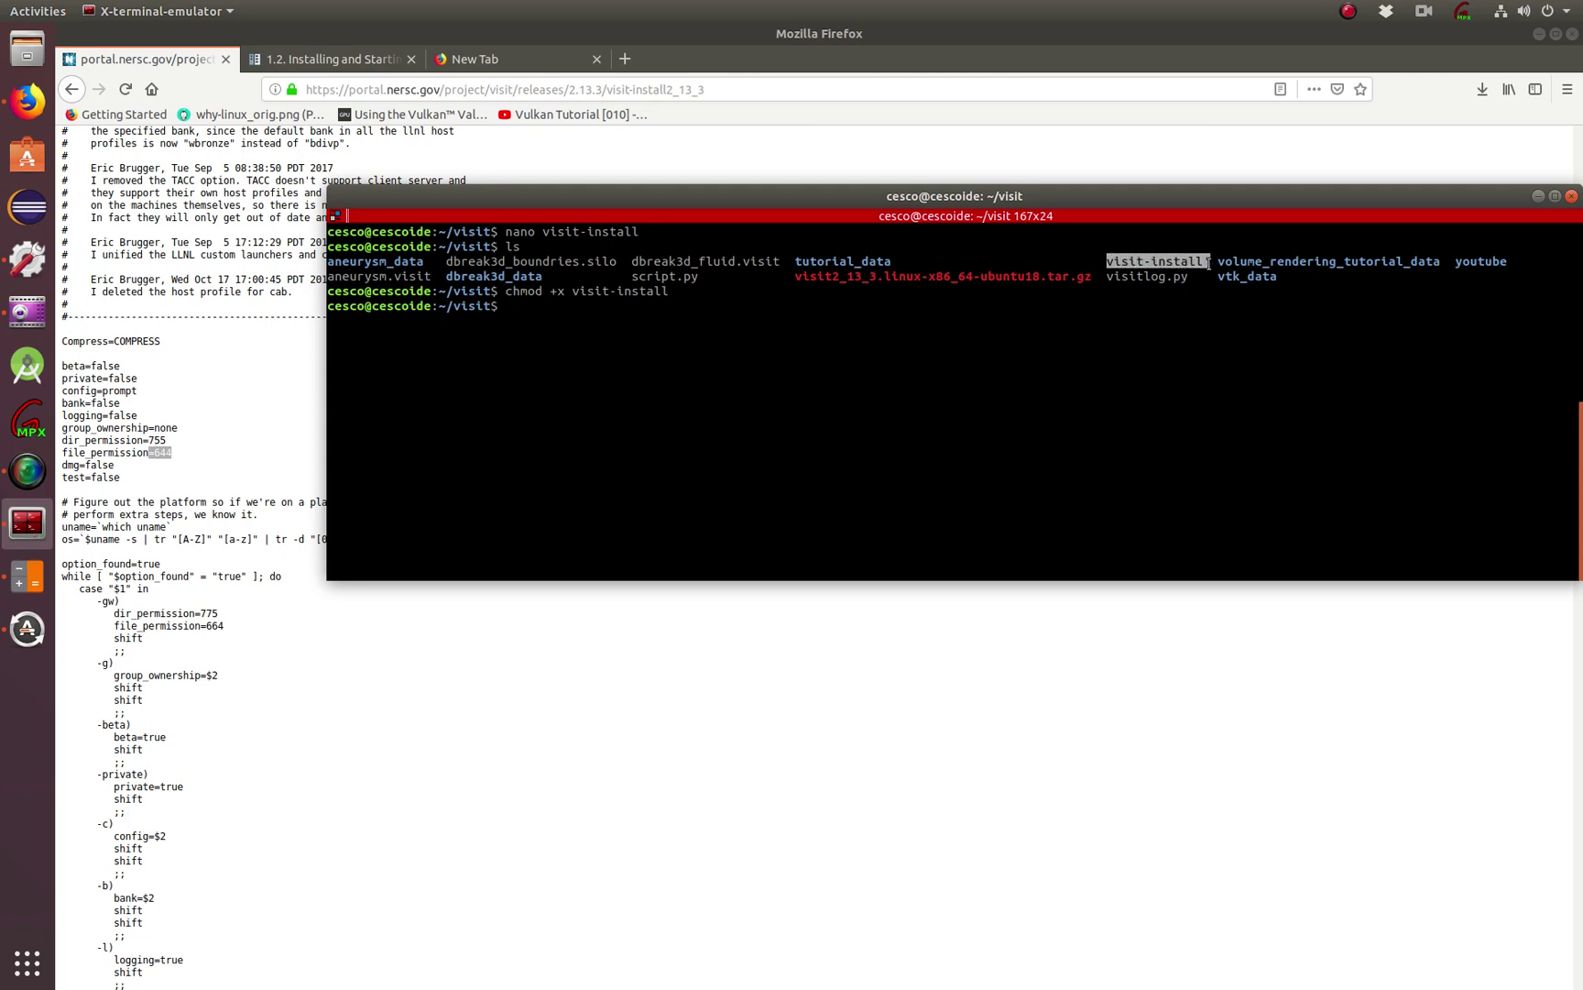
{"action": "left_click", "coordinate": [1033, 321]}
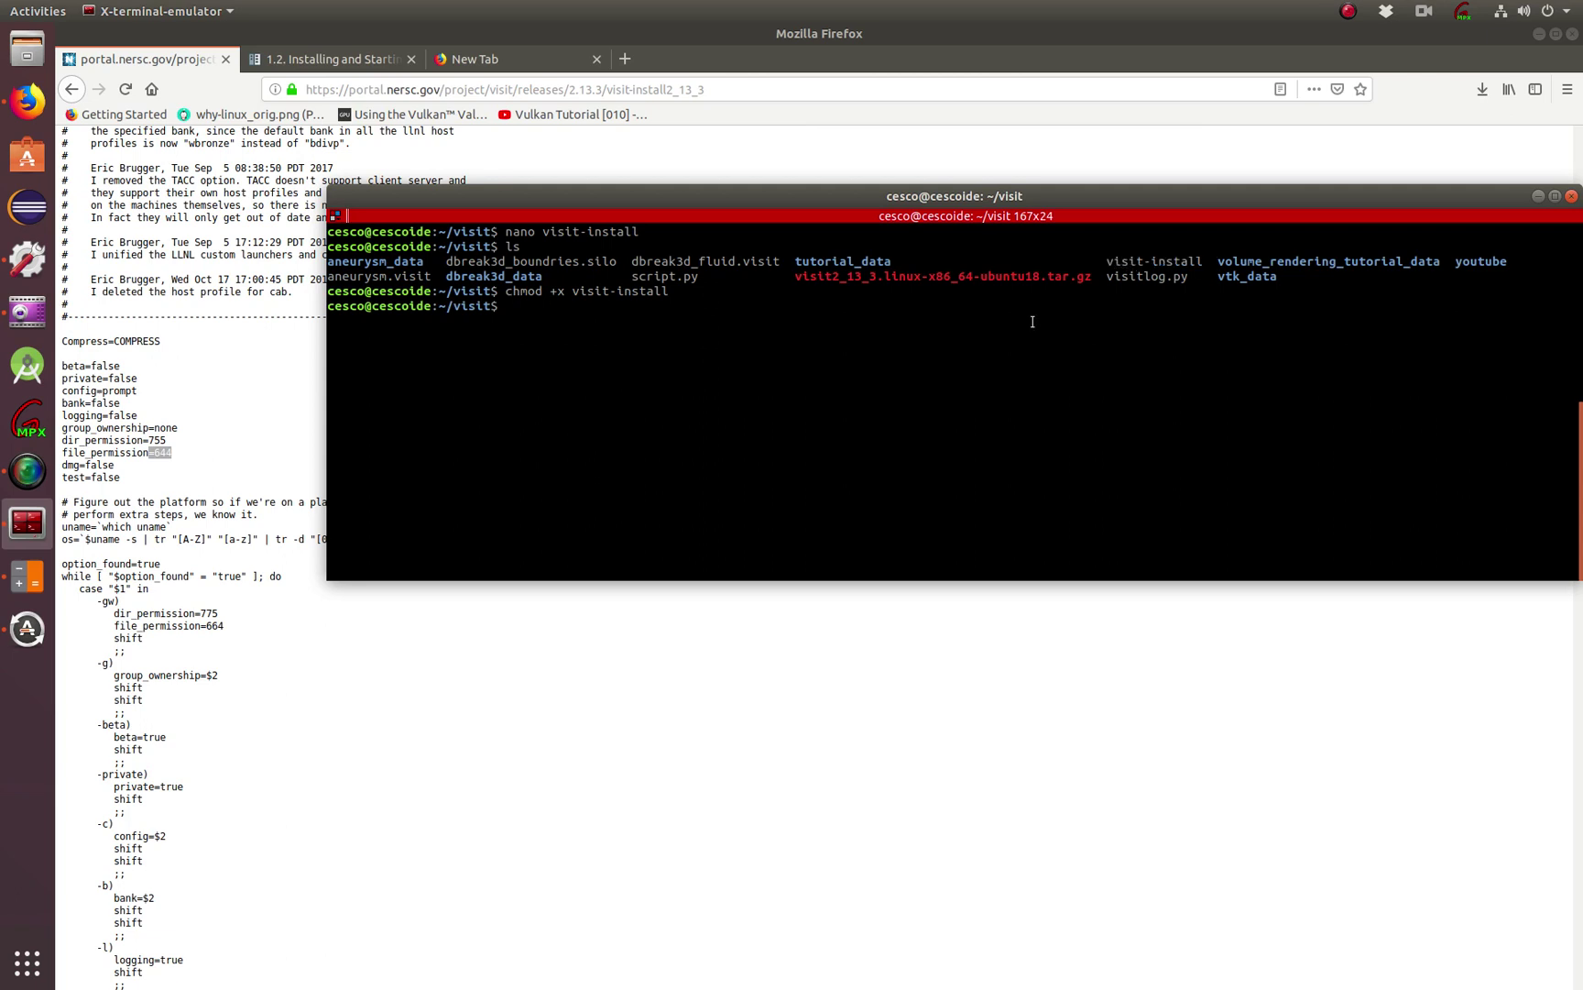
{"action": "type", "text": "ls"}
{"action": "key", "text": "Return"}
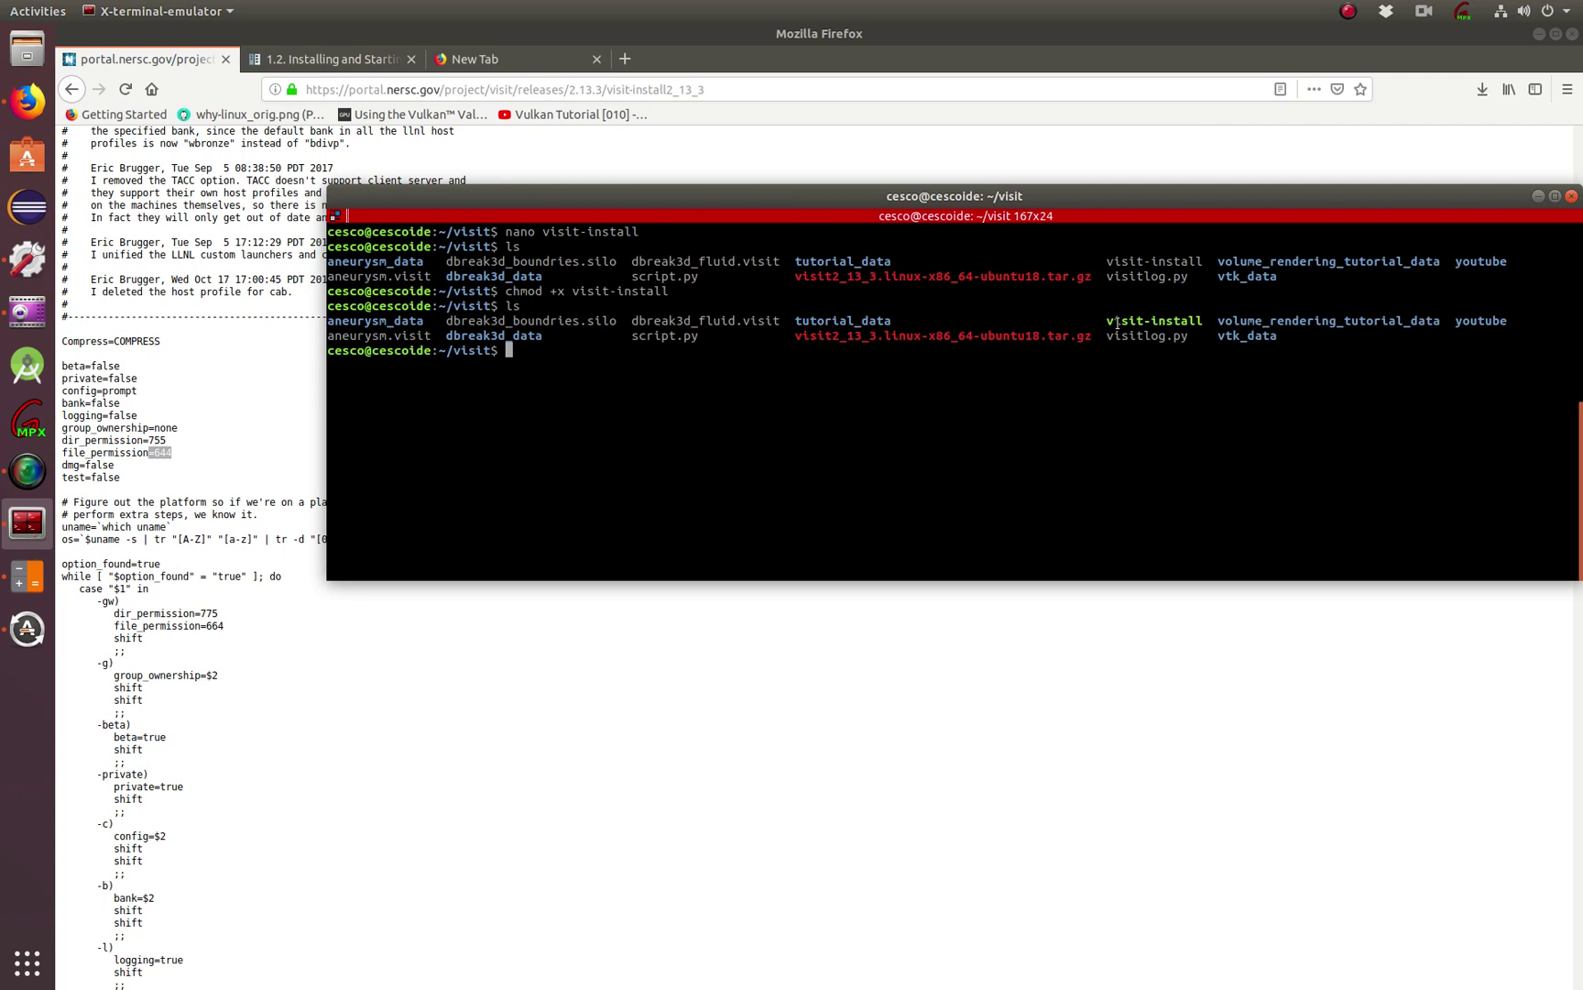
{"action": "left_click_drag", "start_coordinate": [1102, 321], "coordinate": [1205, 322]}
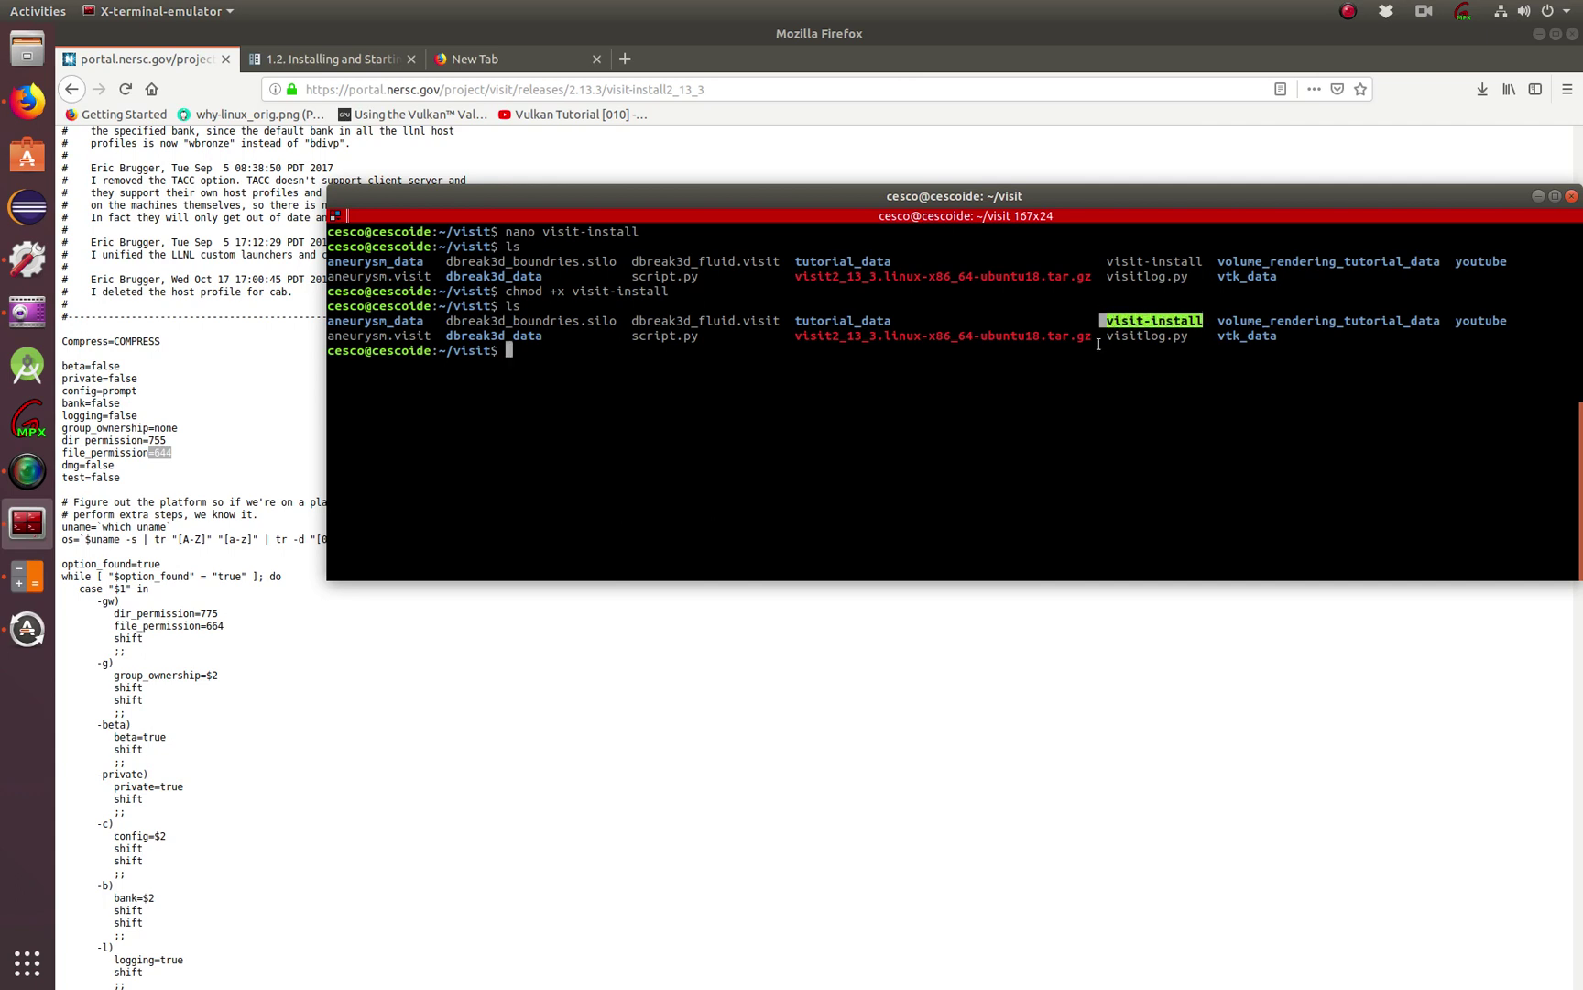
{"action": "left_click", "coordinate": [1096, 346]}
Start the command ./visit-install using Tab completion
{"action": "type", "text": "."}
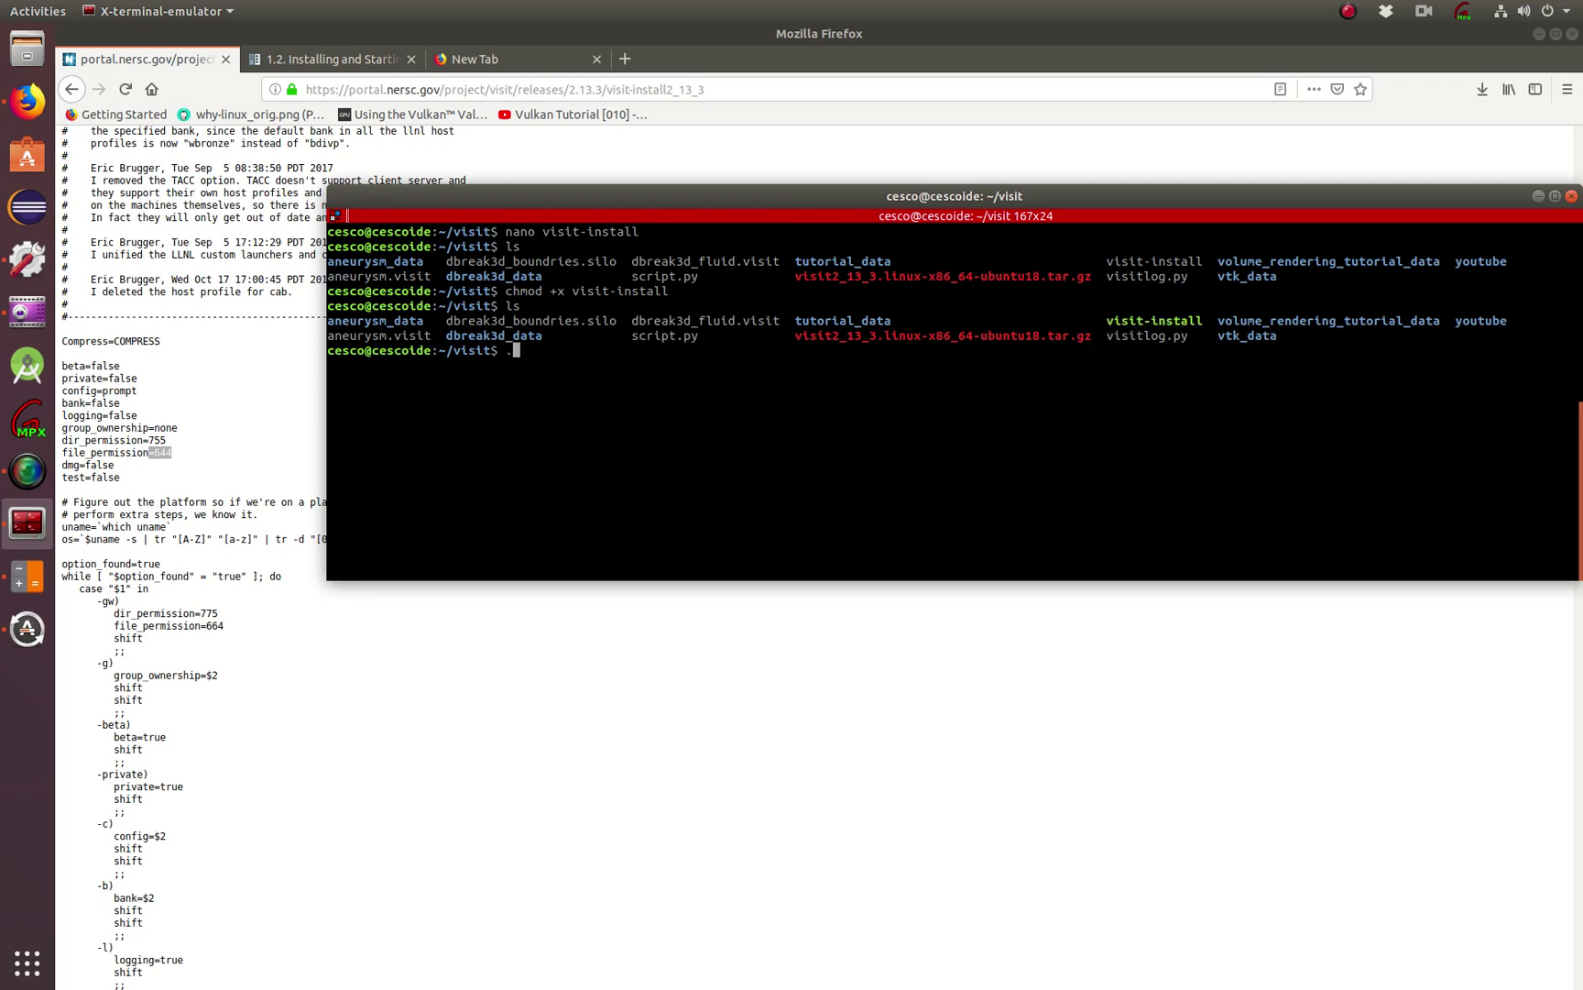
{"action": "type", "text": "/visi"}
{"action": "key", "text": "Tab"}
{"action": "left_click_drag", "start_coordinate": [789, 336], "coordinate": [1093, 338]}
{"action": "left_click", "coordinate": [1000, 371]}
Scroll the install script to the usage line listing version, platform and directory arguments
{"action": "left_click", "coordinate": [201, 375]}
{"action": "scroll", "coordinate": [302, 362], "scroll_direction": "down", "scroll_amount": 4}
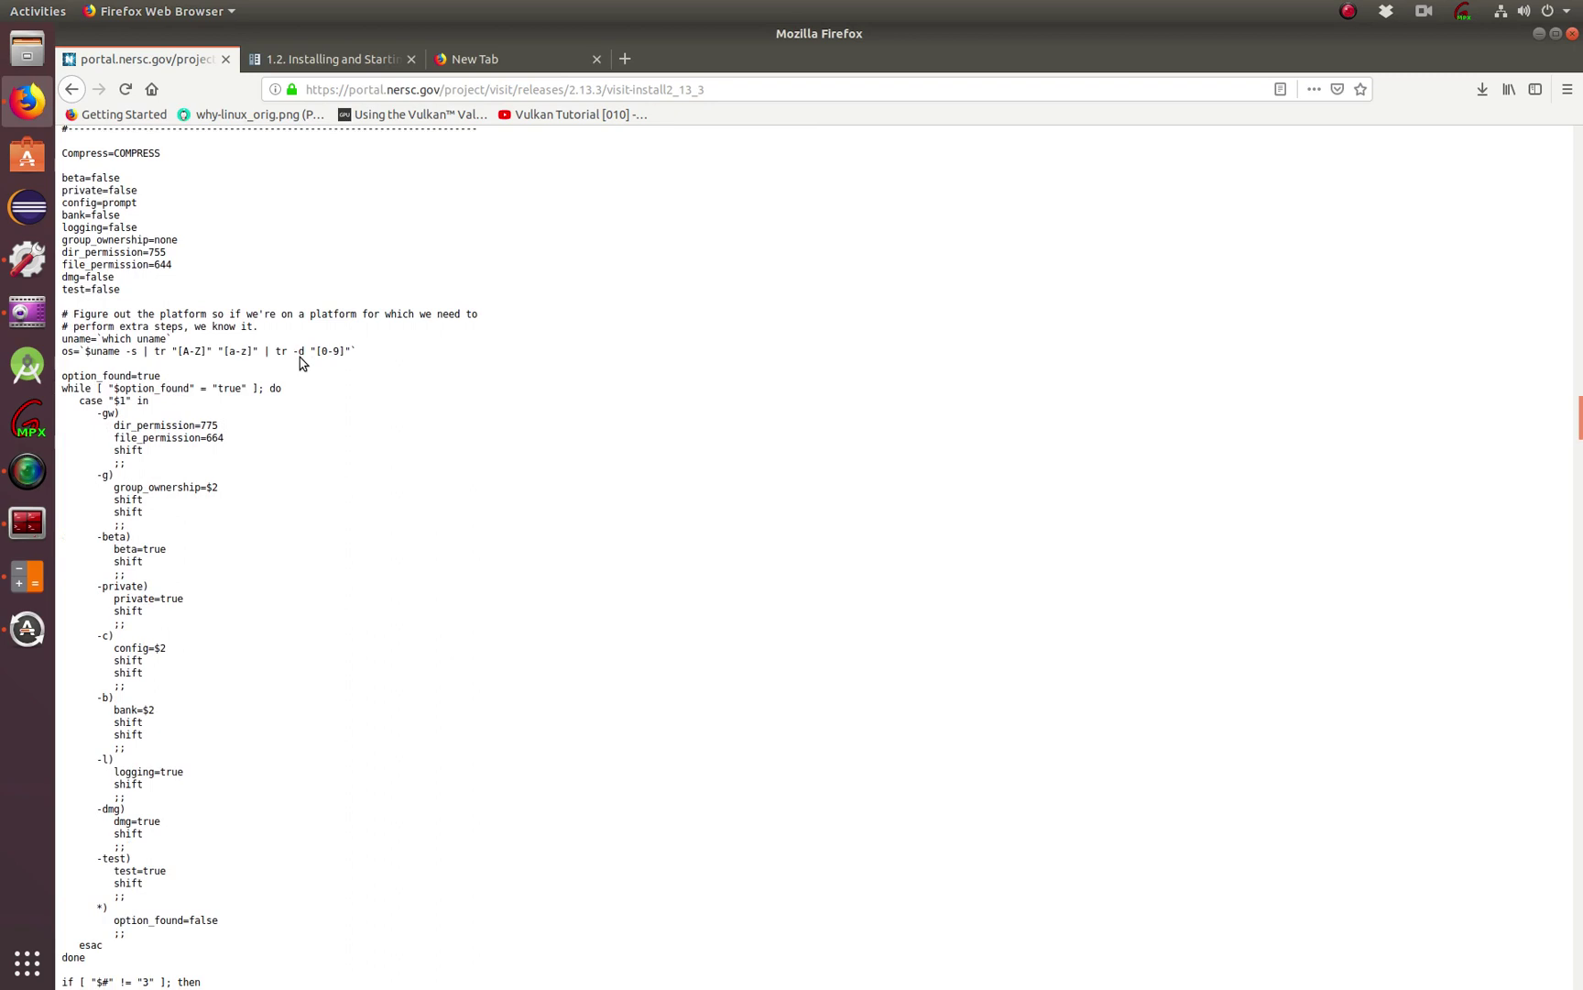
{"action": "scroll", "coordinate": [302, 362], "scroll_direction": "down", "scroll_amount": 4}
{"action": "scroll", "coordinate": [300, 360], "scroll_direction": "down", "scroll_amount": 4}
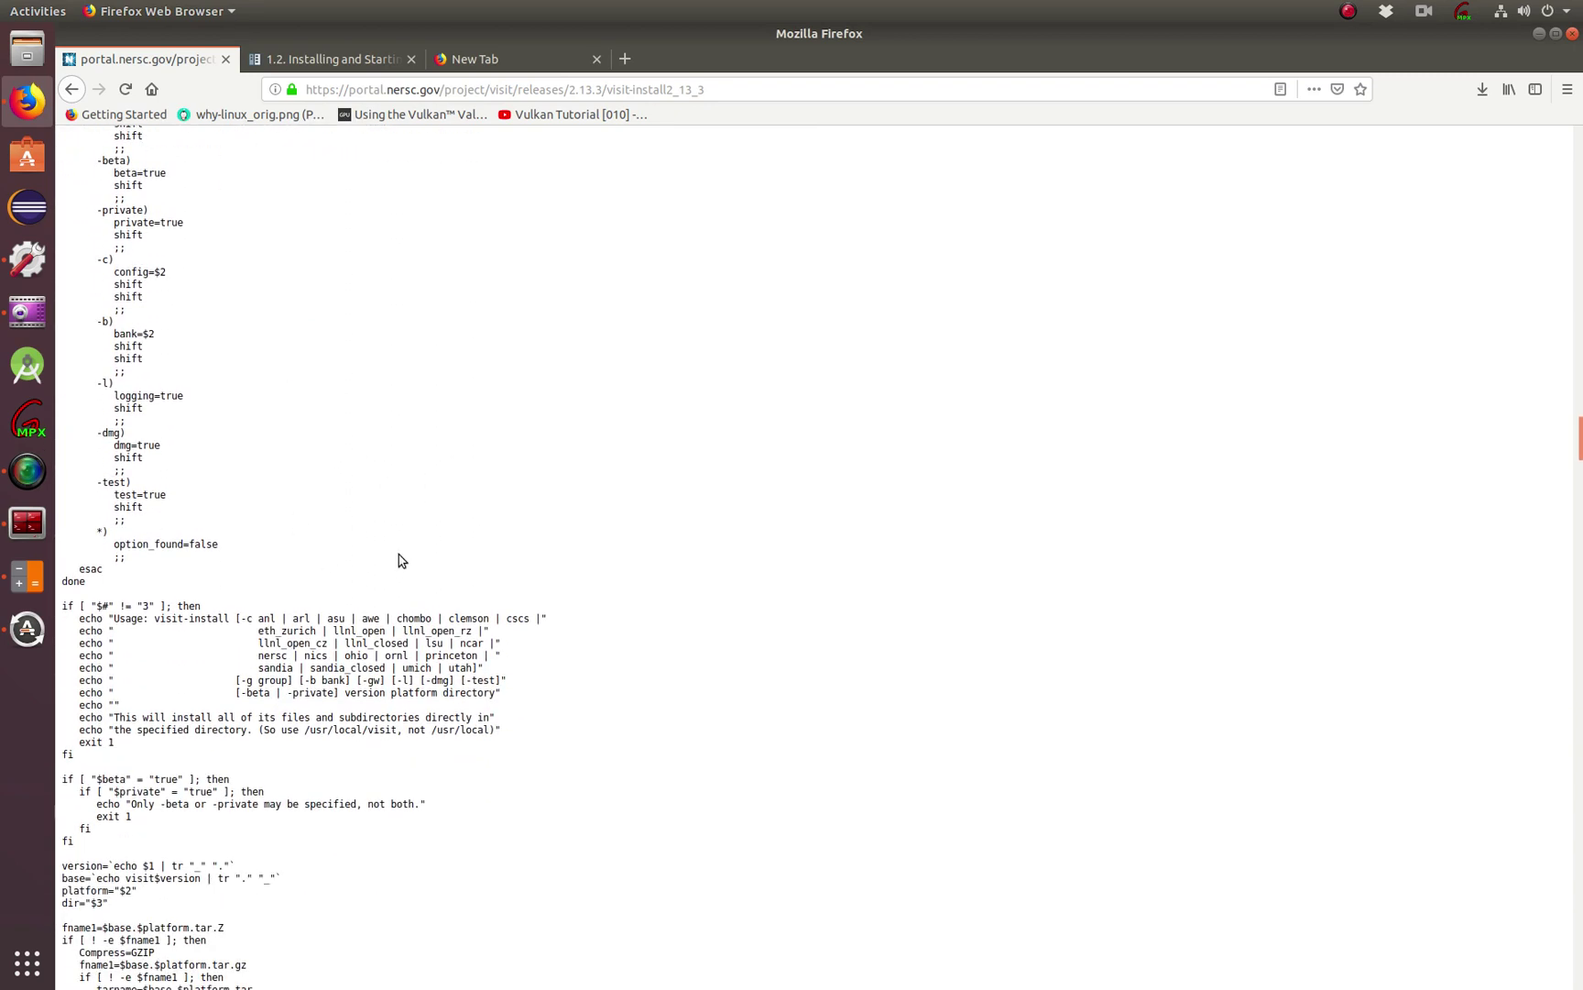
{"action": "scroll", "coordinate": [375, 563], "scroll_direction": "down", "scroll_amount": 3}
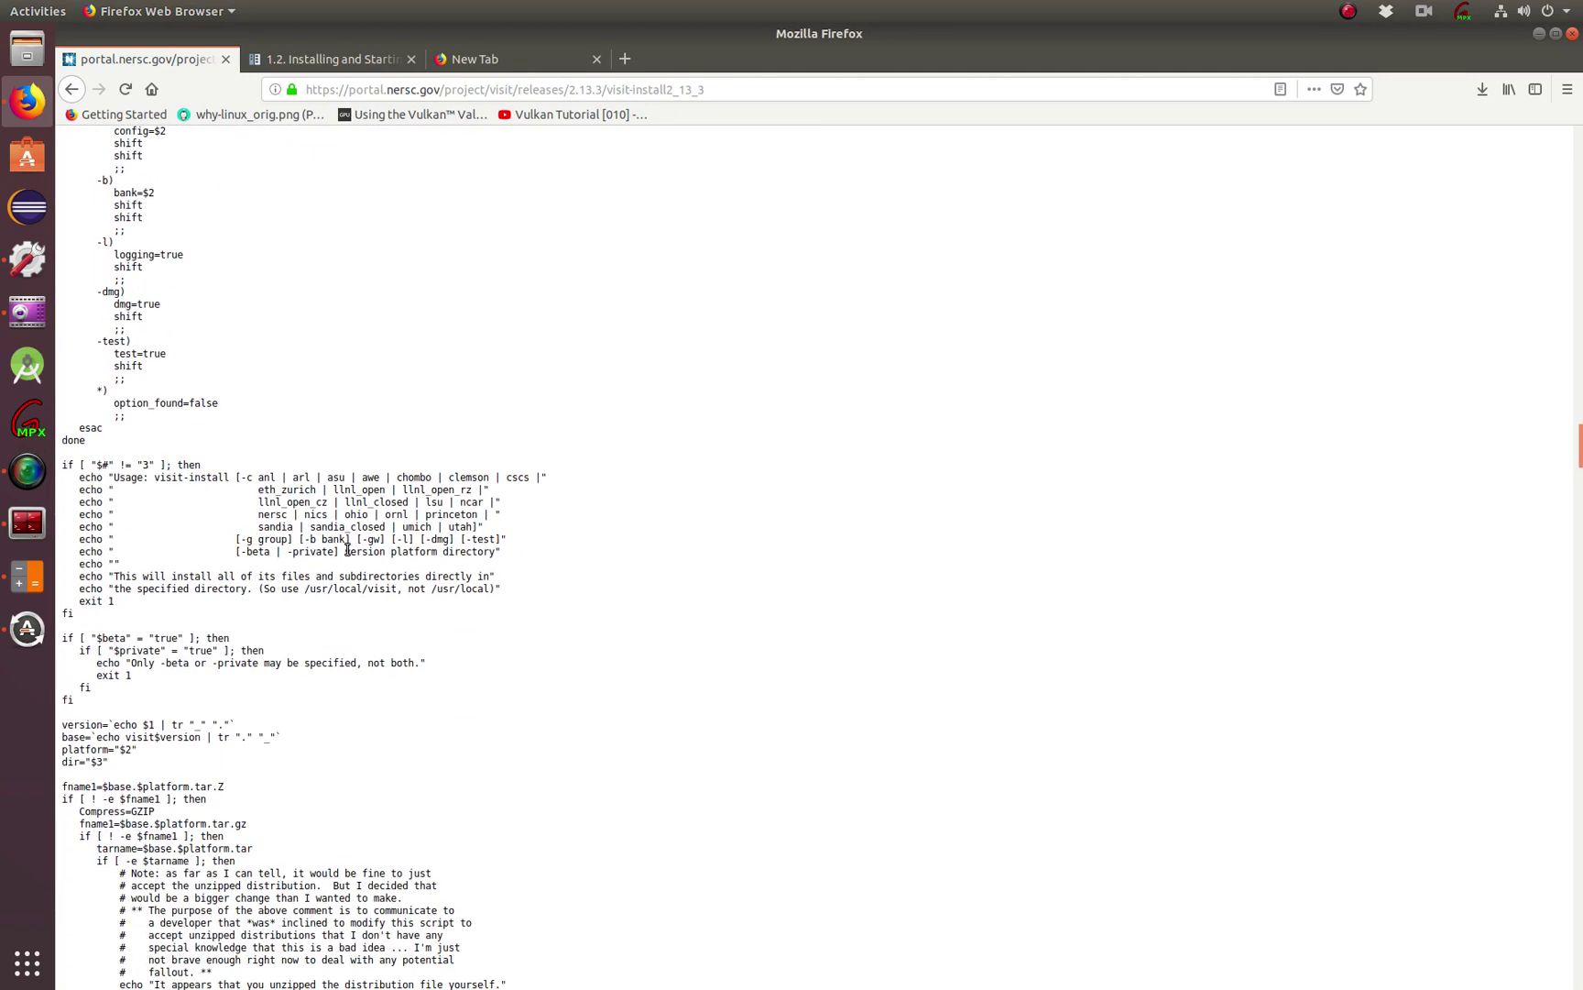
{"action": "left_click_drag", "start_coordinate": [347, 551], "coordinate": [495, 553]}
{"action": "left_click", "coordinate": [401, 551]}
{"action": "left_click", "coordinate": [454, 473]}
Back in the raised terminal, remove the stray digits typed after ./visit-install
{"action": "left_click", "coordinate": [41, 521]}
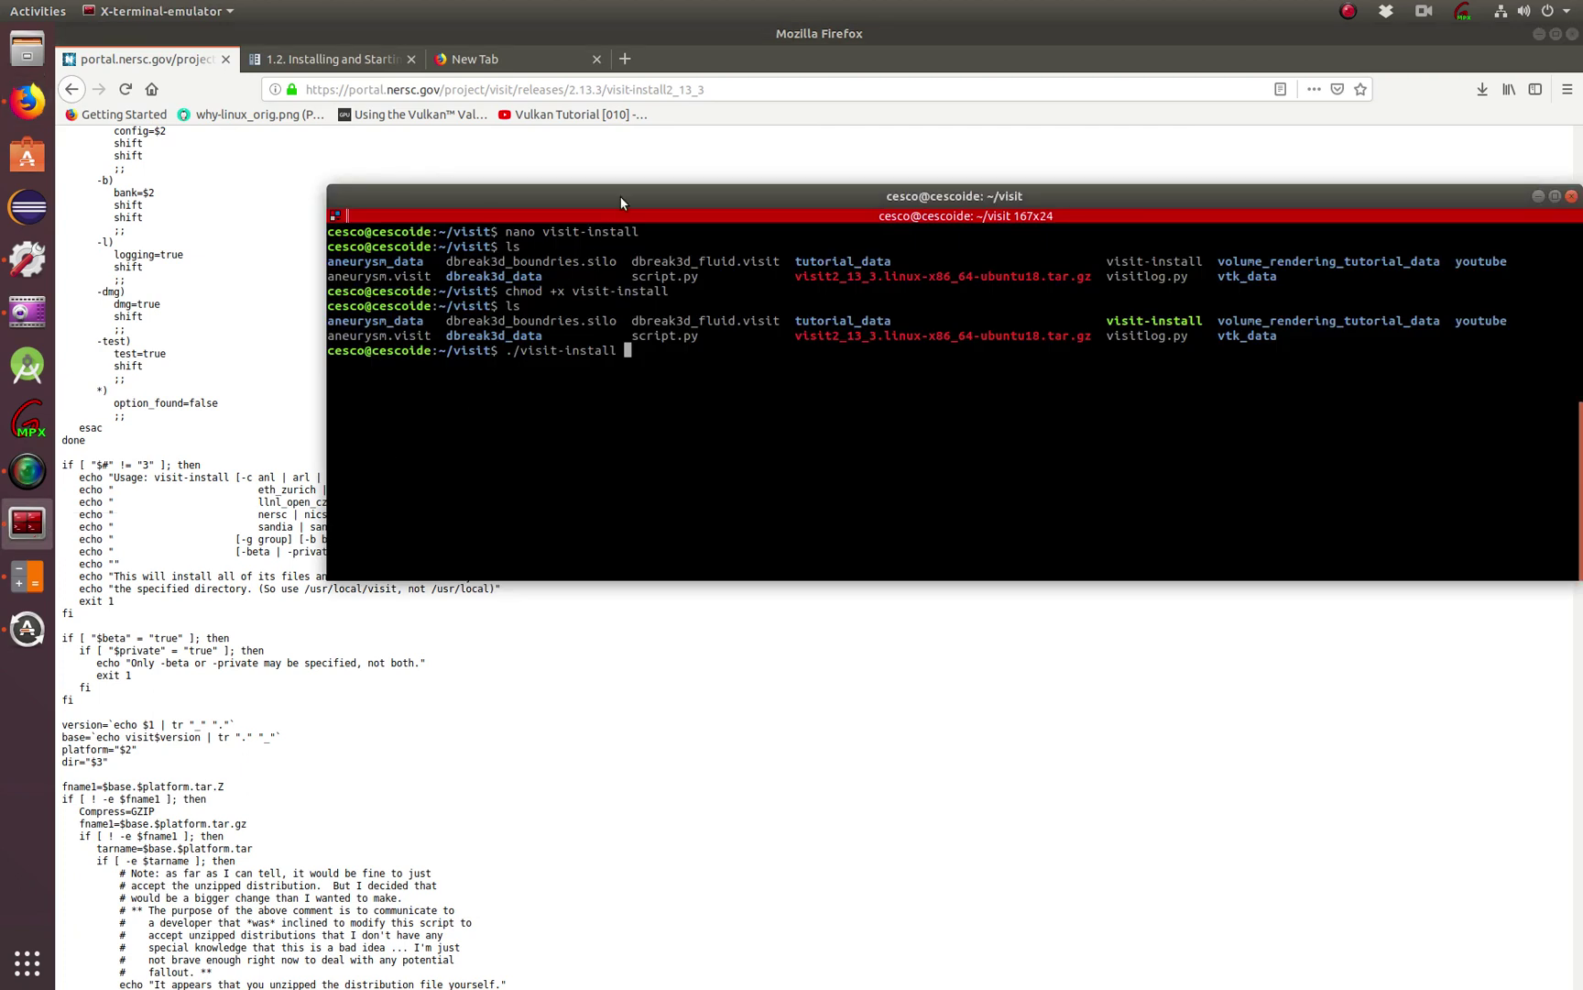
{"action": "left_click_drag", "start_coordinate": [620, 197], "coordinate": [607, 124]}
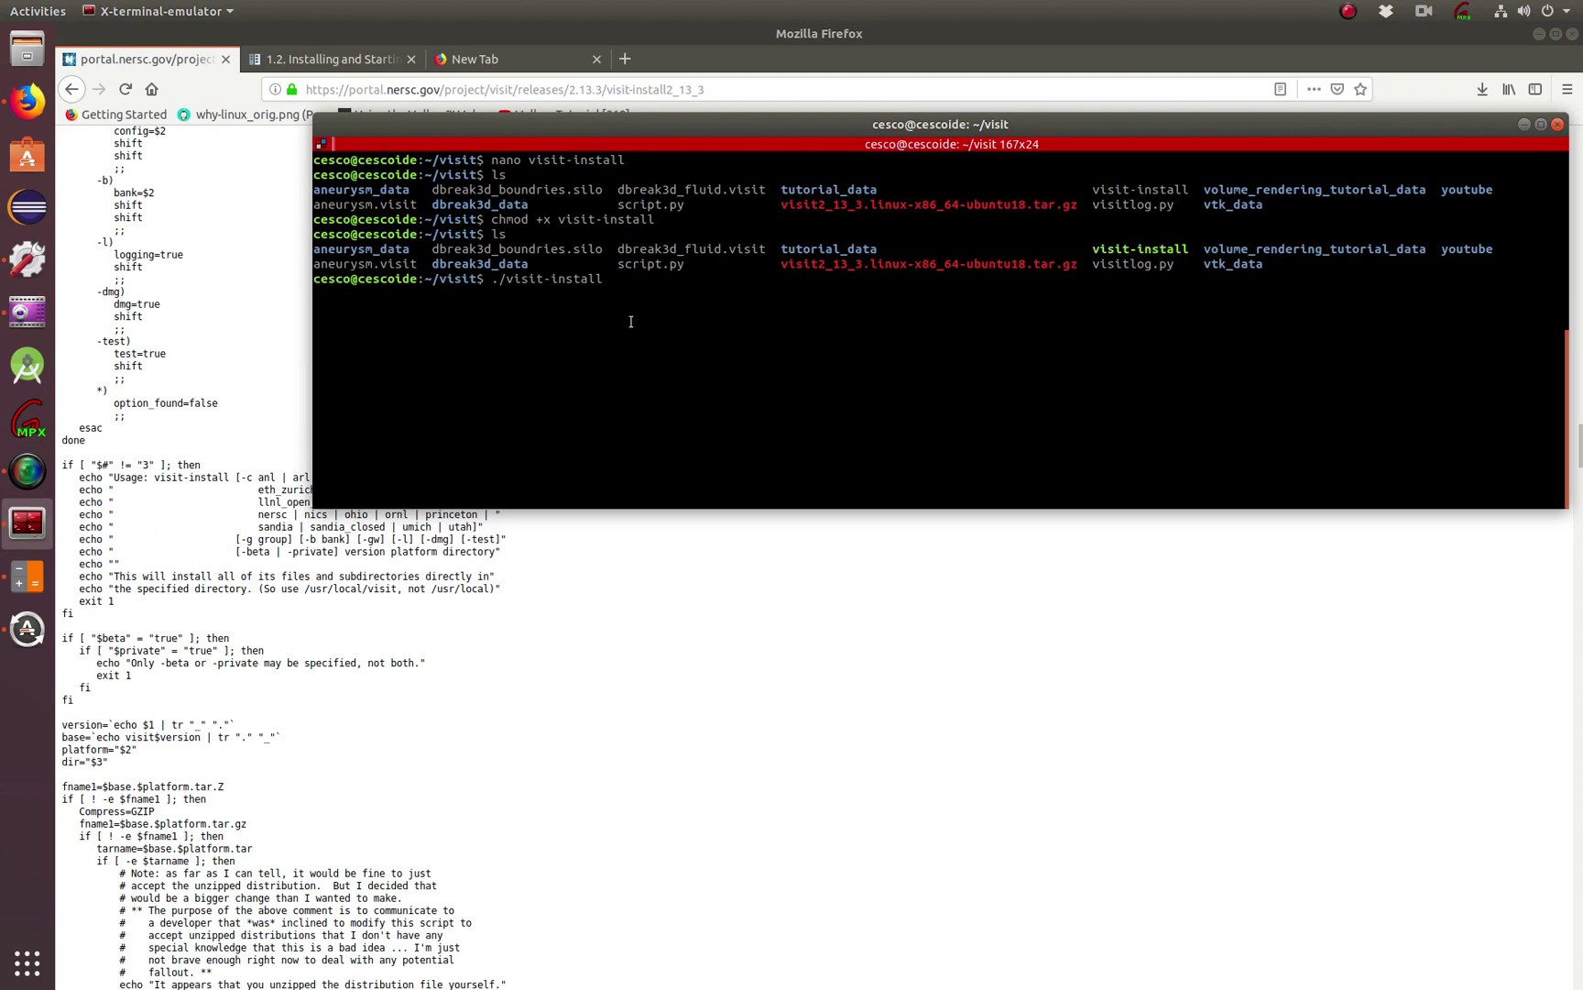
{"action": "type", "text": "213"}
{"action": "key", "text": "BackSpace"}
{"action": "key", "text": "BackSpace"}
{"action": "key", "text": "BackSpace"}
Copy the version number 2.13.3 from the VisIt Executables page
{"action": "left_click", "coordinate": [503, 57]}
{"action": "left_click", "coordinate": [321, 60]}
{"action": "left_click", "coordinate": [173, 61]}
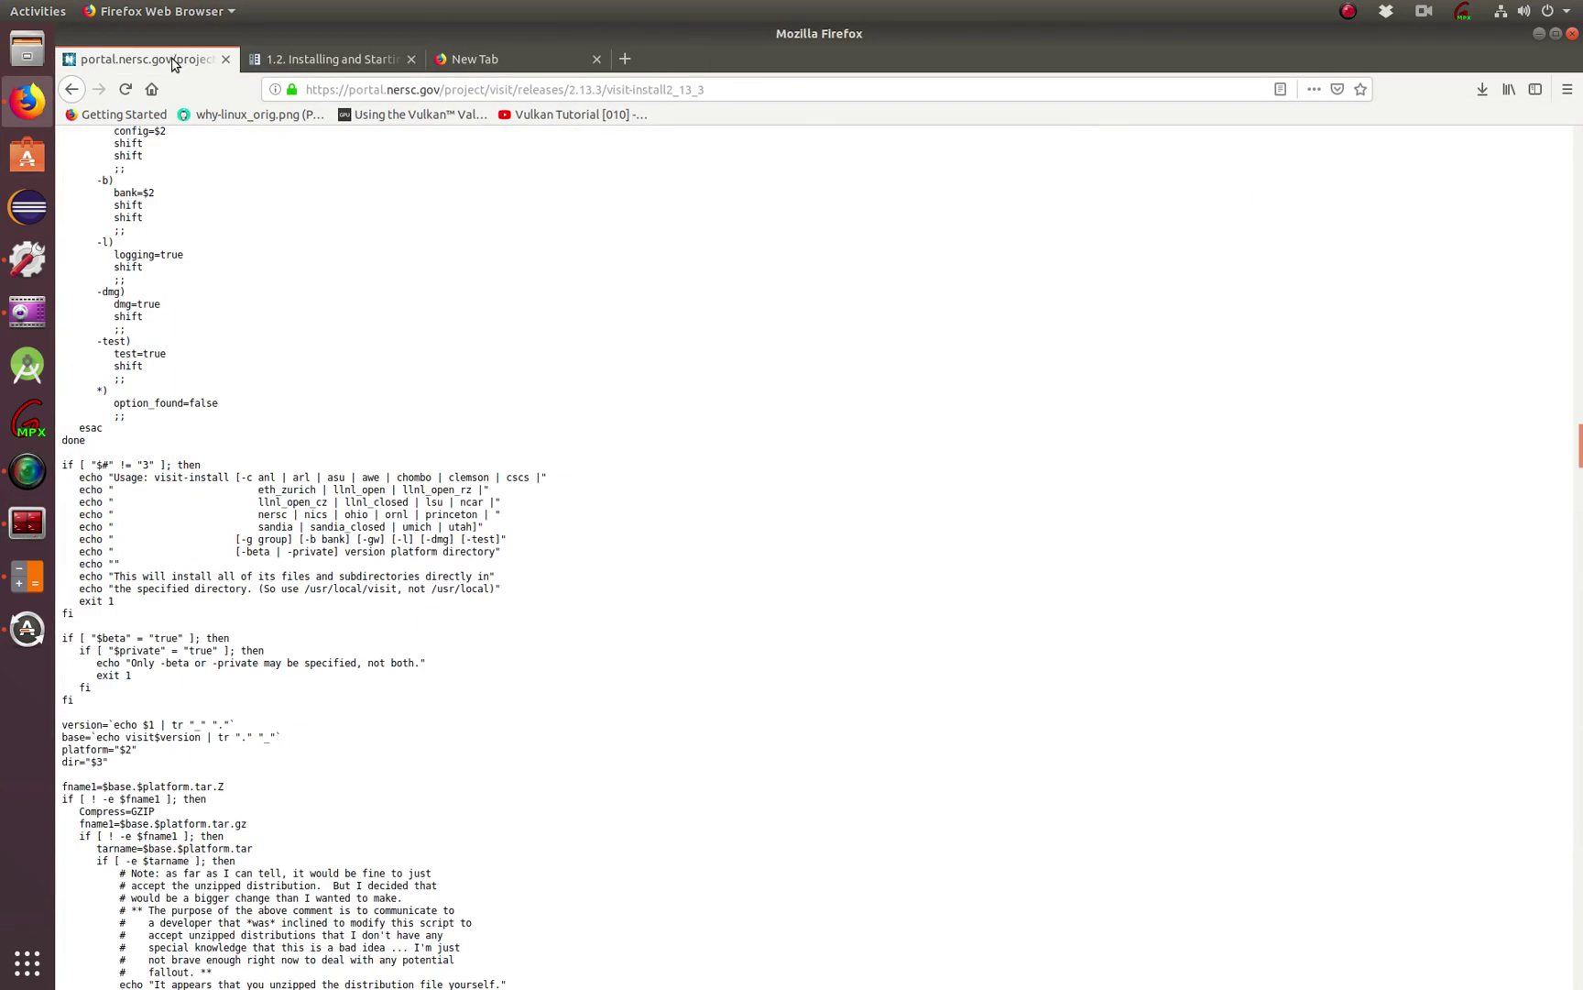
{"action": "left_click", "coordinate": [73, 91]}
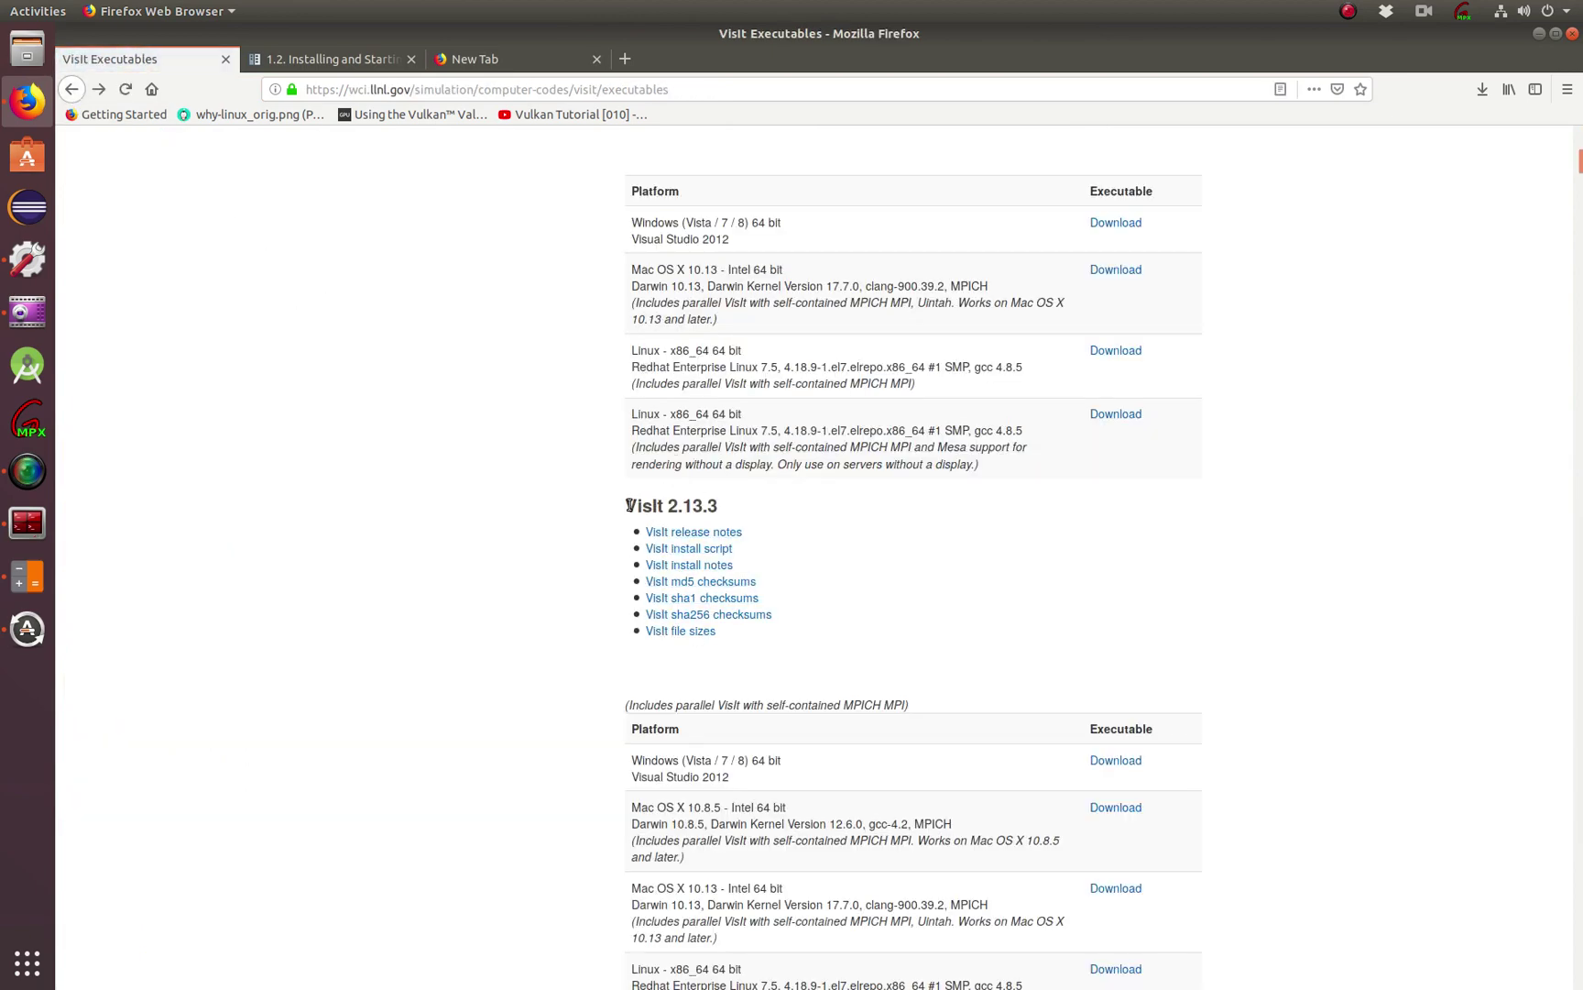
{"action": "left_click_drag", "start_coordinate": [669, 506], "coordinate": [717, 509]}
{"action": "key", "text": "ctrl+c"}
{"action": "right_click", "coordinate": [717, 509]}
{"action": "key", "text": "Escape"}
Paste 2.13.3 after ./visit-install, then return to the install script page
{"action": "left_click", "coordinate": [27, 523]}
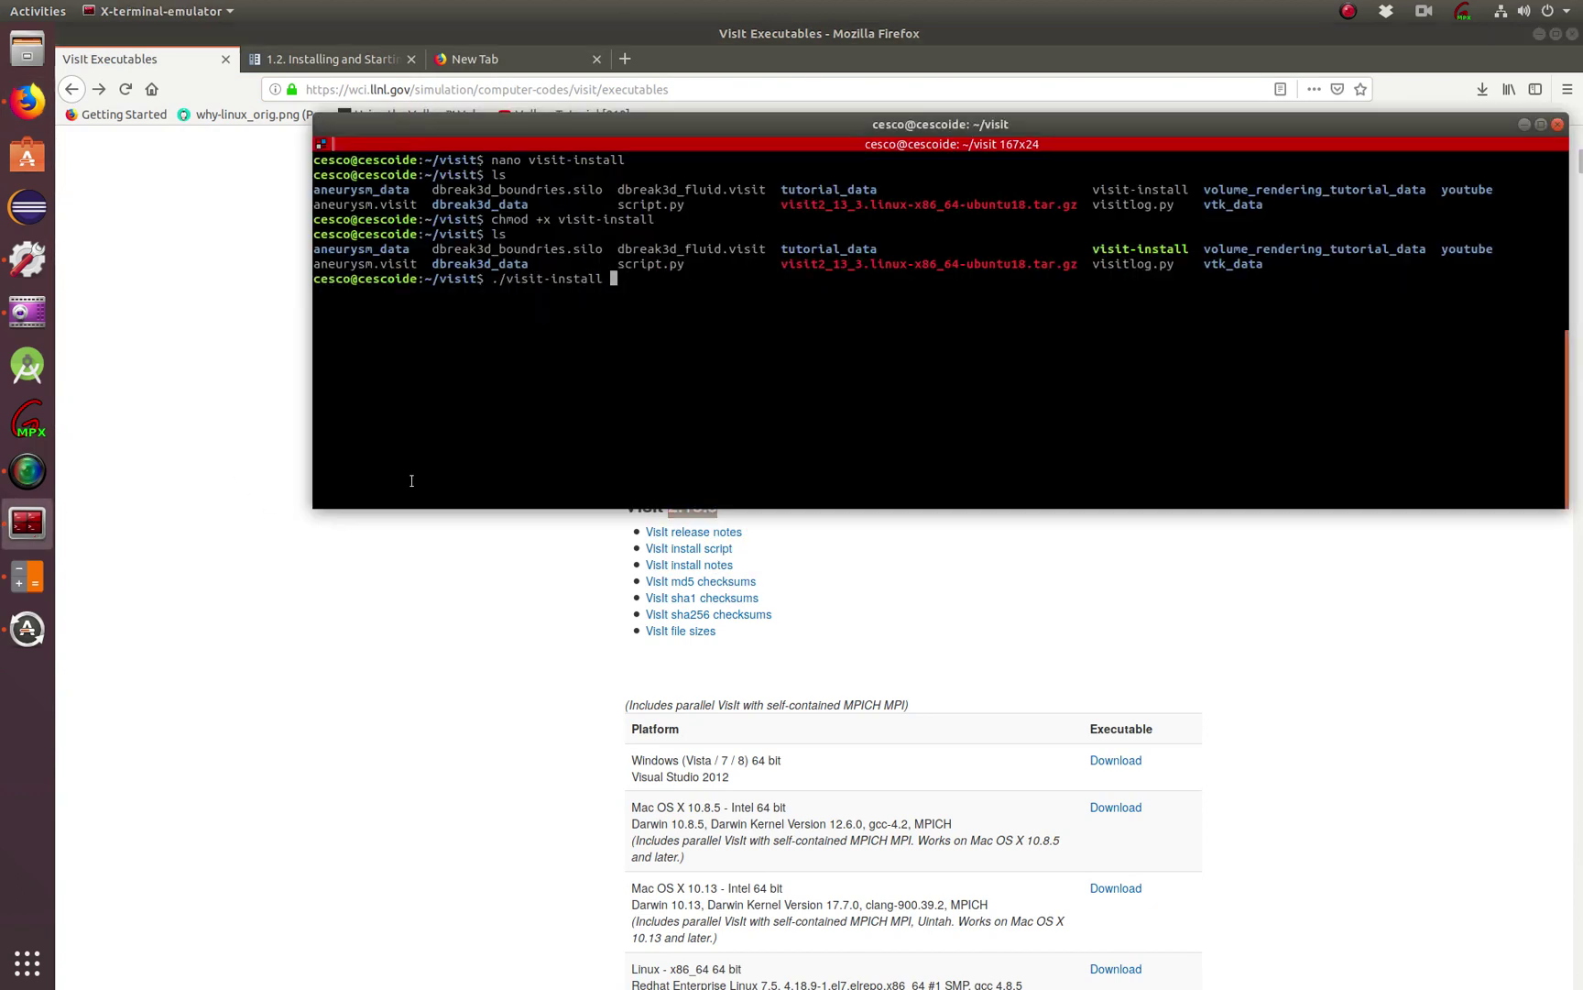
{"action": "right_click", "coordinate": [613, 279]}
{"action": "left_click", "coordinate": [637, 308]}
{"action": "left_click", "coordinate": [96, 90]}
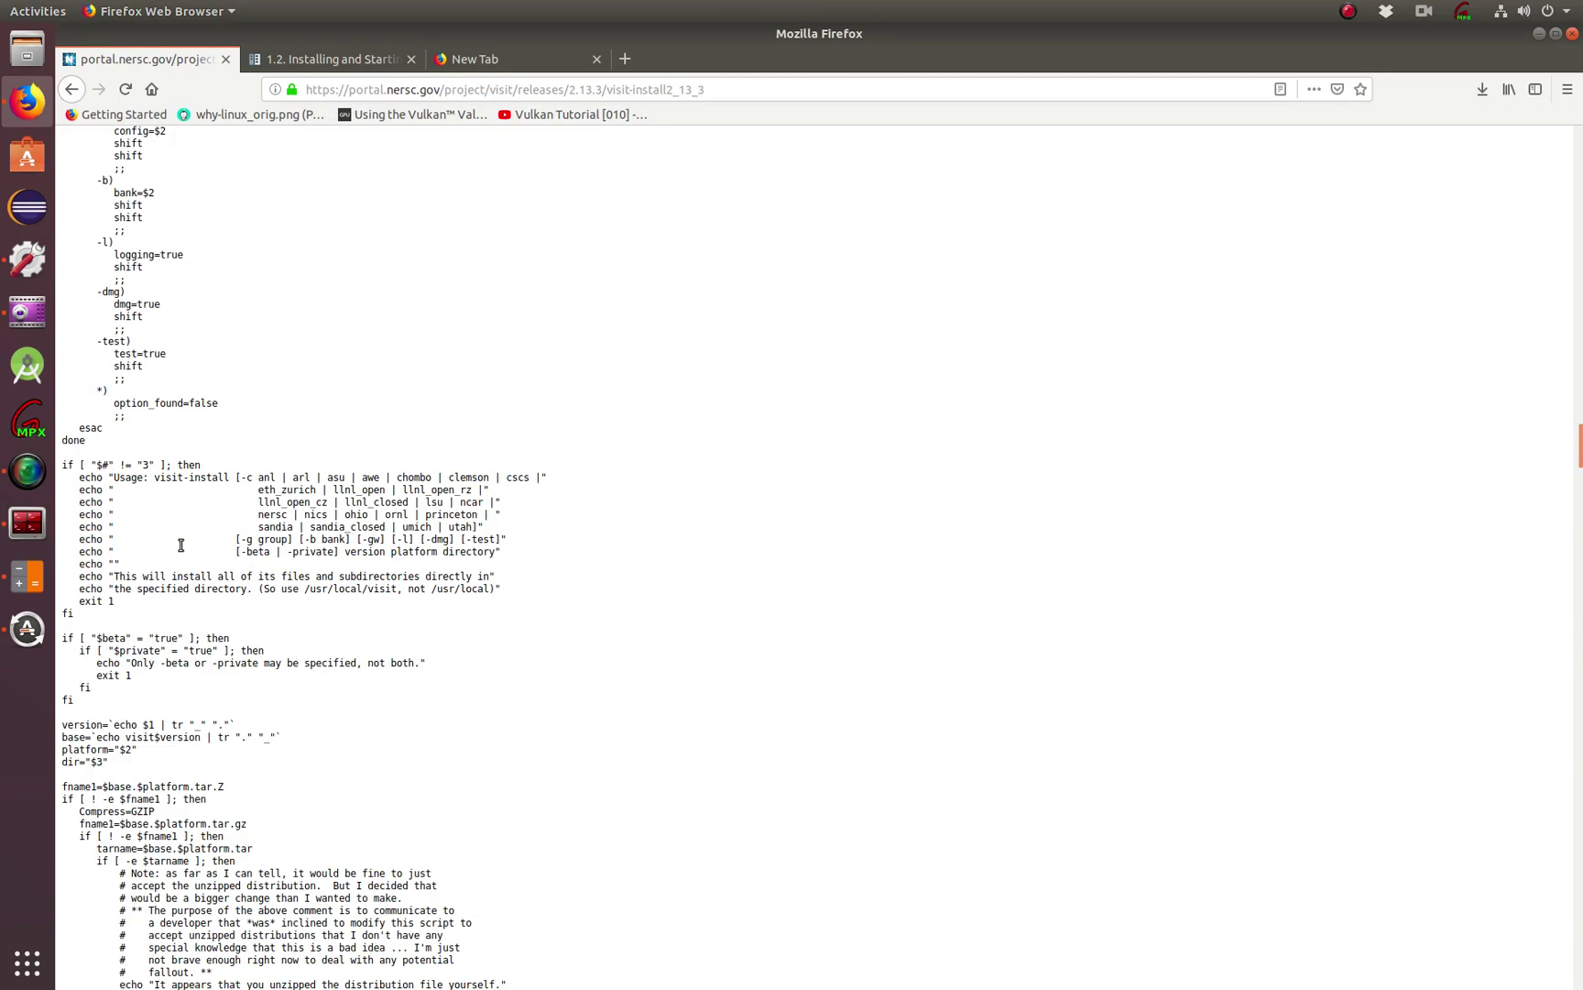
{"action": "scroll", "coordinate": [174, 568], "scroll_direction": "up", "scroll_amount": 2}
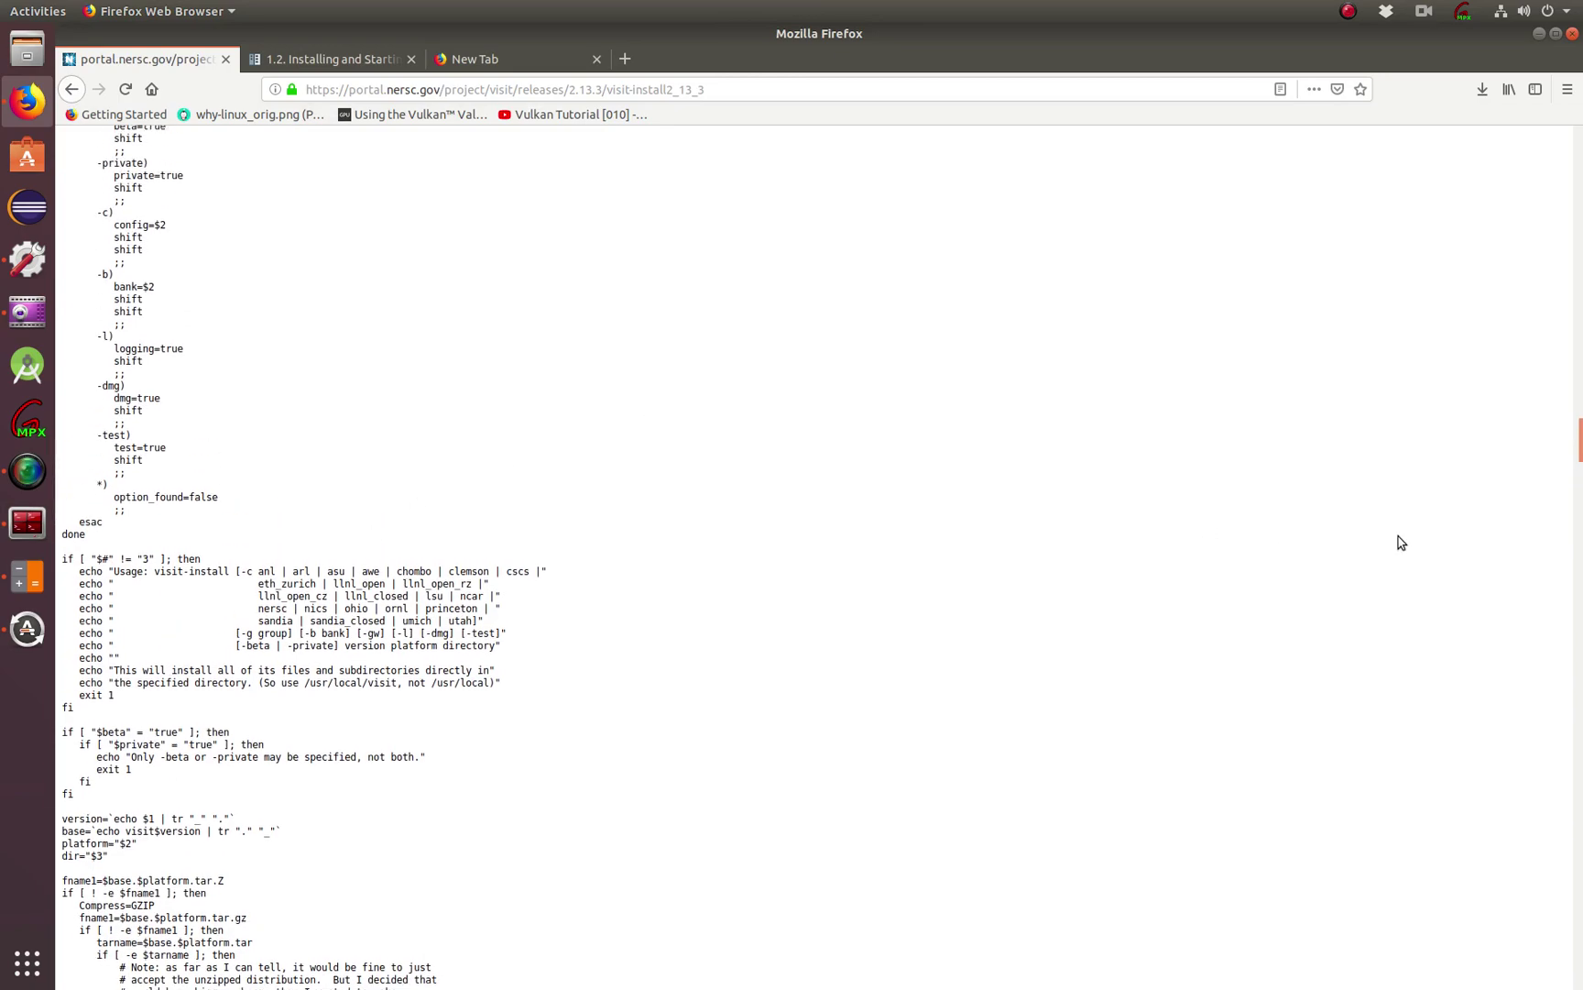
{"action": "mouse_move", "coordinate": [1579, 442]}
{"action": "left_mouse_down"}
{"action": "mouse_move", "coordinate": [1578, 266]}
{"action": "mouse_move", "coordinate": [1577, 473]}
{"action": "mouse_move", "coordinate": [1578, 454]}
{"action": "left_mouse_up"}
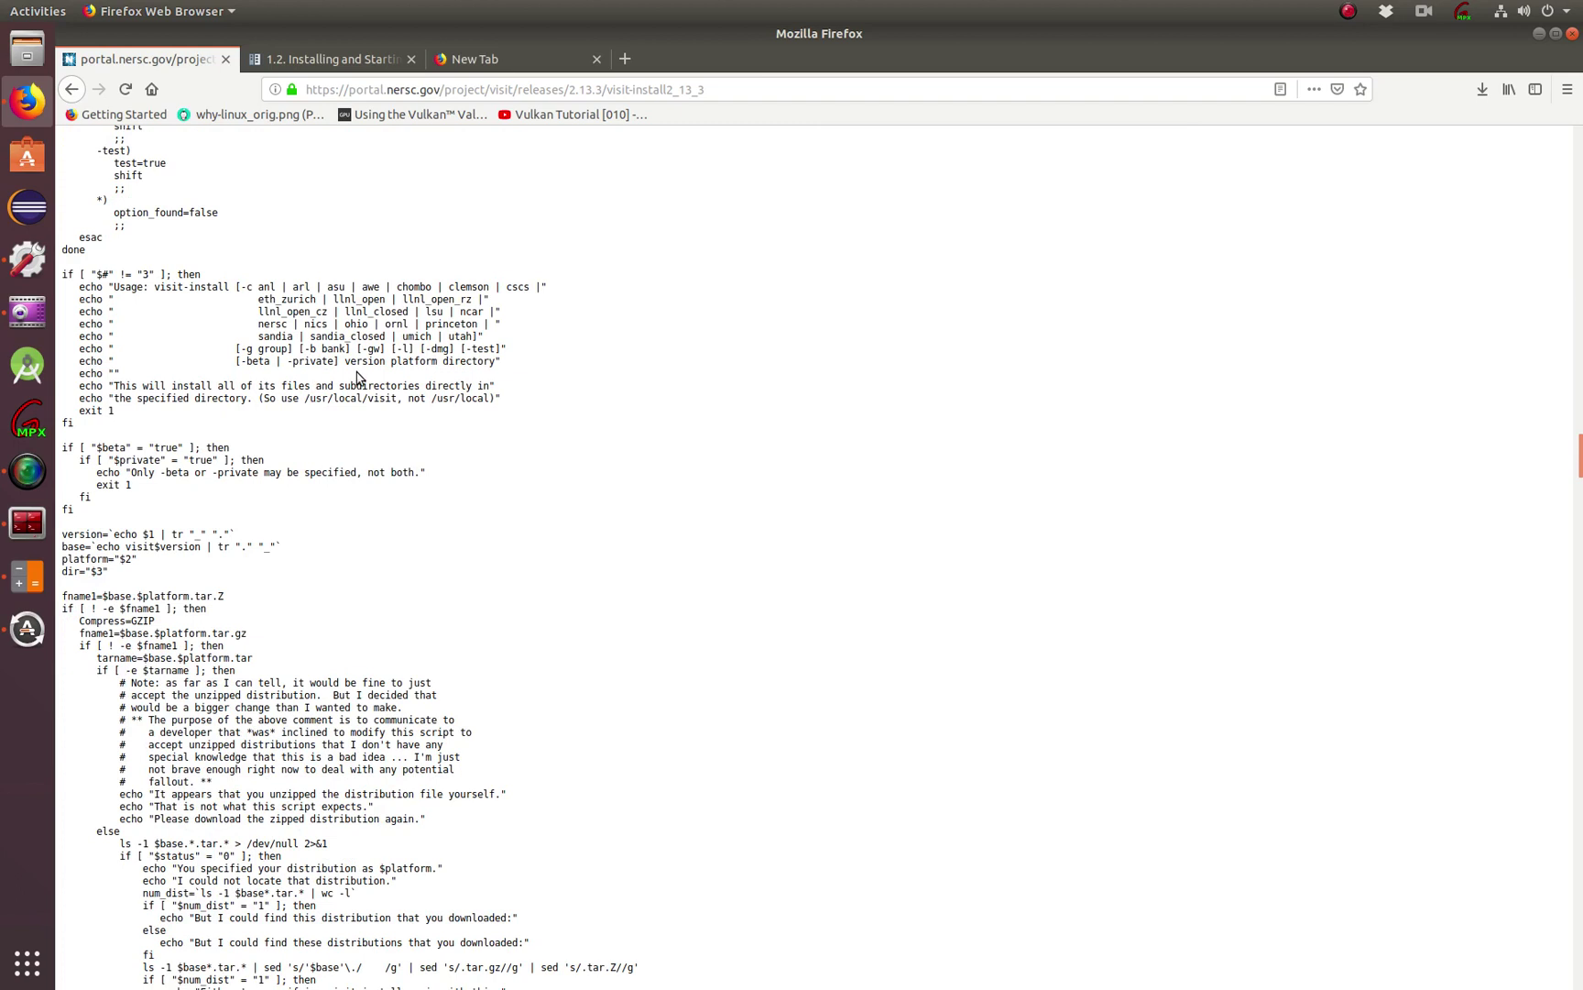
Copy linux-x86_64-ubuntu18 from the tarball name and paste it after 2.13.3
{"action": "left_click", "coordinate": [27, 522]}
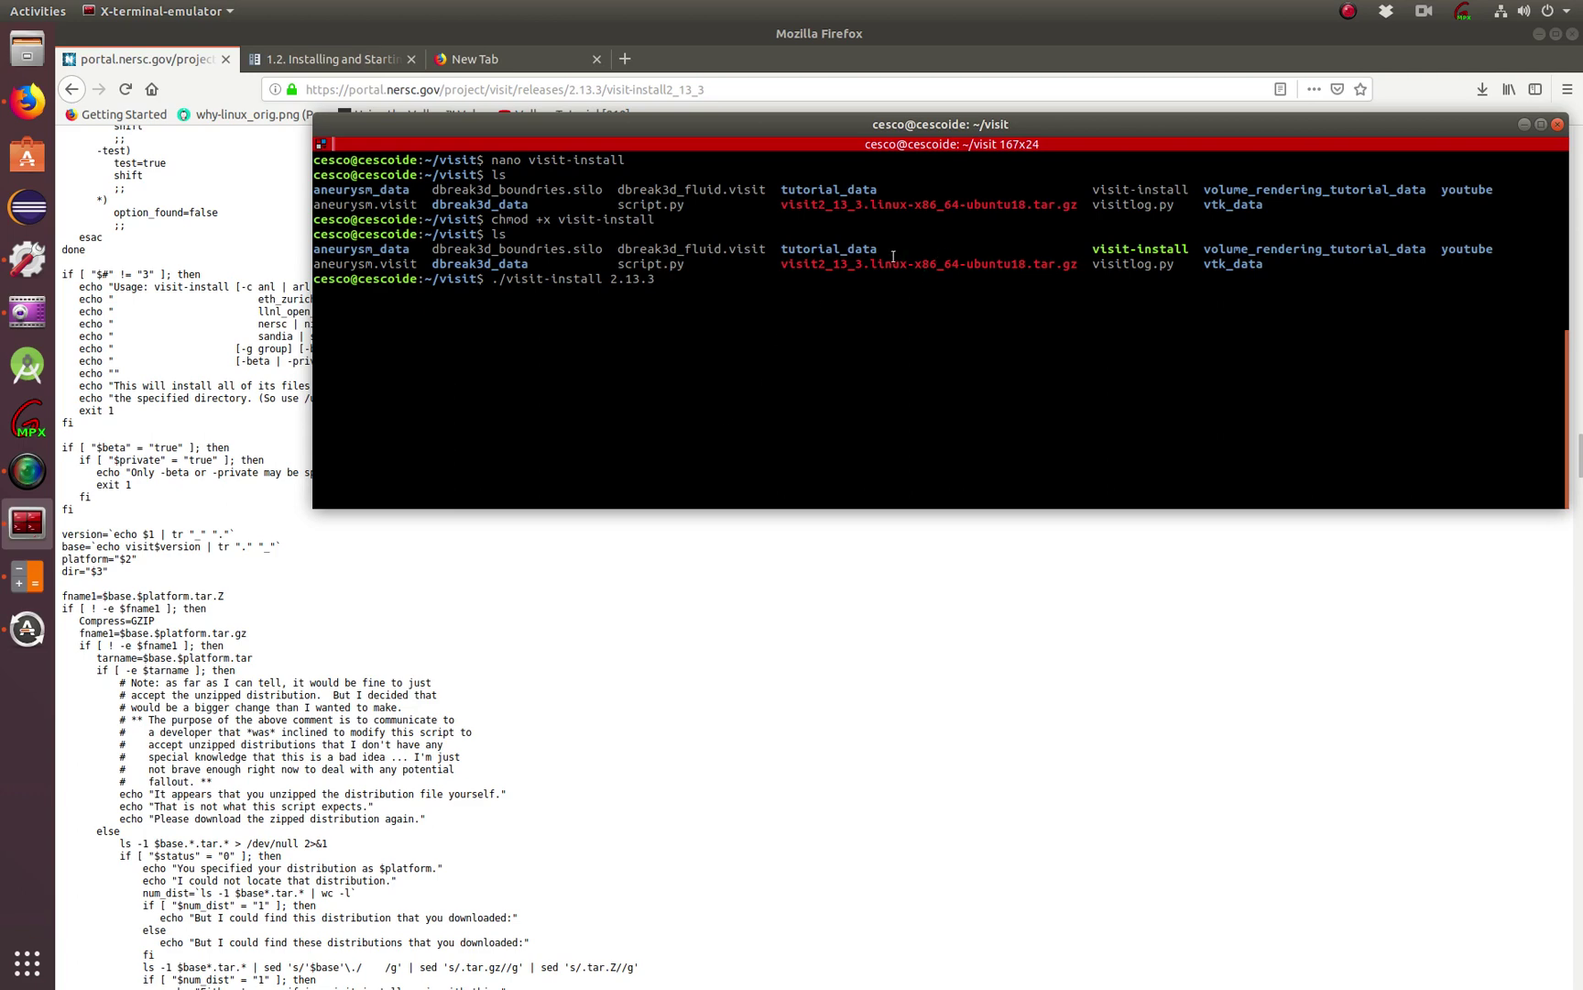
{"action": "left_click_drag", "start_coordinate": [871, 265], "coordinate": [1020, 265]}
{"action": "right_click", "coordinate": [1003, 261]}
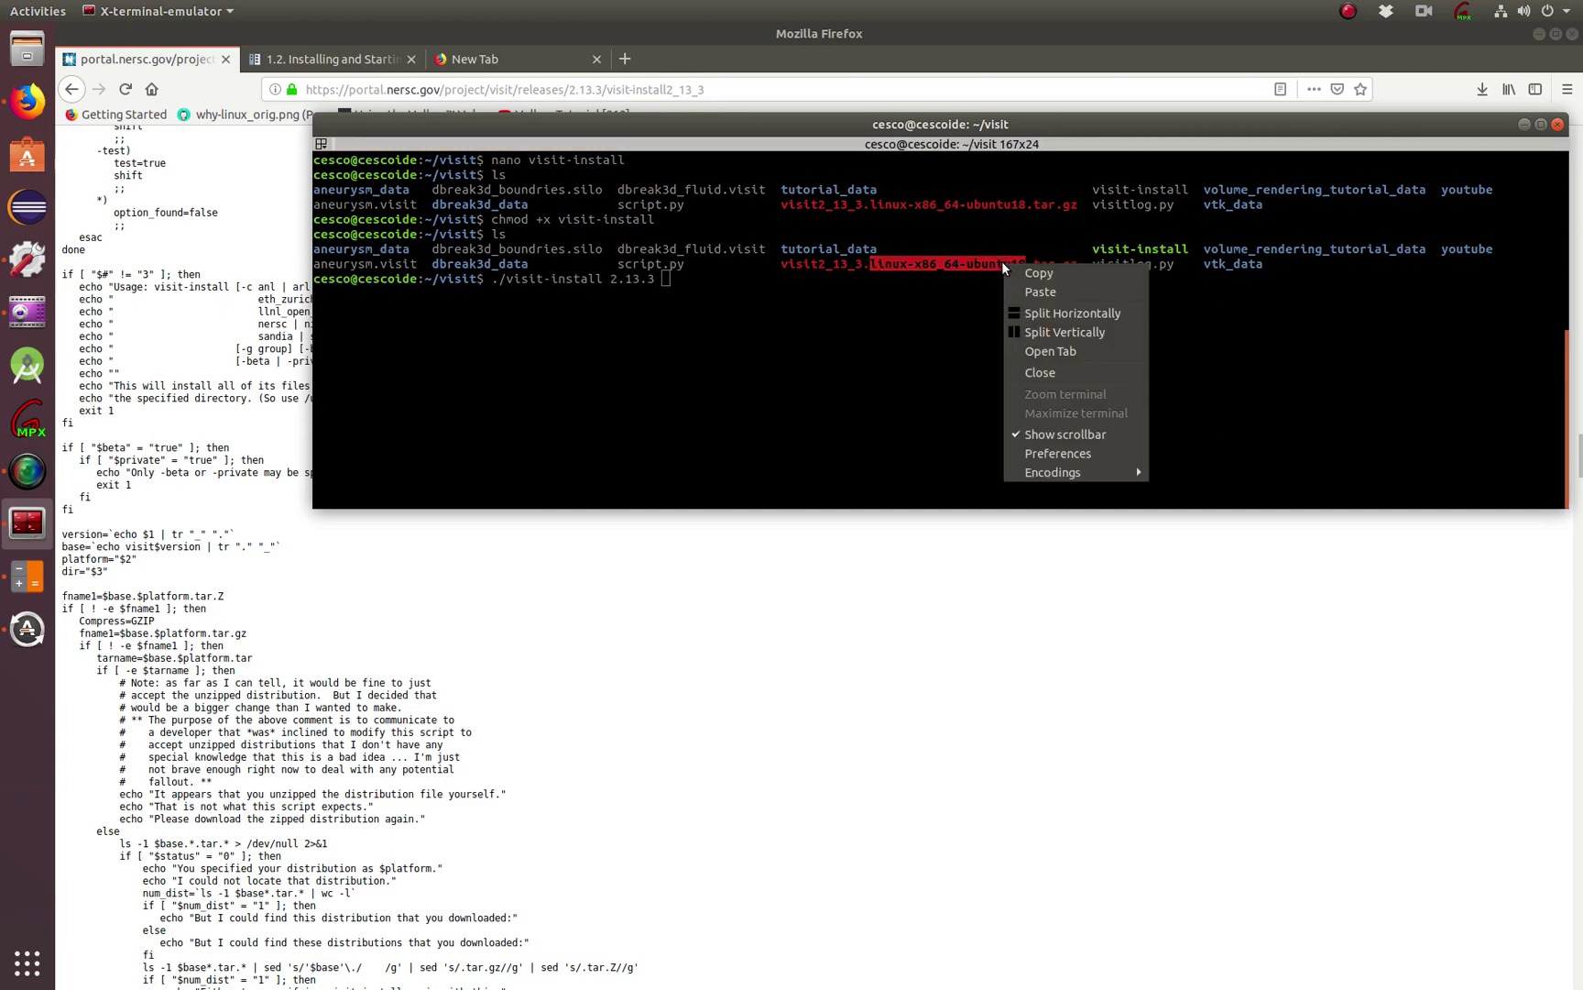
{"action": "left_click", "coordinate": [1015, 268]}
{"action": "left_click", "coordinate": [722, 269]}
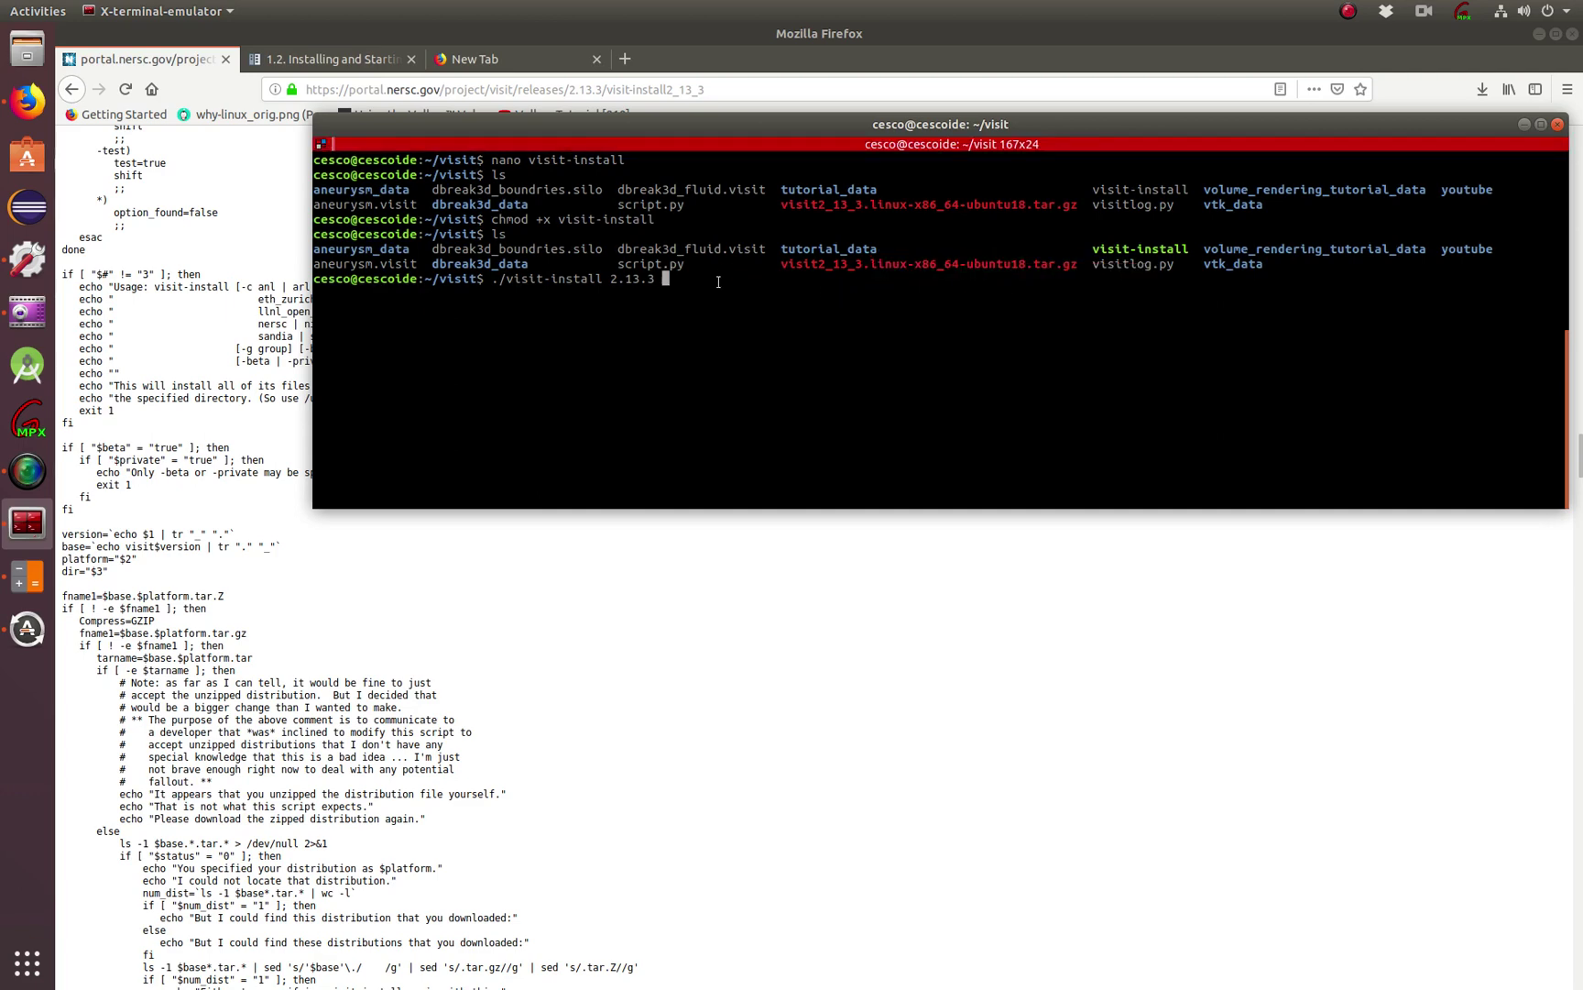
{"action": "right_click", "coordinate": [718, 282]}
{"action": "left_click", "coordinate": [731, 311]}
Add the target directory /usr/local/visit to the end of the install command
{"action": "left_click_drag", "start_coordinate": [430, 126], "coordinate": [343, 137]}
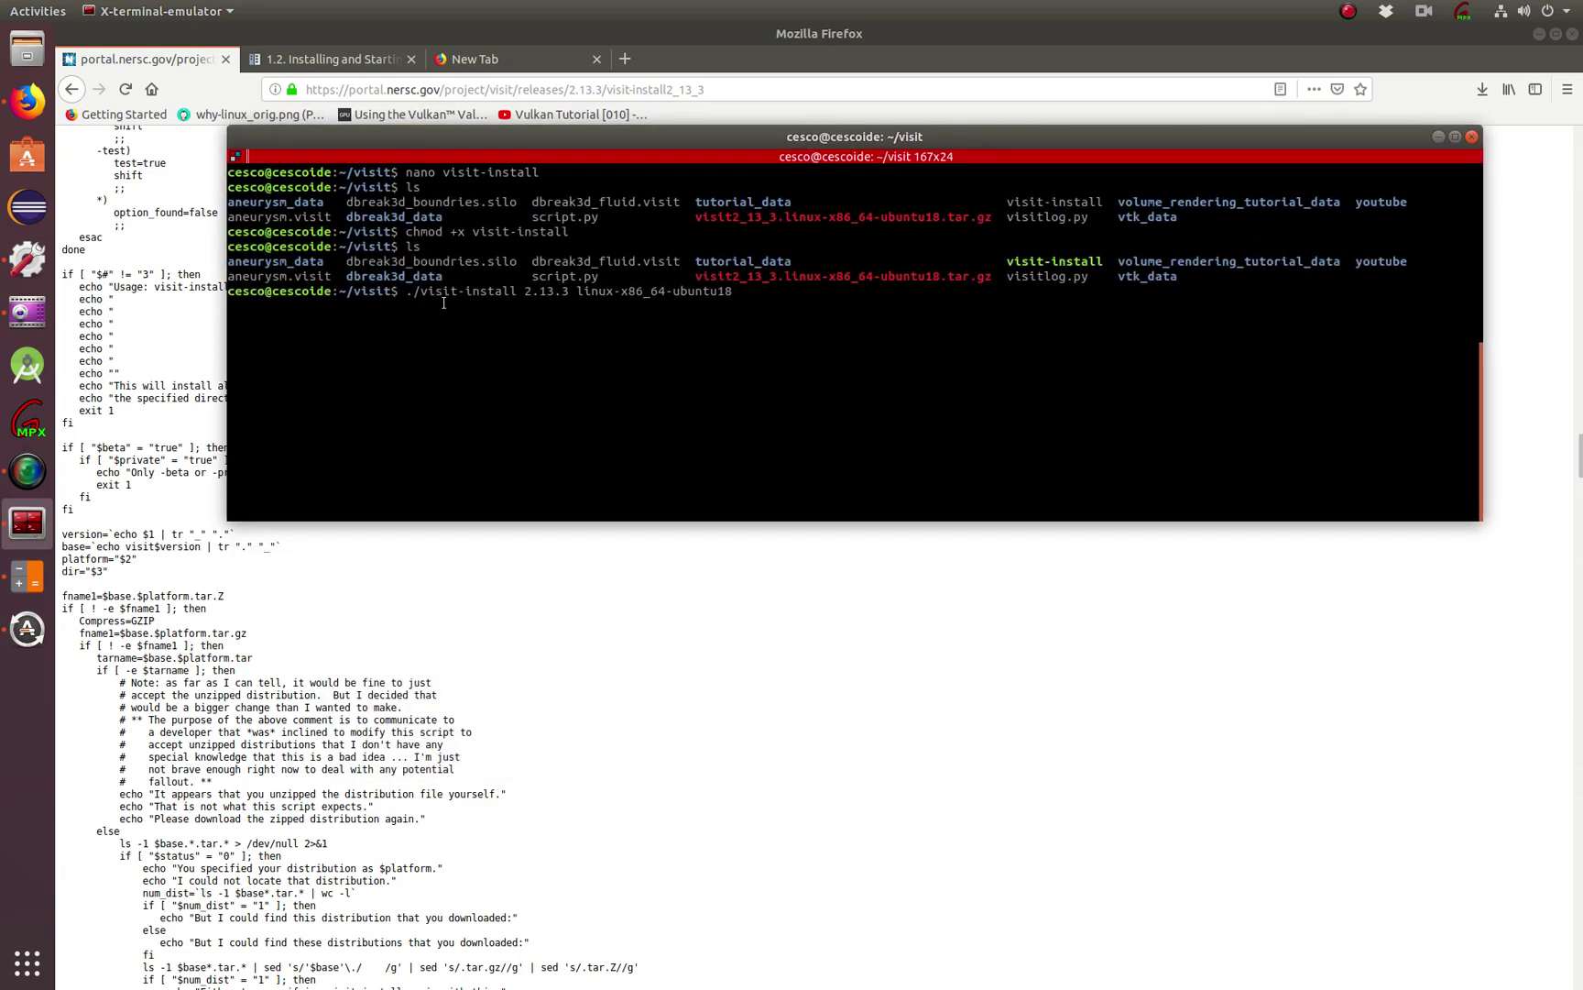
{"action": "type", "text": "/usr/"}
{"action": "type", "text": "local/visit"}
Run the install command and note the no-write-permission error for /usr/local/visit
{"action": "key", "text": "Return"}
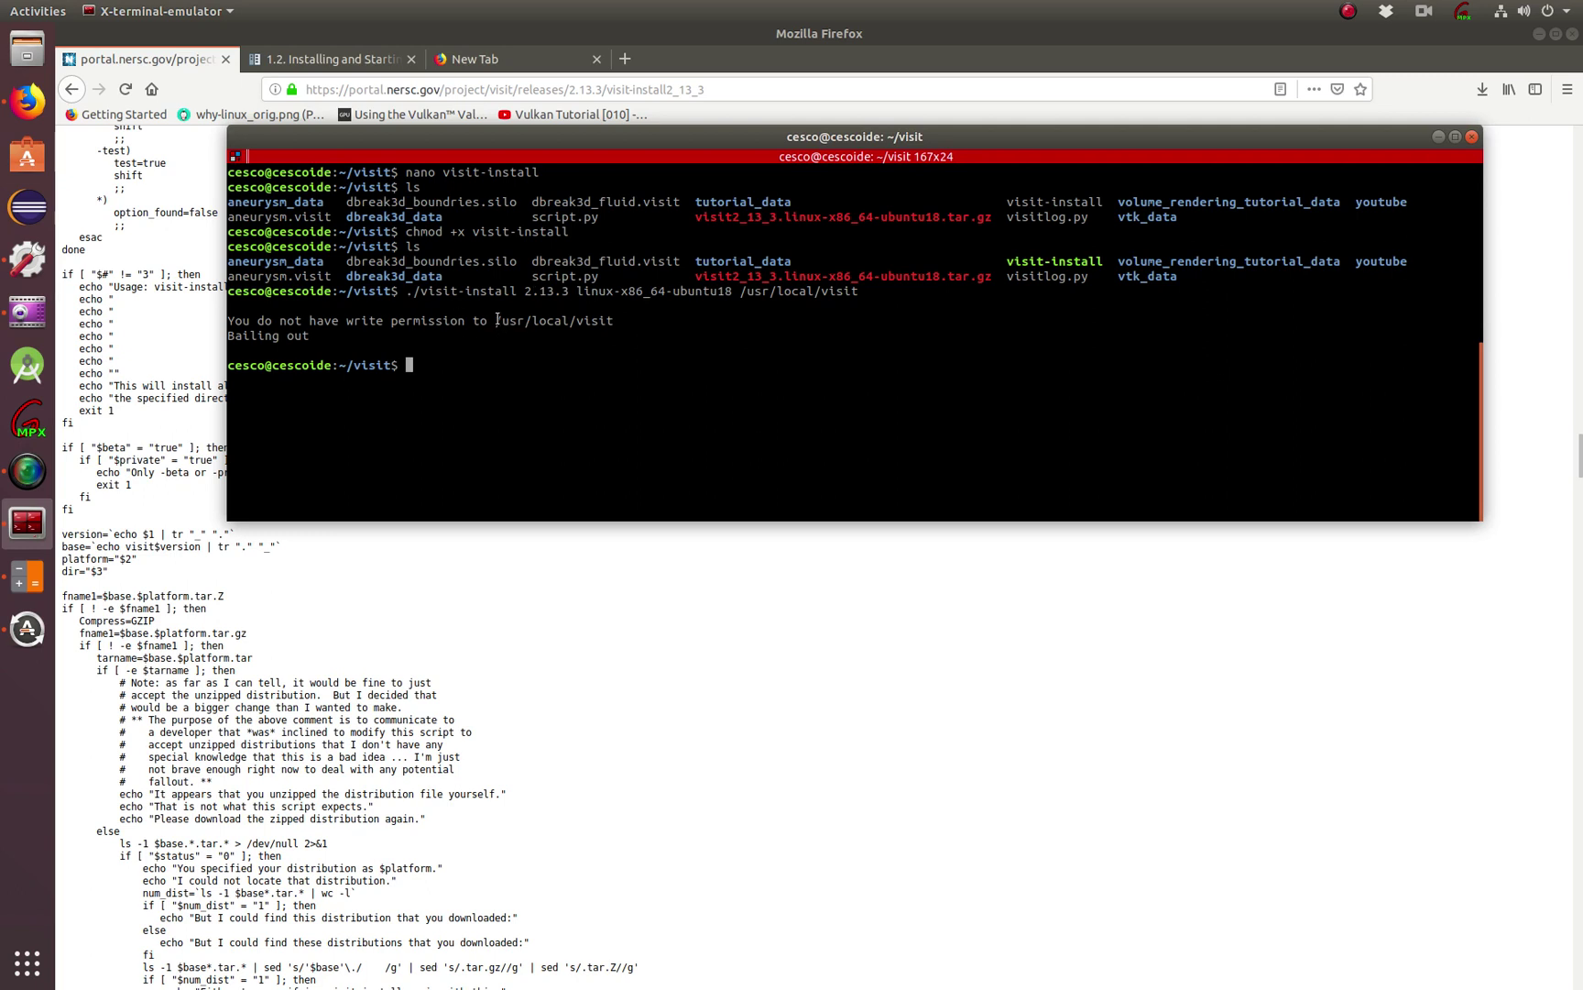
{"action": "left_click_drag", "start_coordinate": [496, 320], "coordinate": [631, 321]}
{"action": "left_click", "coordinate": [547, 320]}
Rebuild the install command prefixed with sudo by copying the previous line after it
{"action": "type", "text": "sudo"}
{"action": "left_click_drag", "start_coordinate": [406, 290], "coordinate": [853, 292]}
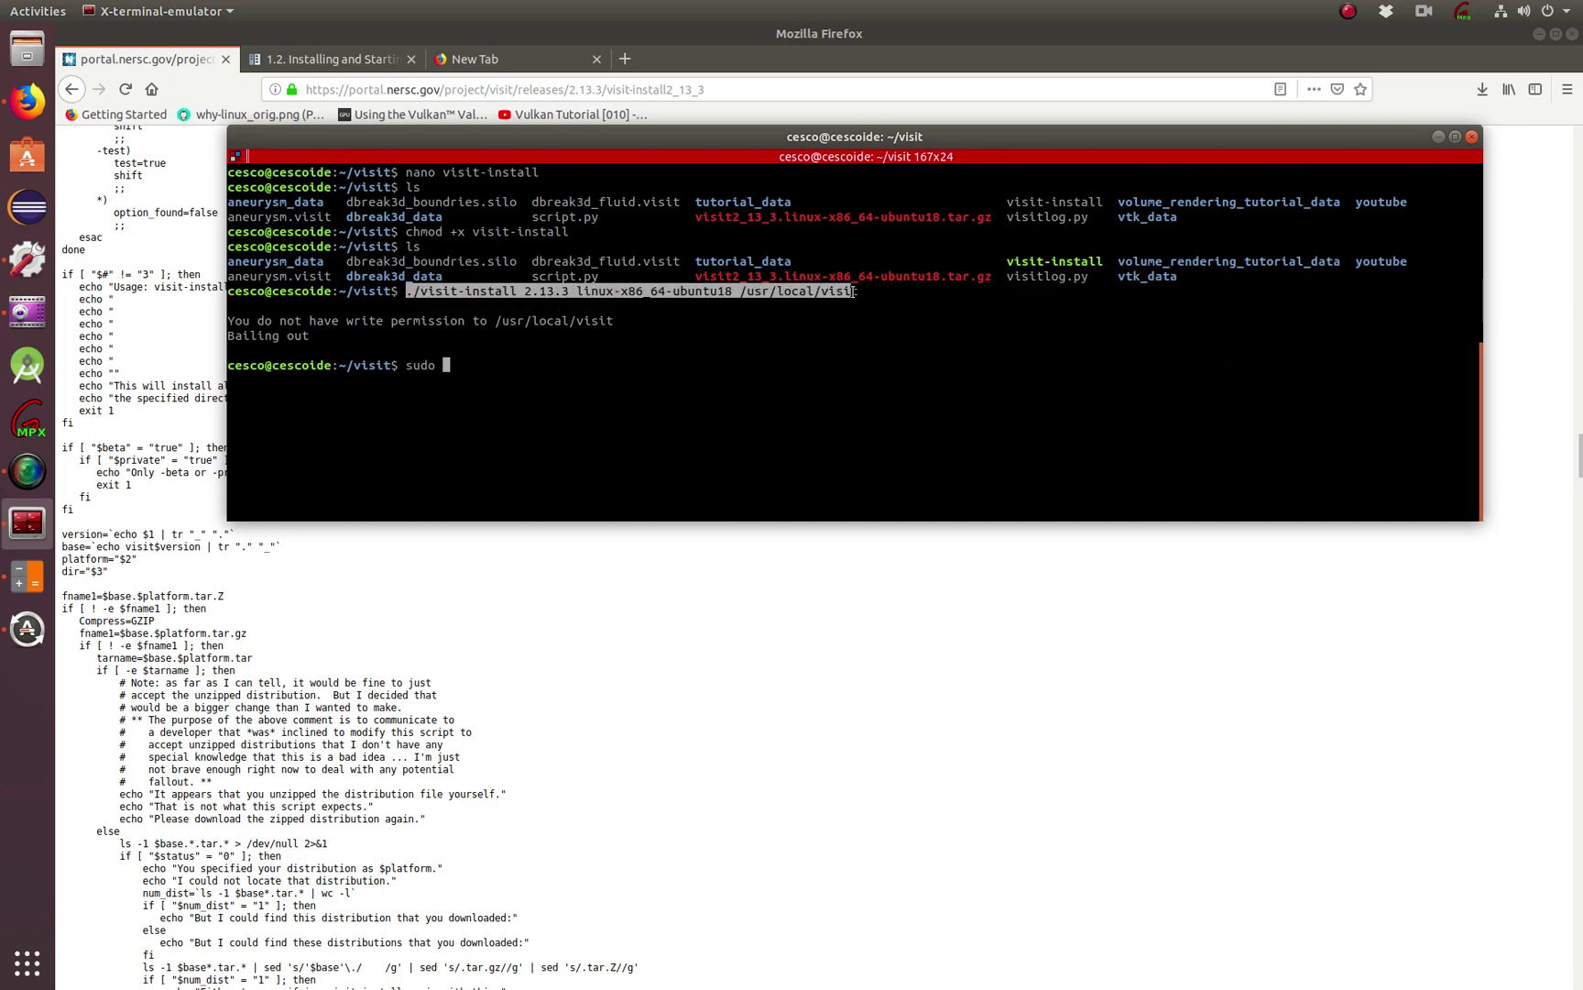
{"action": "right_click", "coordinate": [844, 292]}
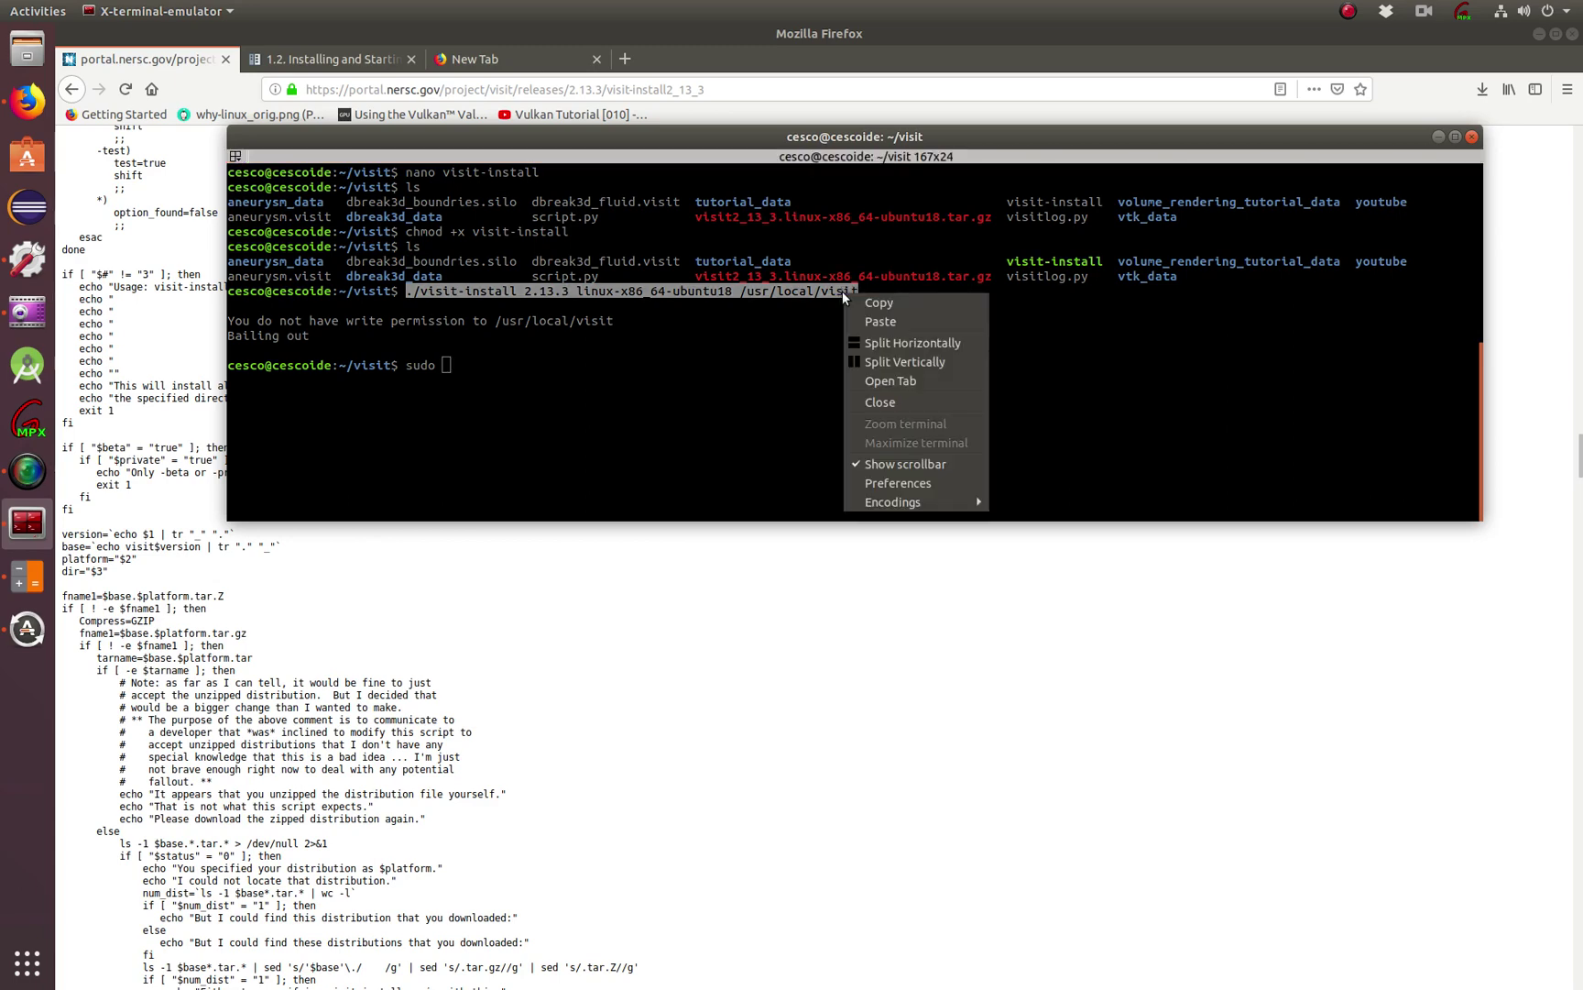
{"action": "left_click", "coordinate": [878, 302]}
{"action": "left_click", "coordinate": [746, 375]}
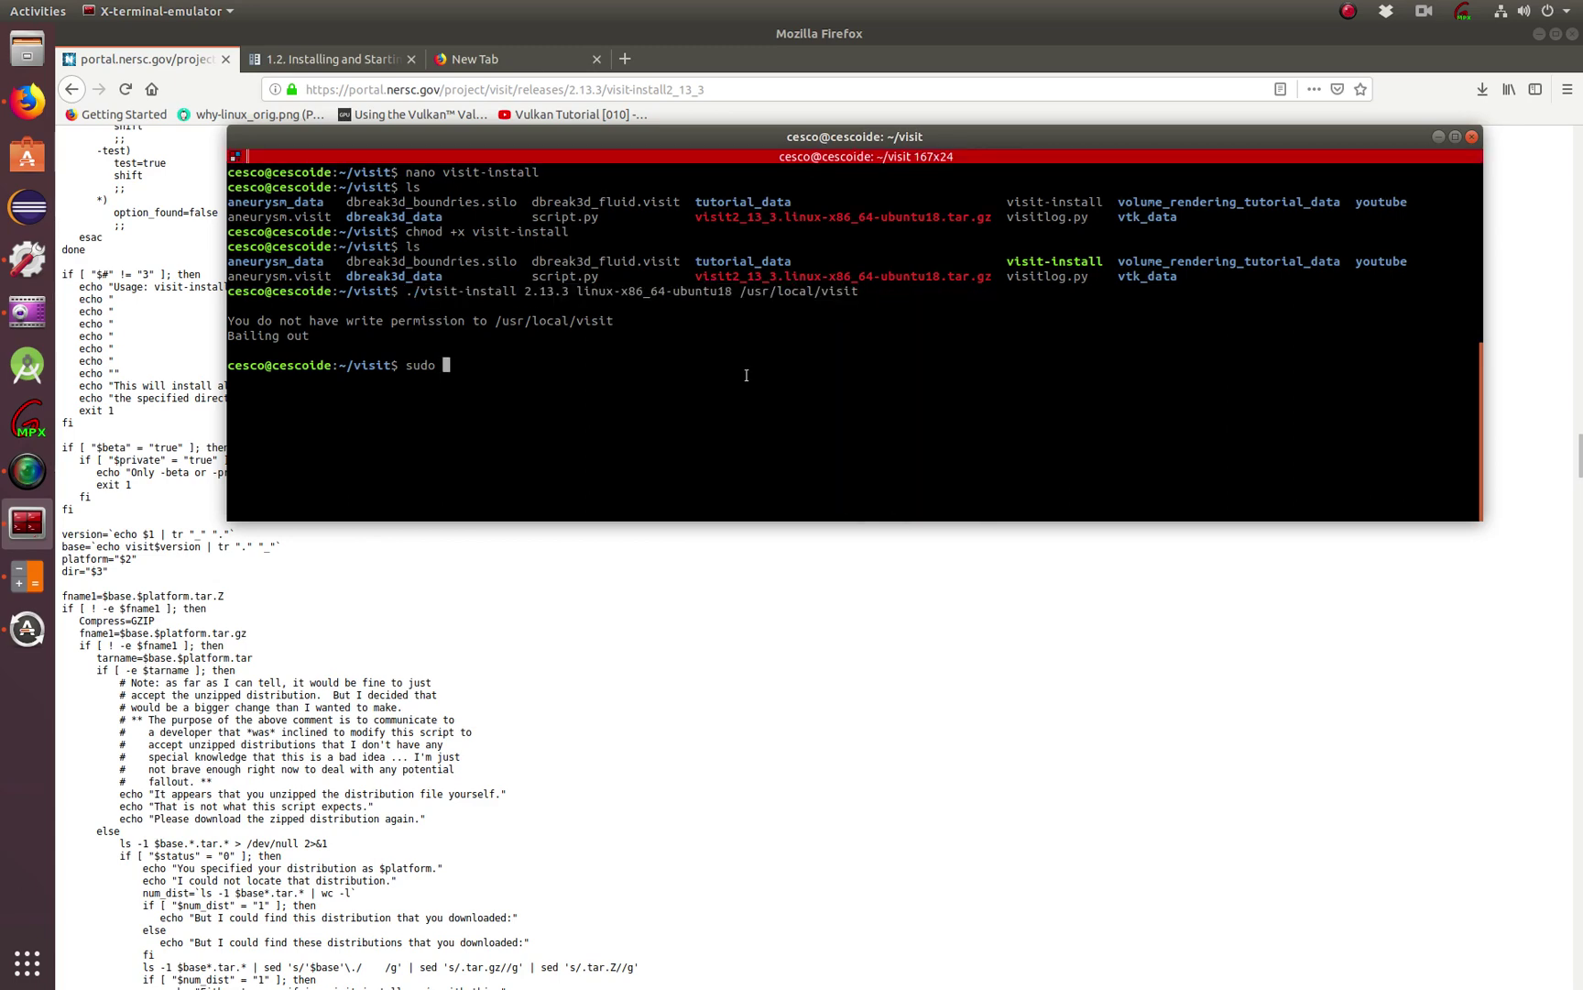
{"action": "right_click", "coordinate": [670, 367]}
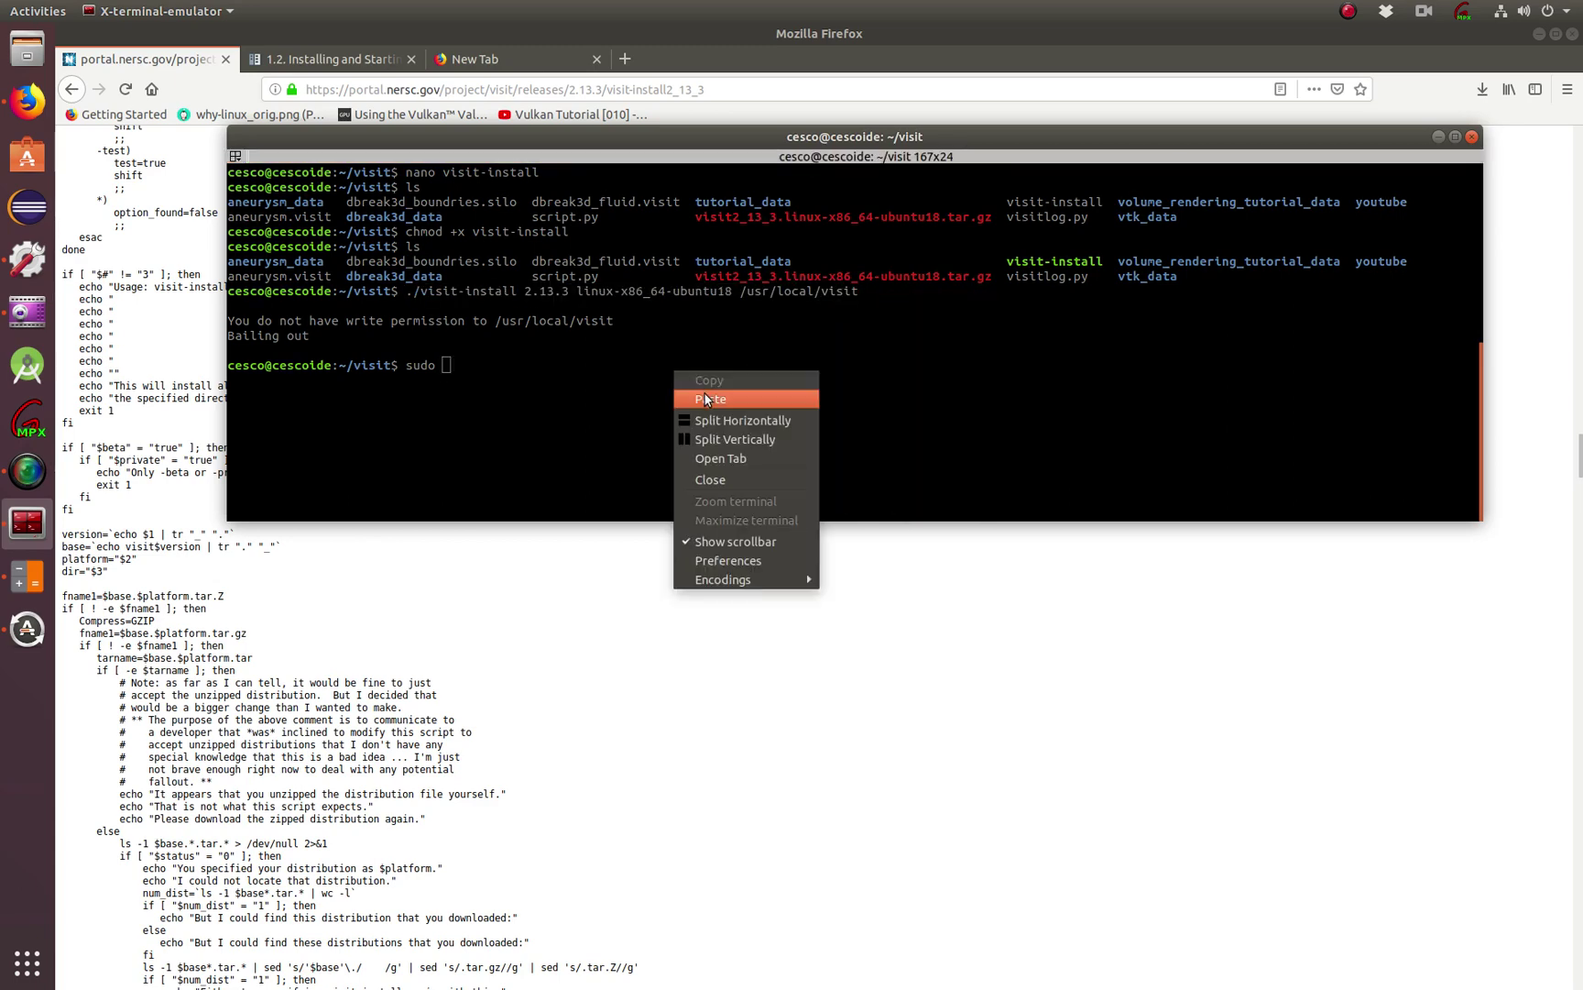
{"action": "left_click", "coordinate": [701, 399]}
{"action": "double_click", "coordinate": [433, 365]}
{"action": "left_click", "coordinate": [488, 417]}
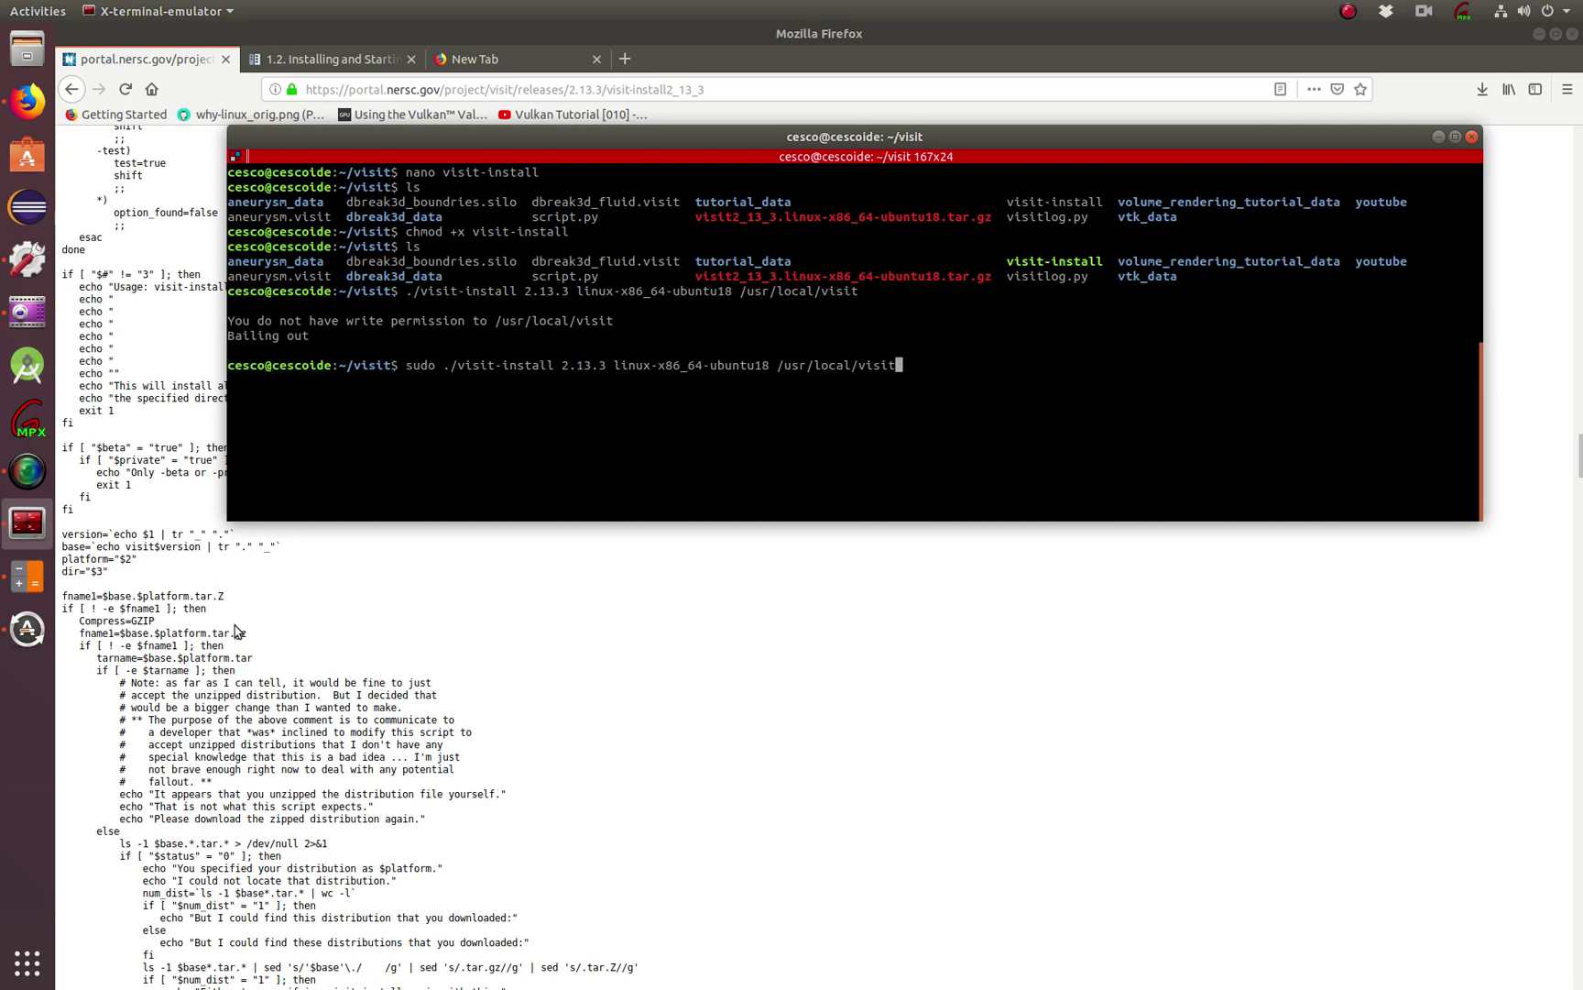
Read the script's network options, marking the ANL, Princeton and two Sandia entries
{"action": "left_click", "coordinate": [379, 694]}
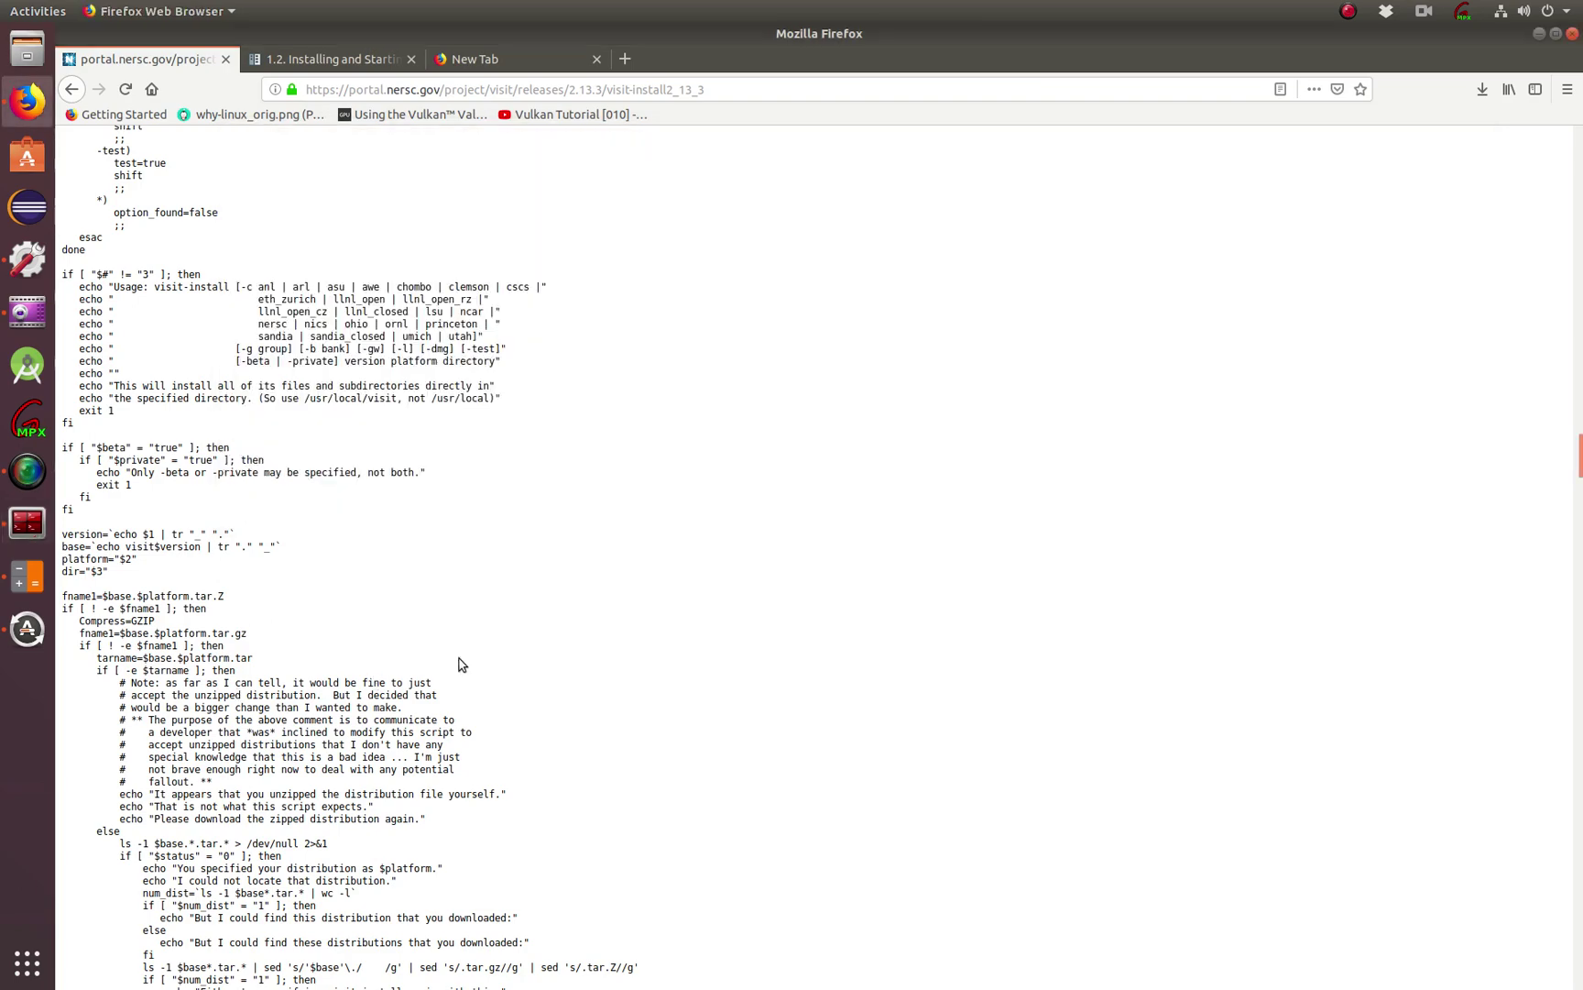
{"action": "left_click_drag", "start_coordinate": [1580, 458], "coordinate": [1564, 661]}
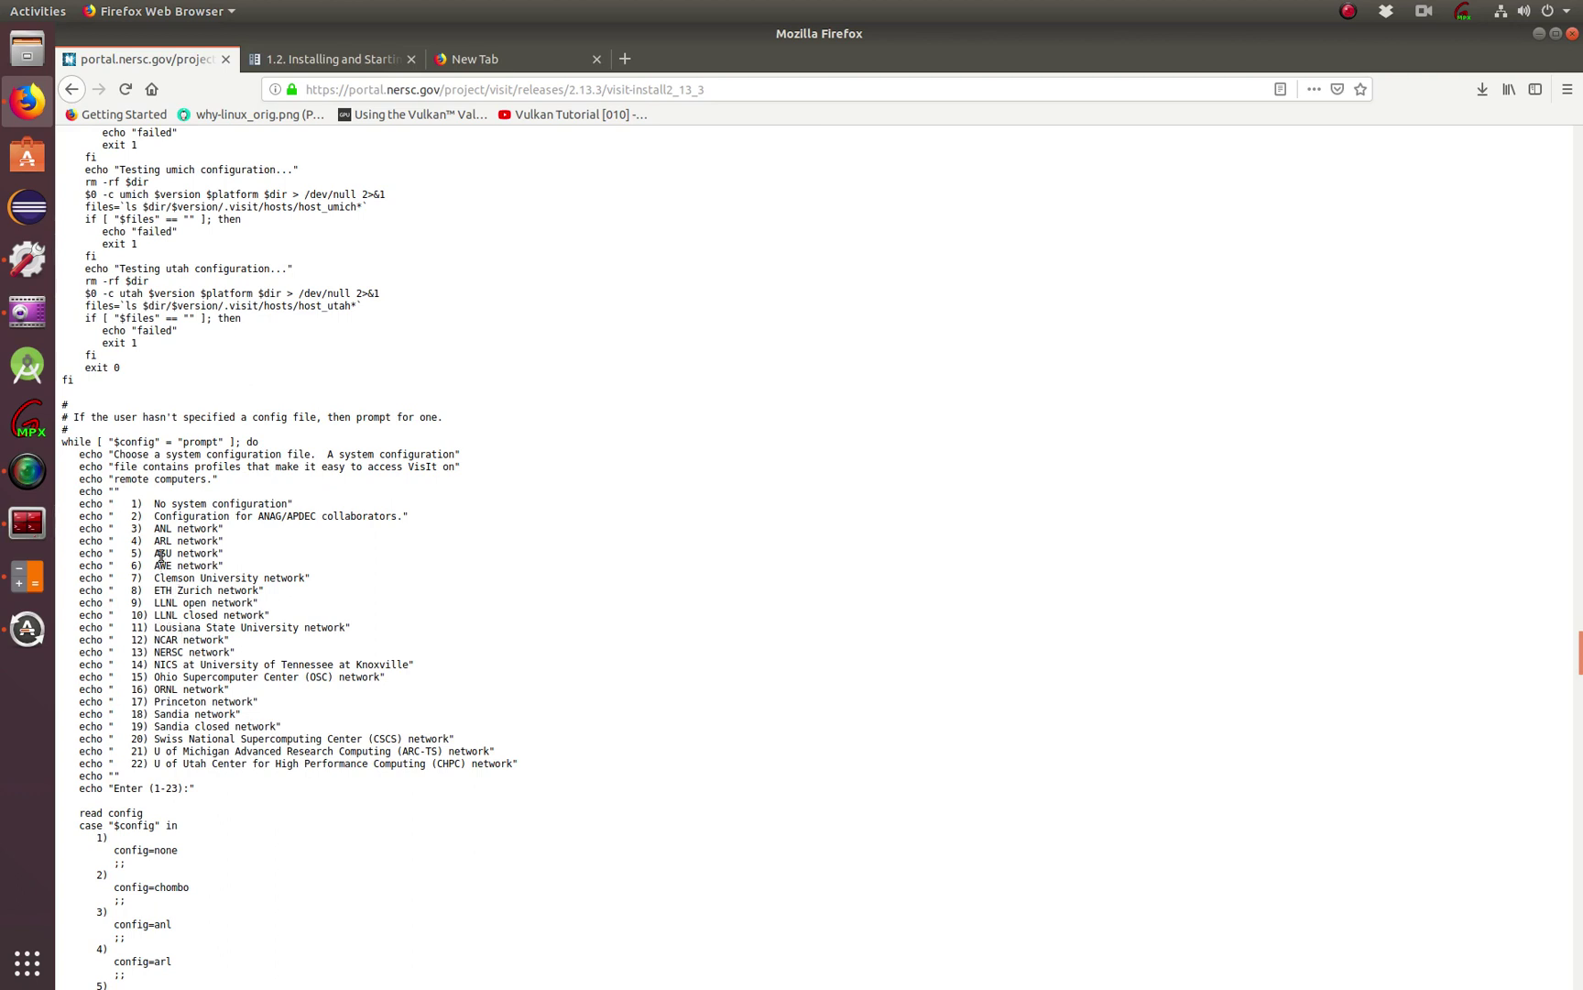
{"action": "left_click_drag", "start_coordinate": [159, 528], "coordinate": [487, 779]}
{"action": "left_click", "coordinate": [389, 777]}
{"action": "left_click_drag", "start_coordinate": [154, 700], "coordinate": [302, 706]}
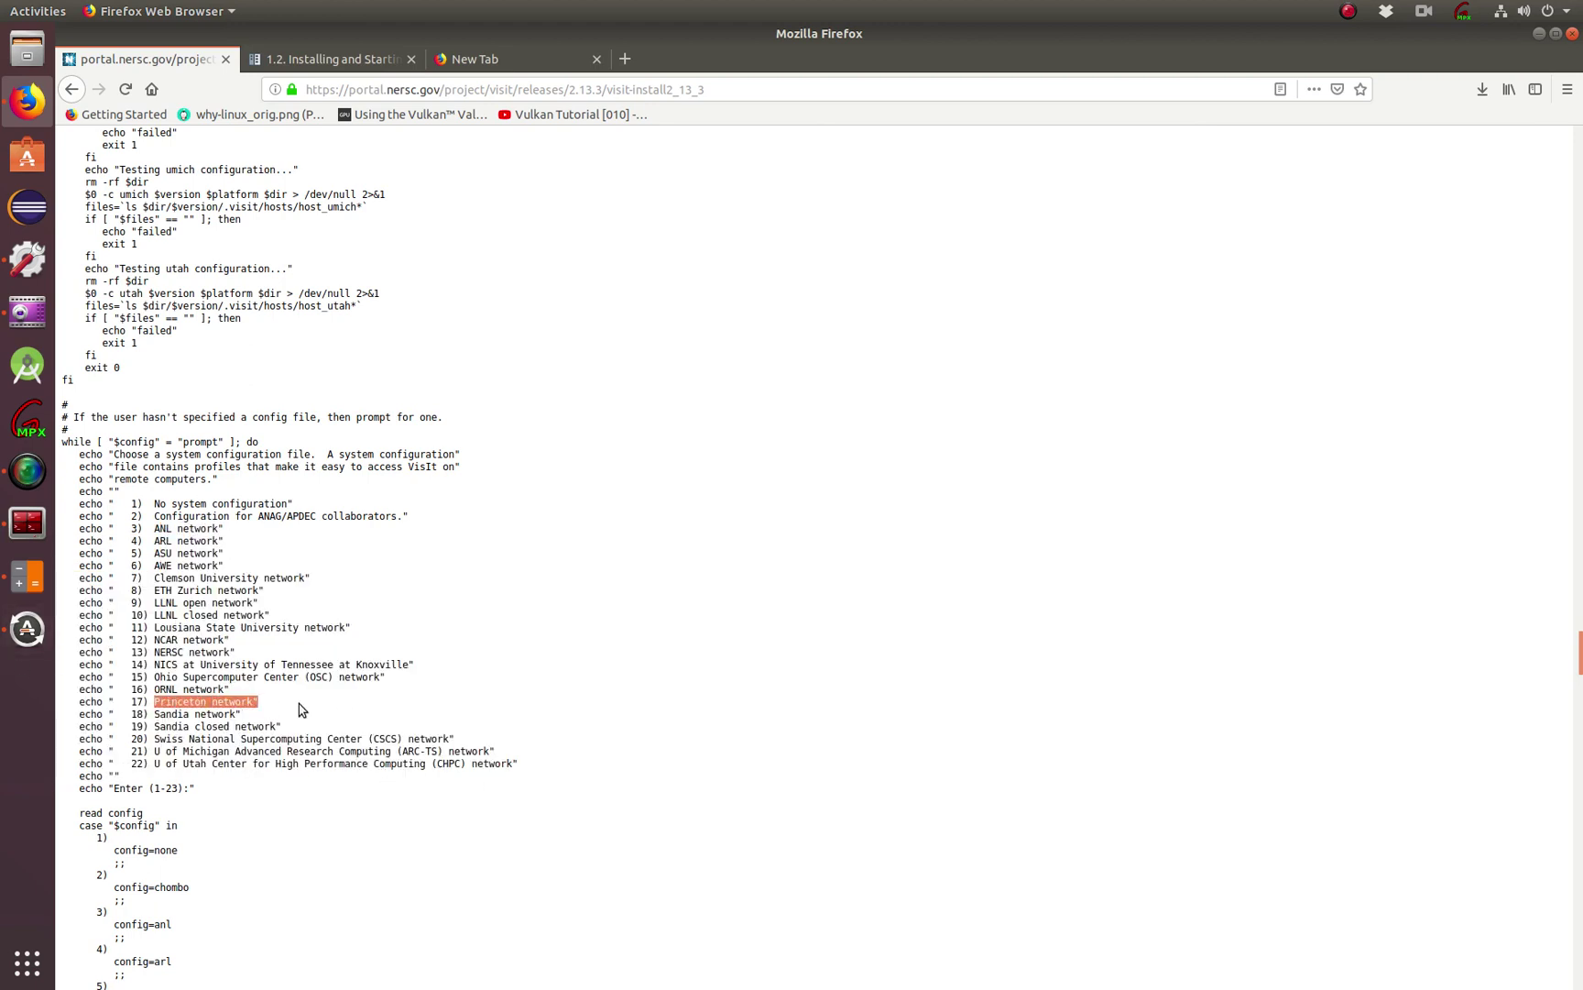
{"action": "left_click_drag", "start_coordinate": [149, 701], "coordinate": [273, 702]}
{"action": "left_click_drag", "start_coordinate": [154, 714], "coordinate": [309, 733]}
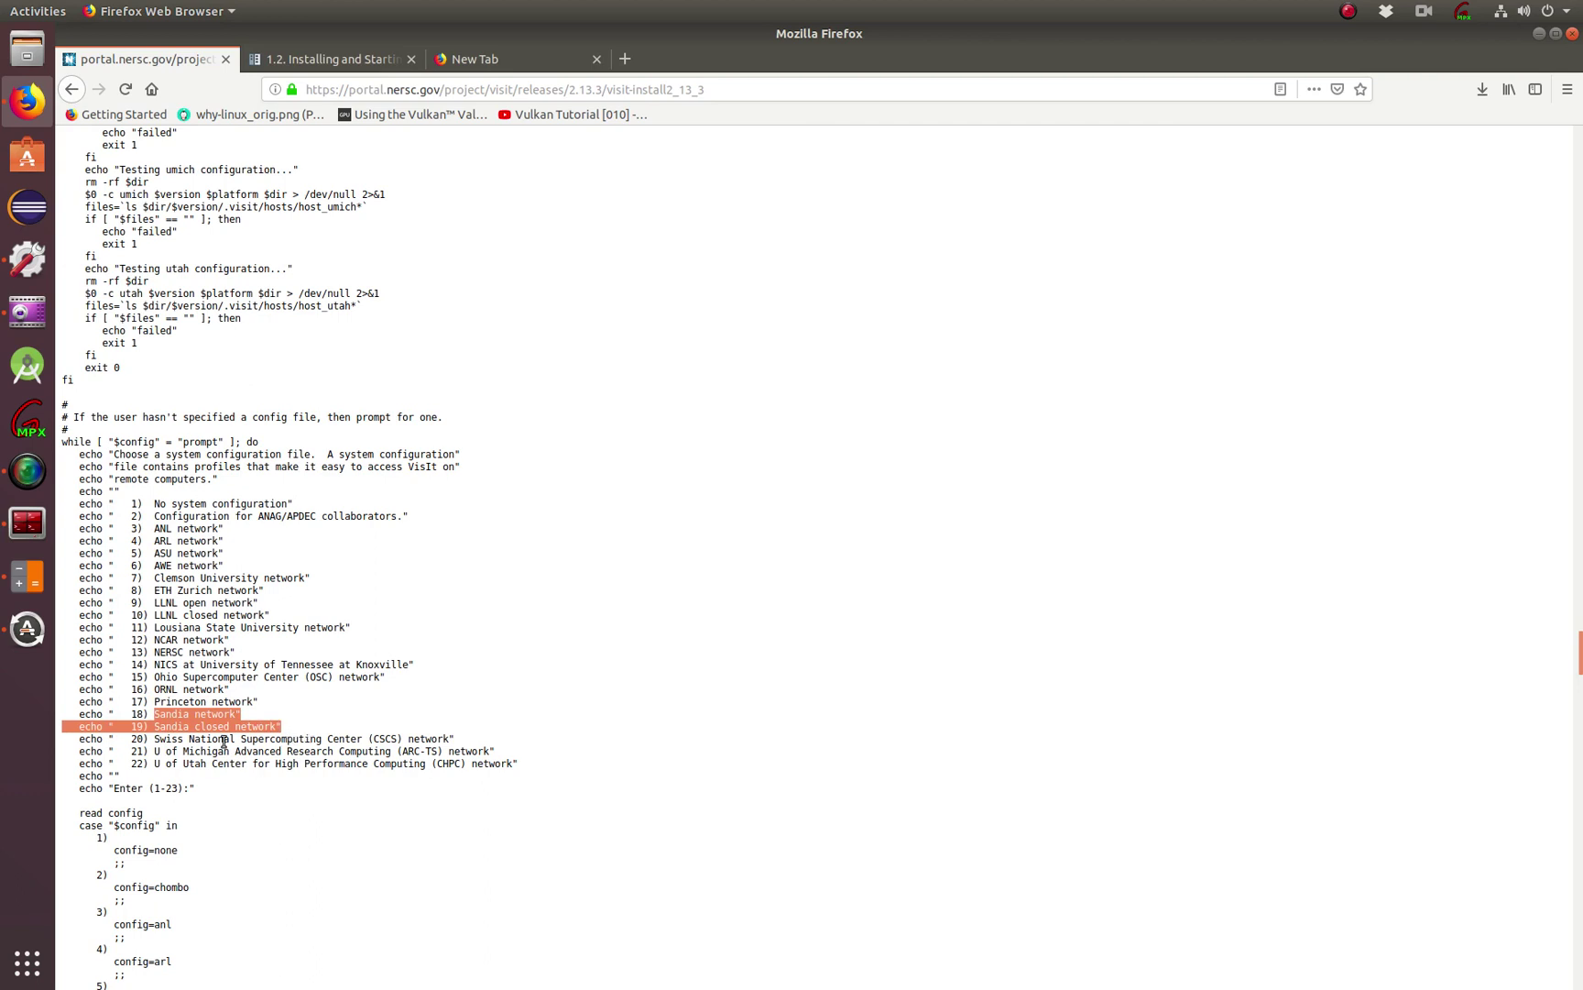
{"action": "left_click", "coordinate": [181, 752]}
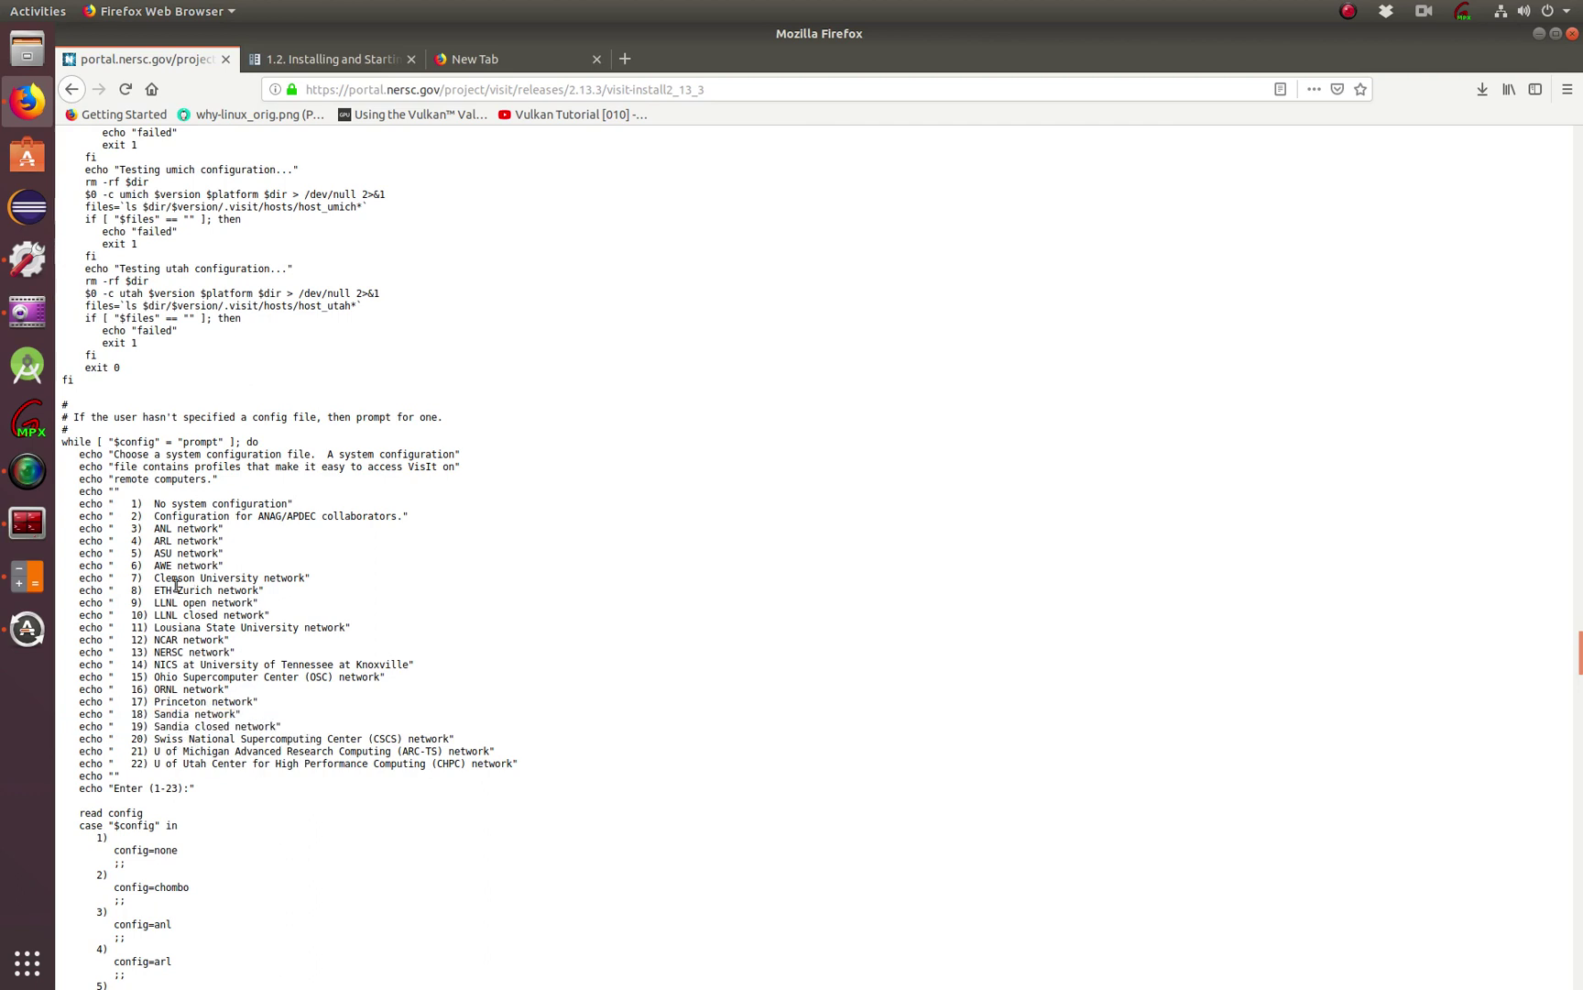
Mark the ETH Zurich, CSCS, Michigan, Louisiana State and NCAR options, then scroll to the case mapping
{"action": "left_click_drag", "start_coordinate": [156, 590], "coordinate": [271, 595]}
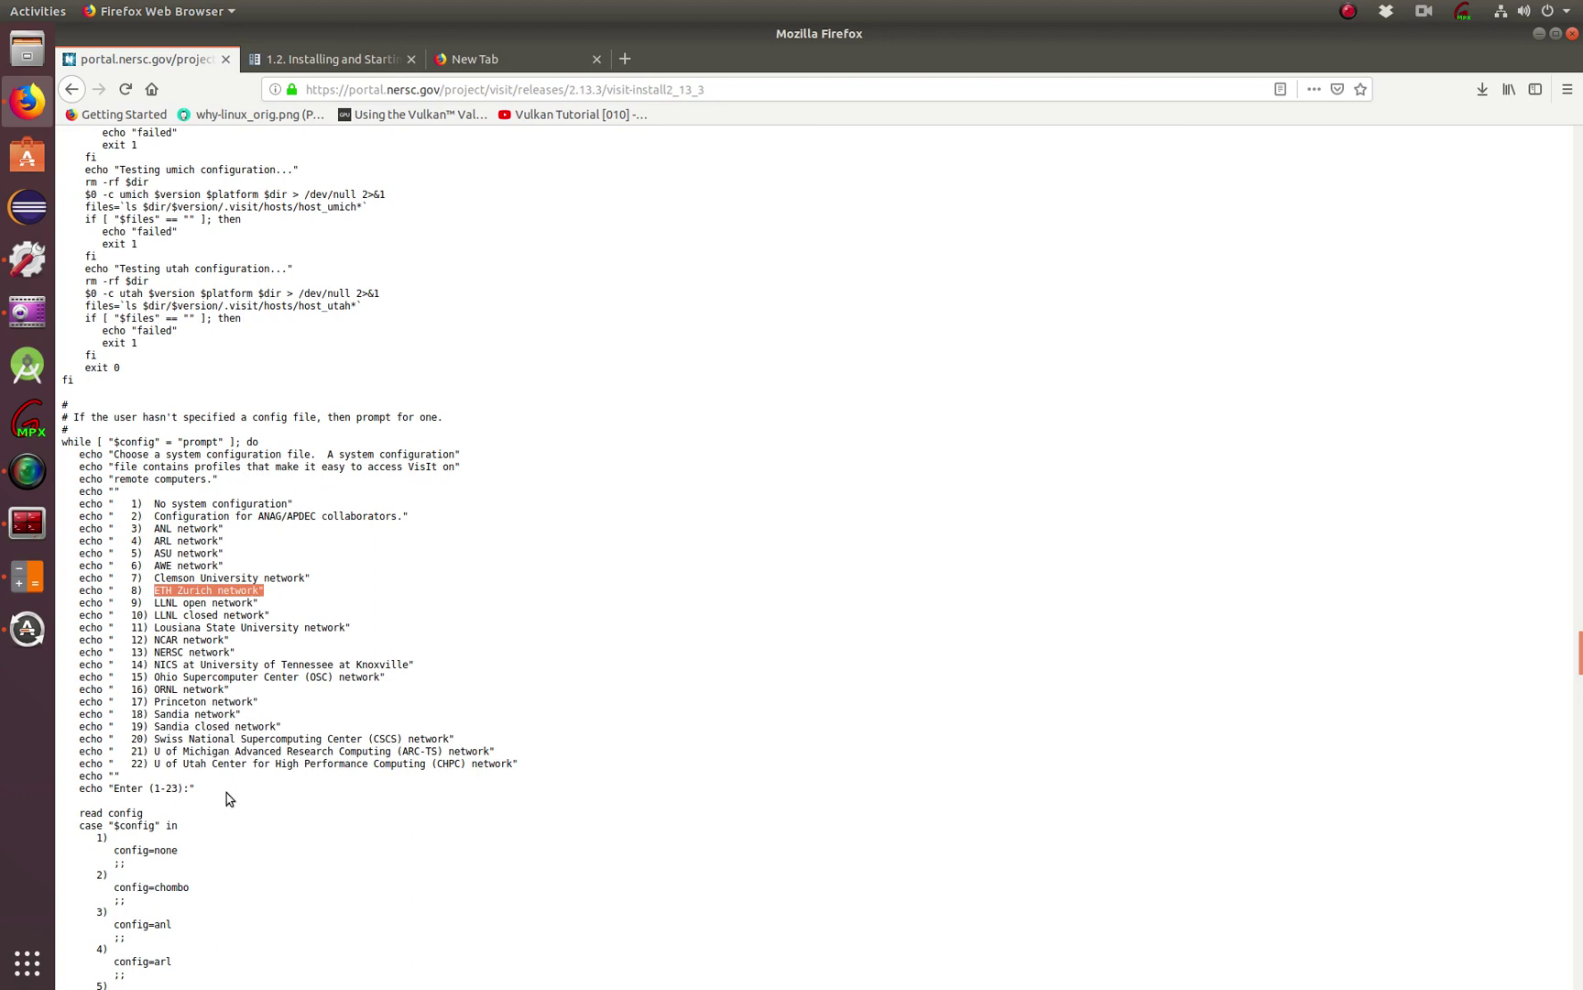
{"action": "left_click_drag", "start_coordinate": [159, 738], "coordinate": [463, 739]}
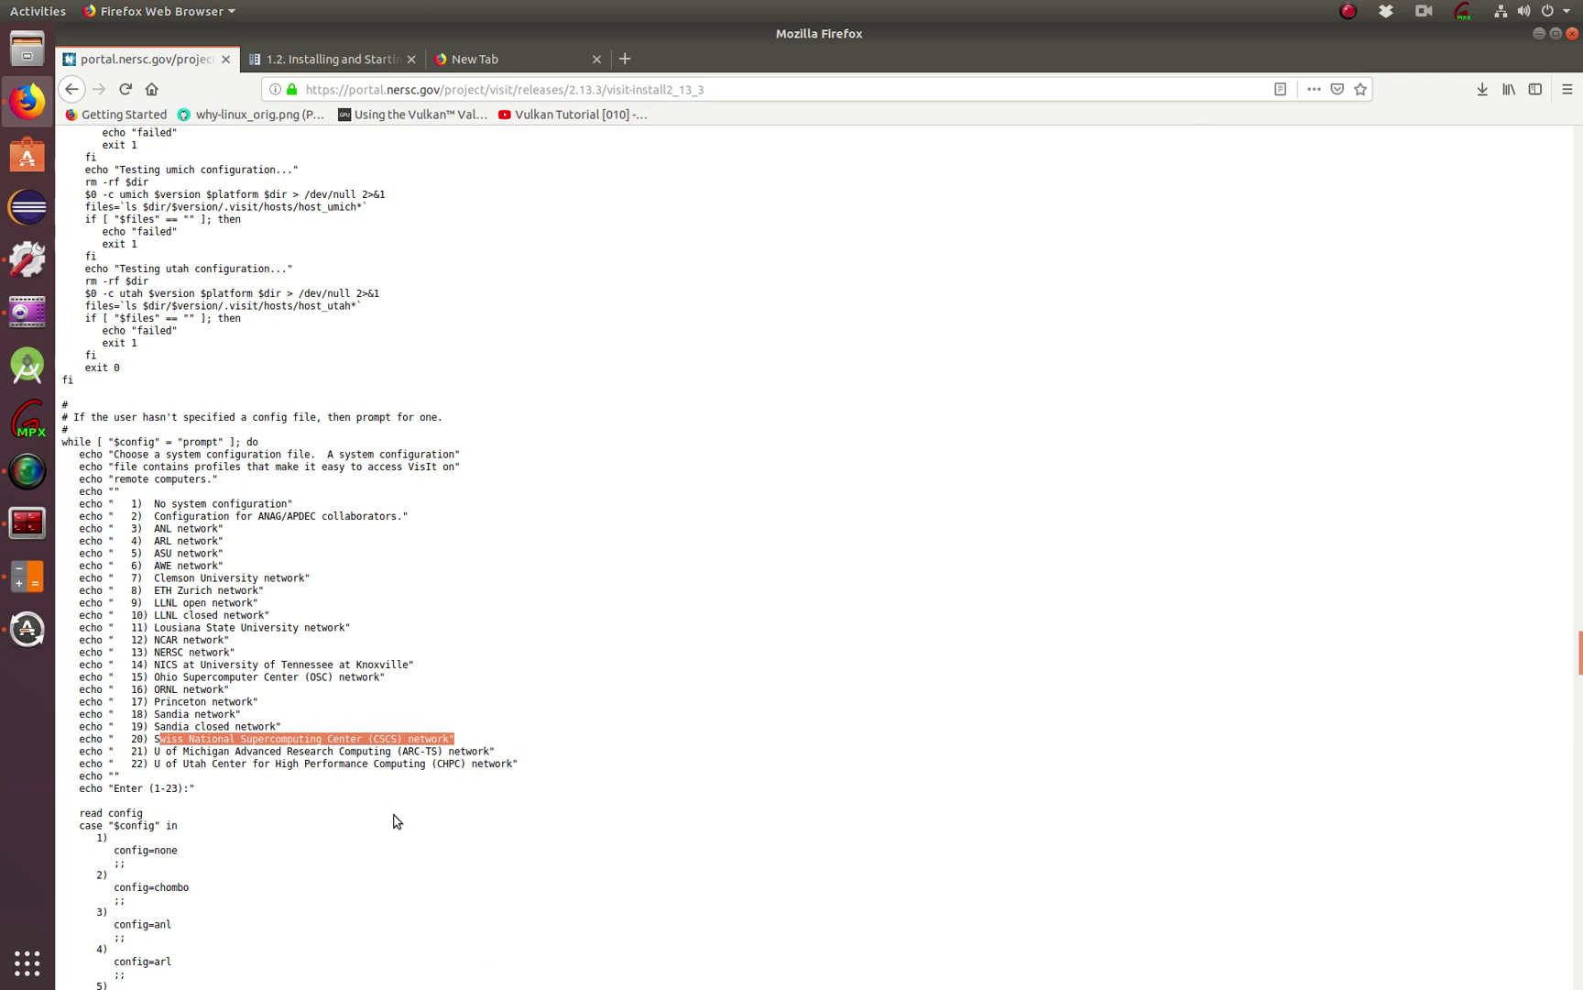
{"action": "left_click", "coordinate": [189, 809]}
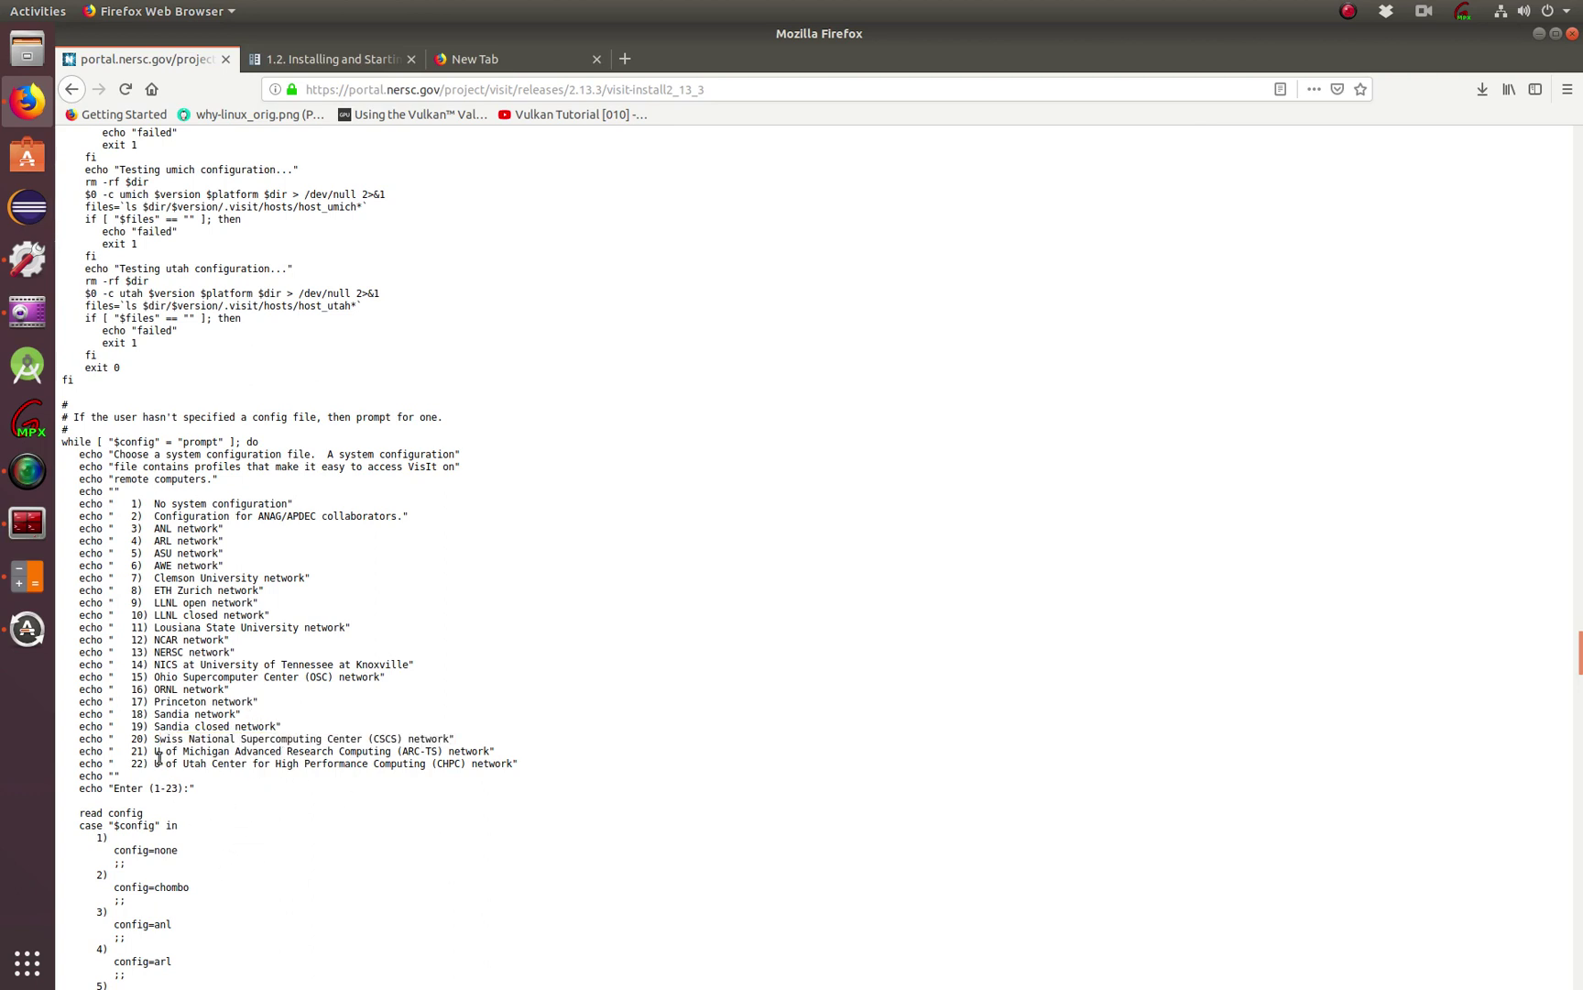
{"action": "left_click_drag", "start_coordinate": [156, 749], "coordinate": [502, 761]}
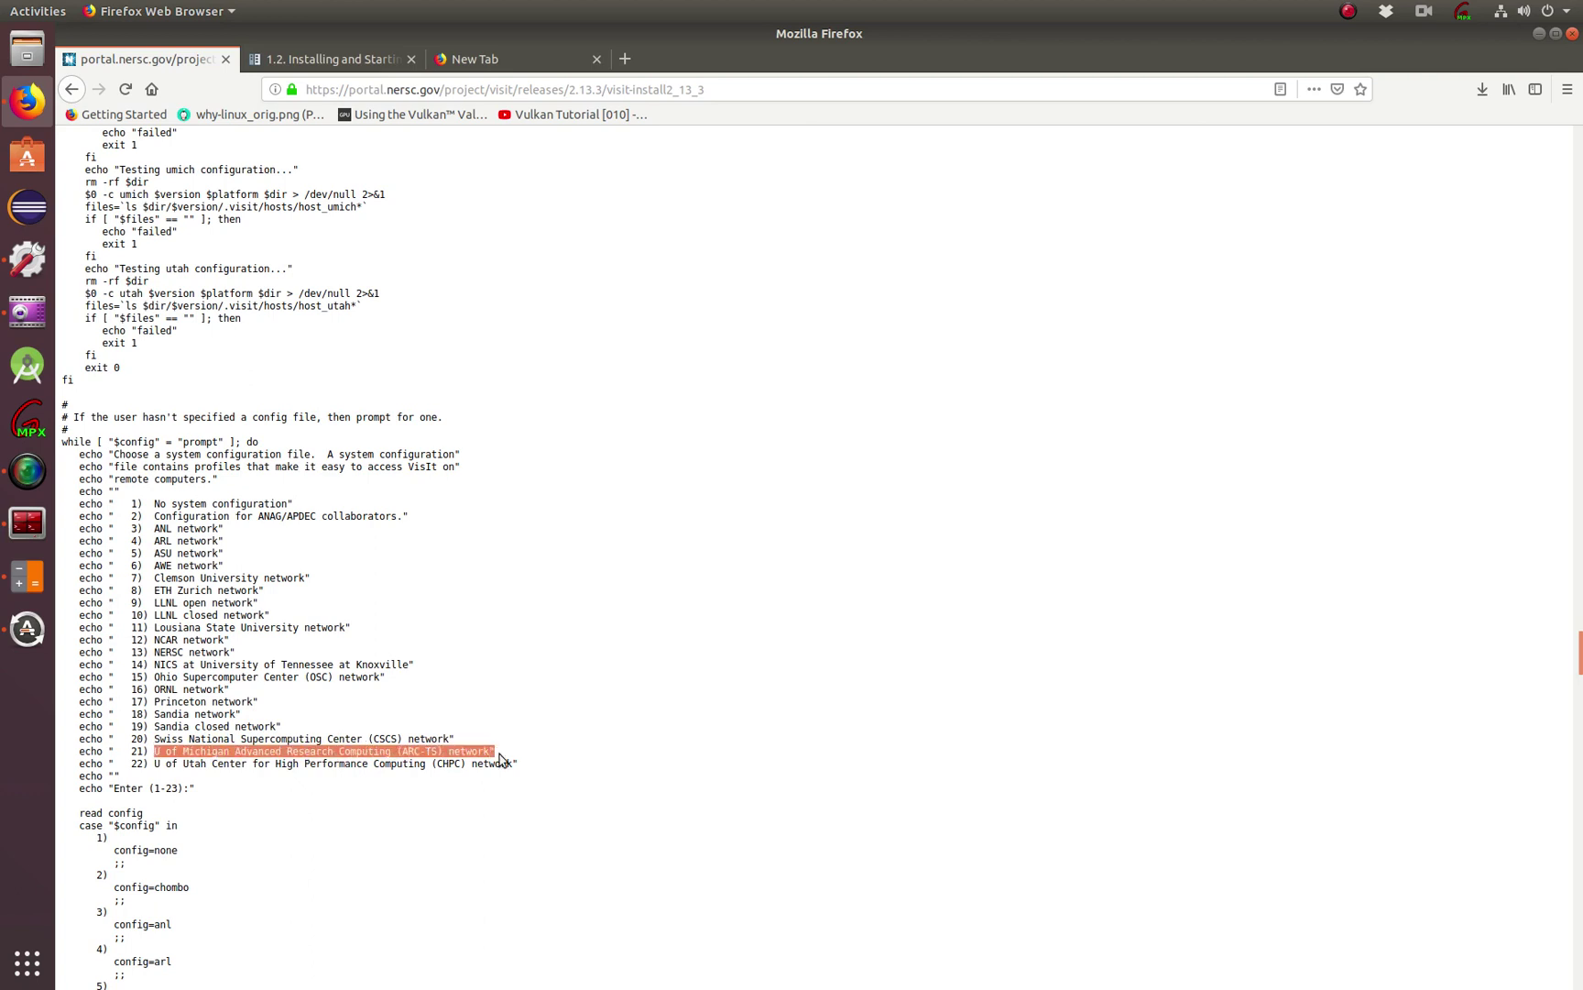
{"action": "left_click", "coordinate": [394, 788]}
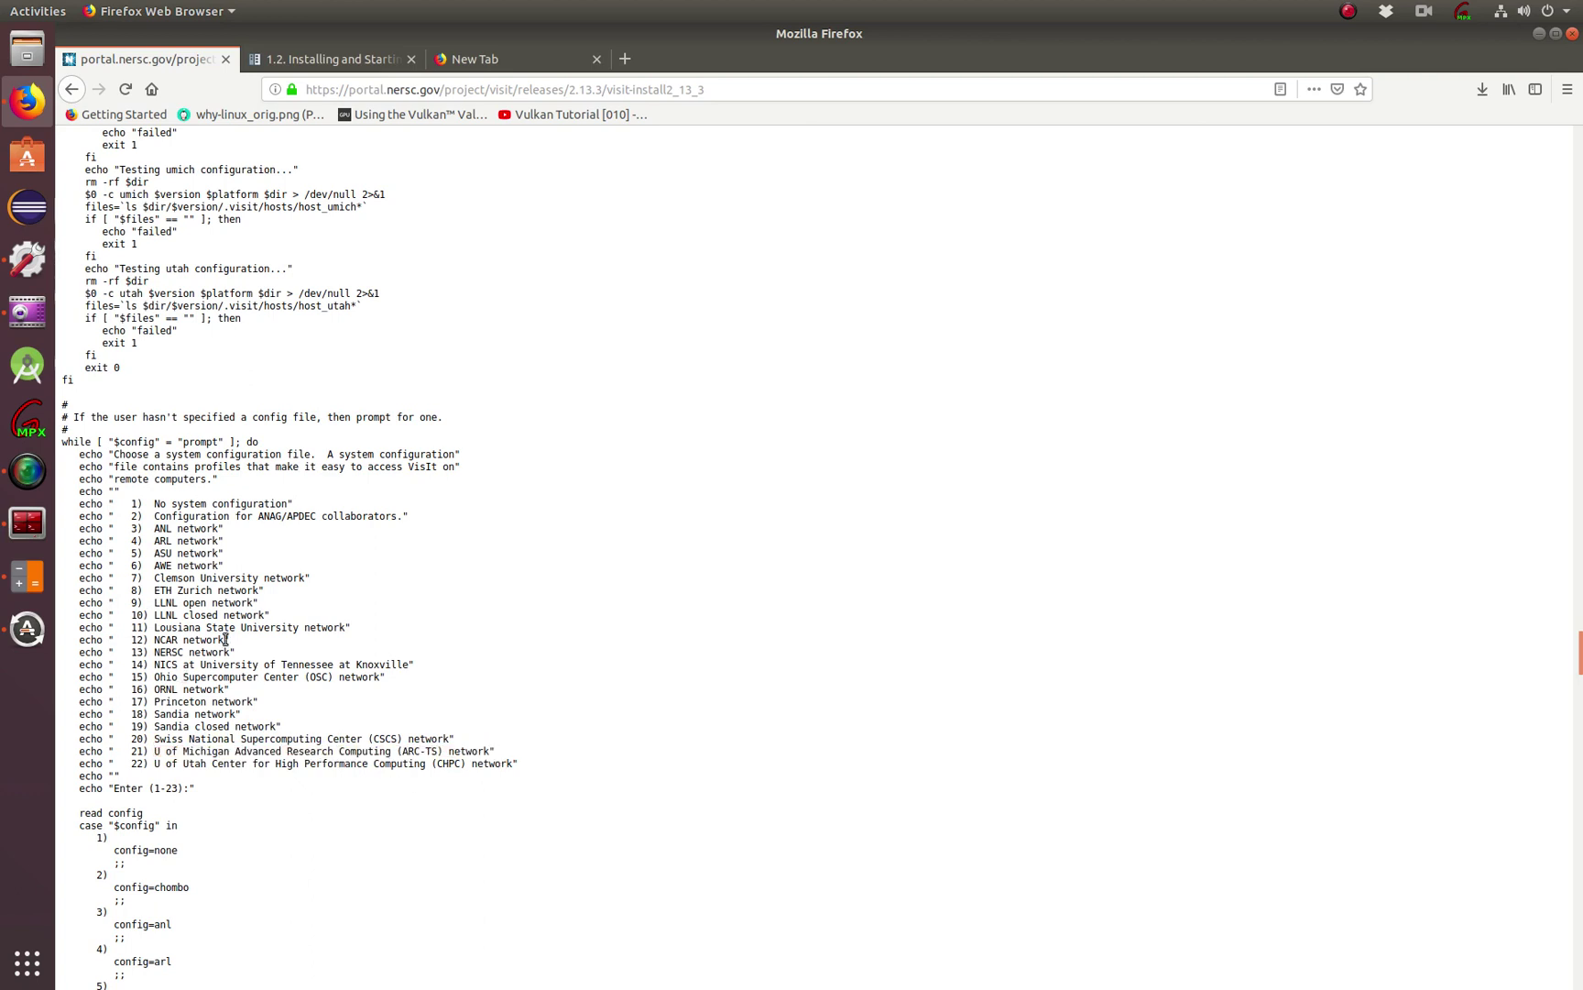
{"action": "left_click_drag", "start_coordinate": [146, 626], "coordinate": [414, 641]}
{"action": "left_click", "coordinate": [331, 698]}
{"action": "scroll", "coordinate": [209, 812], "scroll_direction": "down", "scroll_amount": 5}
{"action": "scroll", "coordinate": [210, 813], "scroll_direction": "down", "scroll_amount": 6}
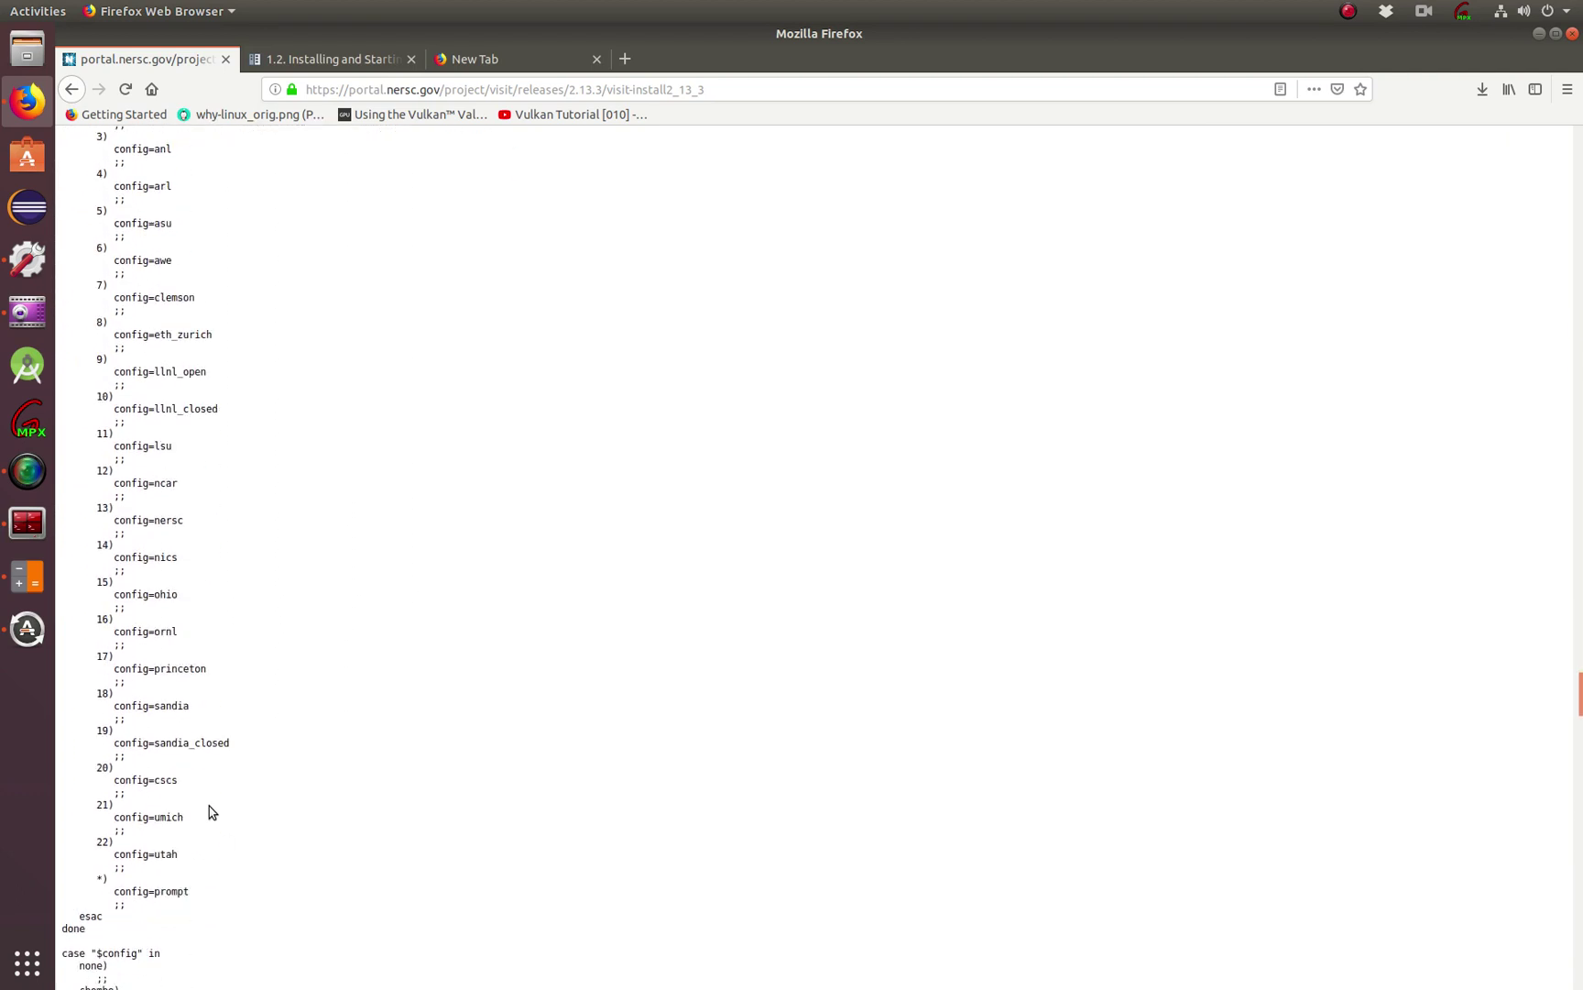
{"action": "scroll", "coordinate": [217, 794], "scroll_direction": "down", "scroll_amount": 3}
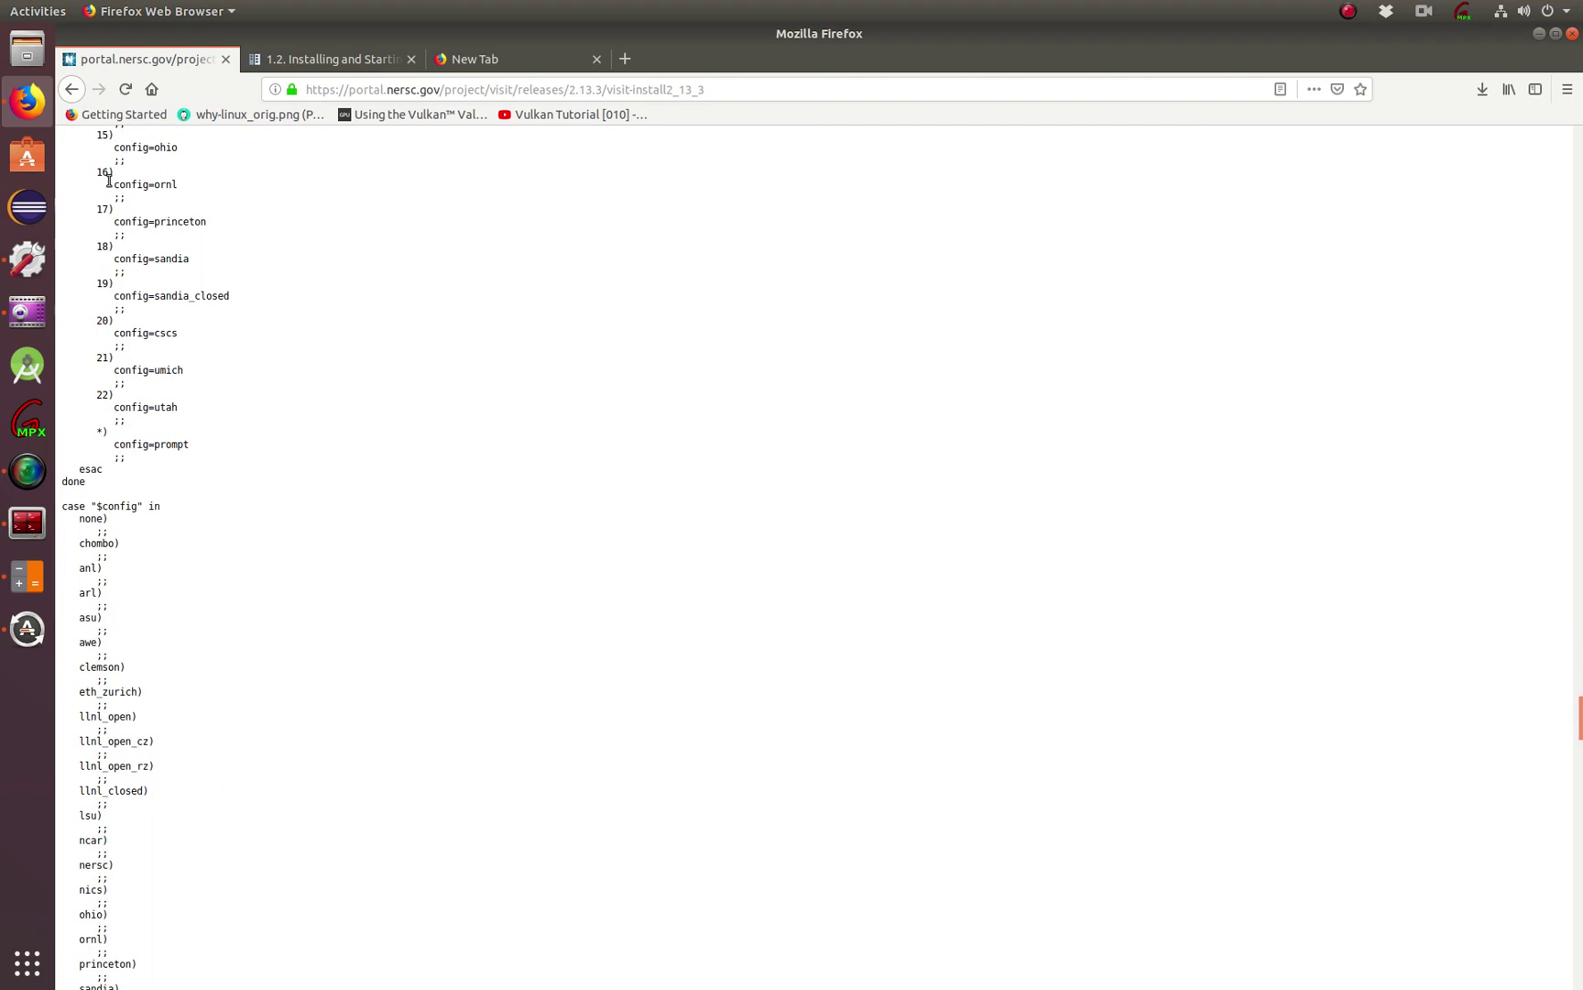
Clear the sudo command, change into /usr/local/visit and list its contents
{"action": "left_click", "coordinate": [27, 522]}
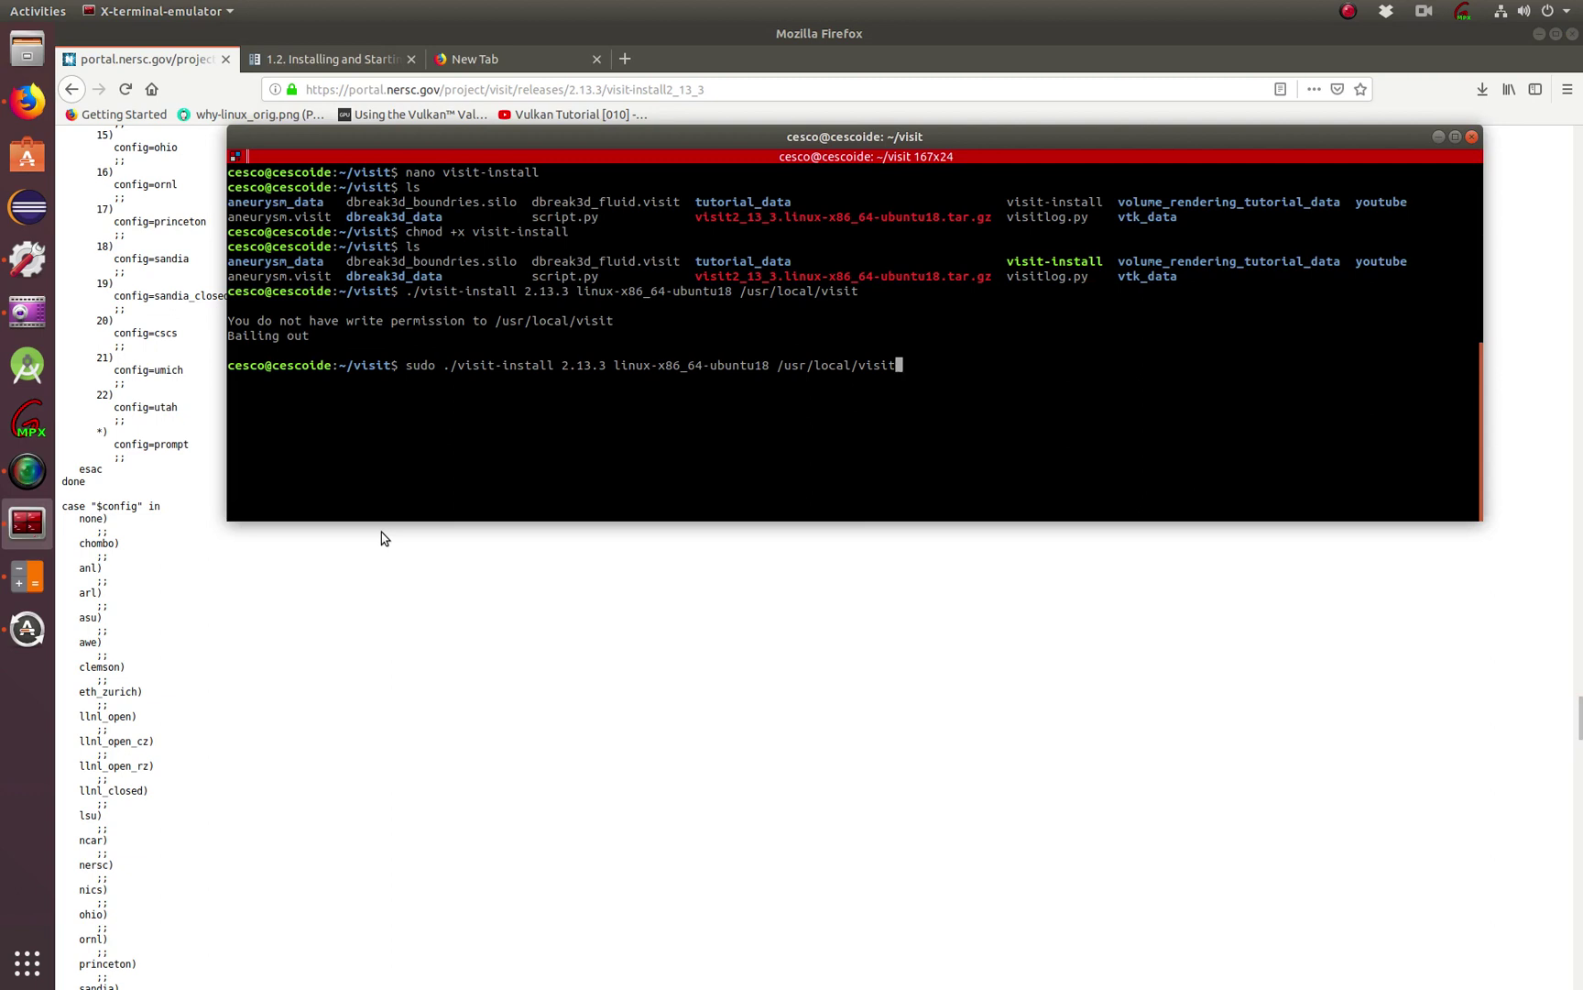
{"action": "key", "text": "BackSpace"}
{"action": "key", "text": "BackSpace"}
{"action": "key", "text": "BackSpace"}
{"action": "key", "text": "BackSpace"}
{"action": "key", "text": "BackSpace"}
{"action": "key", "text": "BackSpace"}
{"action": "key", "text": "BackSpace"}
{"action": "key", "text": "BackSpace"}
{"action": "key", "text": "BackSpace"}
{"action": "key", "text": "BackSpace"}
{"action": "key", "text": "BackSpace"}
{"action": "key", "text": "BackSpace"}
{"action": "key", "text": "BackSpace"}
{"action": "key", "text": "BackSpace"}
{"action": "key", "text": "BackSpace"}
{"action": "key", "text": "BackSpace"}
{"action": "key", "text": "BackSpace"}
{"action": "key", "text": "BackSpace"}
{"action": "key", "text": "BackSpace"}
{"action": "key", "text": "BackSpace"}
{"action": "key", "text": "BackSpace"}
{"action": "key", "text": "BackSpace"}
{"action": "key", "text": "BackSpace"}
{"action": "key", "text": "BackSpace"}
{"action": "key", "text": "BackSpace"}
{"action": "key", "text": "BackSpace"}
{"action": "key", "text": "BackSpace"}
{"action": "key", "text": "BackSpace"}
{"action": "key", "text": "BackSpace"}
{"action": "key", "text": "BackSpace"}
{"action": "key", "text": "BackSpace"}
{"action": "key", "text": "BackSpace"}
{"action": "key", "text": "BackSpace"}
{"action": "key", "text": "BackSpace"}
{"action": "key", "text": "BackSpace"}
{"action": "key", "text": "BackSpace"}
{"action": "key", "text": "BackSpace"}
{"action": "key", "text": "BackSpace"}
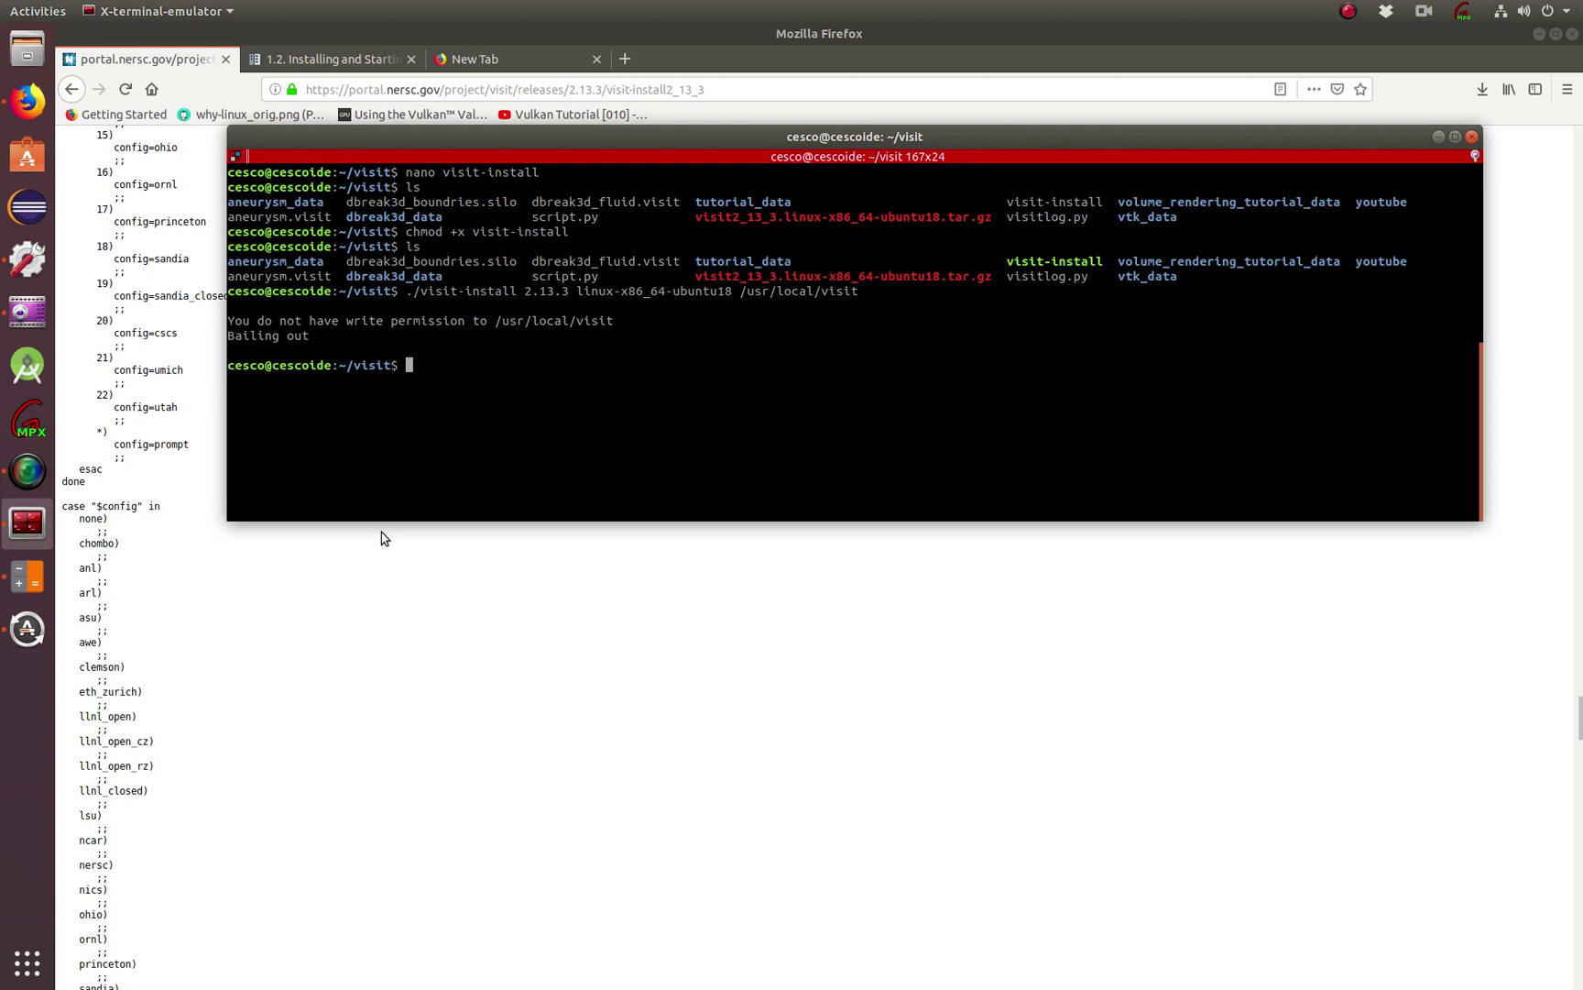
{"action": "type", "text": "cde"}
{"action": "key", "text": "BackSpace"}
{"action": "key", "text": "BackSpace"}
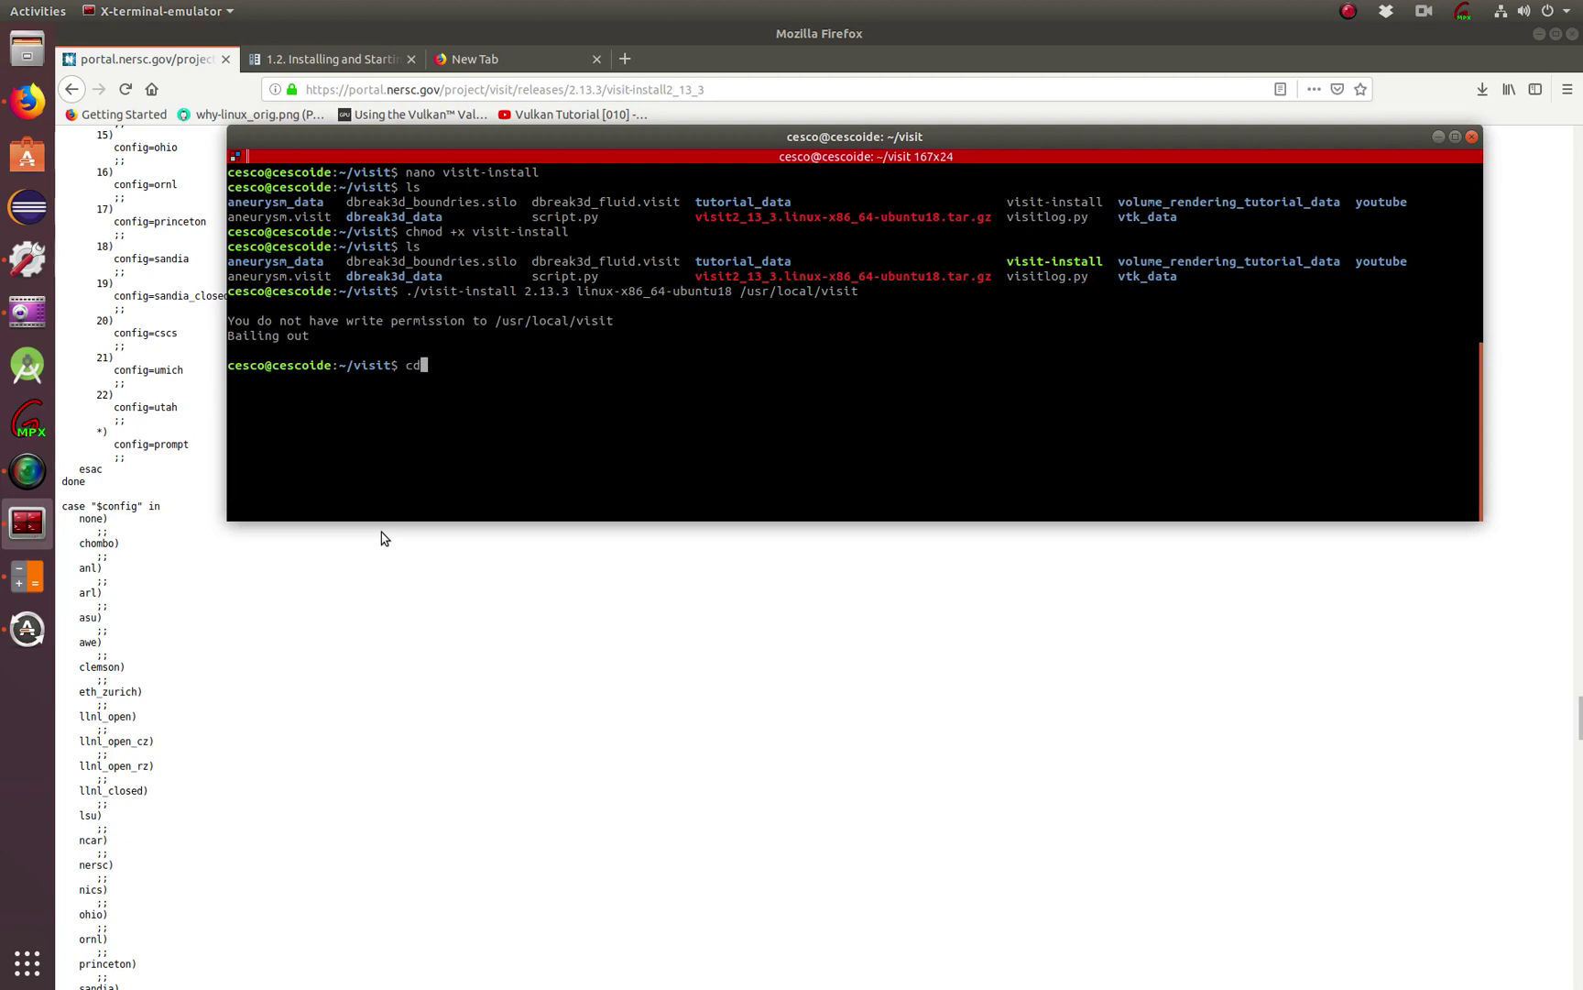
{"action": "type", "text": "/usr//"}
{"action": "key", "text": "Tab"}
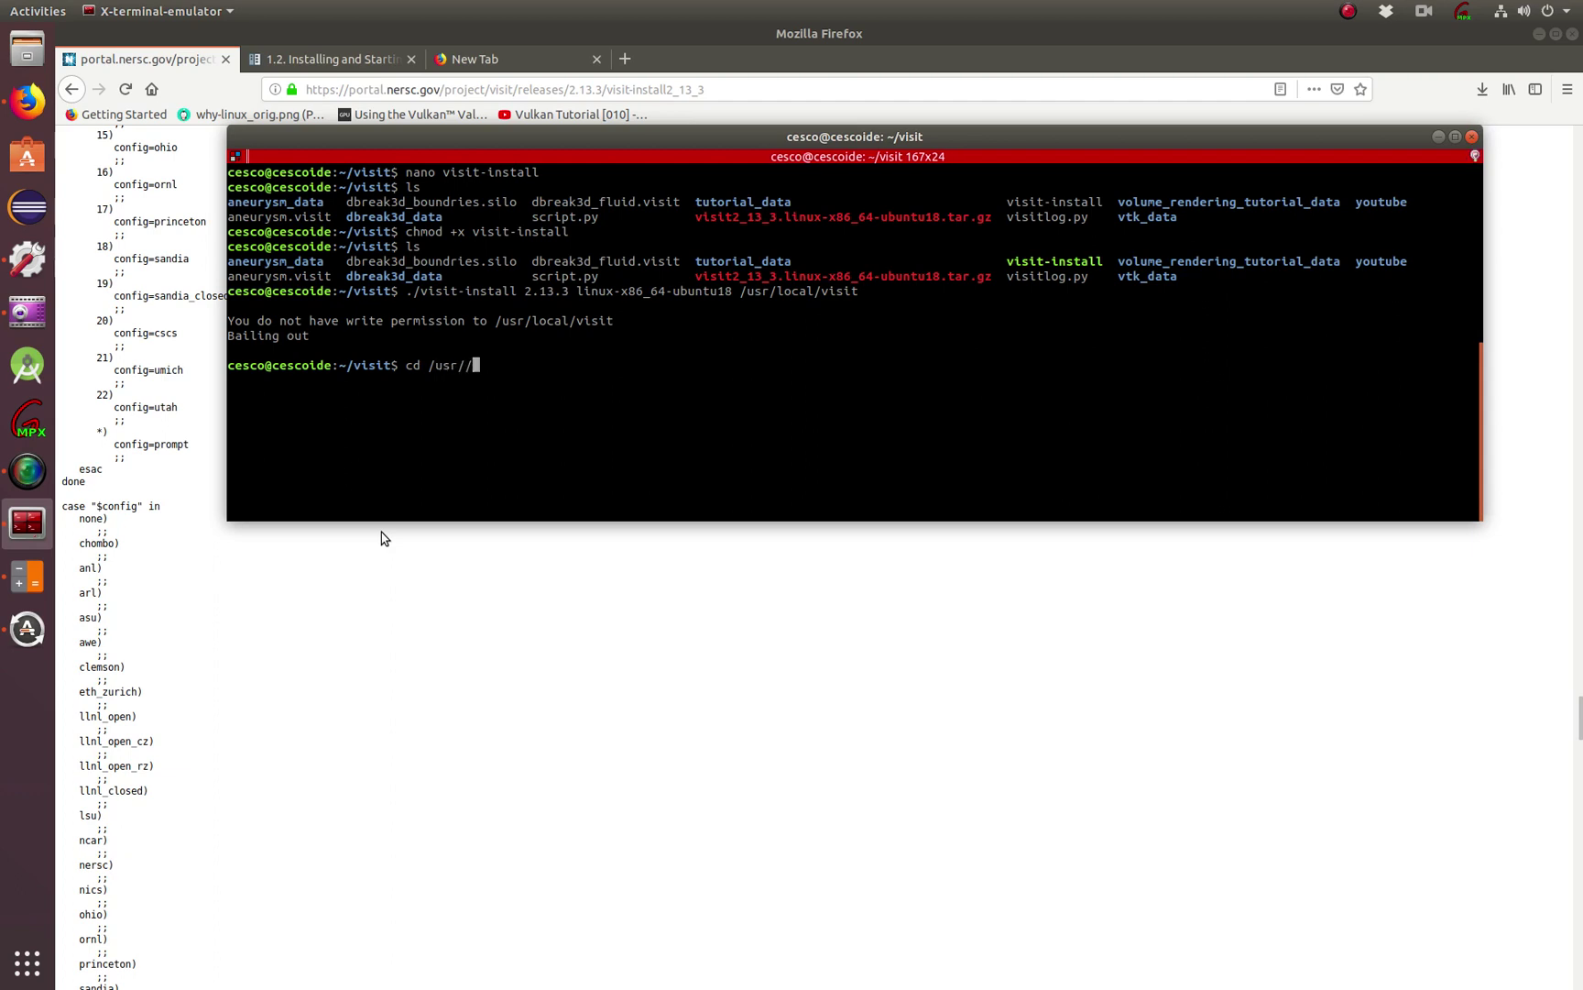
{"action": "type", "text": "local/"}
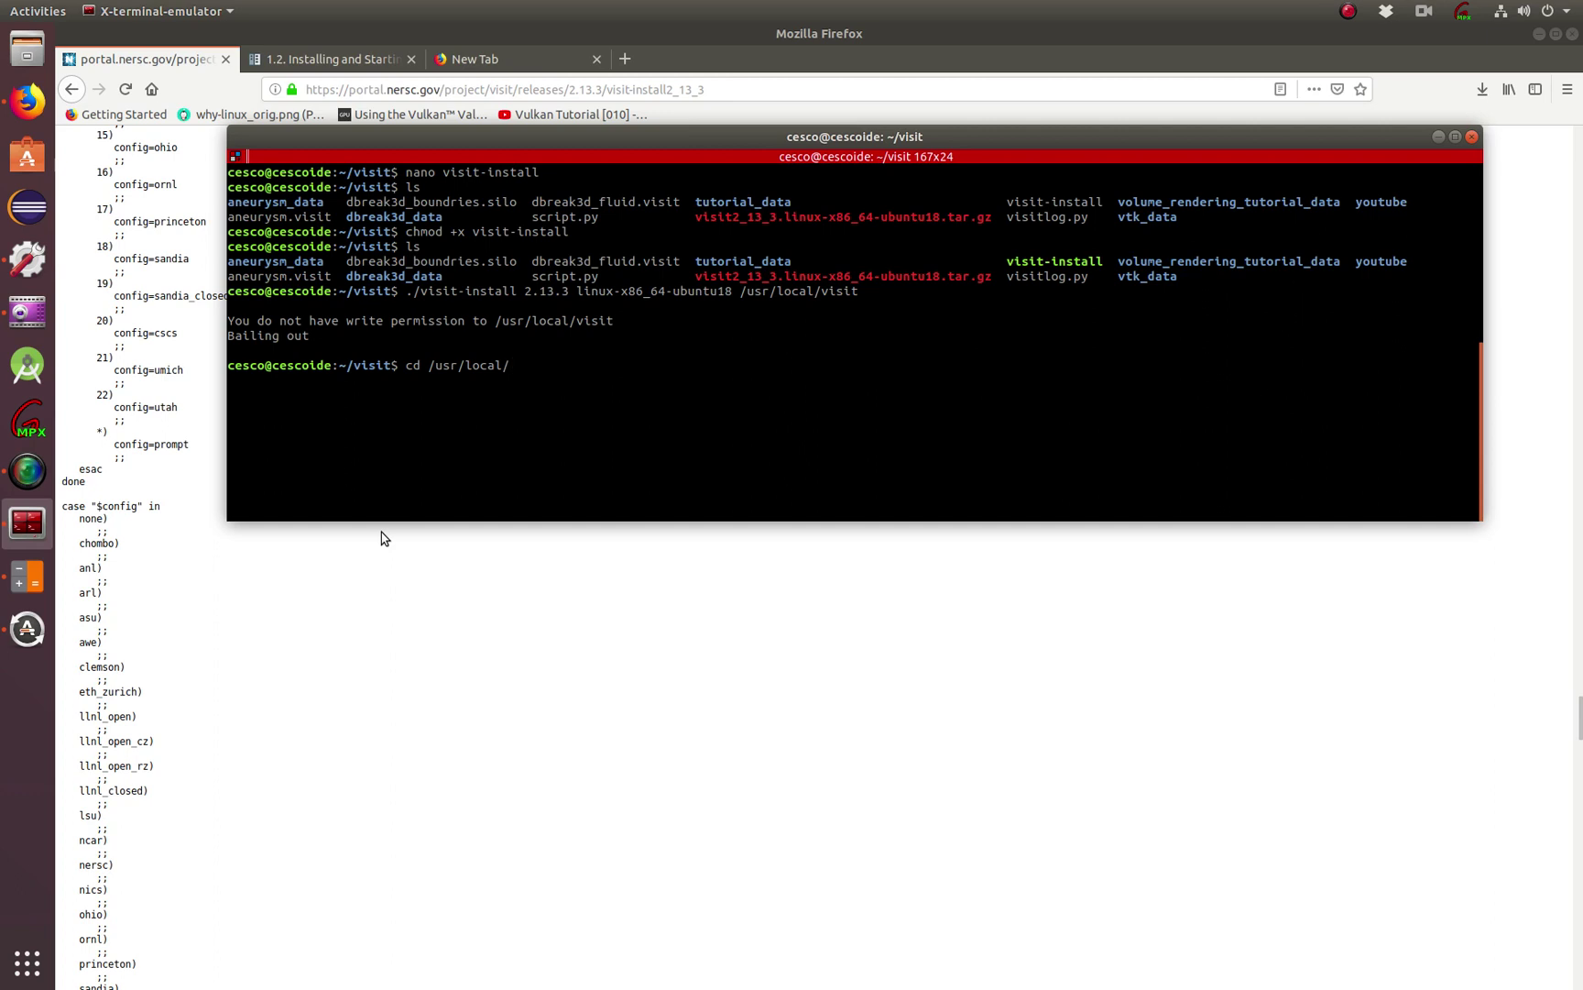
{"action": "key", "text": "Tab"}
{"action": "type", "text": "vi"}
{"action": "key", "text": "Tab"}
{"action": "key", "text": "Return"}
{"action": "type", "text": "ls"}
{"action": "key", "text": "Return"}
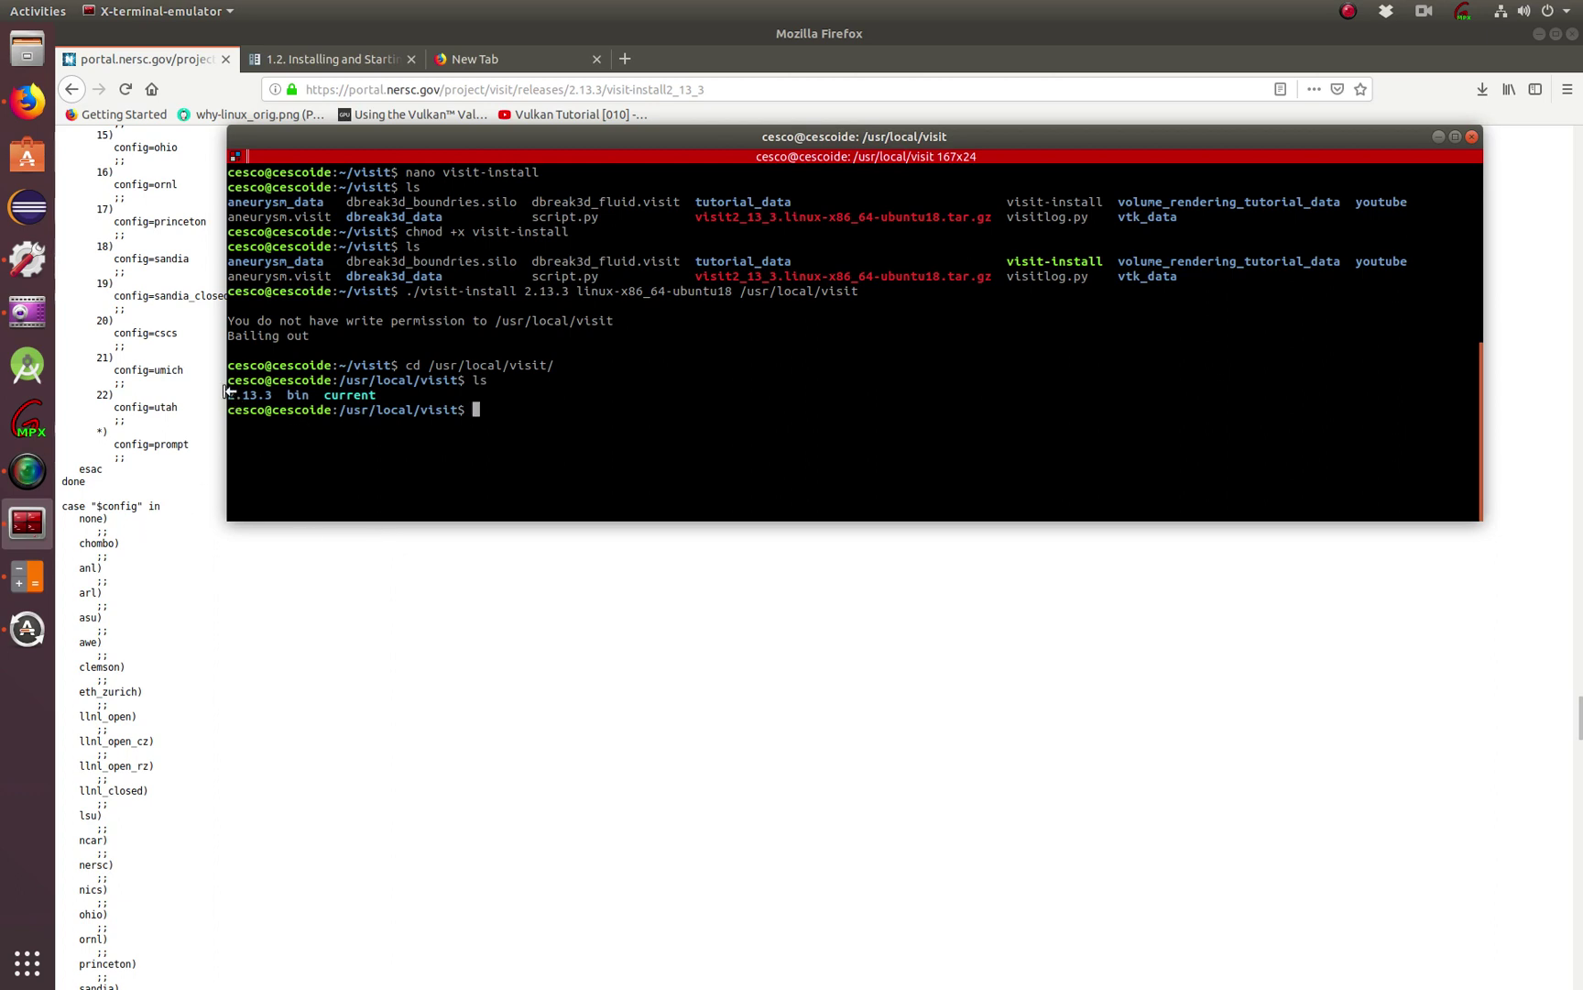
Change into the bin folder and list it, showing the visit launcher
{"action": "mouse_move", "coordinate": [227, 394]}
{"action": "left_mouse_down"}
{"action": "mouse_move", "coordinate": [385, 410]}
{"action": "mouse_move", "coordinate": [229, 398]}
{"action": "left_mouse_up"}
{"action": "left_click", "coordinate": [307, 395]}
{"action": "left_click", "coordinate": [377, 400]}
{"action": "left_click", "coordinate": [480, 397]}
{"action": "type", "text": "bin"}
{"action": "key", "text": "BackSpace"}
{"action": "key", "text": "BackSpace"}
{"action": "key", "text": "BackSpace"}
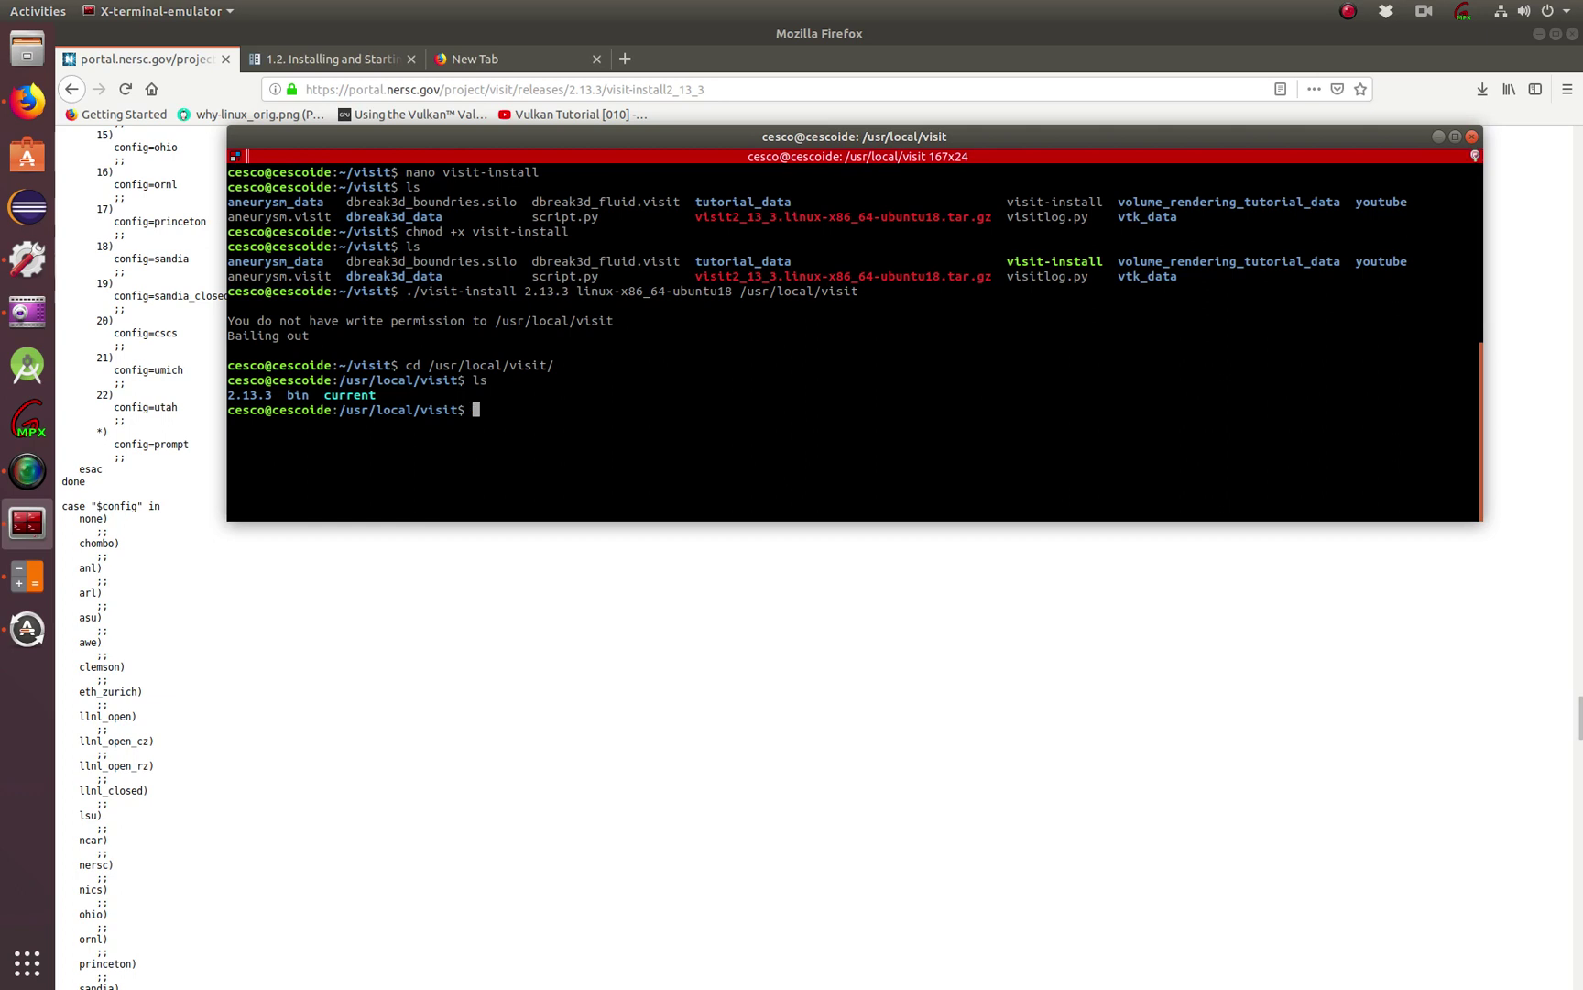
{"action": "type", "text": "ci"}
{"action": "key", "text": "BackSpace"}
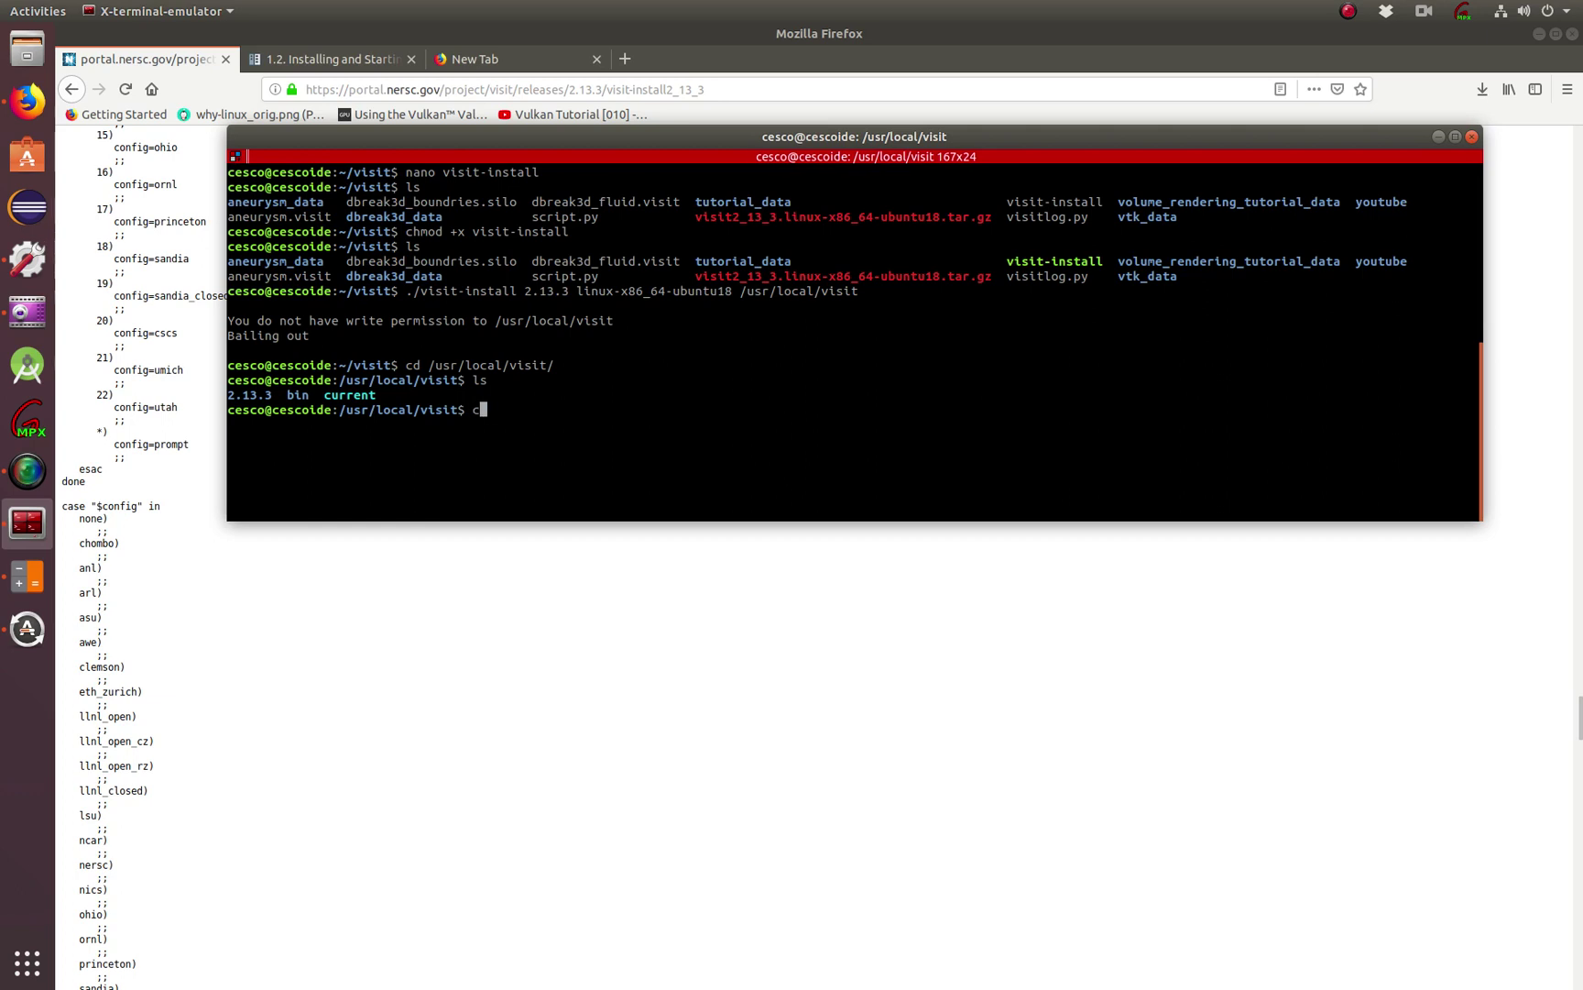
{"action": "type", "text": "d bin"}
{"action": "key", "text": "Return"}
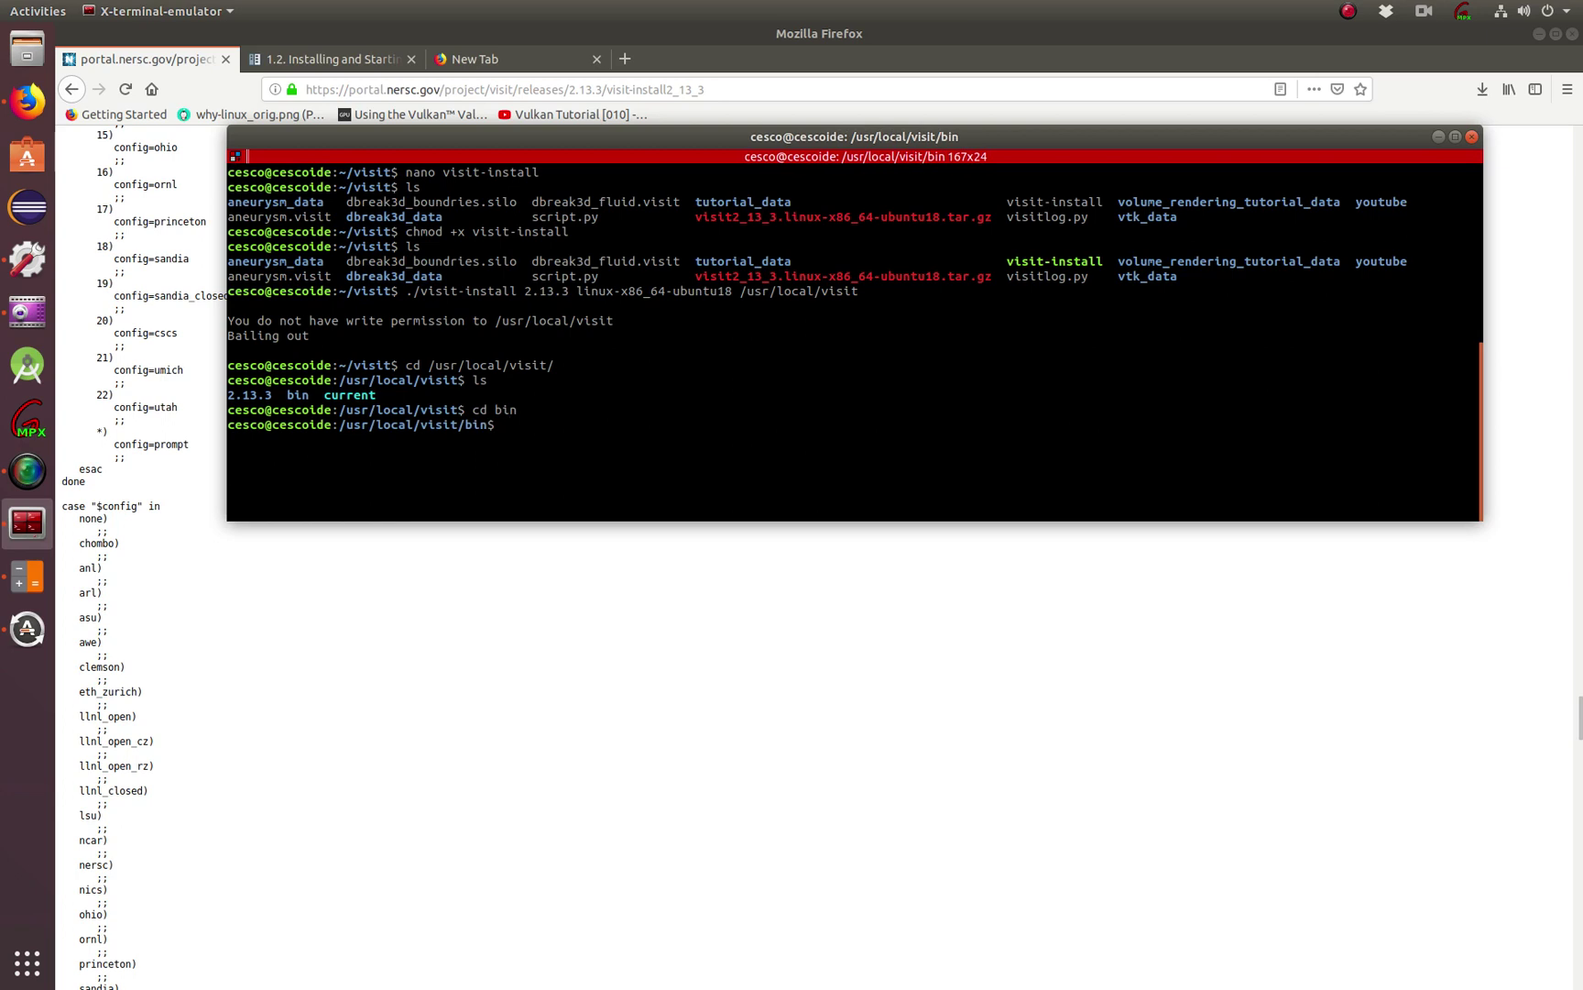
{"action": "type", "text": "ls"}
{"action": "key", "text": "Return"}
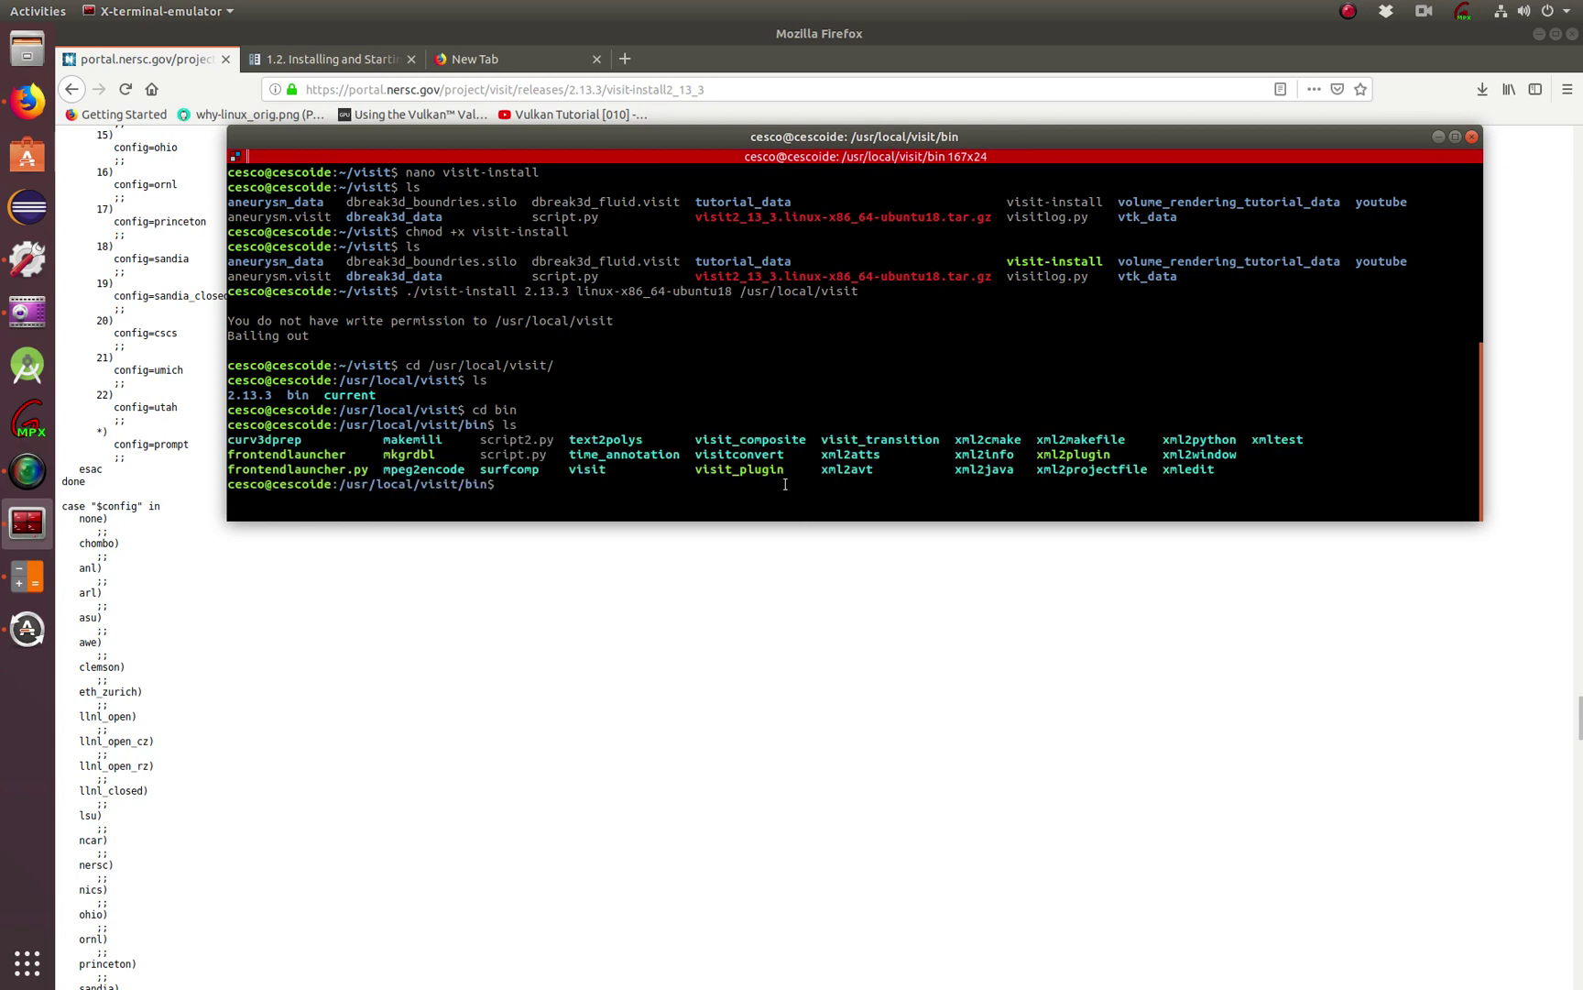
Type ./visit to launch the visit executable from bin
{"action": "double_click", "coordinate": [573, 469]}
{"action": "left_click", "coordinate": [613, 472]}
{"action": "type", "text": "./visit"}
Launch ./visit, decline crash recovery, and arrange the main window beside Window 1
{"action": "key", "text": "Return"}
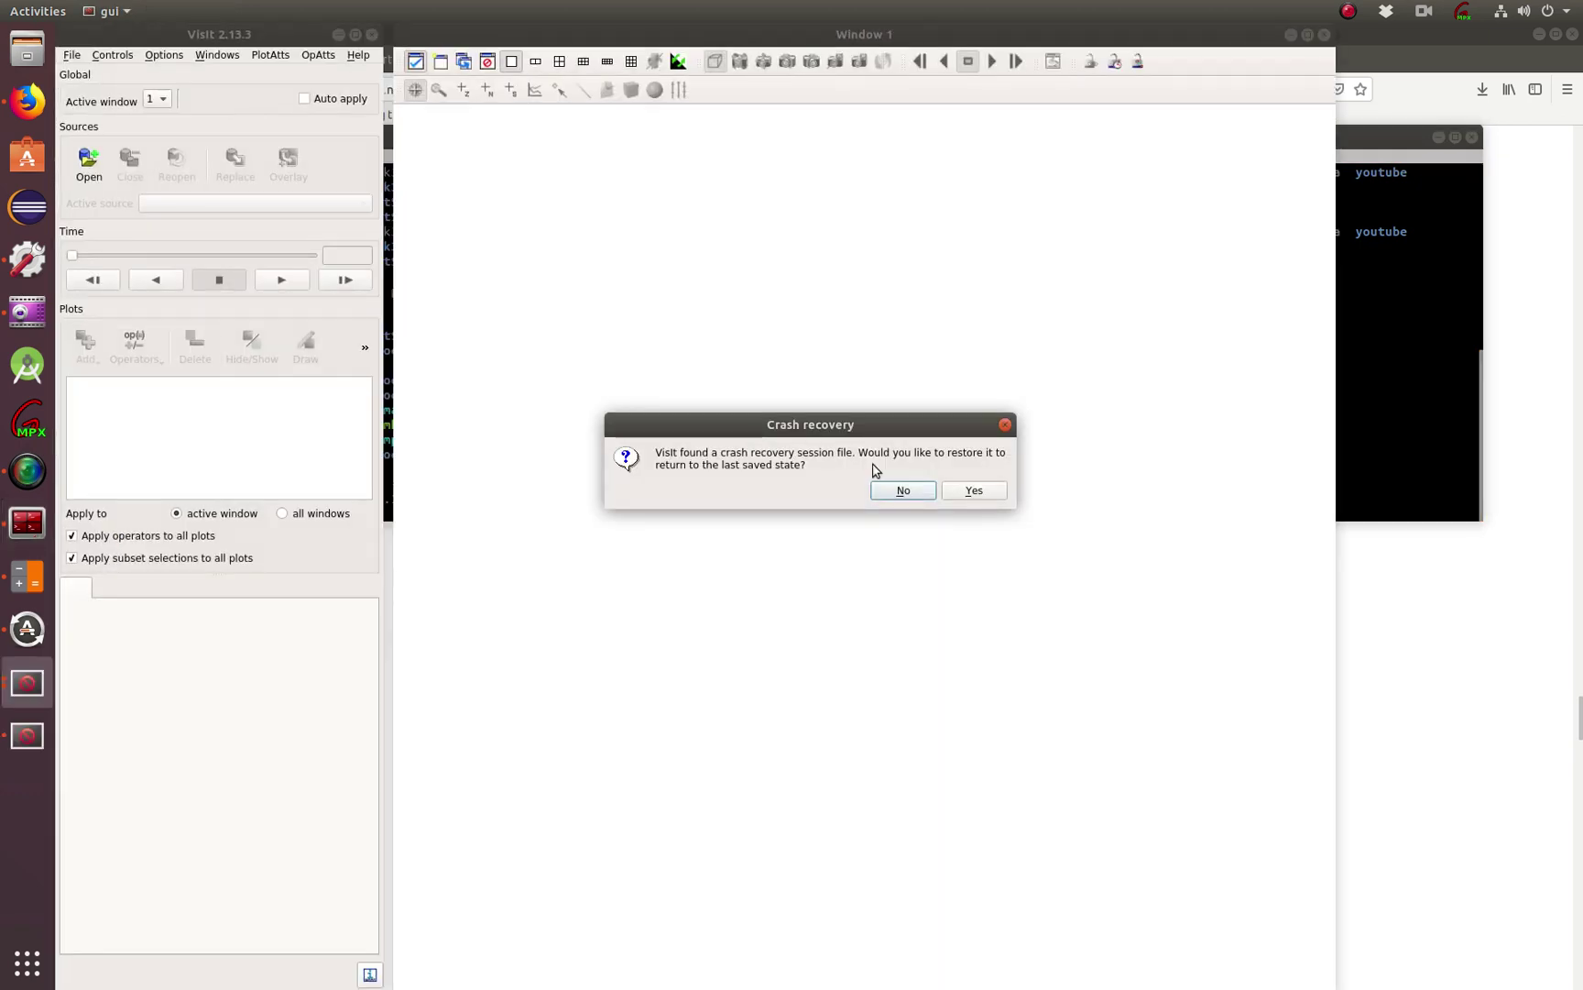
{"action": "left_click", "coordinate": [900, 490]}
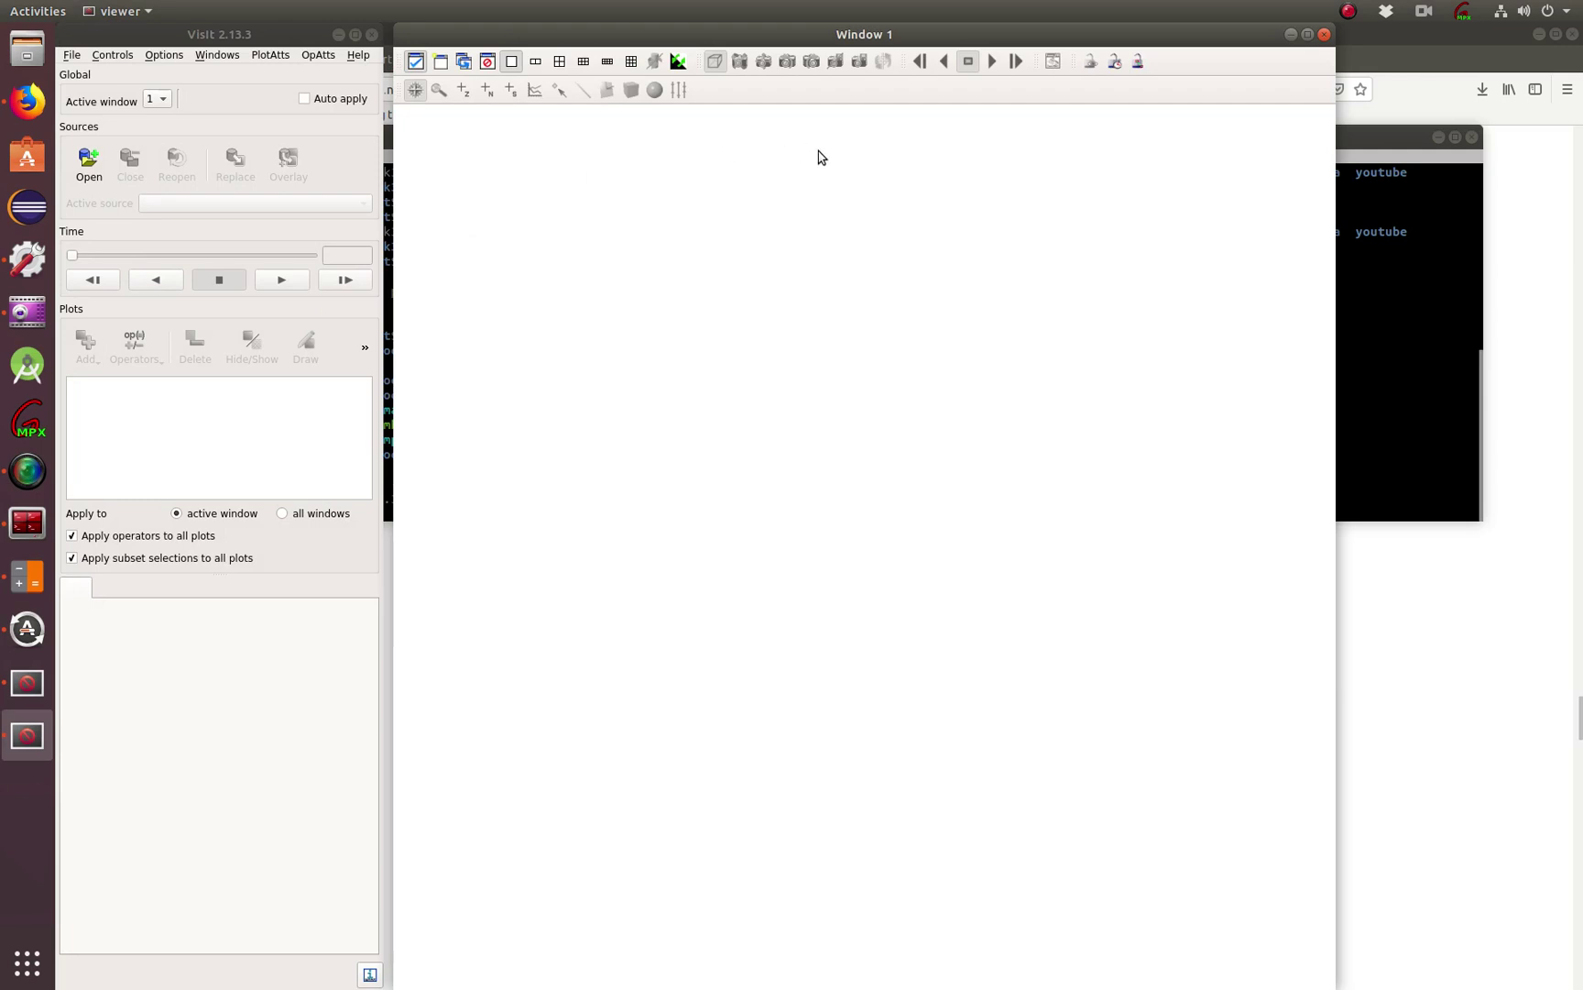
{"action": "left_click_drag", "start_coordinate": [1036, 37], "coordinate": [1125, 66]}
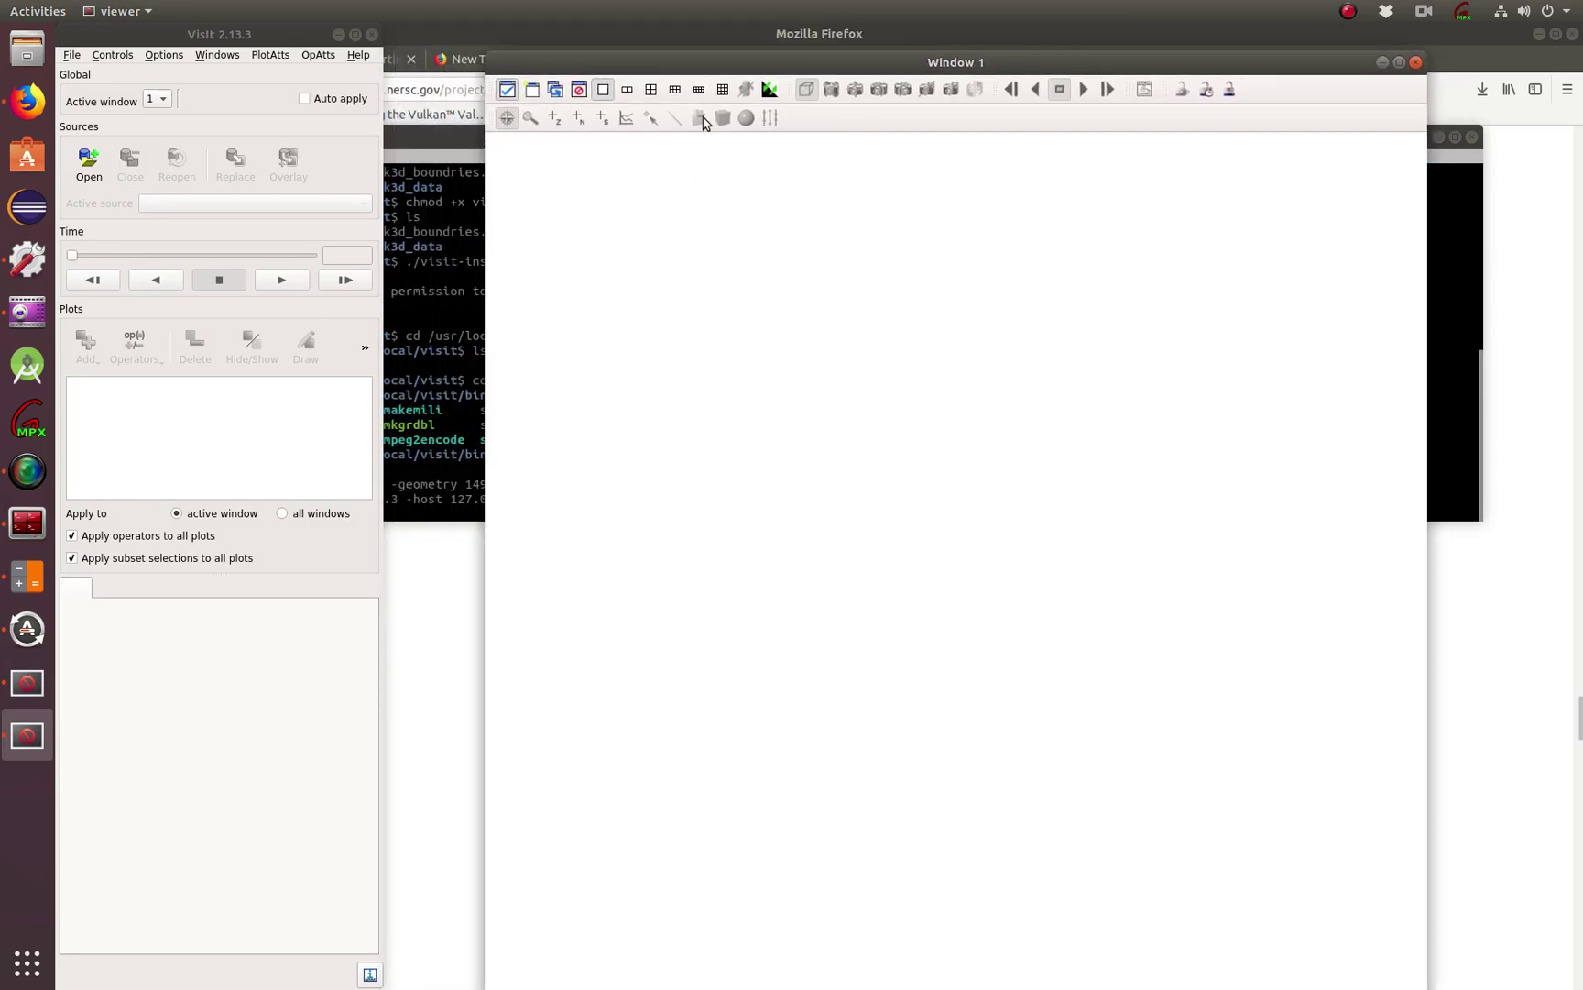
{"action": "left_click", "coordinate": [161, 33]}
{"action": "left_click_drag", "start_coordinate": [161, 33], "coordinate": [216, 89]}
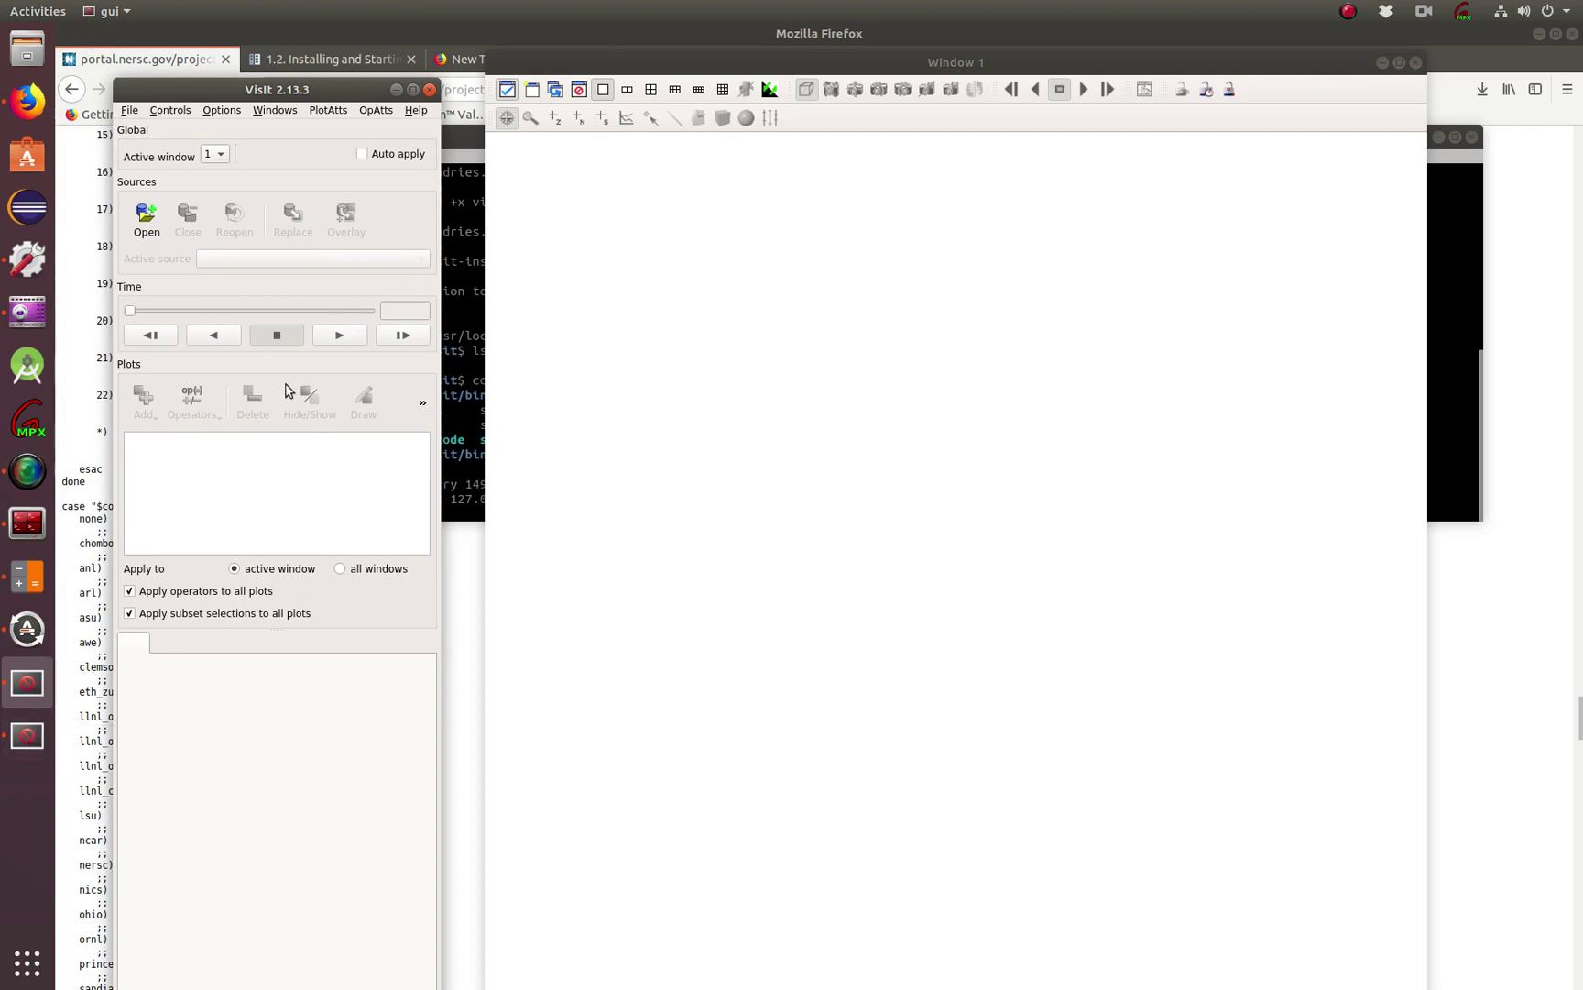
{"action": "mouse_move", "coordinate": [309, 90]}
{"action": "left_mouse_down"}
{"action": "mouse_move", "coordinate": [340, 87]}
{"action": "mouse_move", "coordinate": [306, 63]}
{"action": "left_mouse_up"}
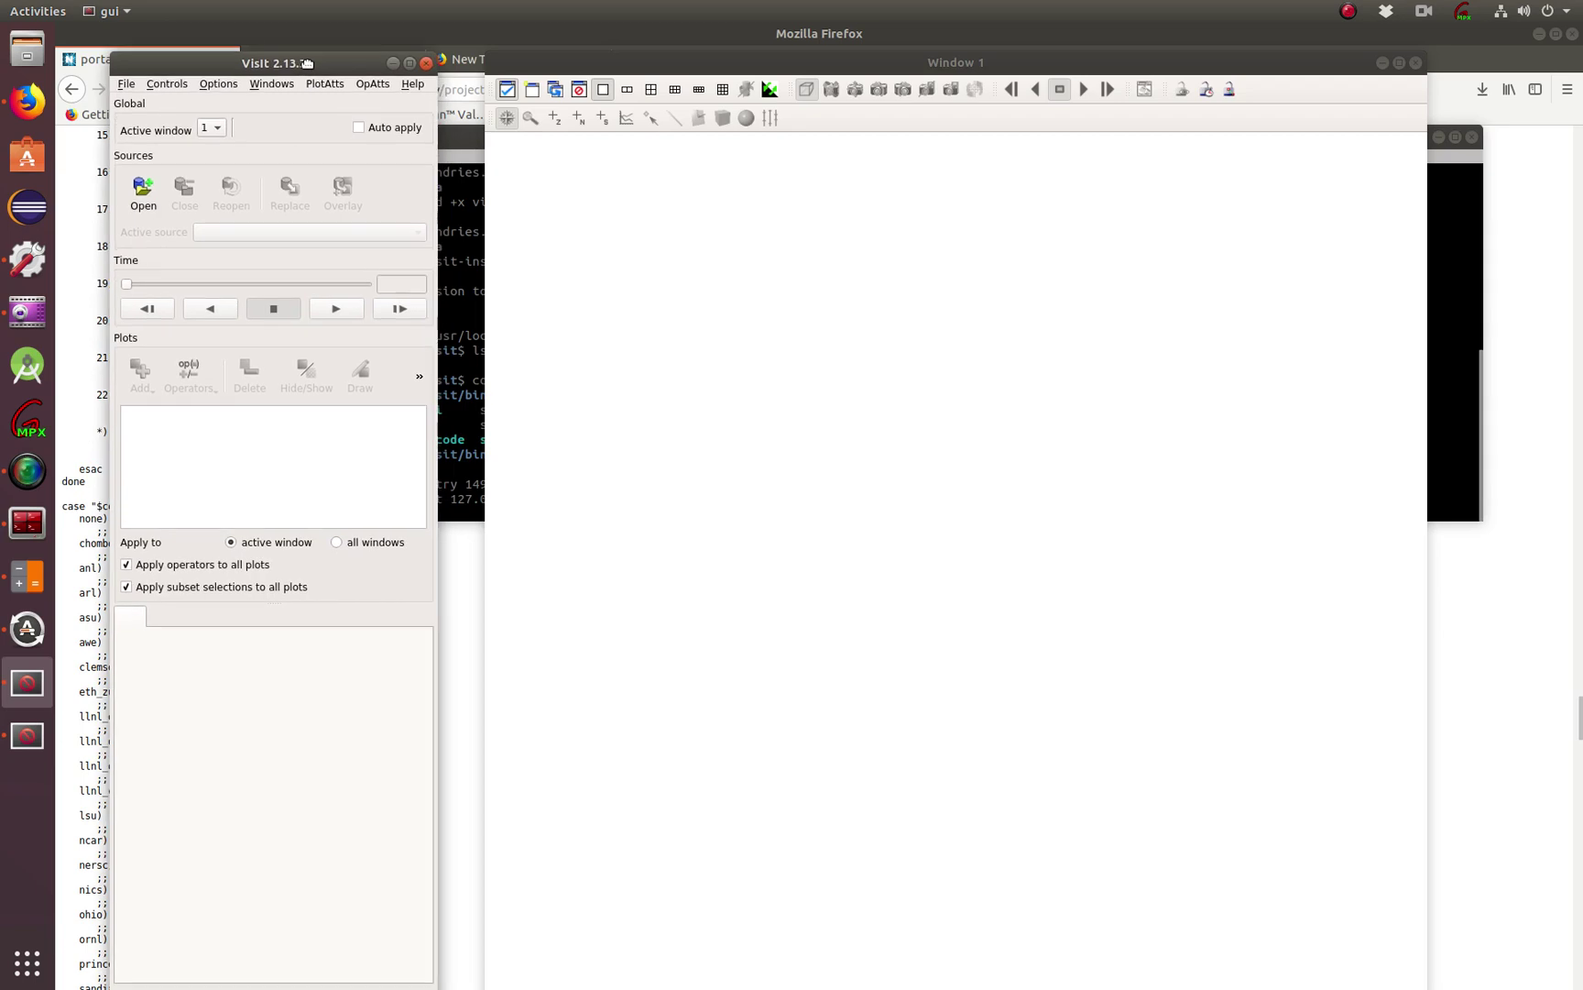
{"action": "mouse_move", "coordinate": [562, 66]}
{"action": "left_mouse_down"}
{"action": "mouse_move", "coordinate": [547, 92]}
{"action": "mouse_move", "coordinate": [525, 67]}
{"action": "mouse_move", "coordinate": [548, 74]}
{"action": "left_mouse_up"}
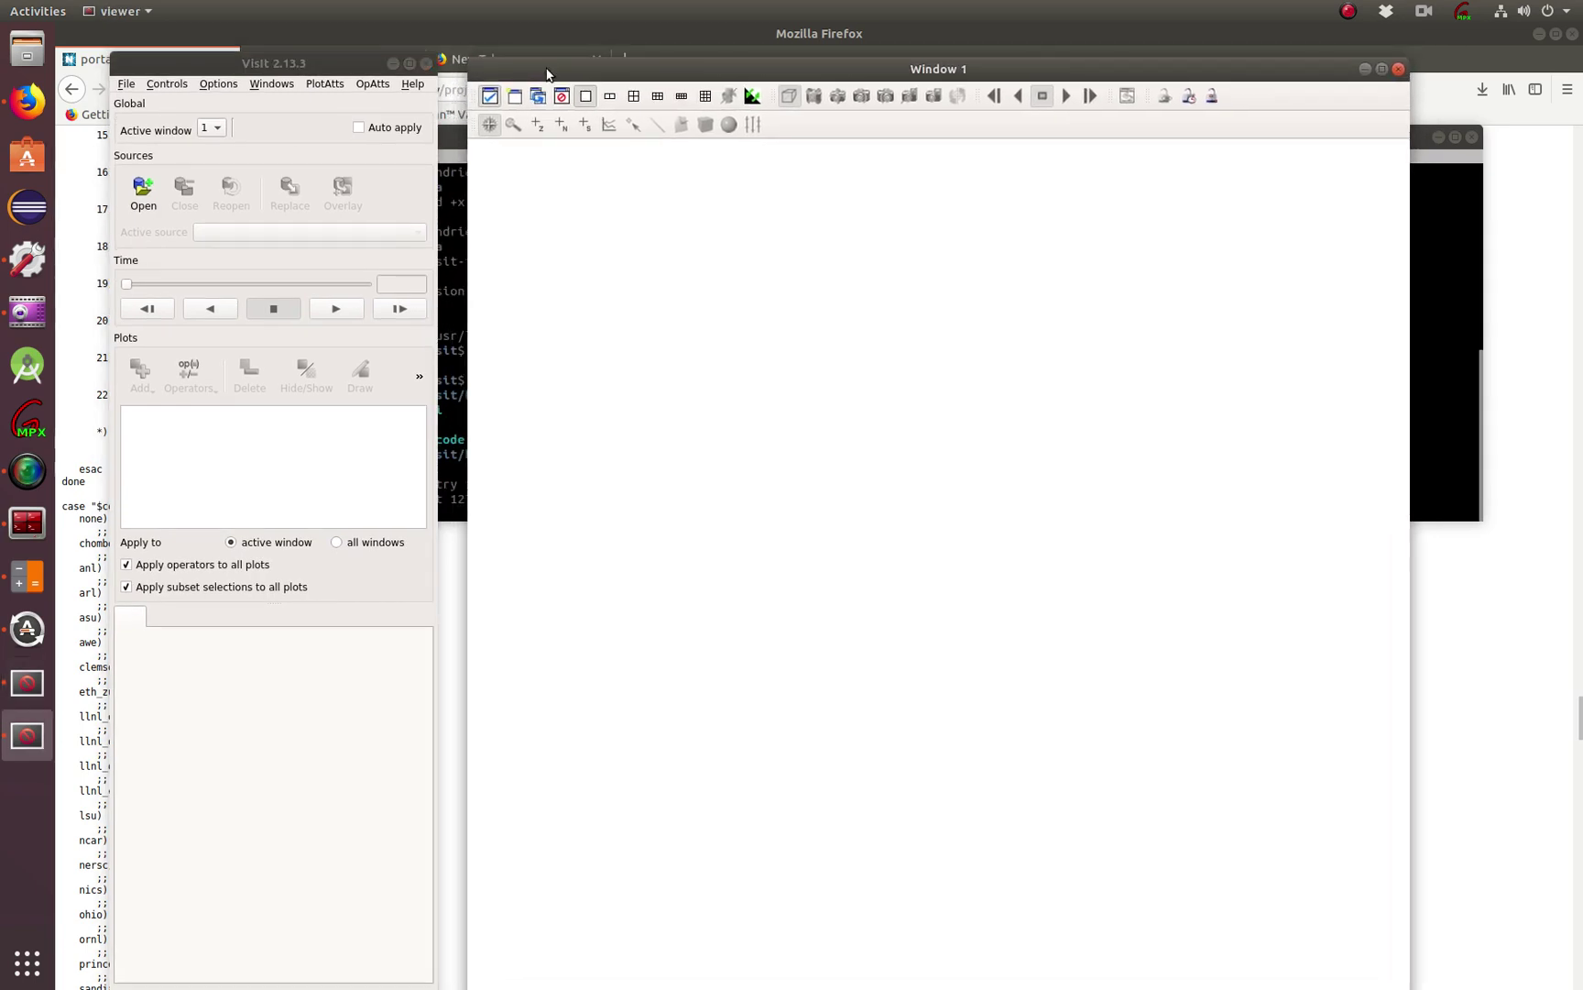